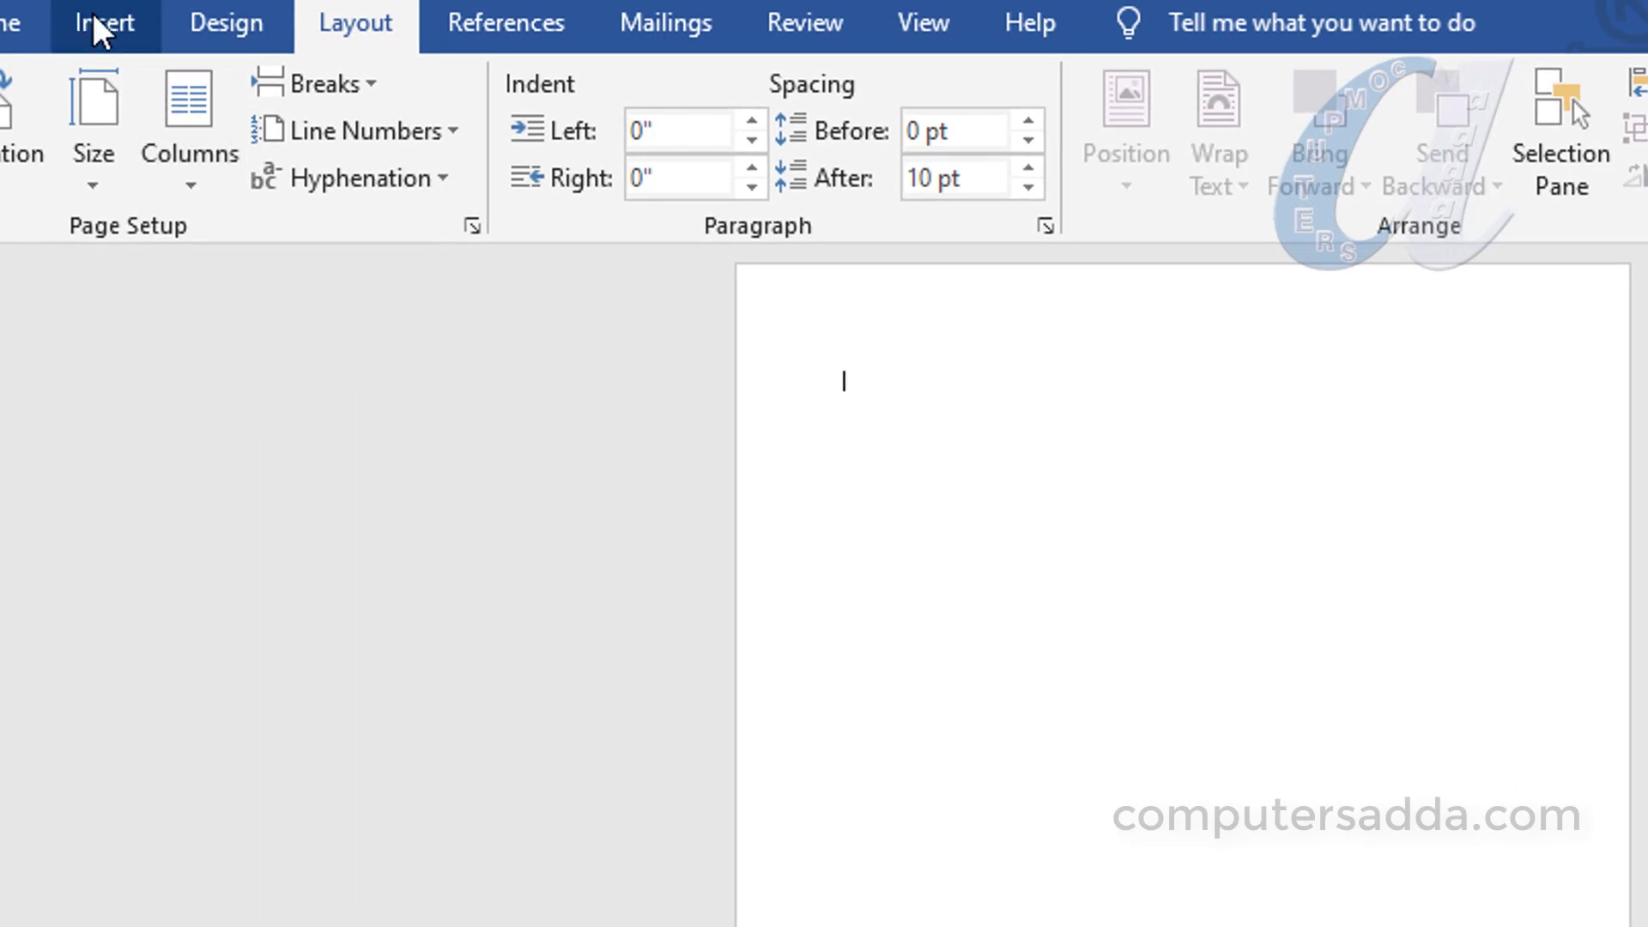
Step: Insert a table with two columns and one row, and set its row height to 0.4"
click(100, 19)
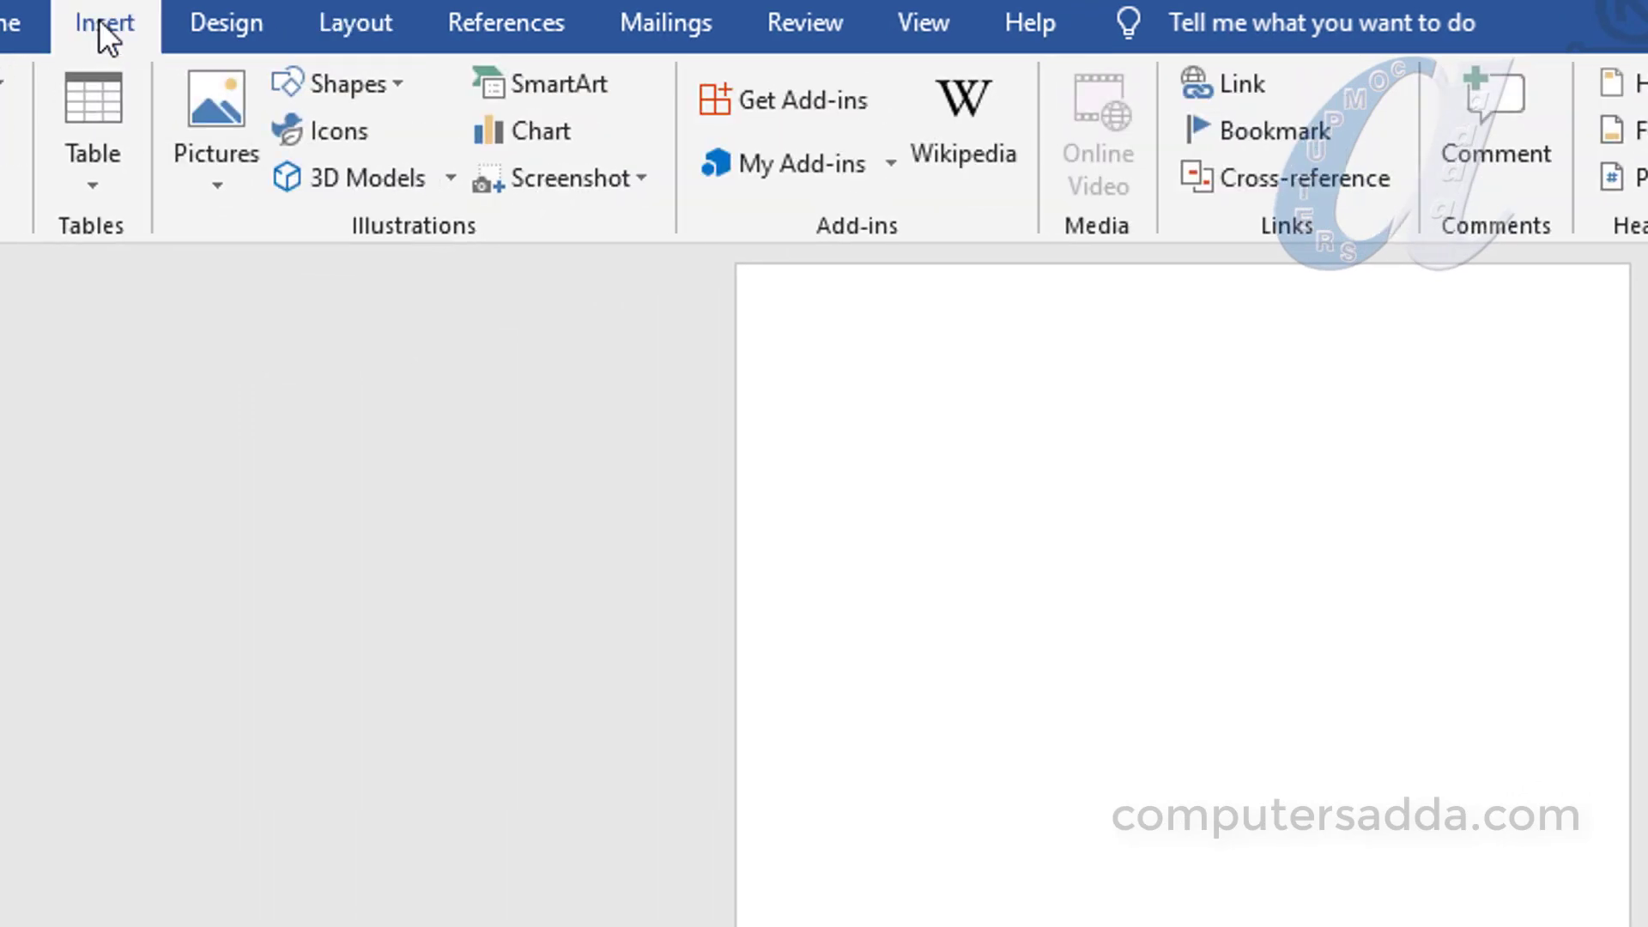
click(101, 193)
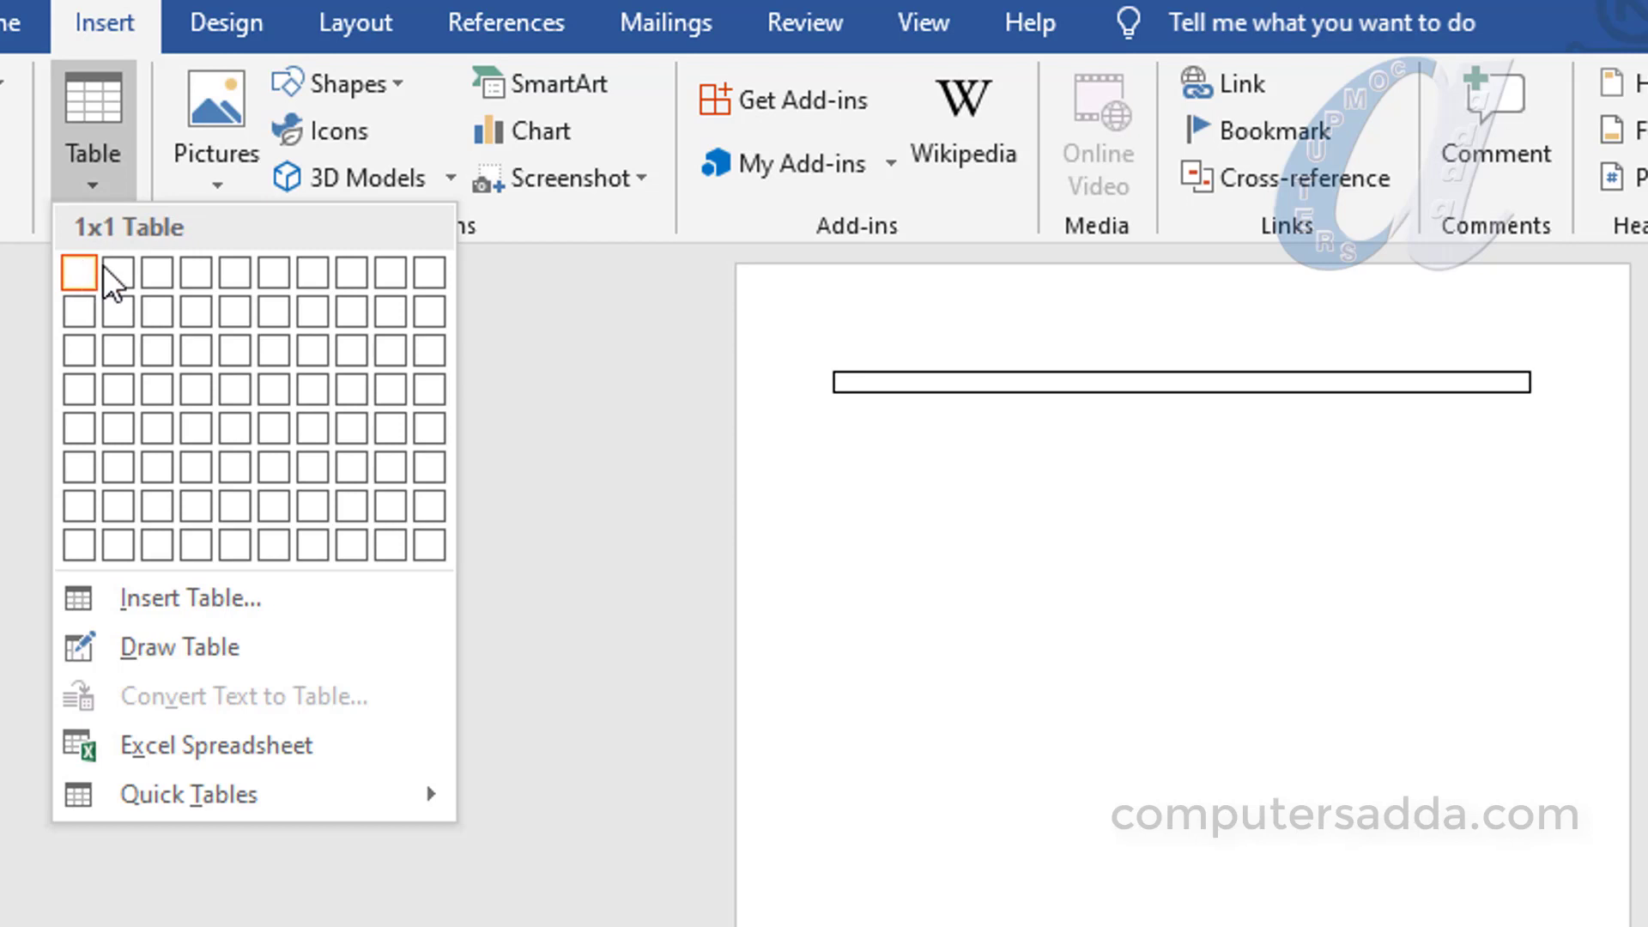
click(127, 264)
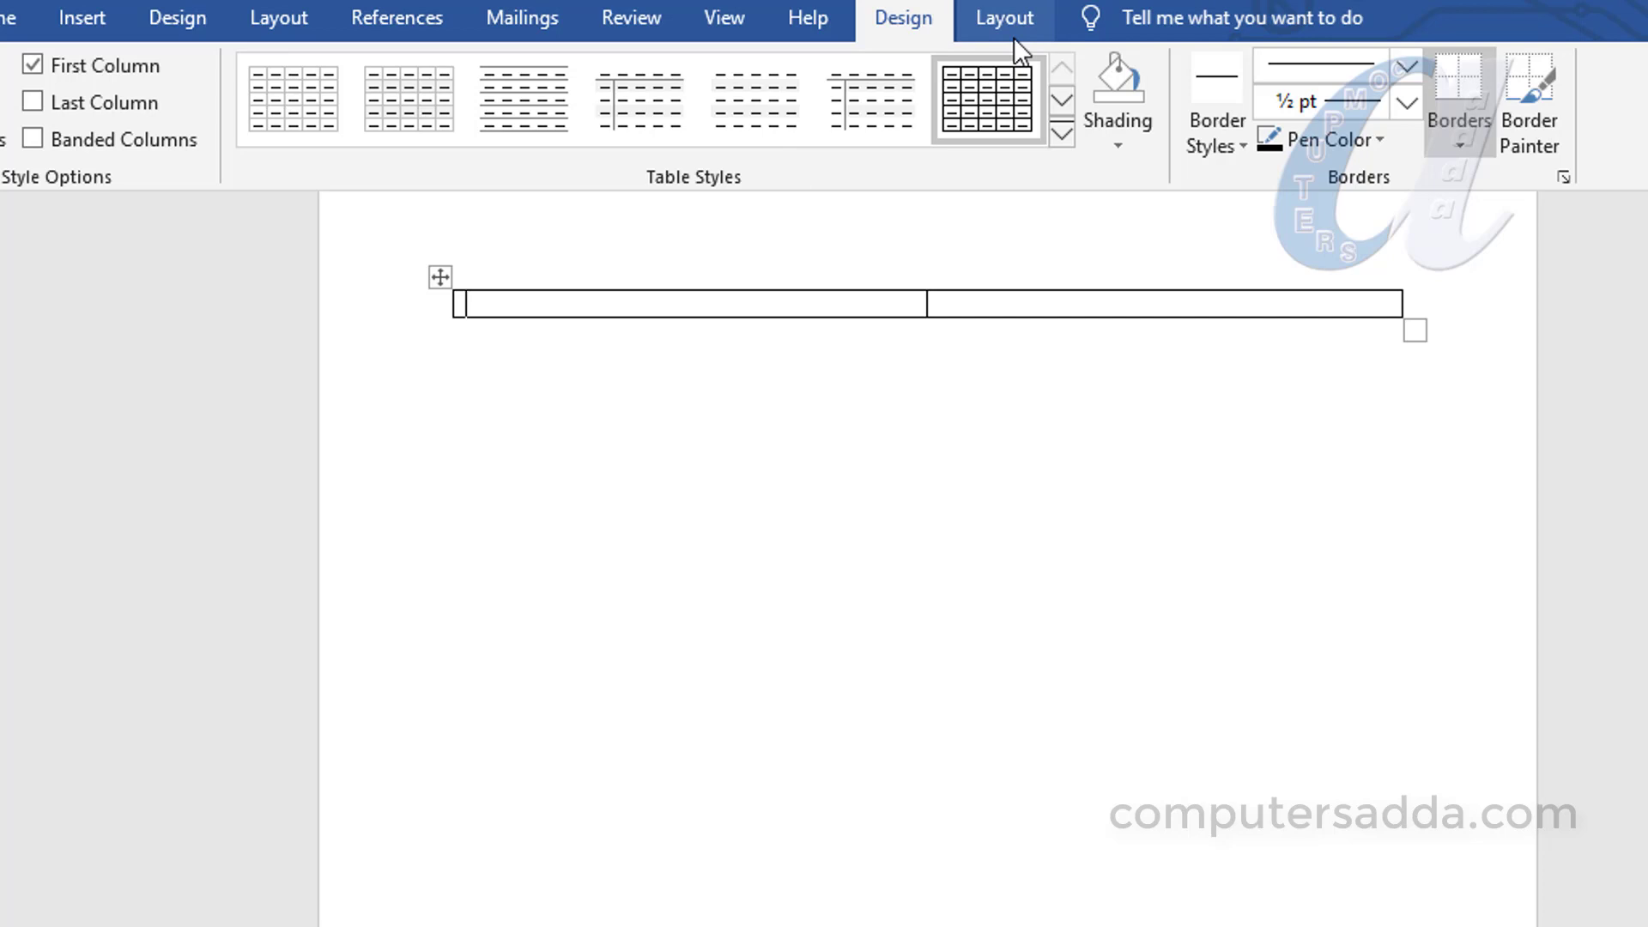
click(1005, 12)
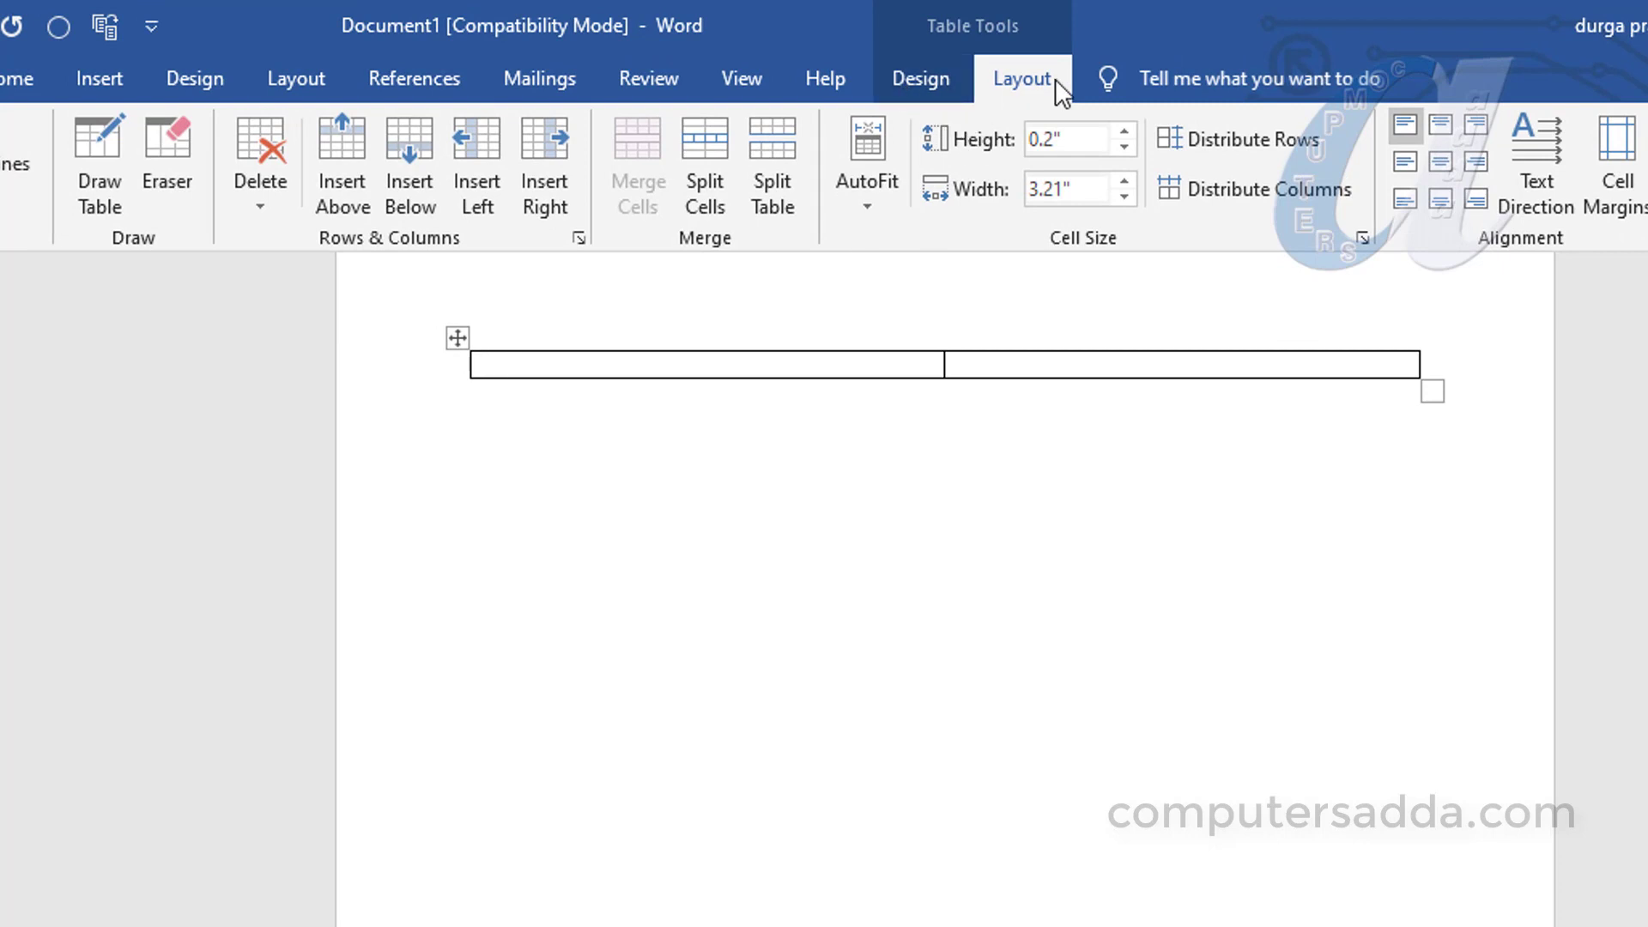
click(1124, 132)
click(1124, 132)
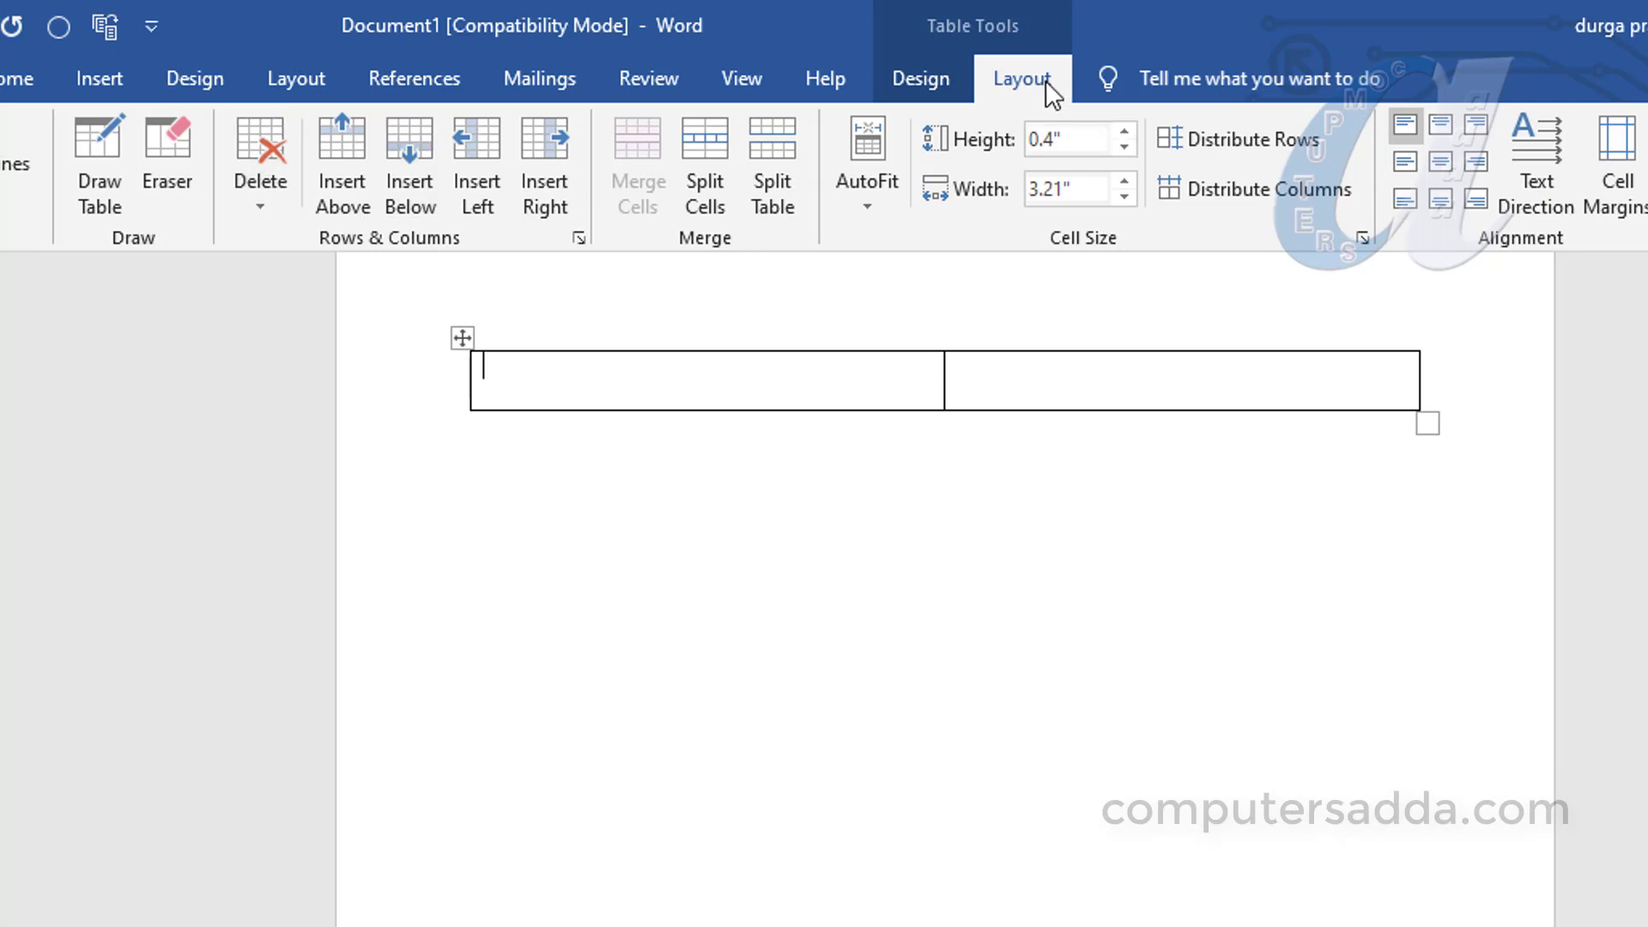
Step: Erase the top and right borders of the table's second cell
click(103, 172)
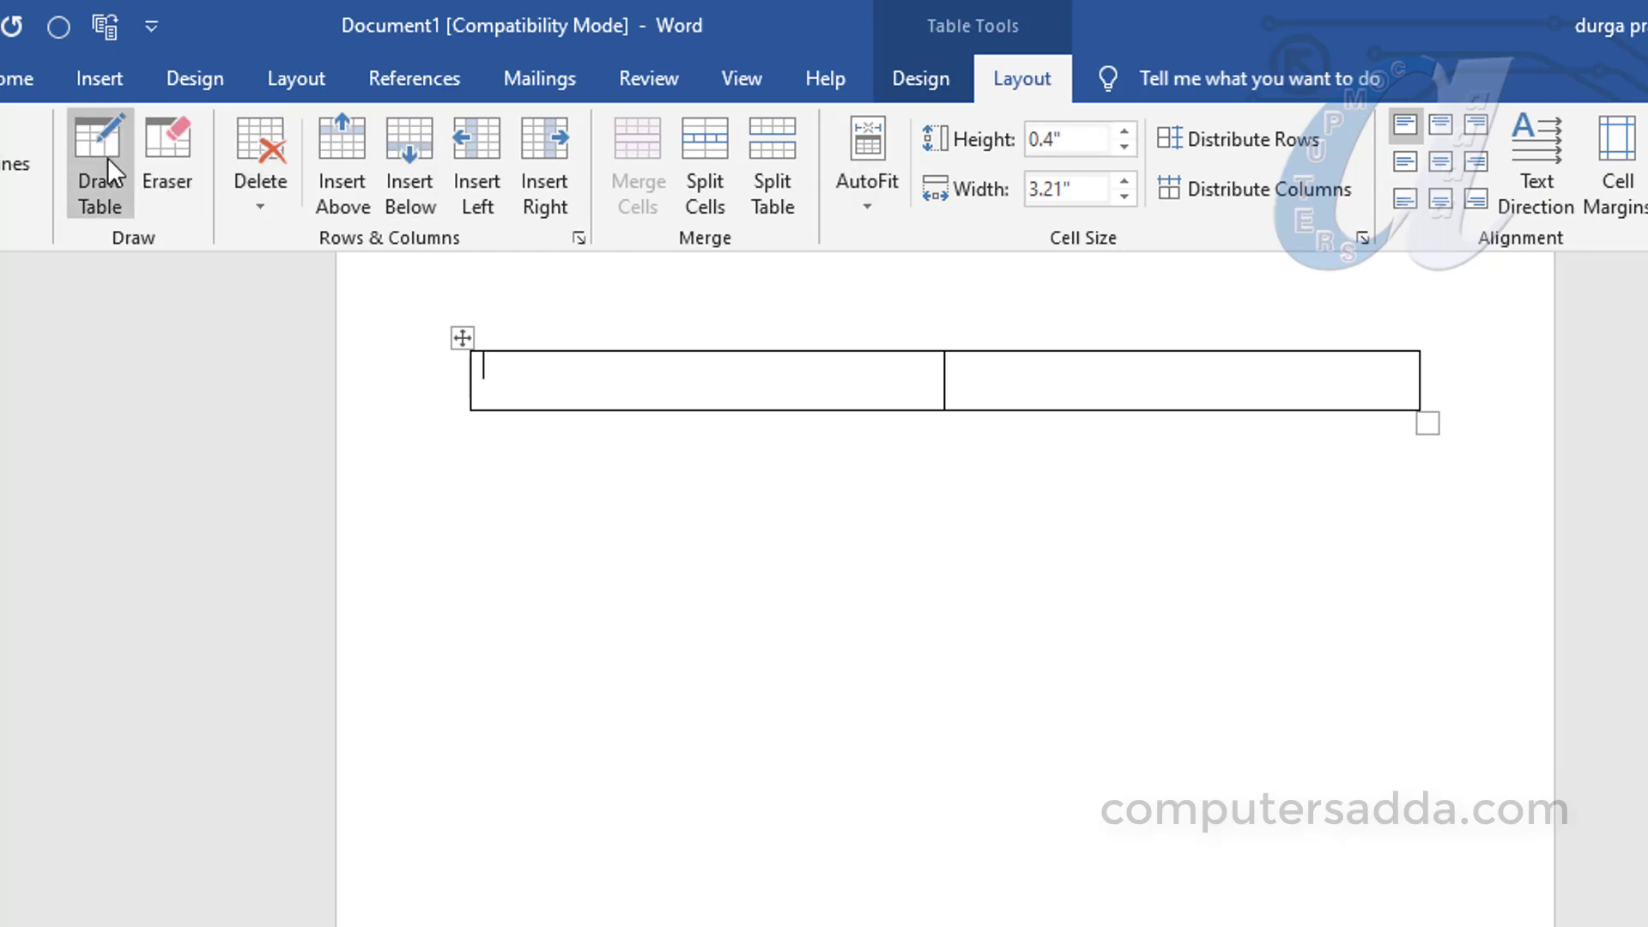
click(155, 176)
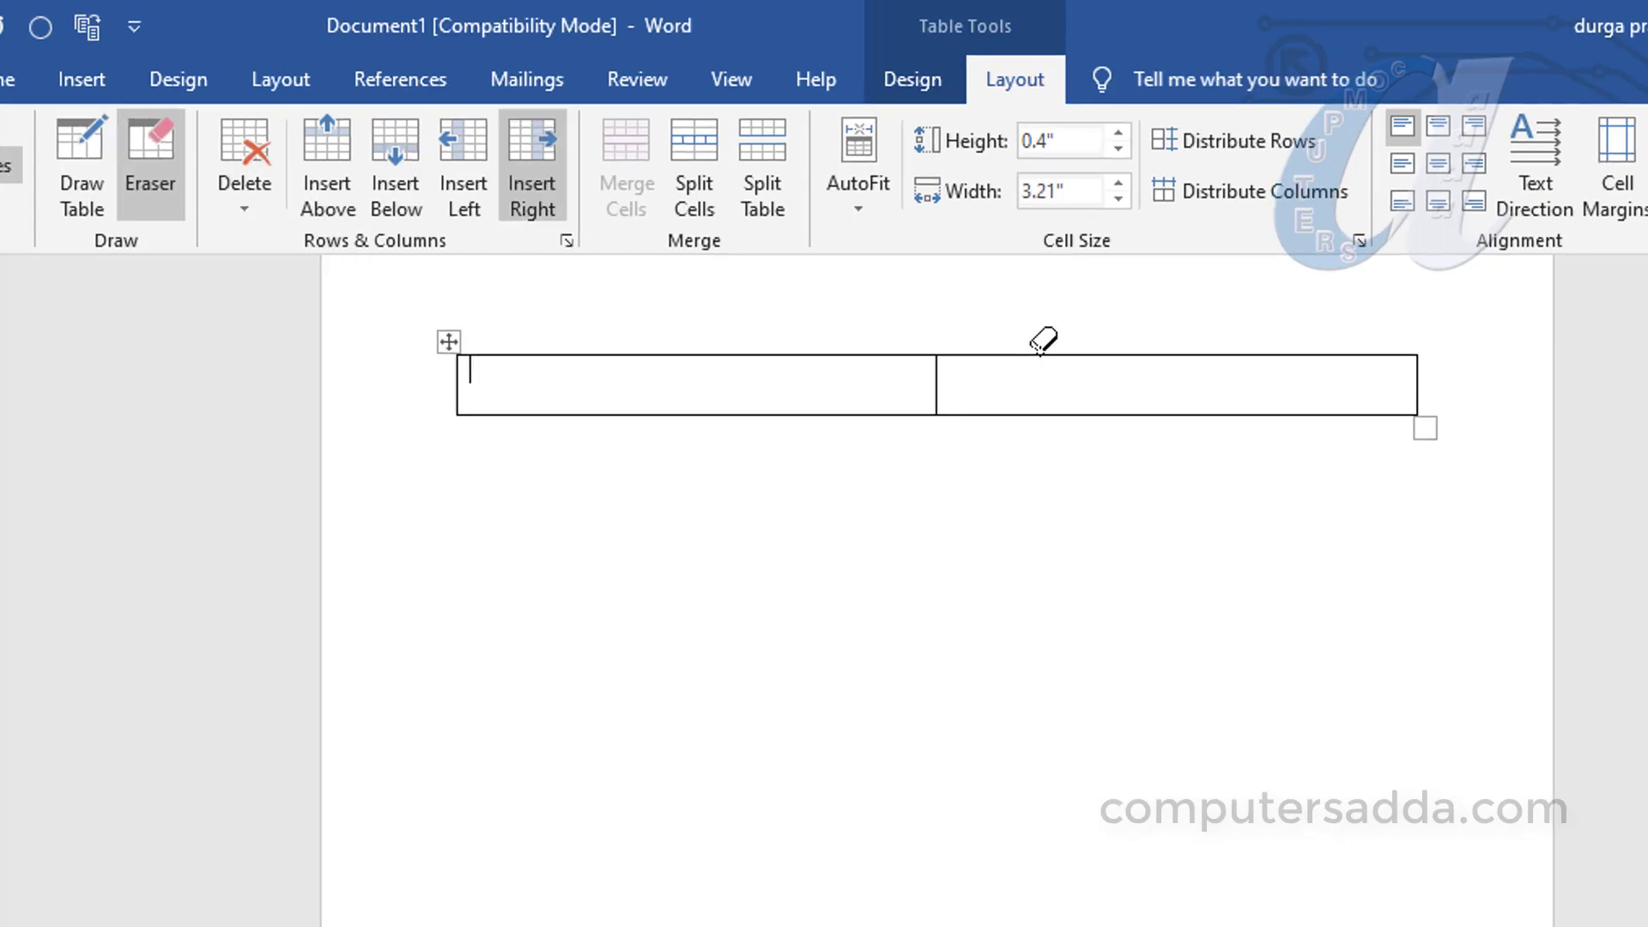
click(993, 461)
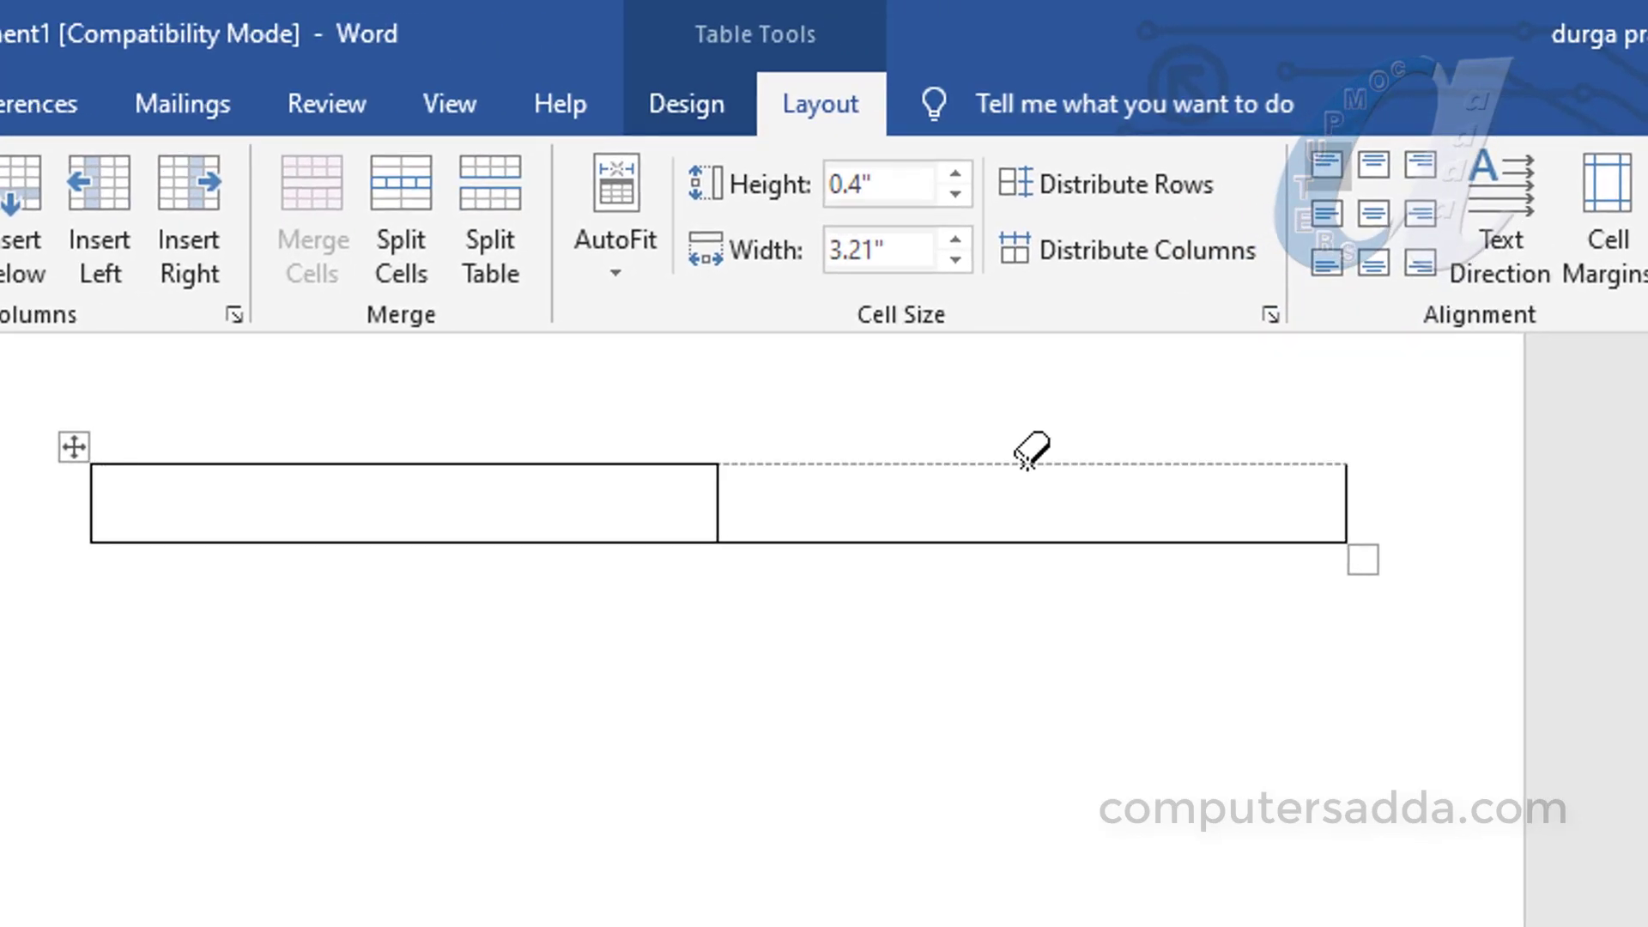
click(1343, 493)
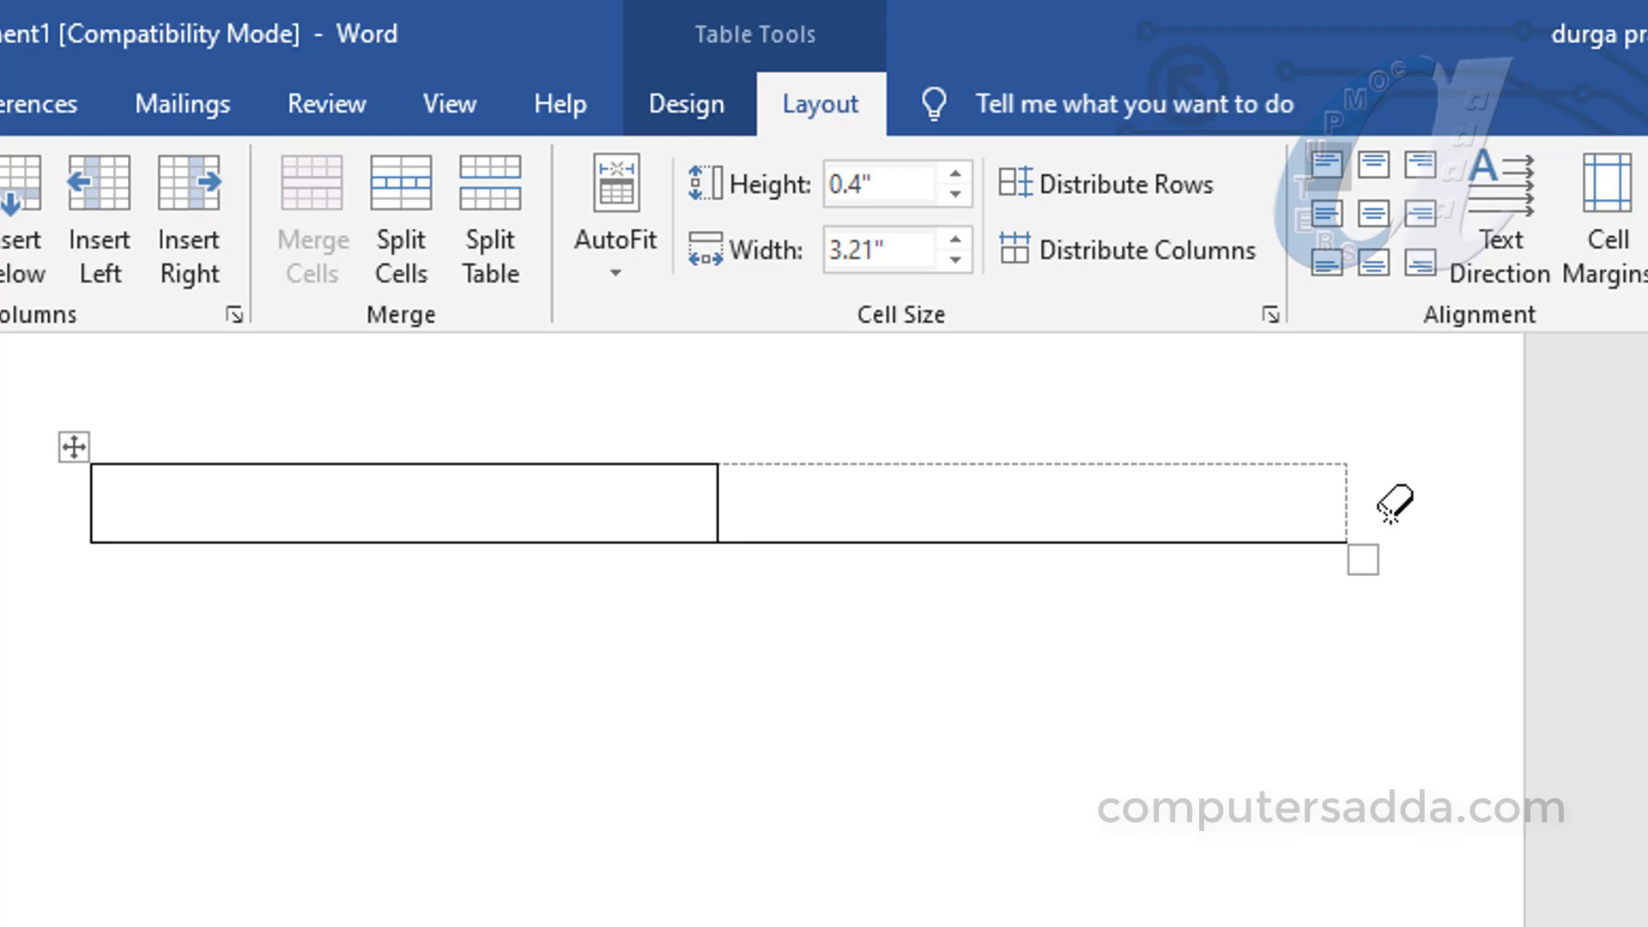
key(Escape)
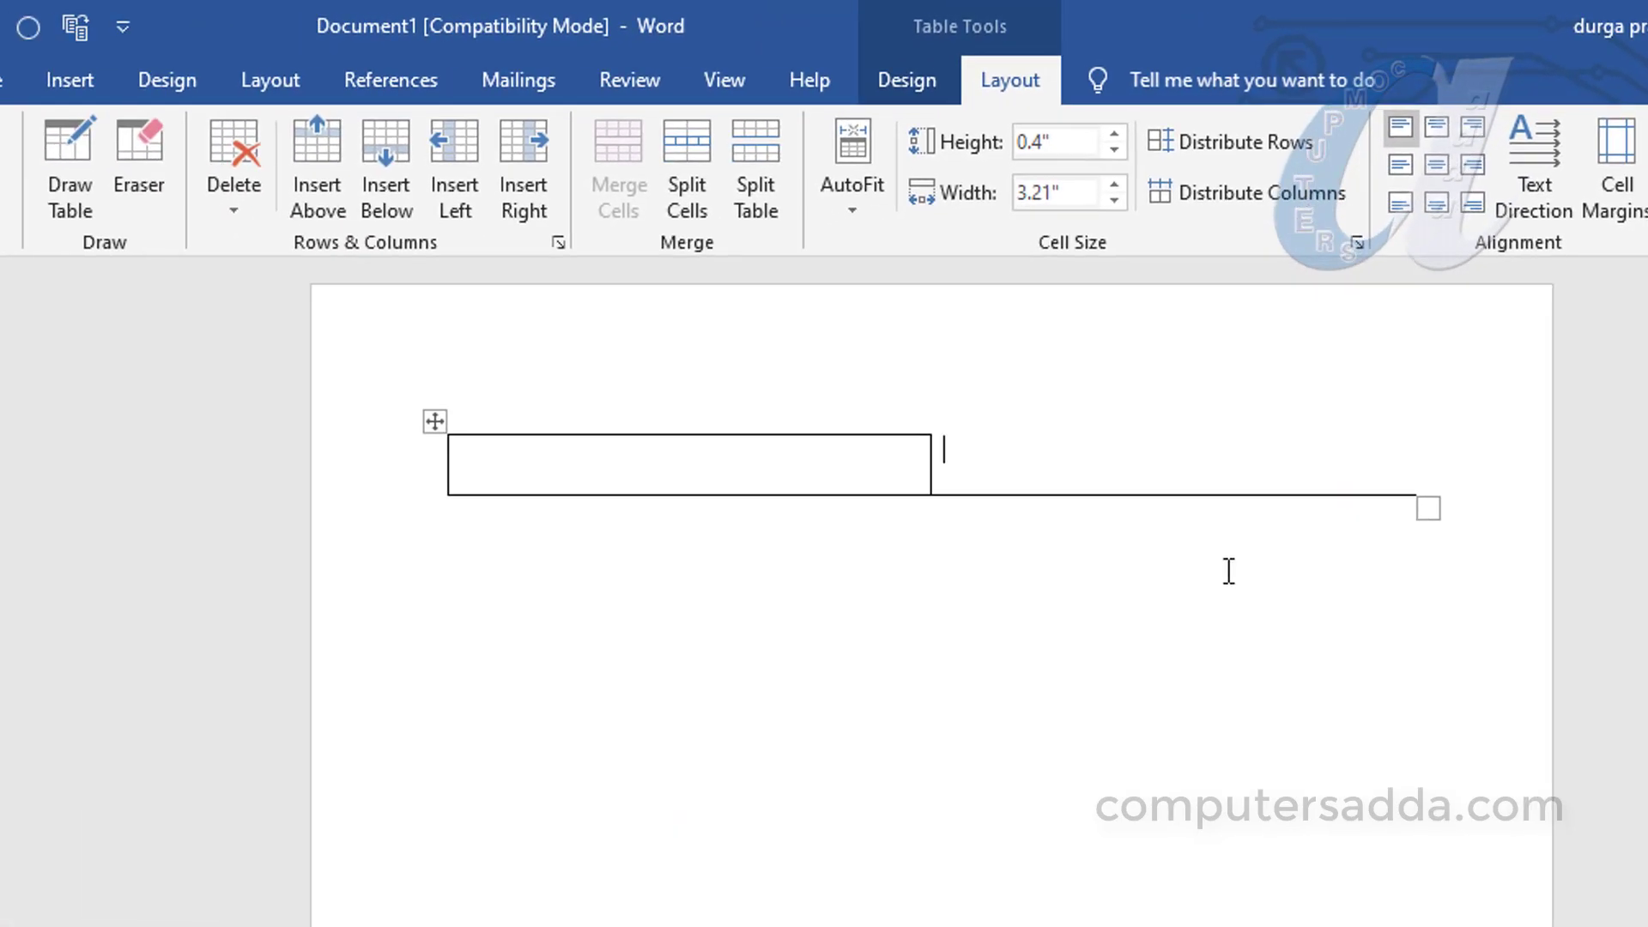
mouse_move(1436, 405)
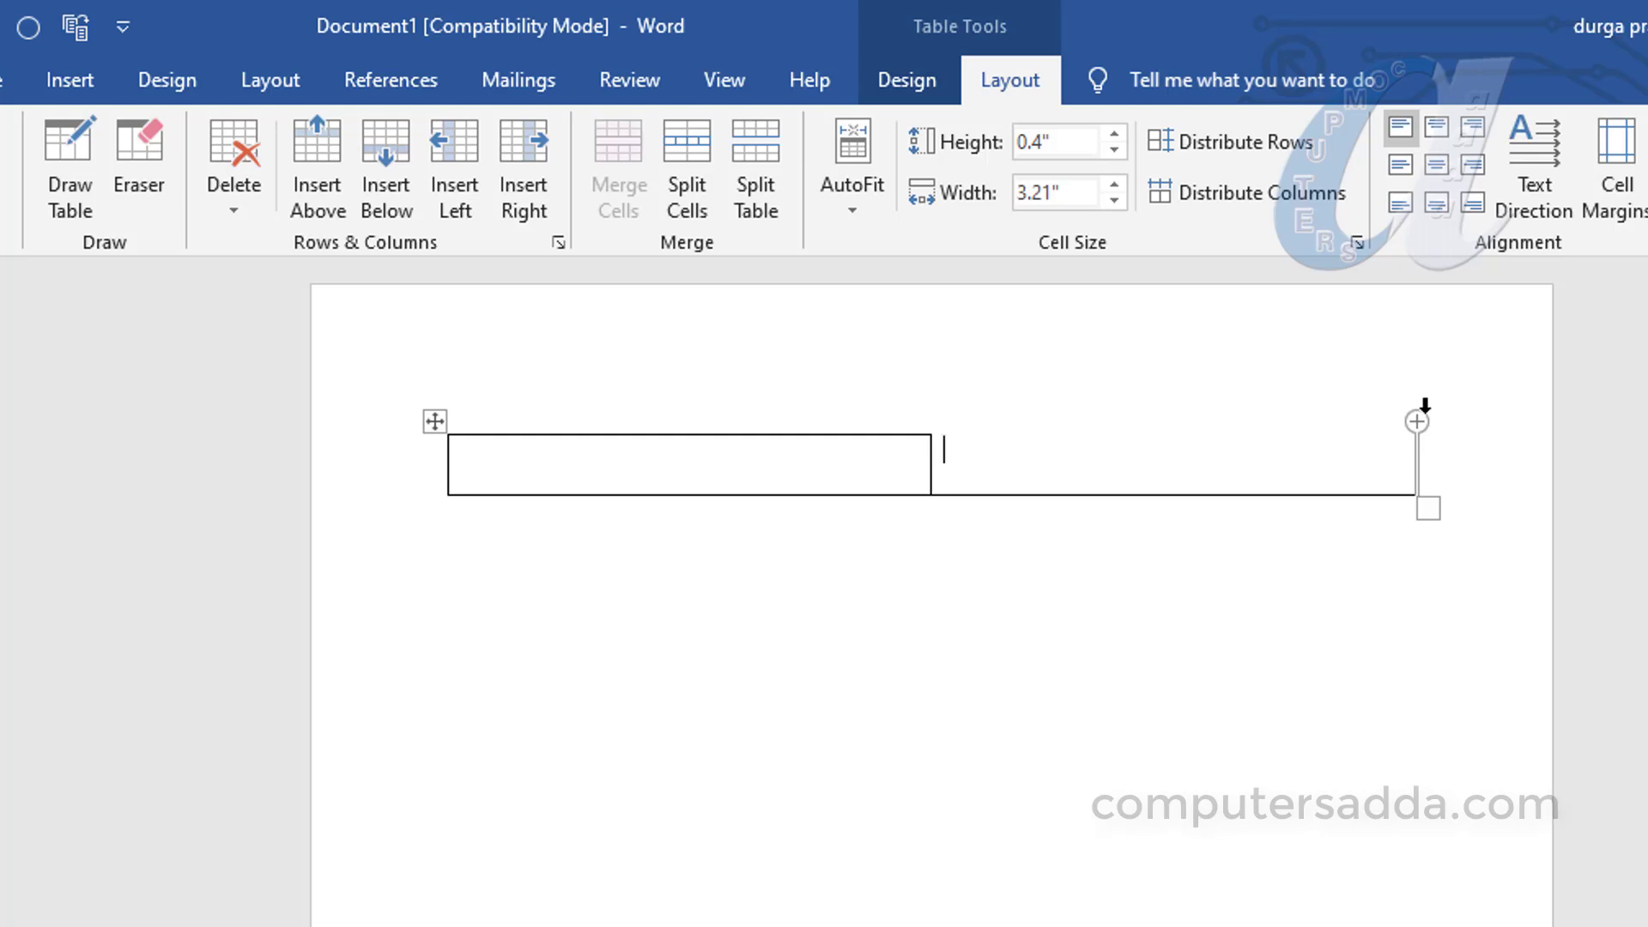
Step: Set the first cell's text format to bold, size 18, in the Brotherland Personal font
click(505, 469)
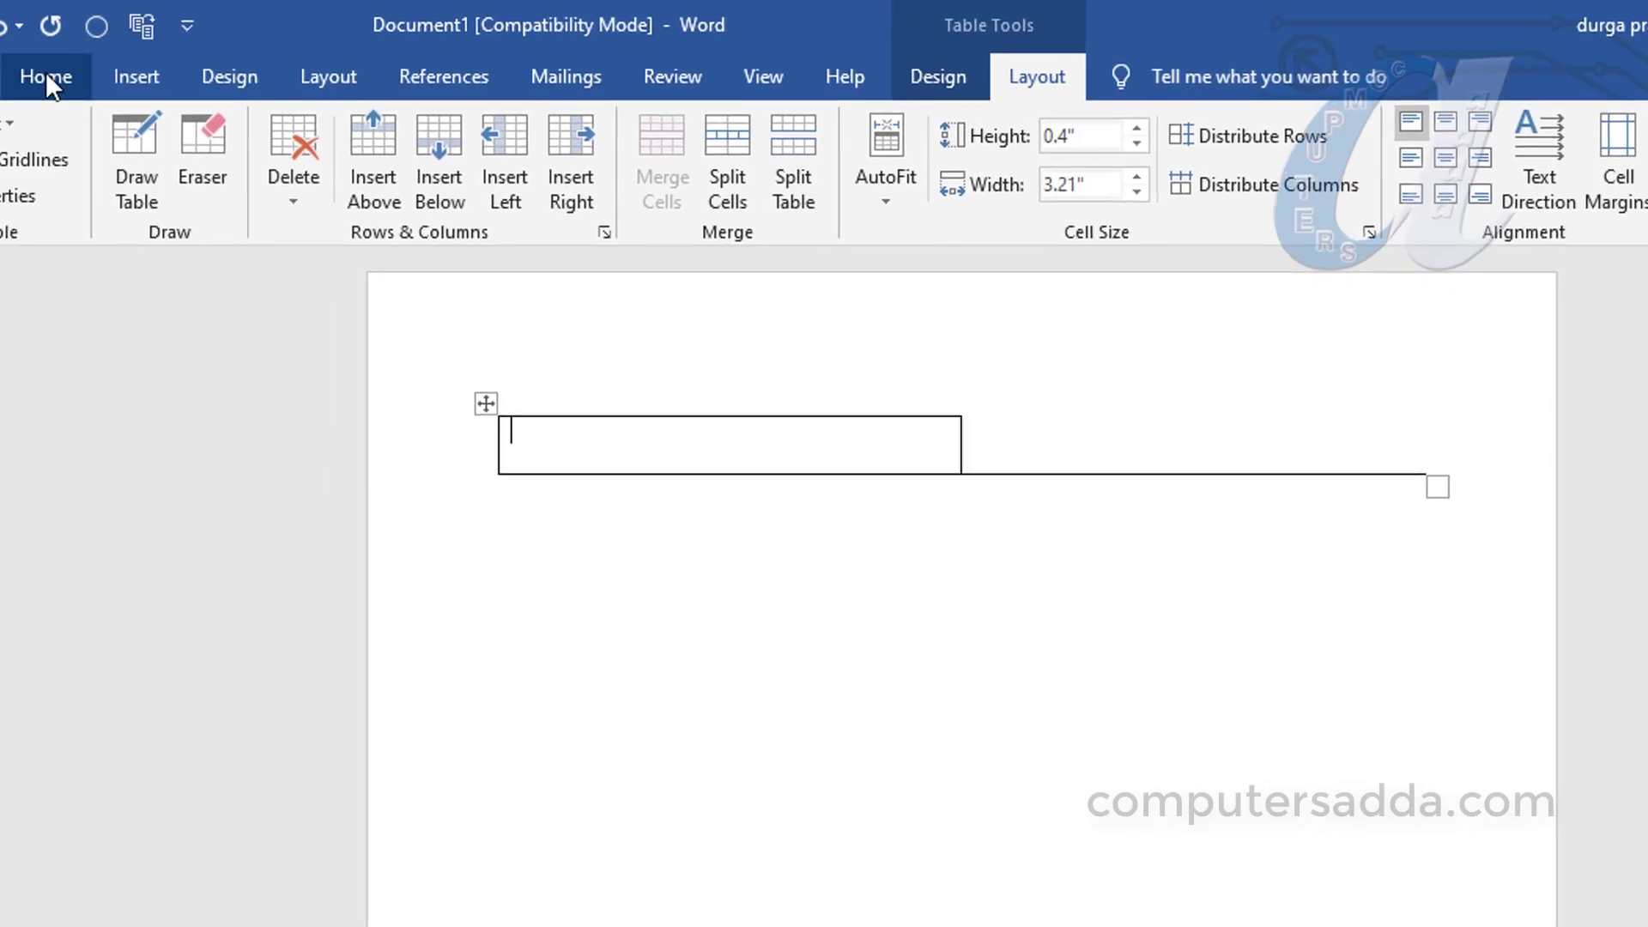
click(41, 72)
click(660, 202)
click(661, 201)
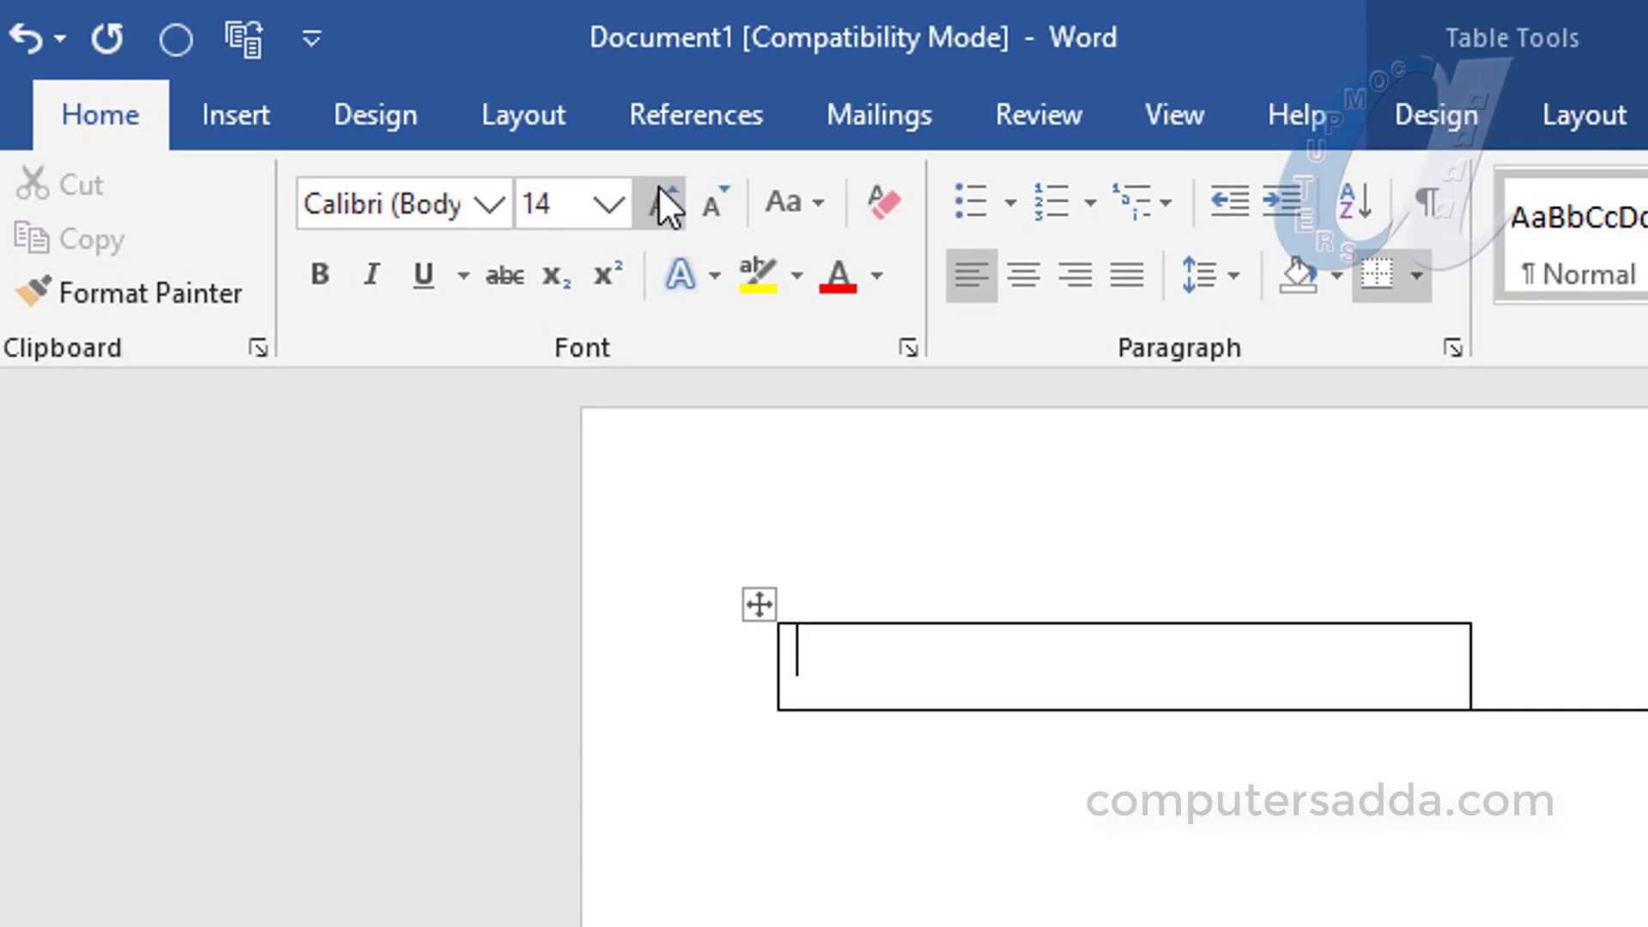
click(659, 190)
click(659, 190)
click(322, 276)
click(490, 203)
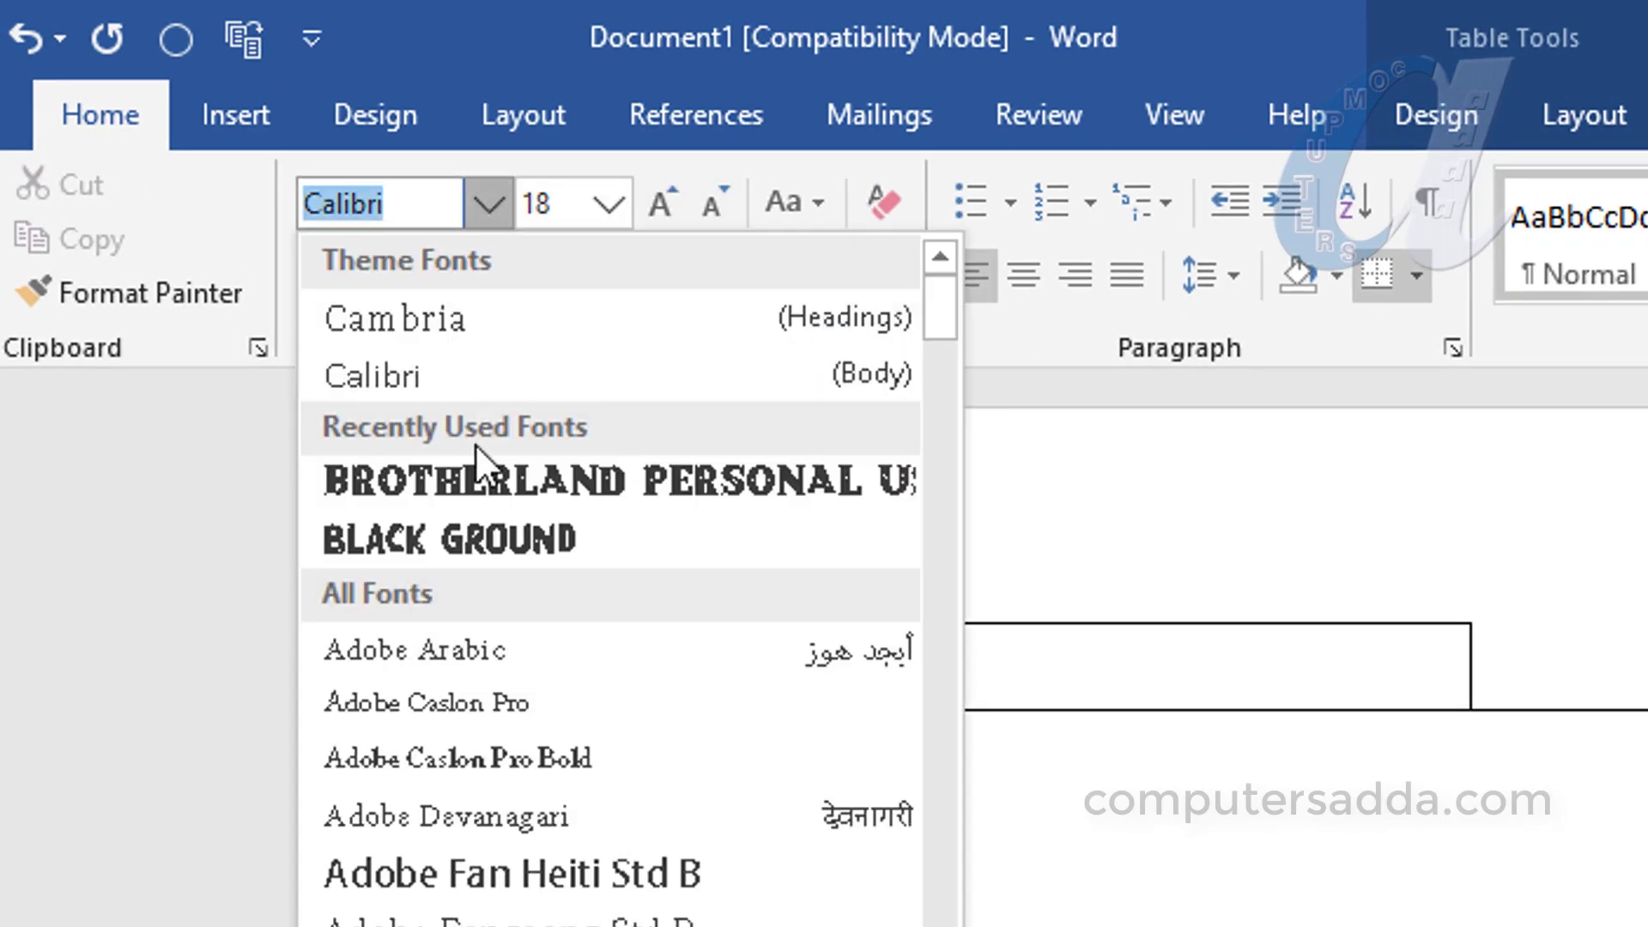
click(463, 482)
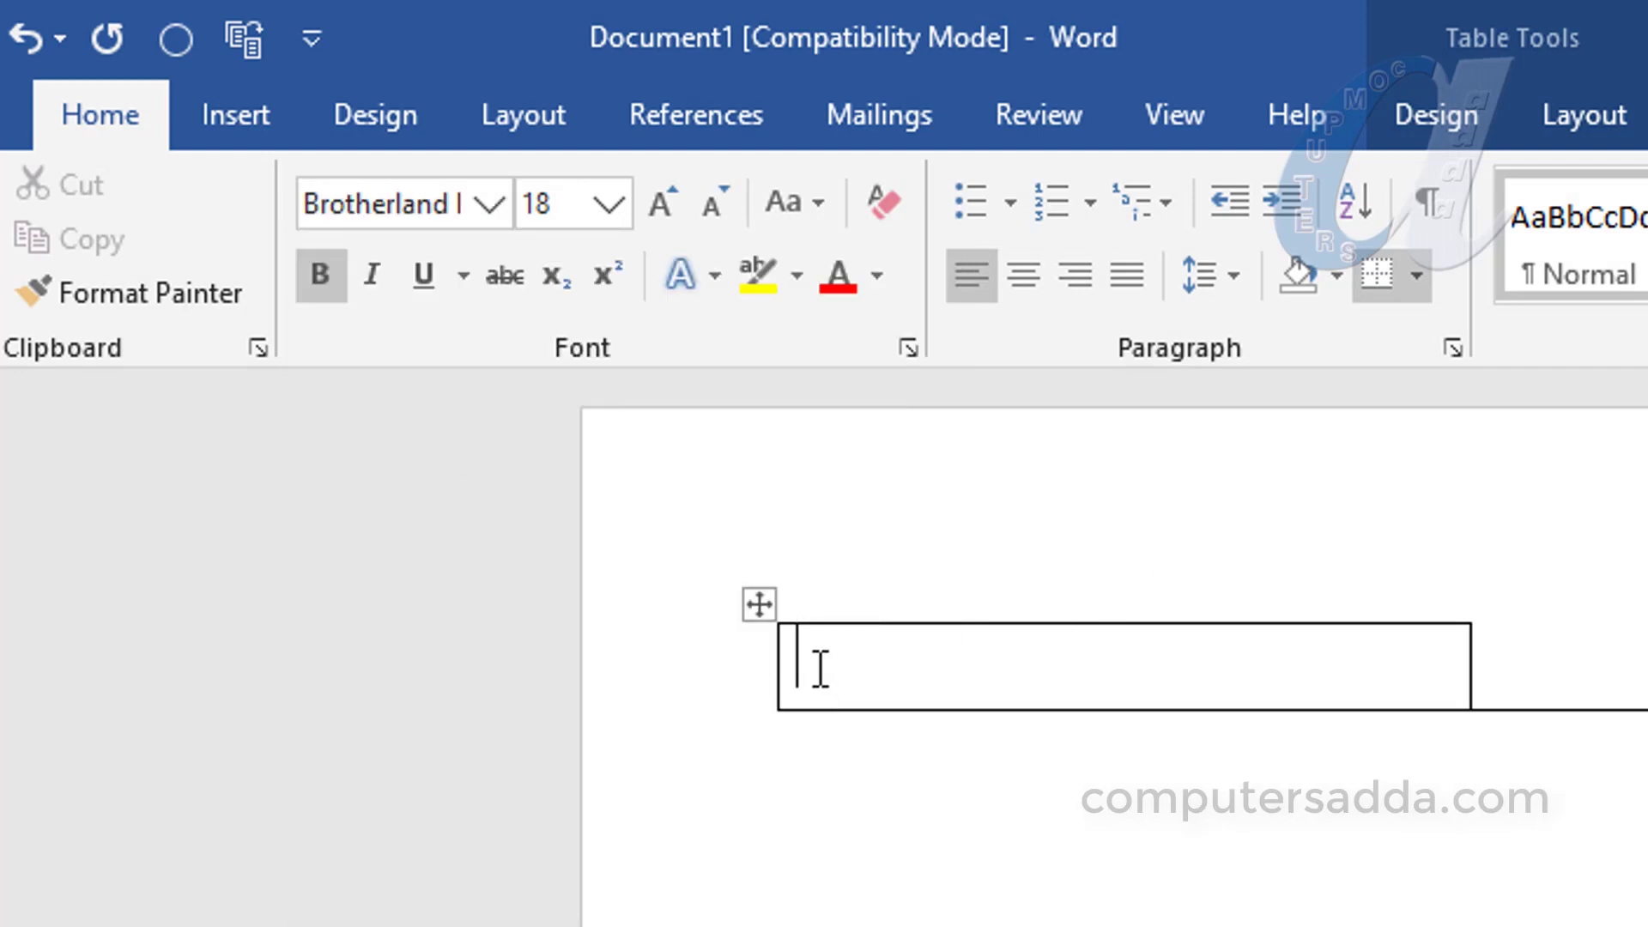
Step: Align the first cell's content to the left and vertically centred
click(1583, 115)
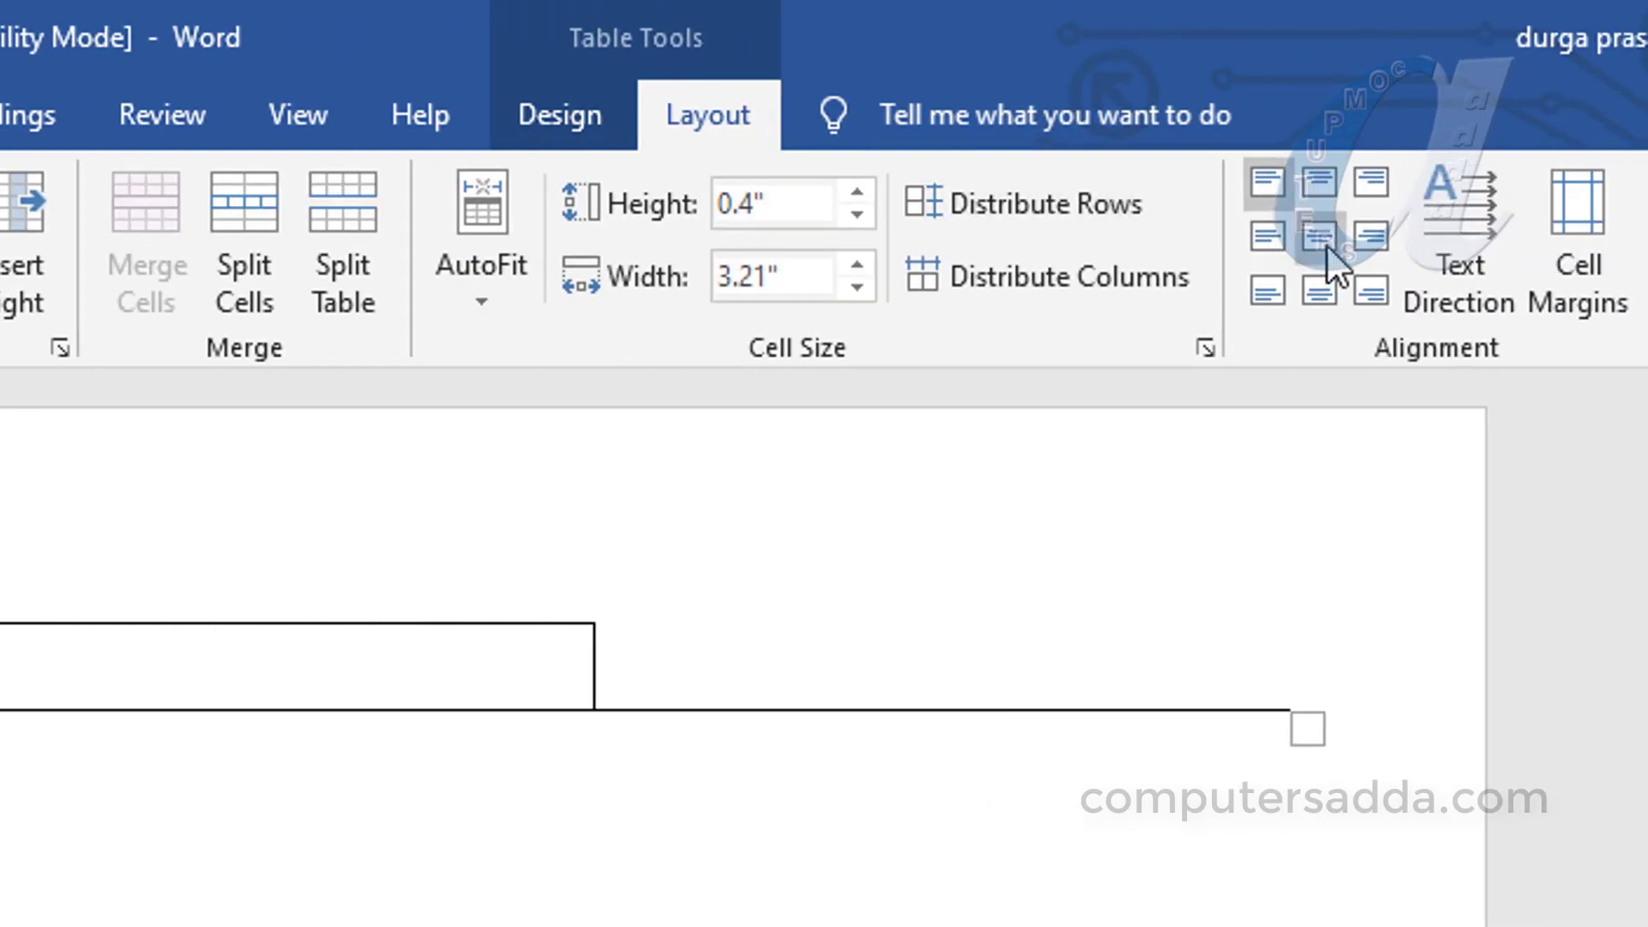
click(1264, 240)
click(151, 593)
Step: Enter "VIJAYA ELECTRICALS" in the first cell and narrow its column to about 3.14"
click(368, 678)
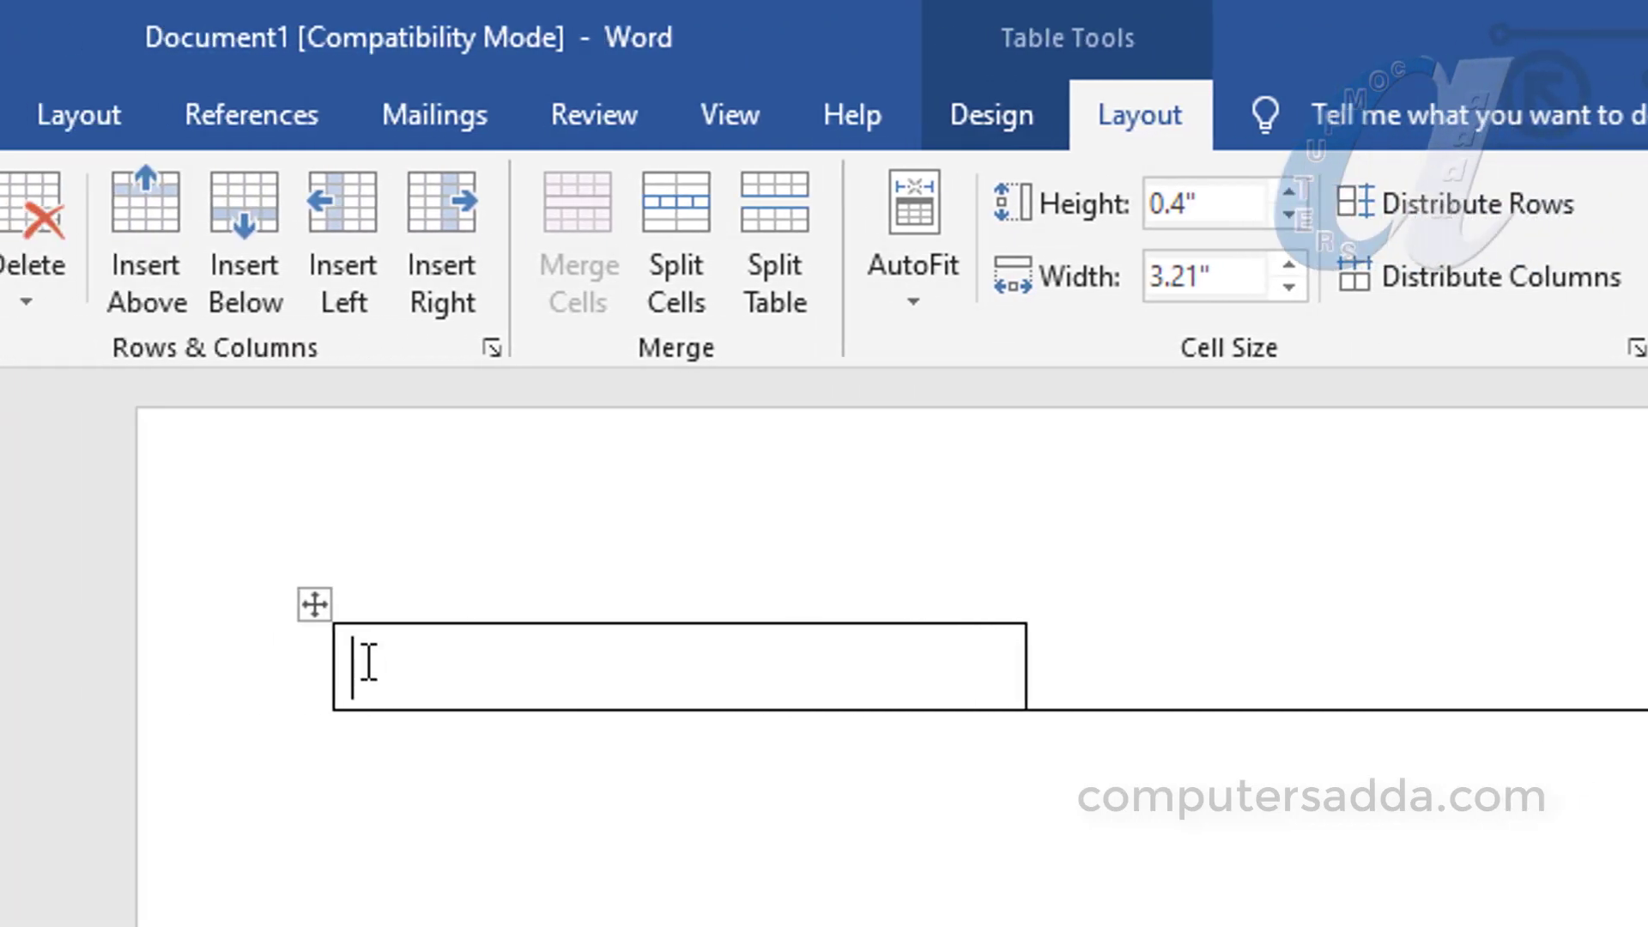
text(VIJAYA )
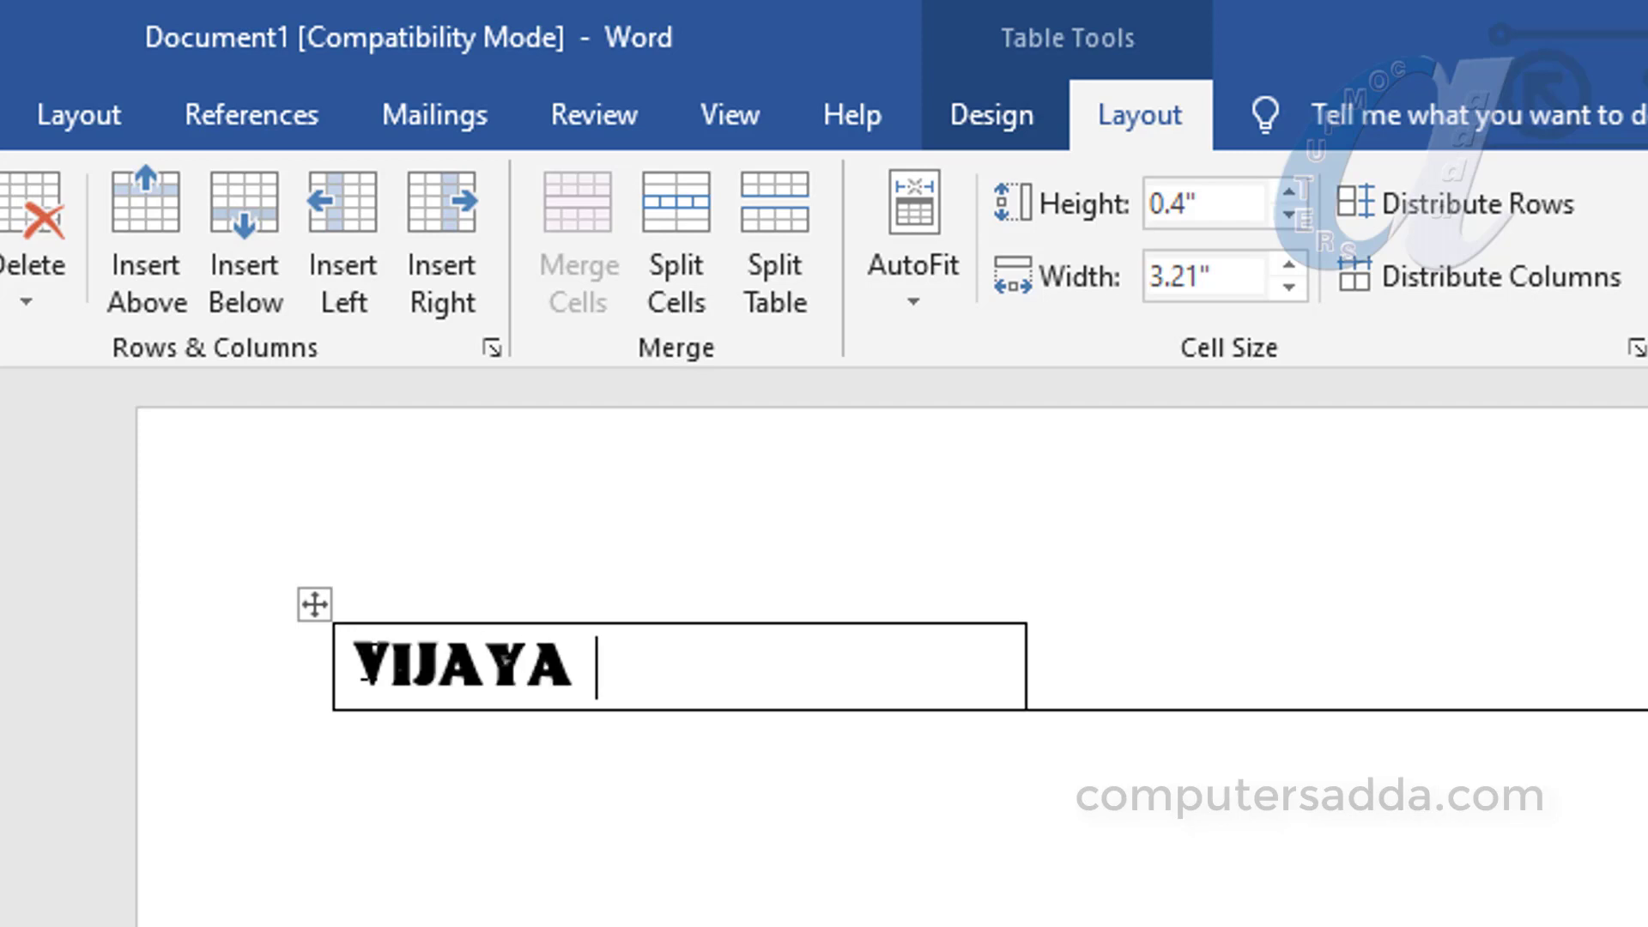
text(ELECTRICALS)
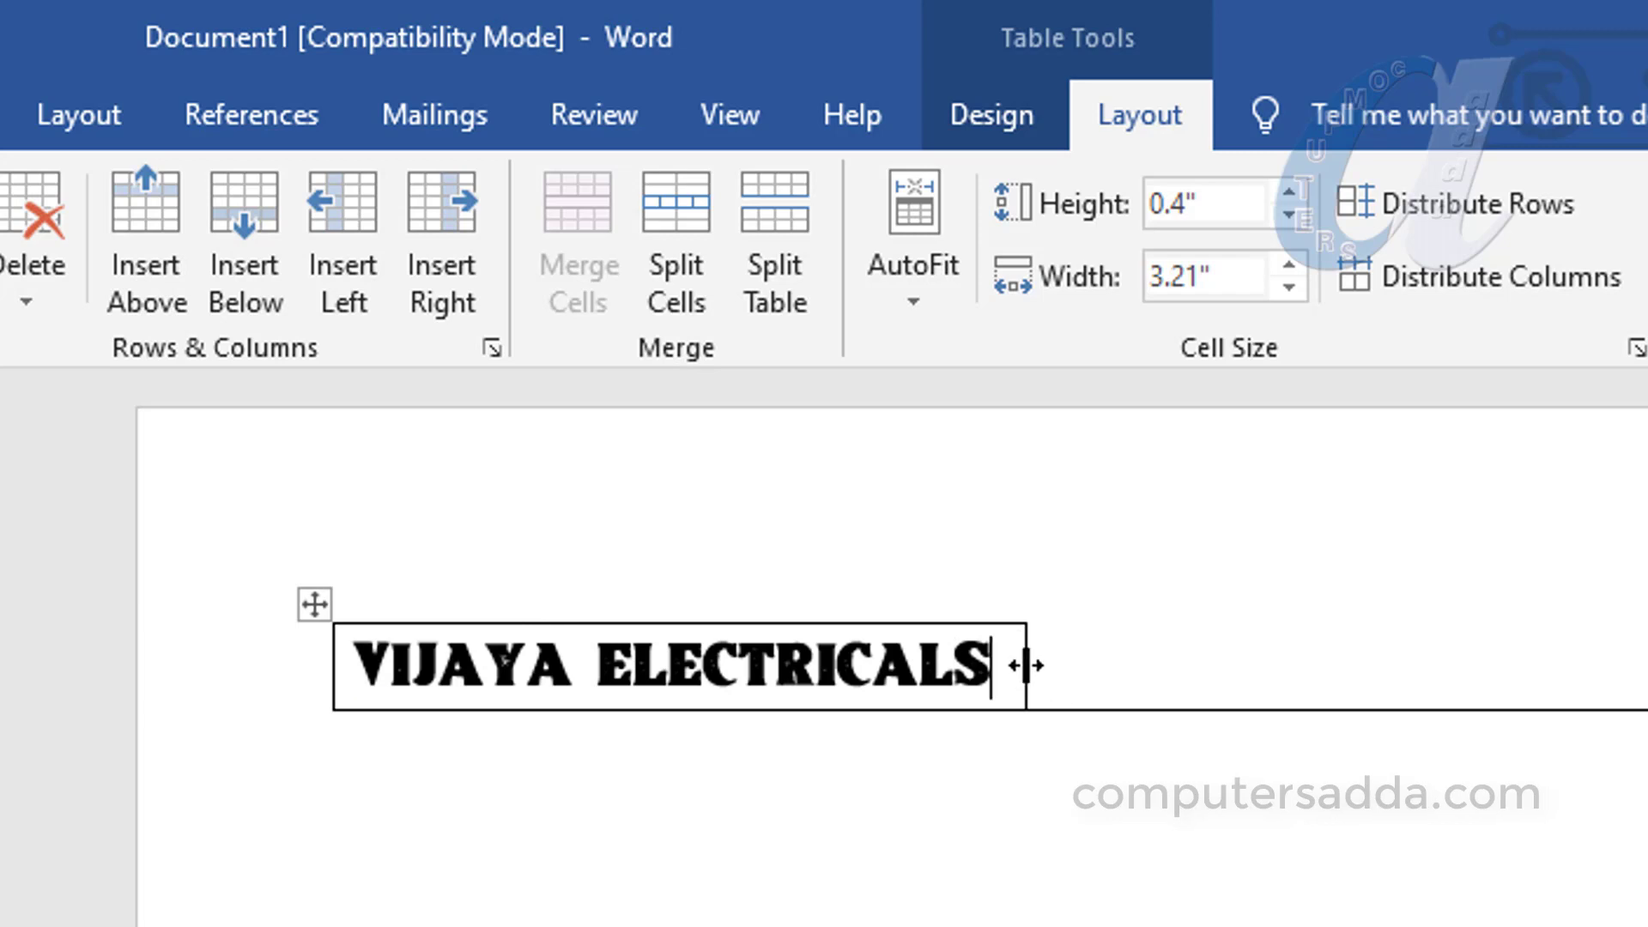
mouse_move(1026, 665)
mouse_down()
mouse_move(1235, 669)
mouse_move(879, 674)
mouse_move(1015, 674)
mouse_up()
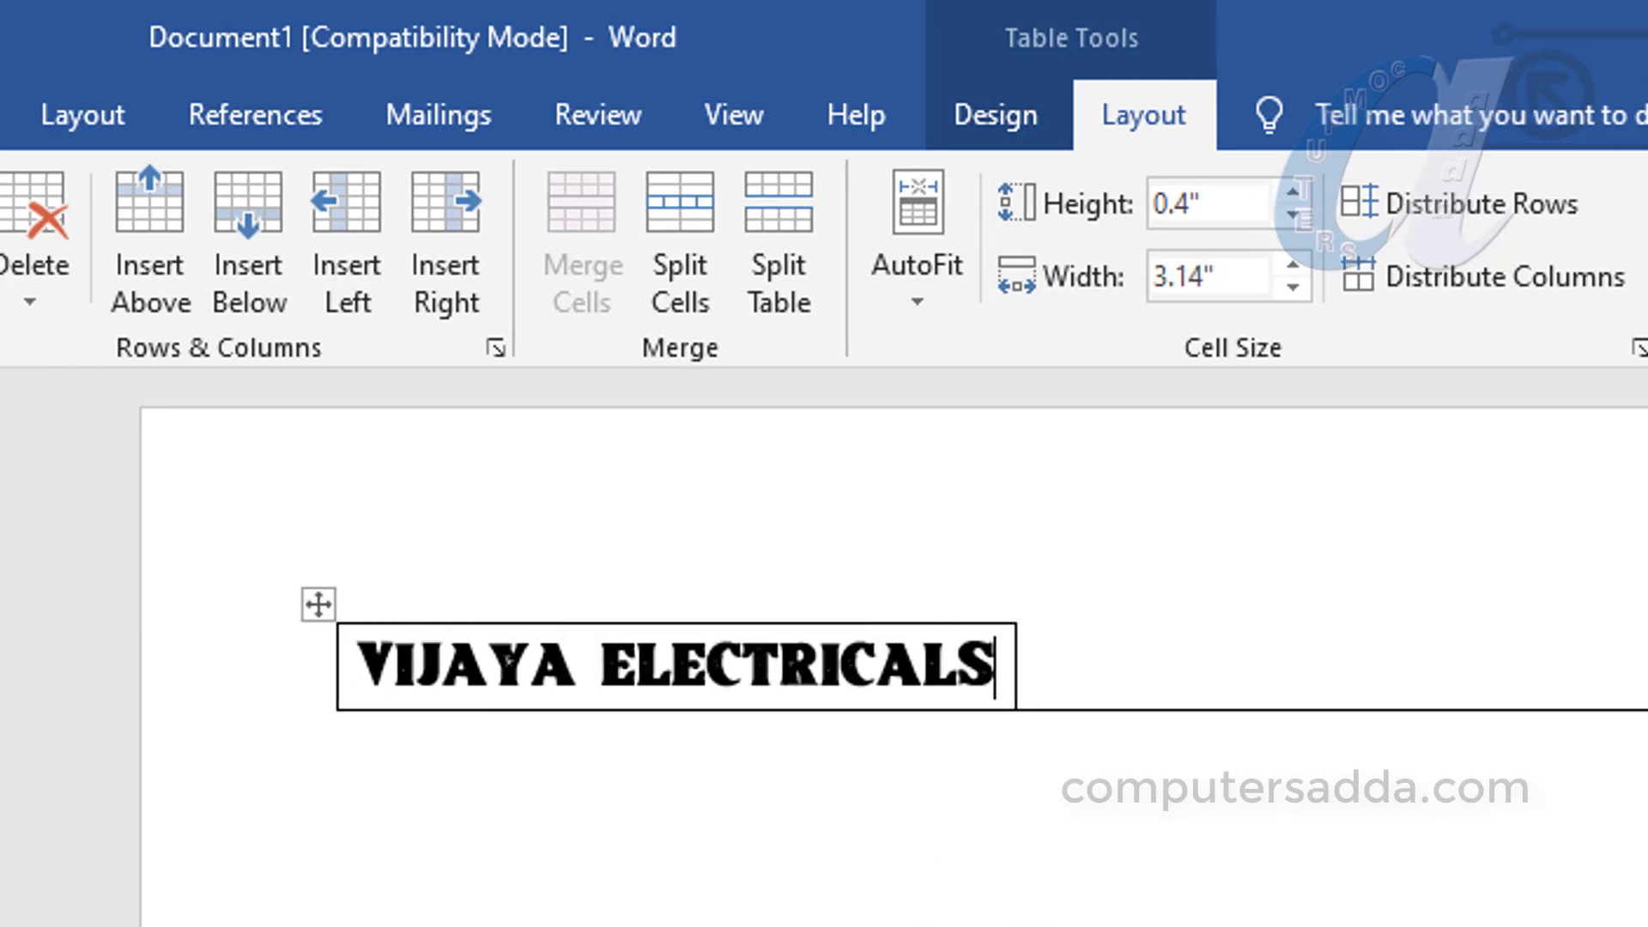
Step: Shade the company name cell with a darker blue theme color and make its text white
click(118, 115)
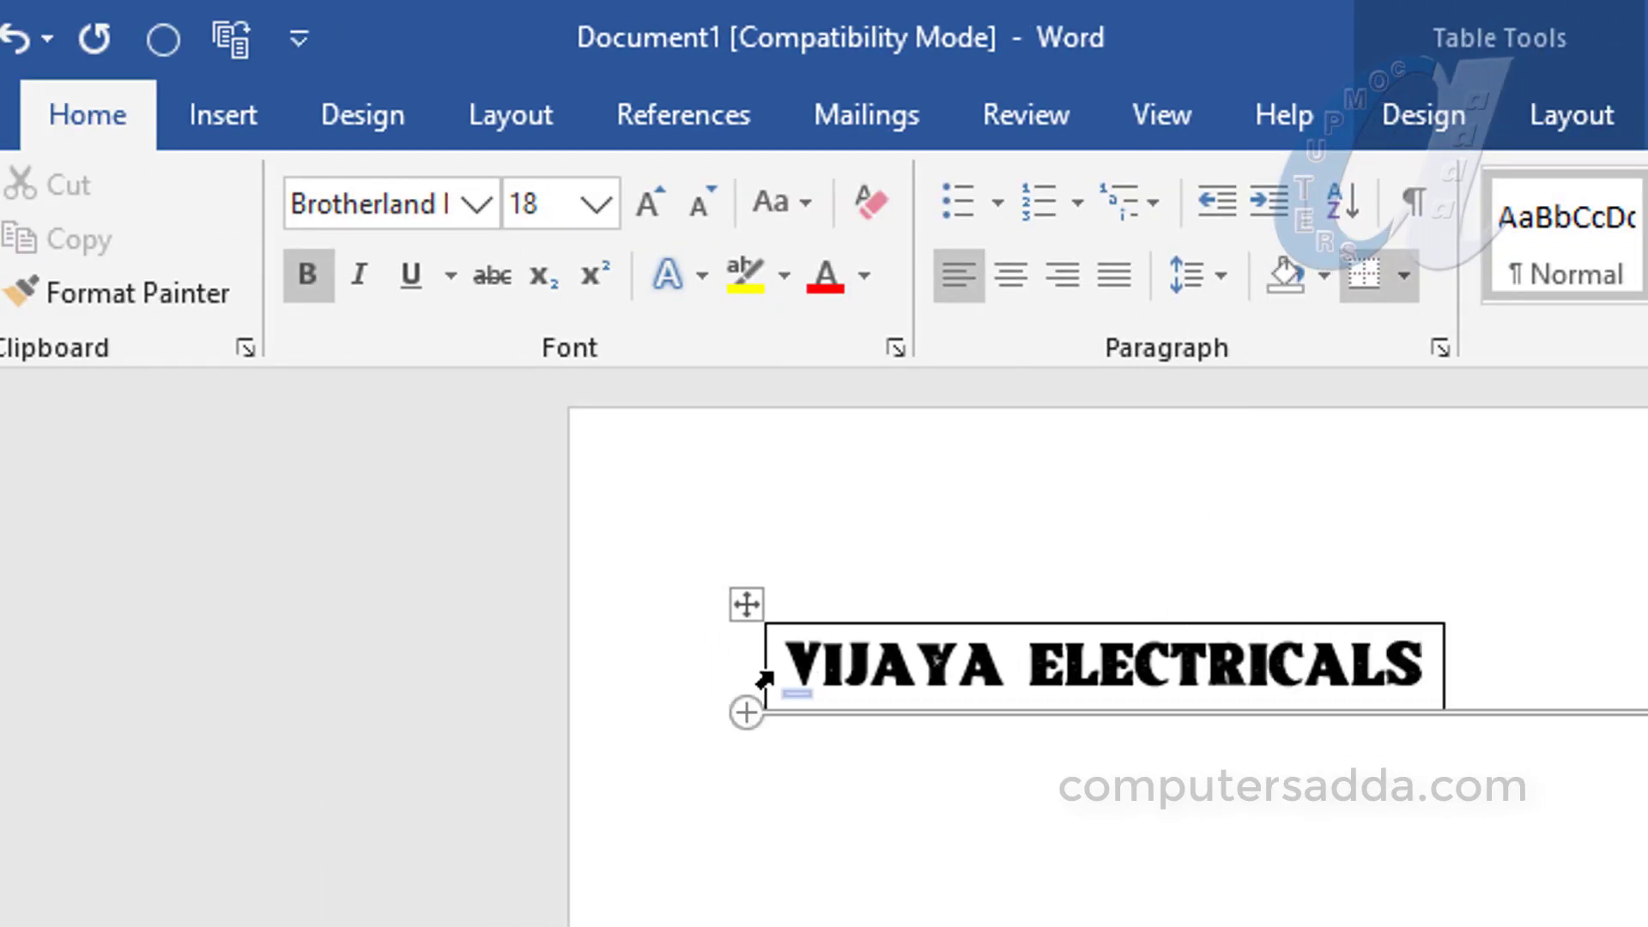
click(1317, 268)
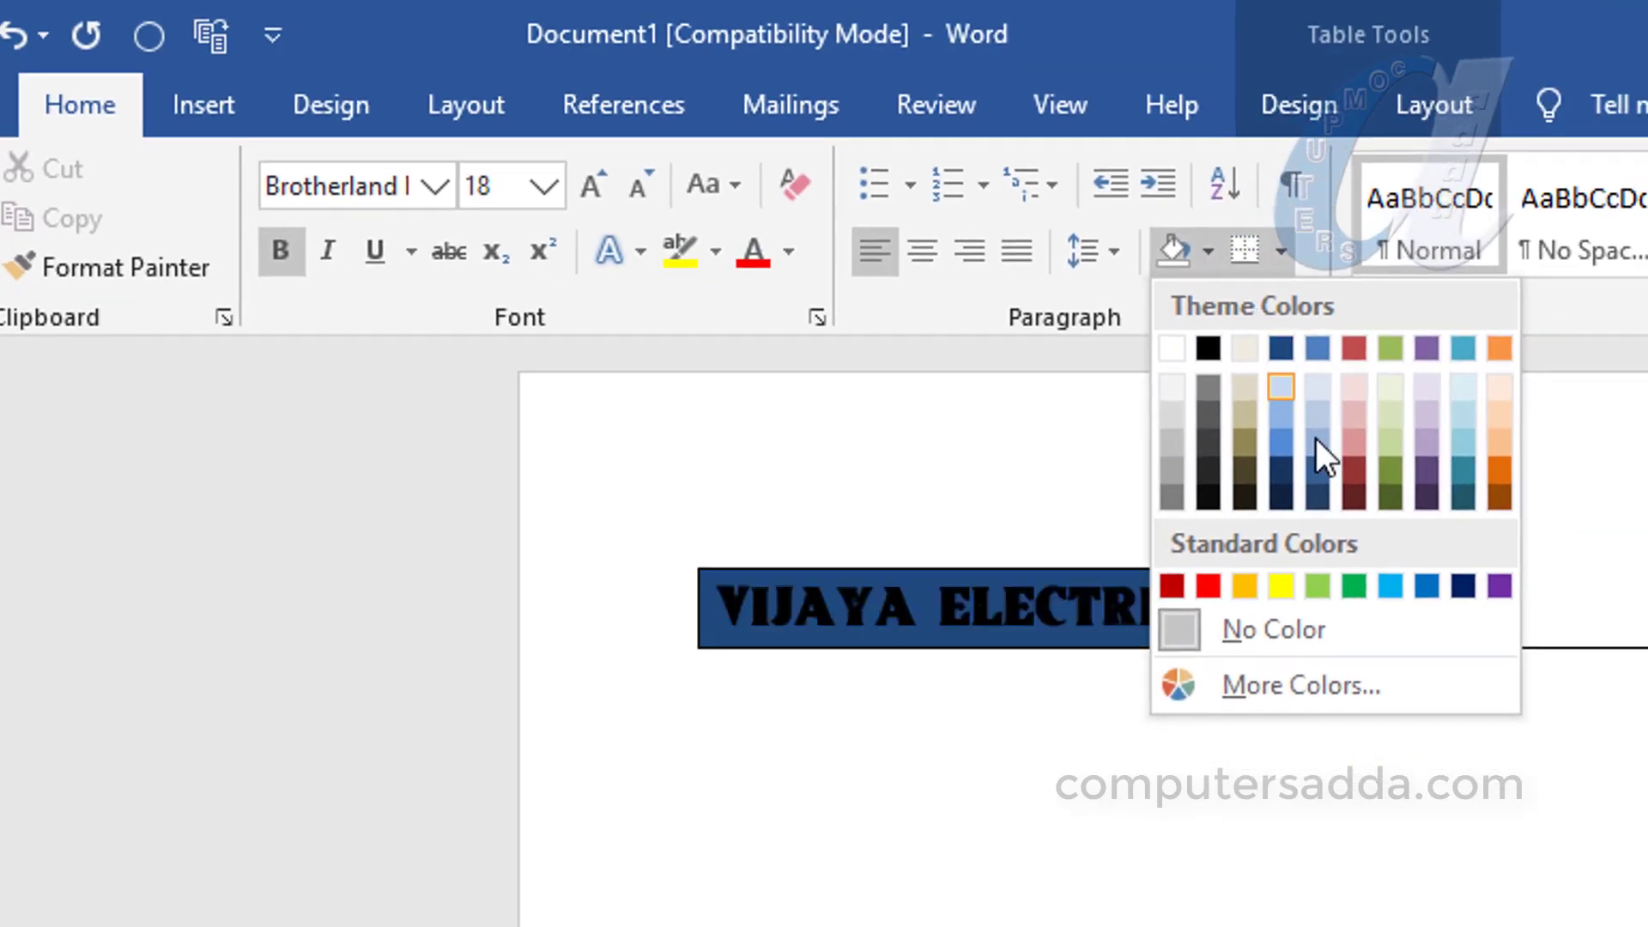
click(1317, 470)
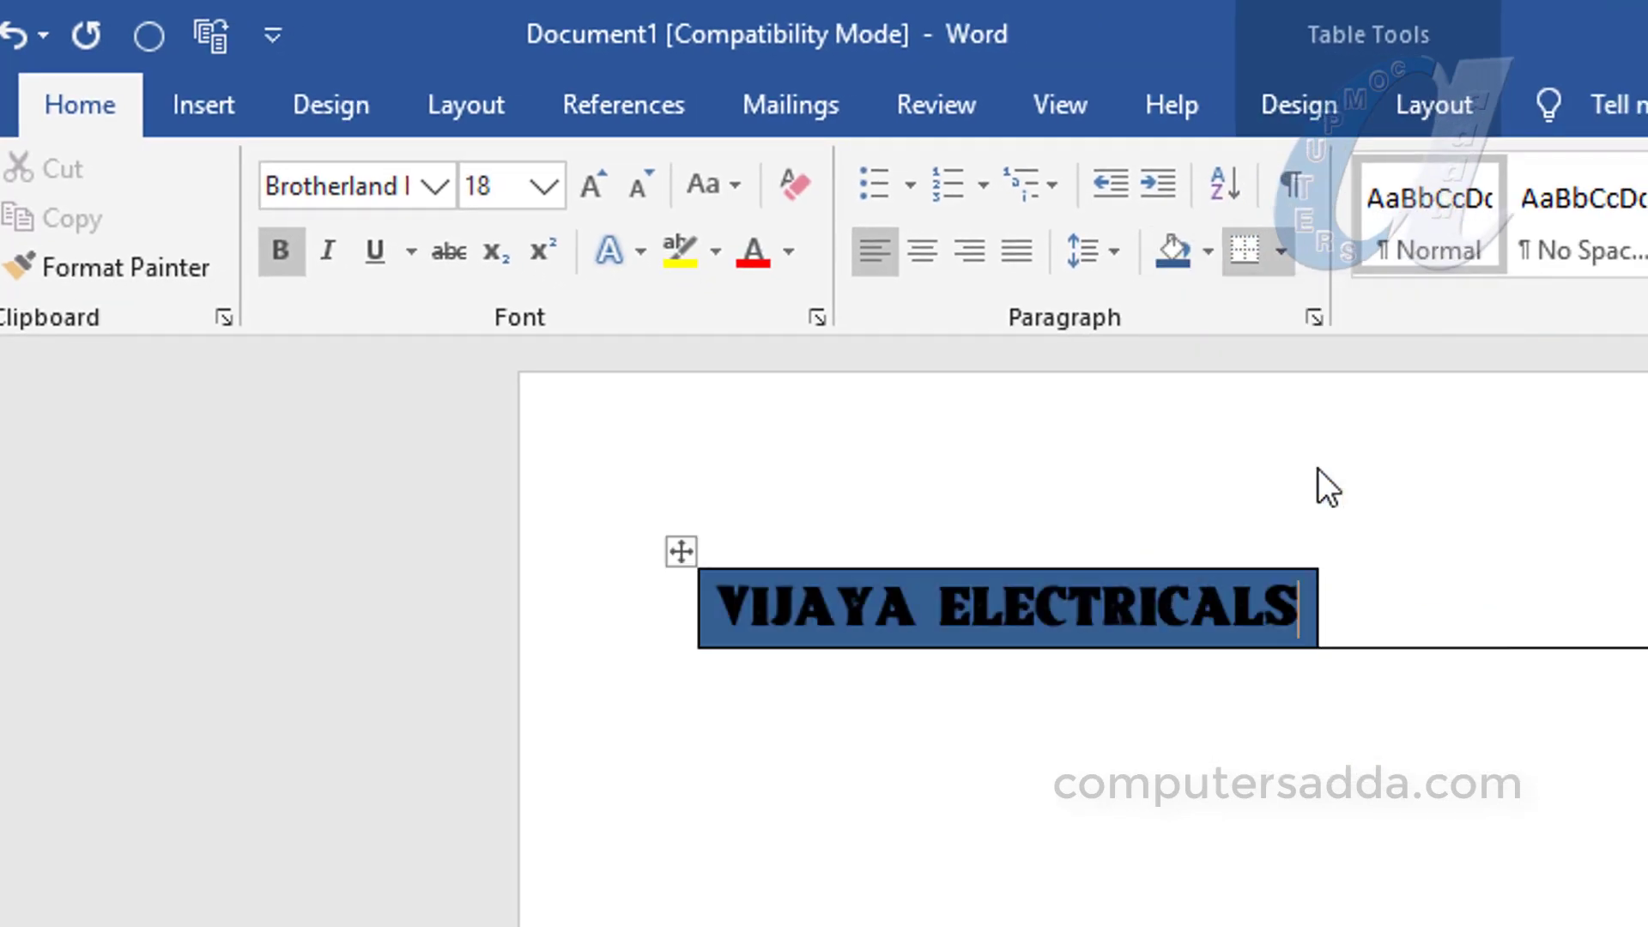
drag(719, 607, 1285, 604)
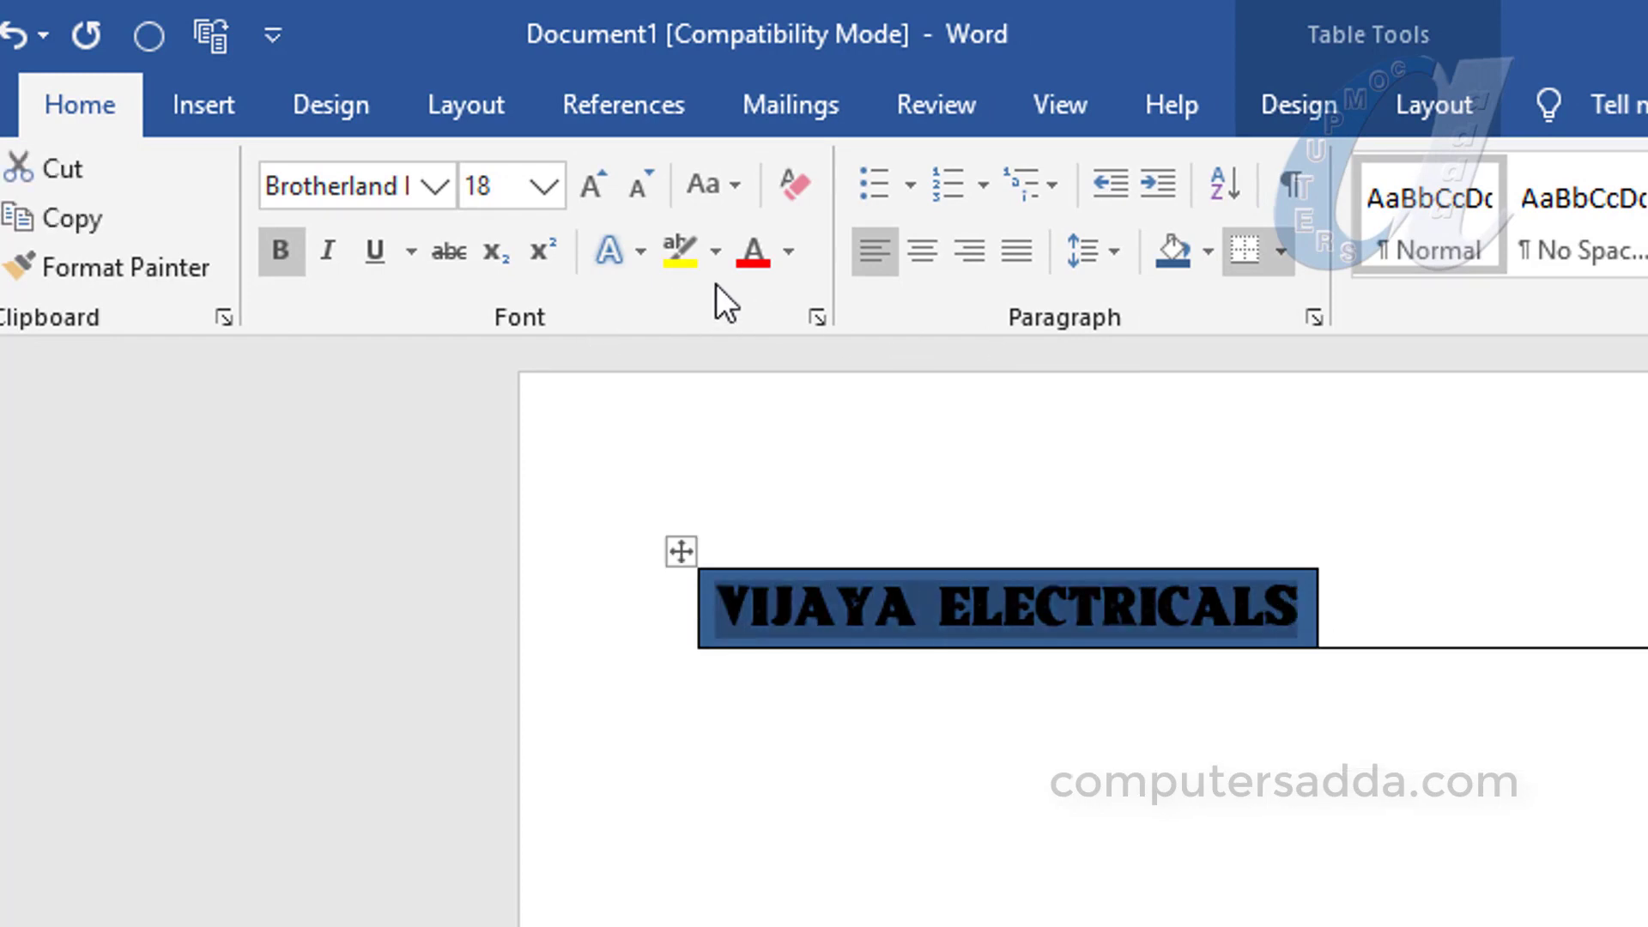
click(788, 250)
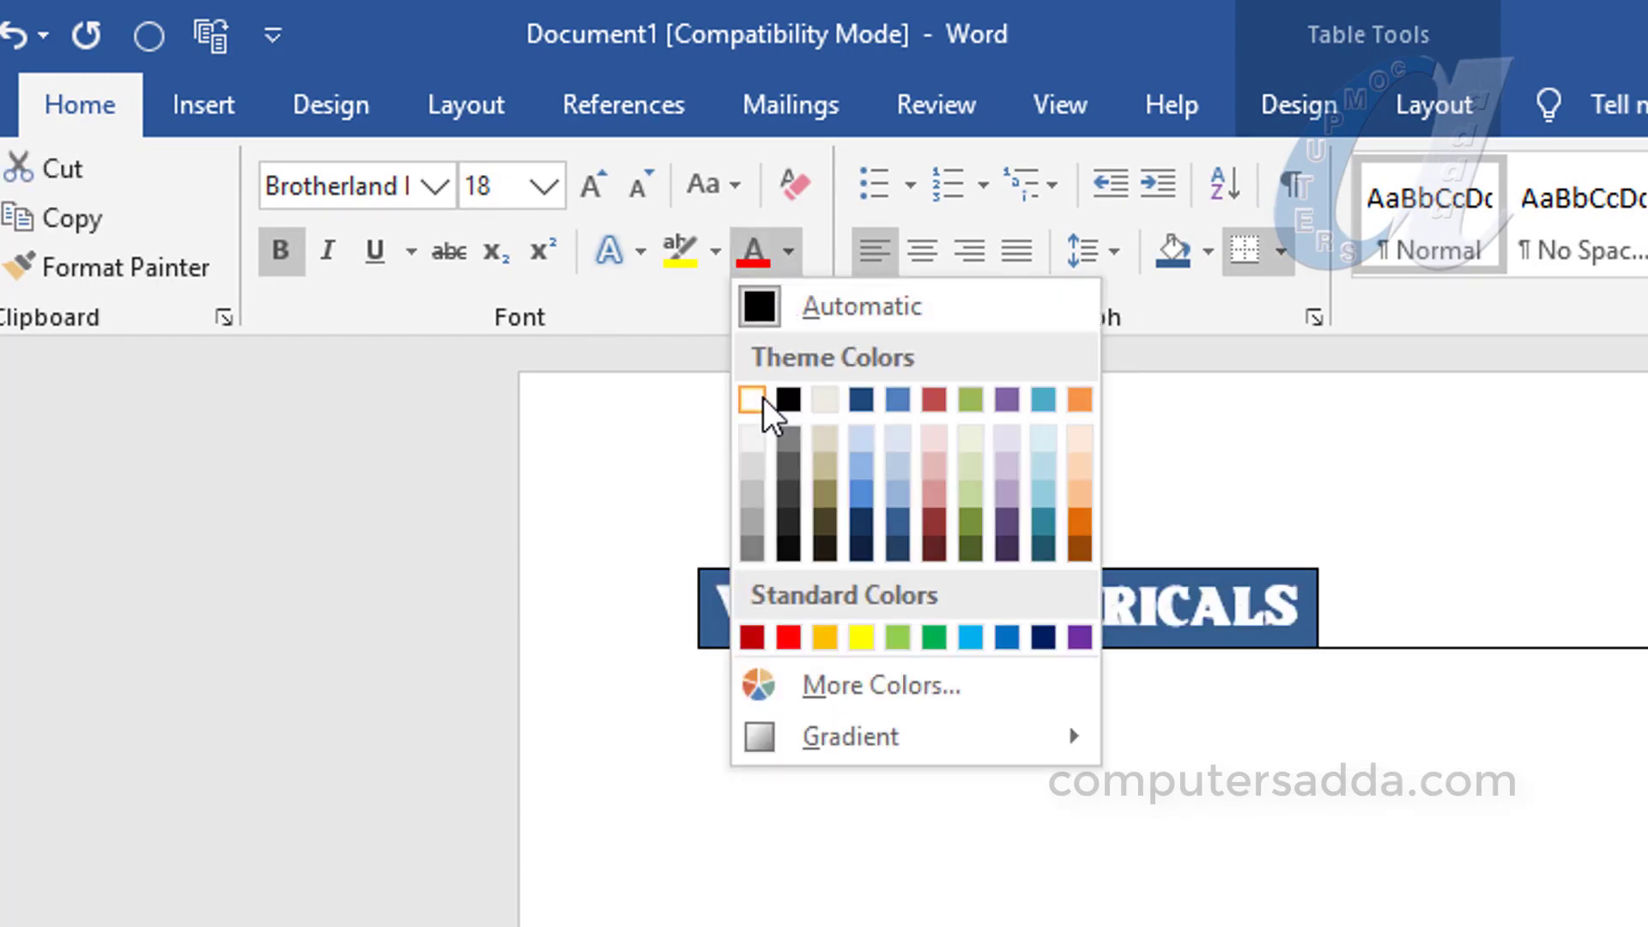
click(753, 399)
click(814, 775)
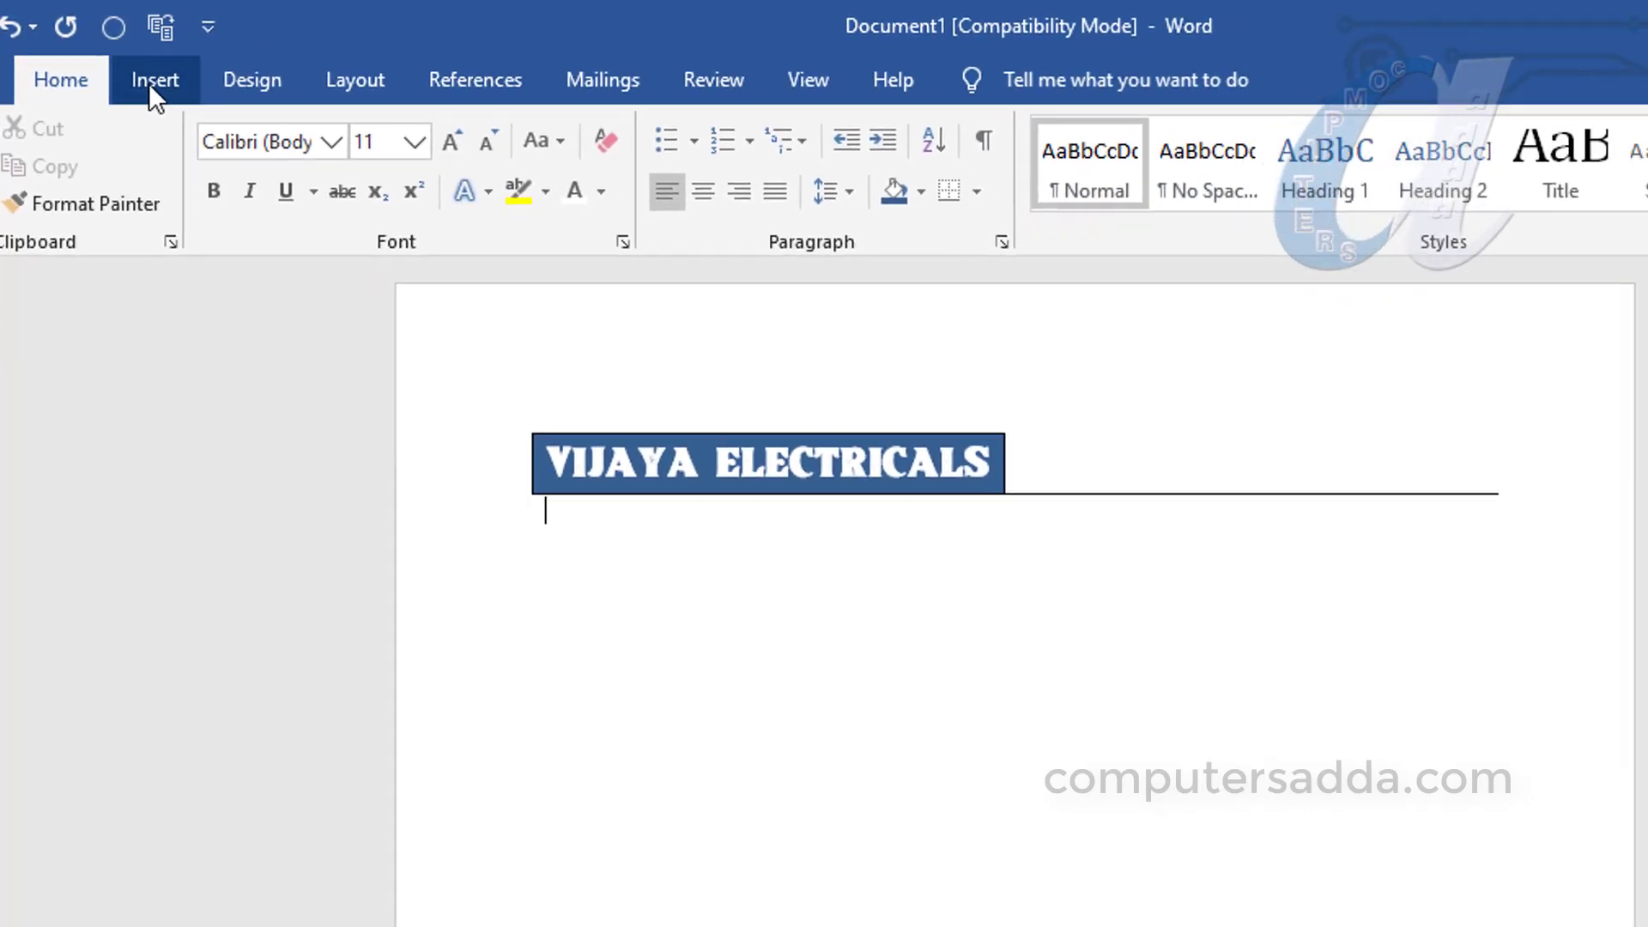
Step: Draw a rectangle about 0.99" wide at the right end of the header line, its lower edge on the line
click(159, 79)
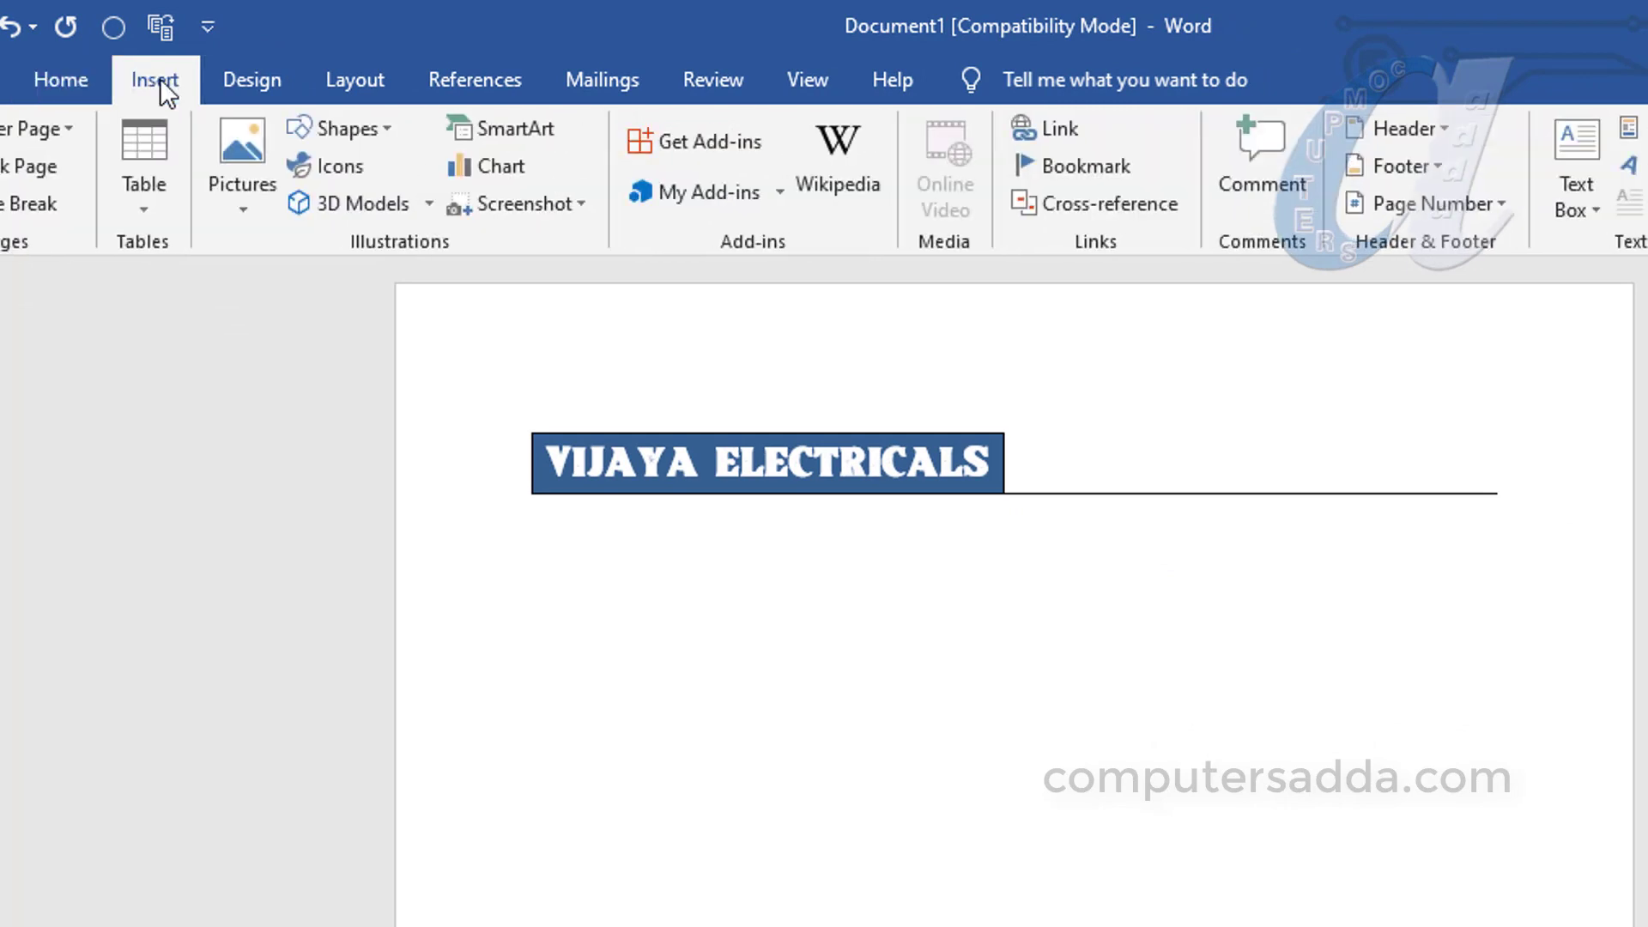
click(385, 125)
click(399, 203)
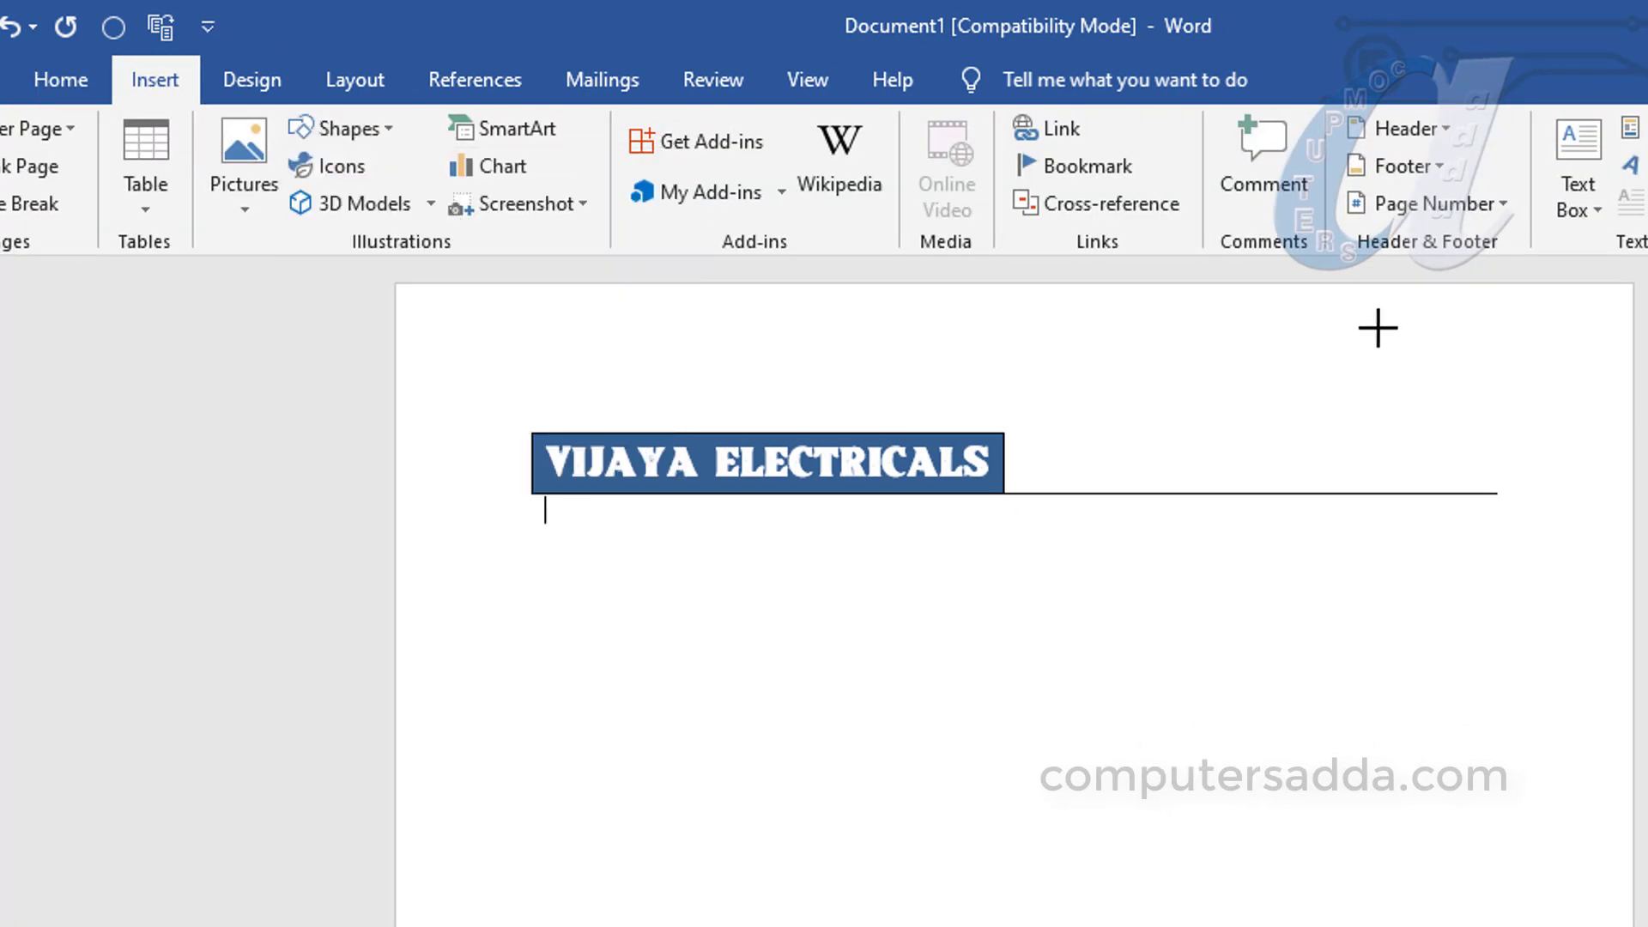
drag(1342, 327, 1490, 492)
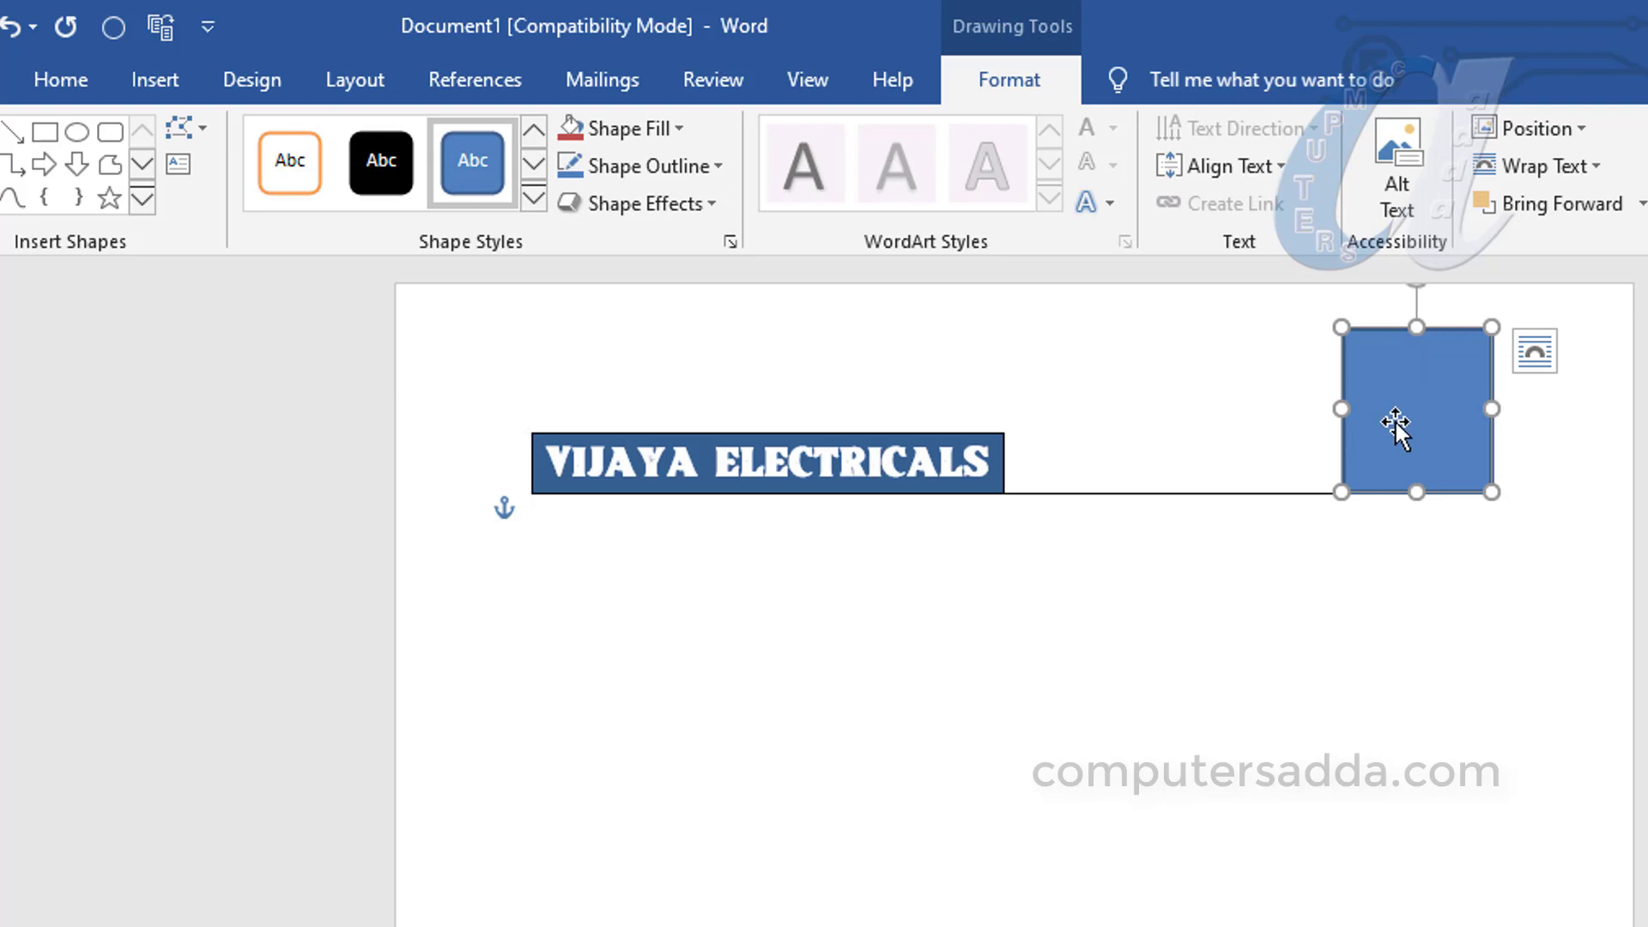
Step: Fill the rectangle with the picture logo.png from the Desktop folder
click(653, 125)
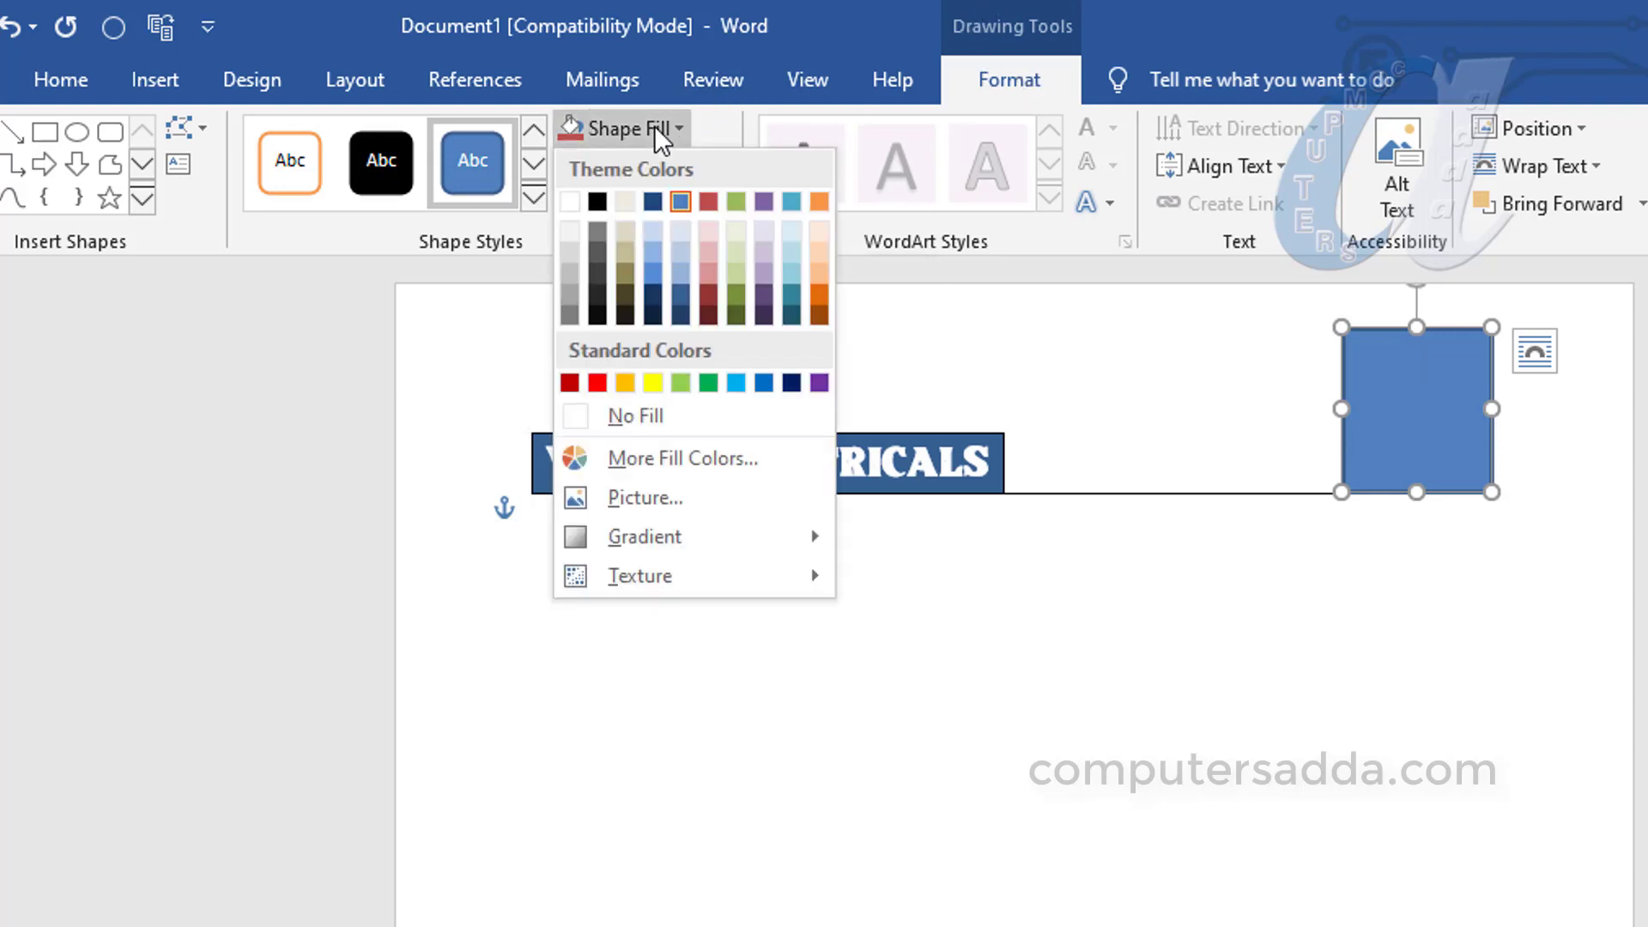
click(641, 498)
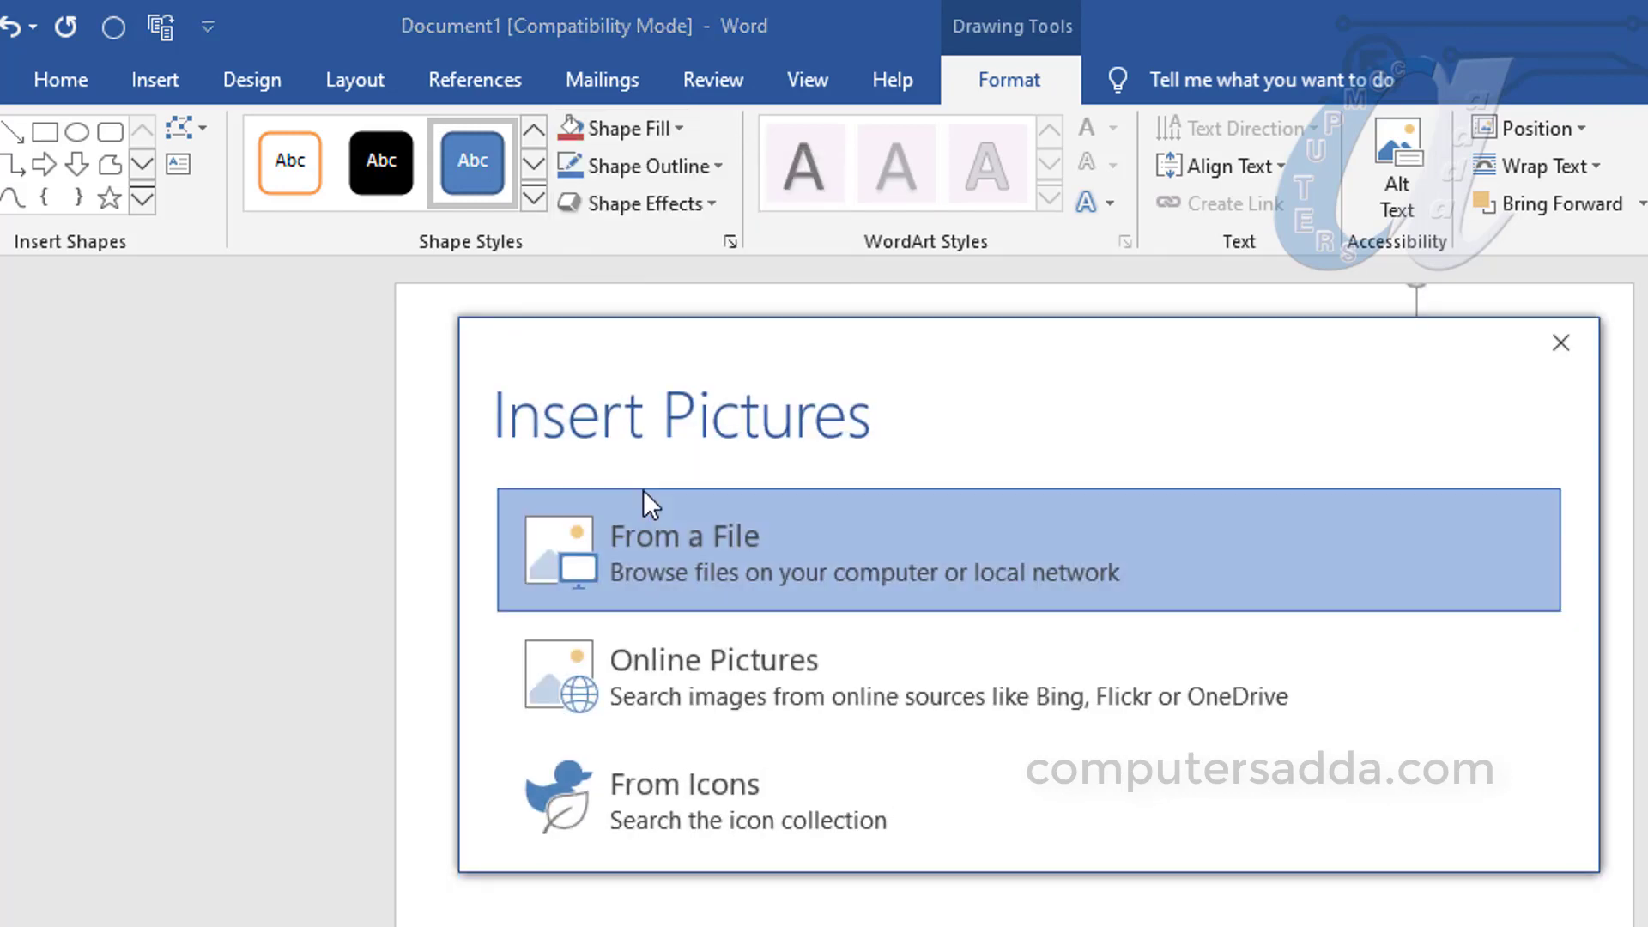
click(652, 550)
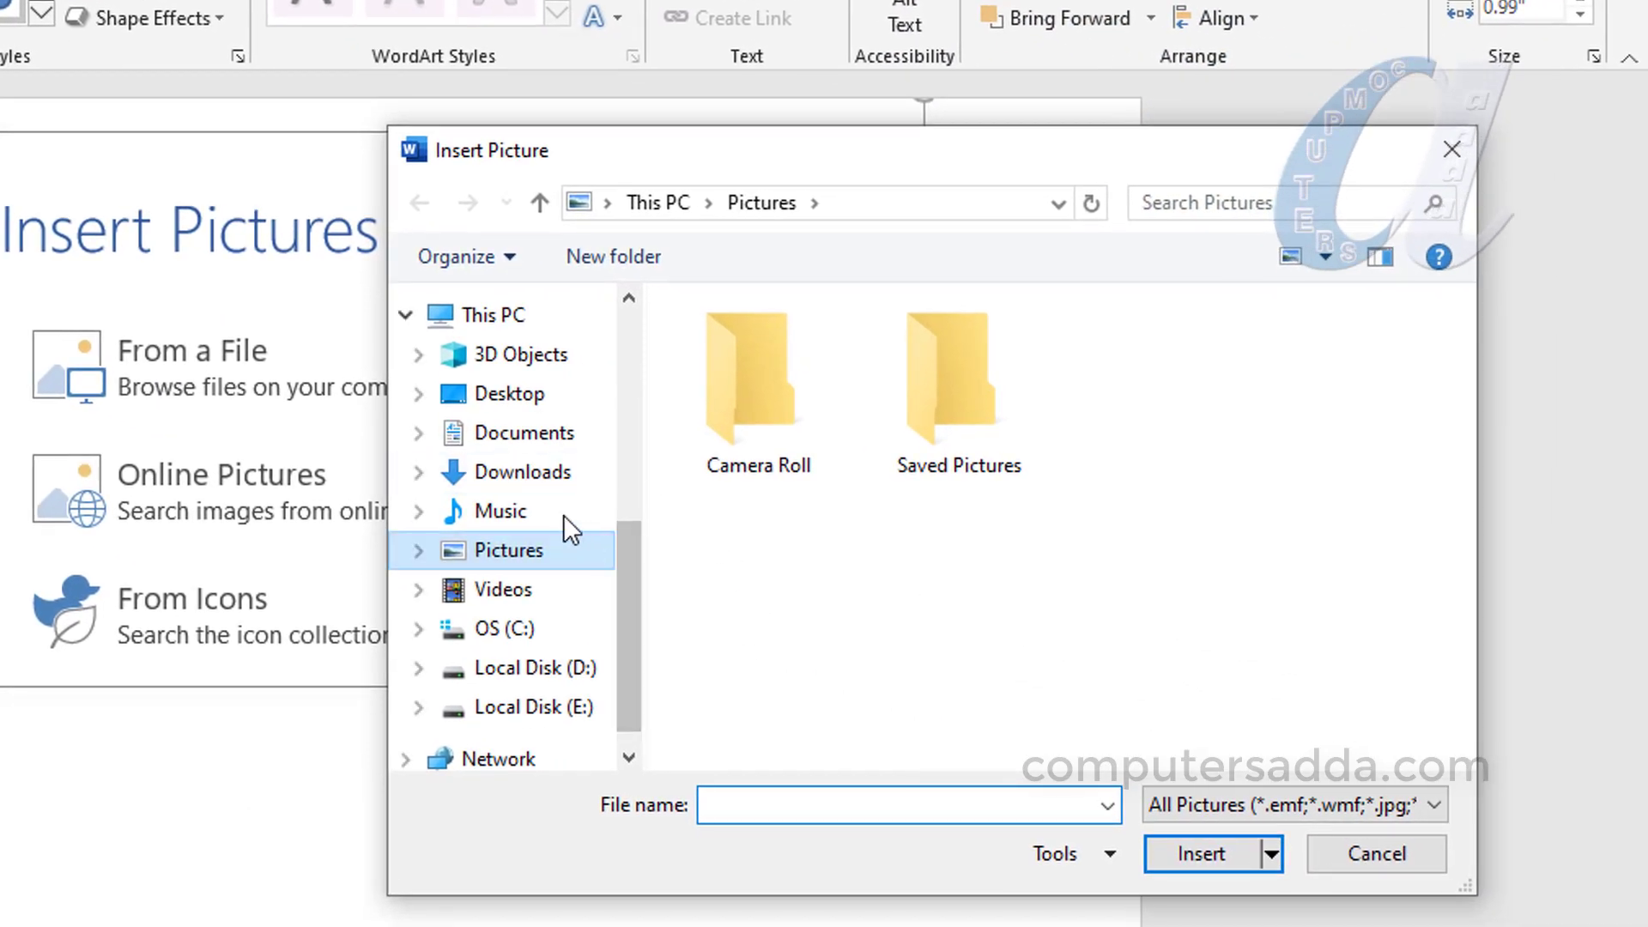
click(525, 398)
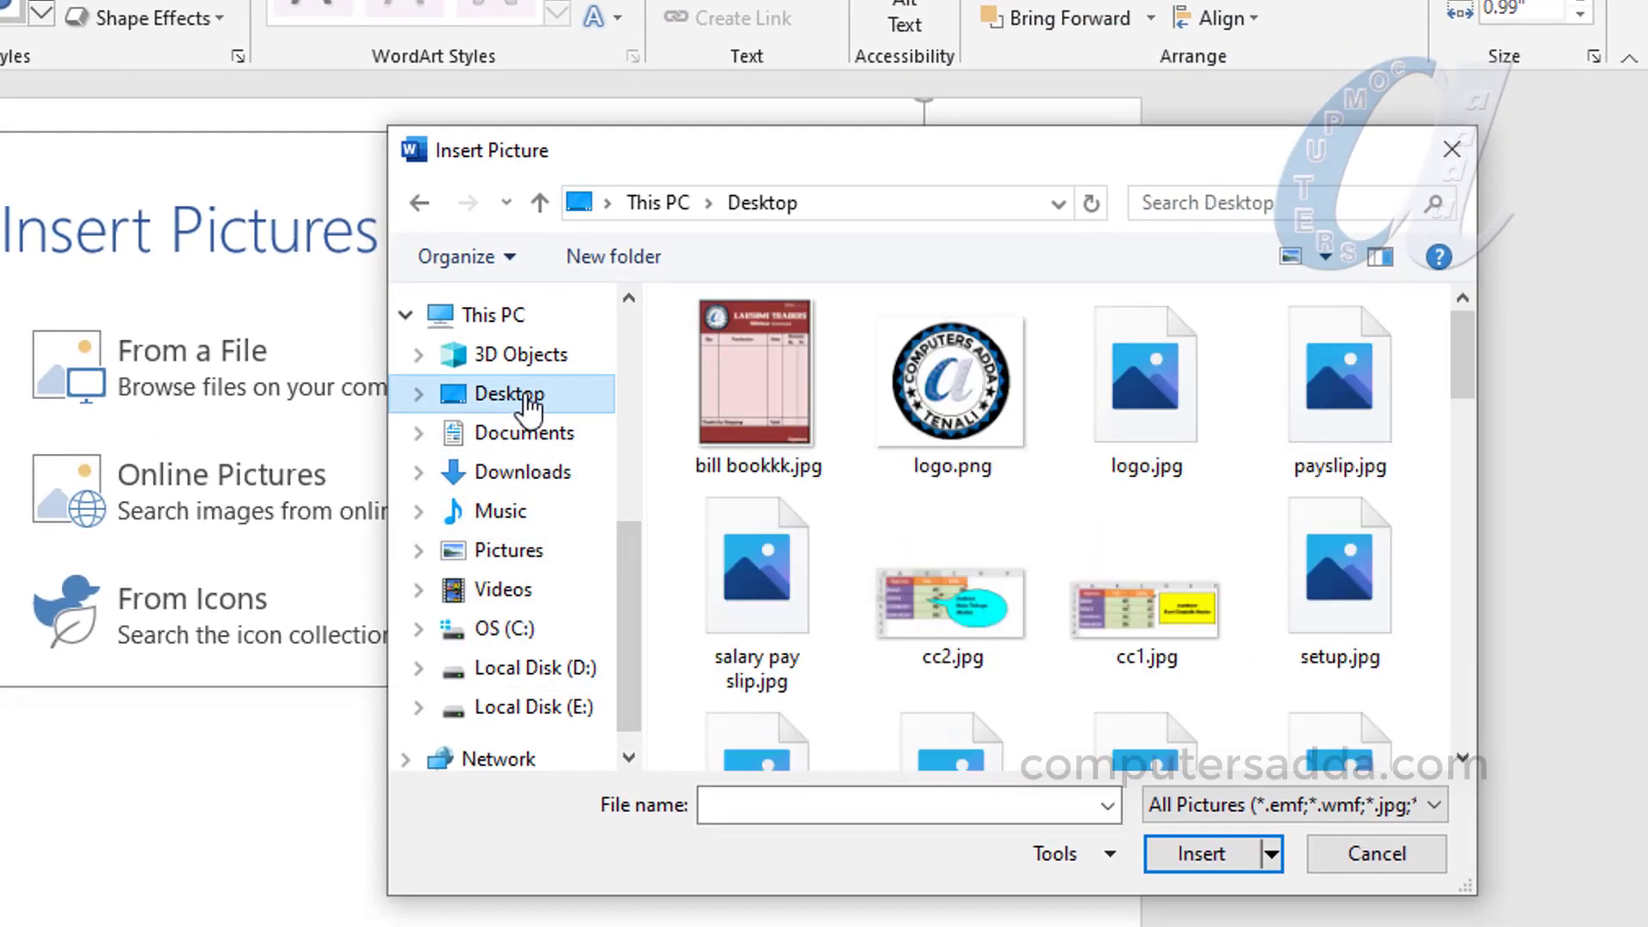
click(944, 375)
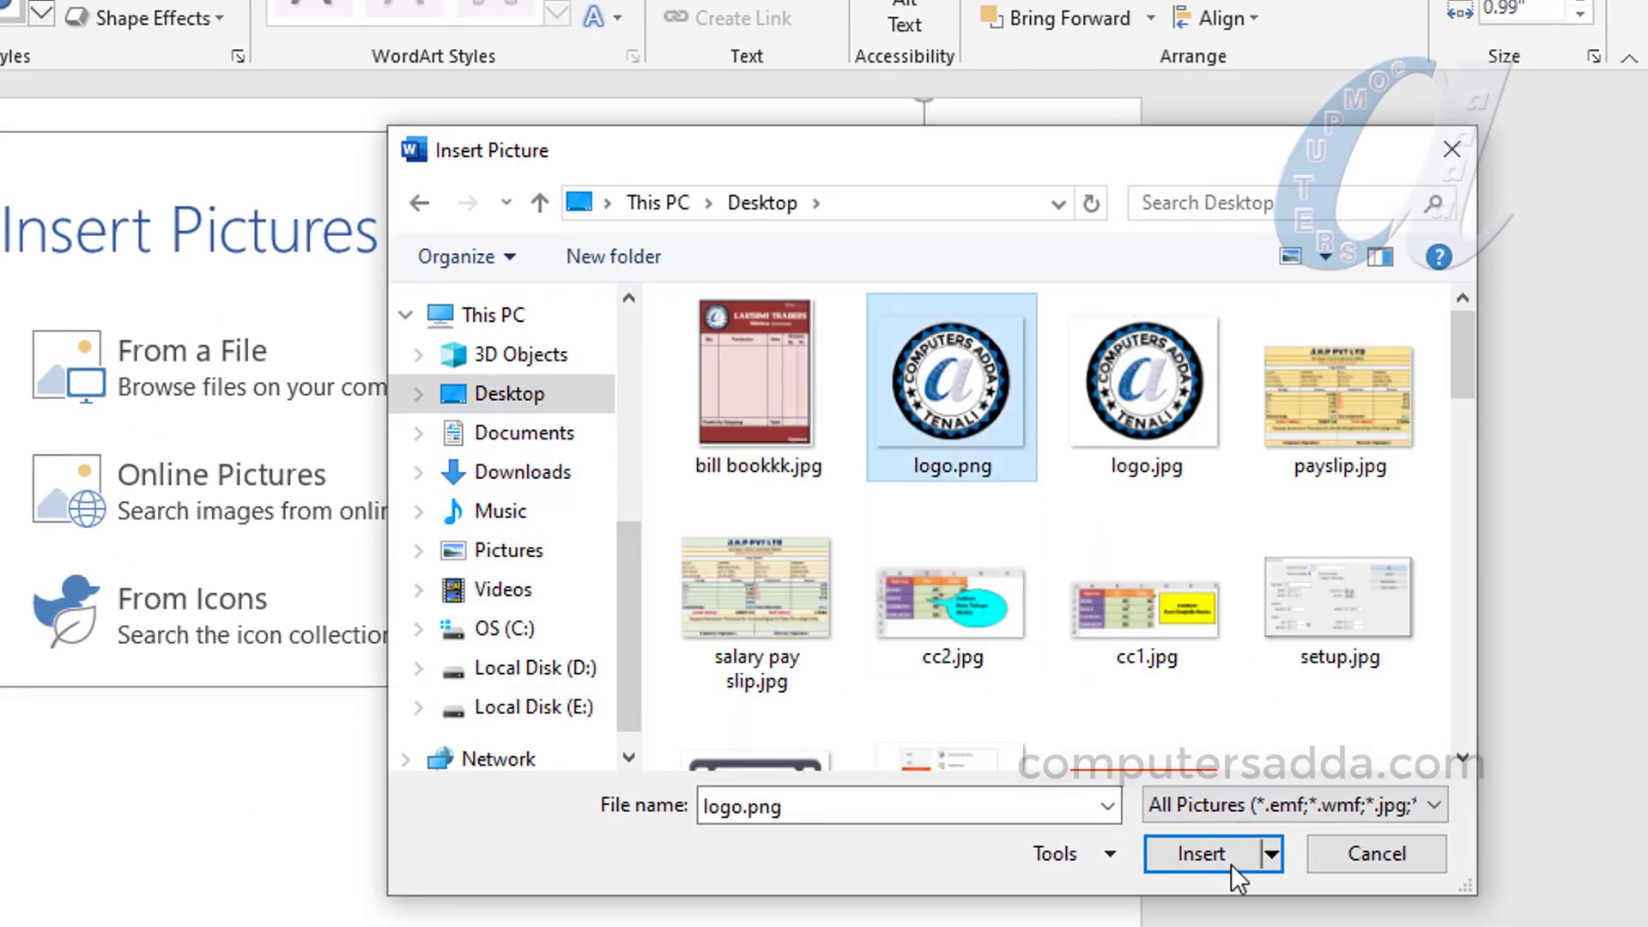
click(1194, 854)
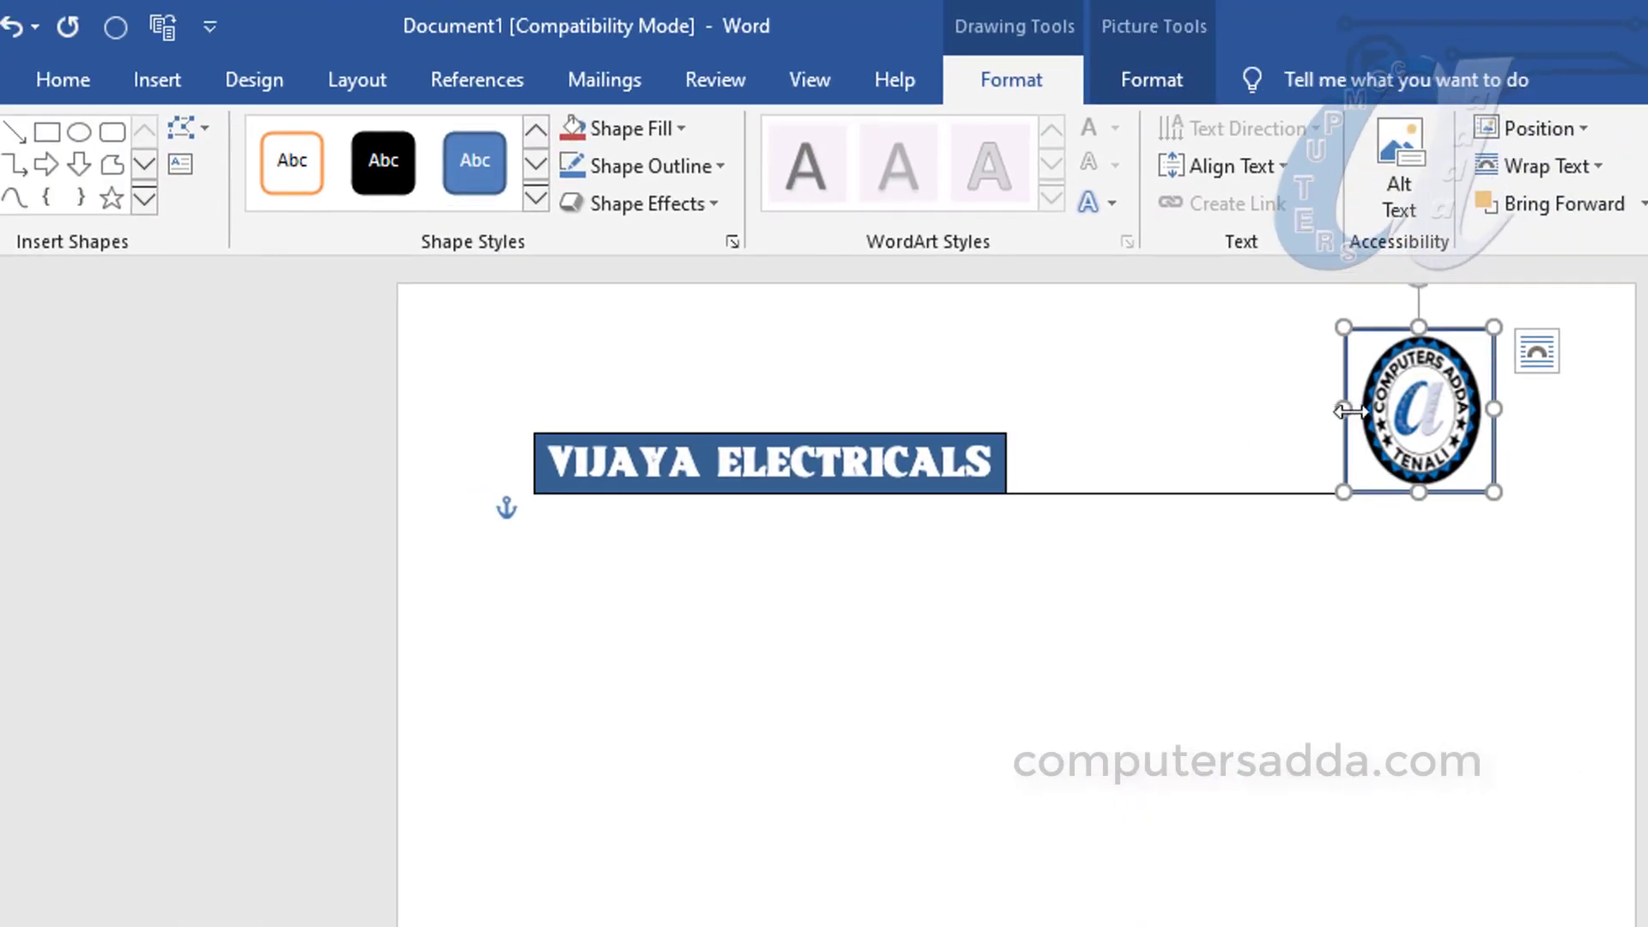
Step: Widen the logo shape to the left so the picture looks round, and remove its outline
drag(1339, 409, 1314, 410)
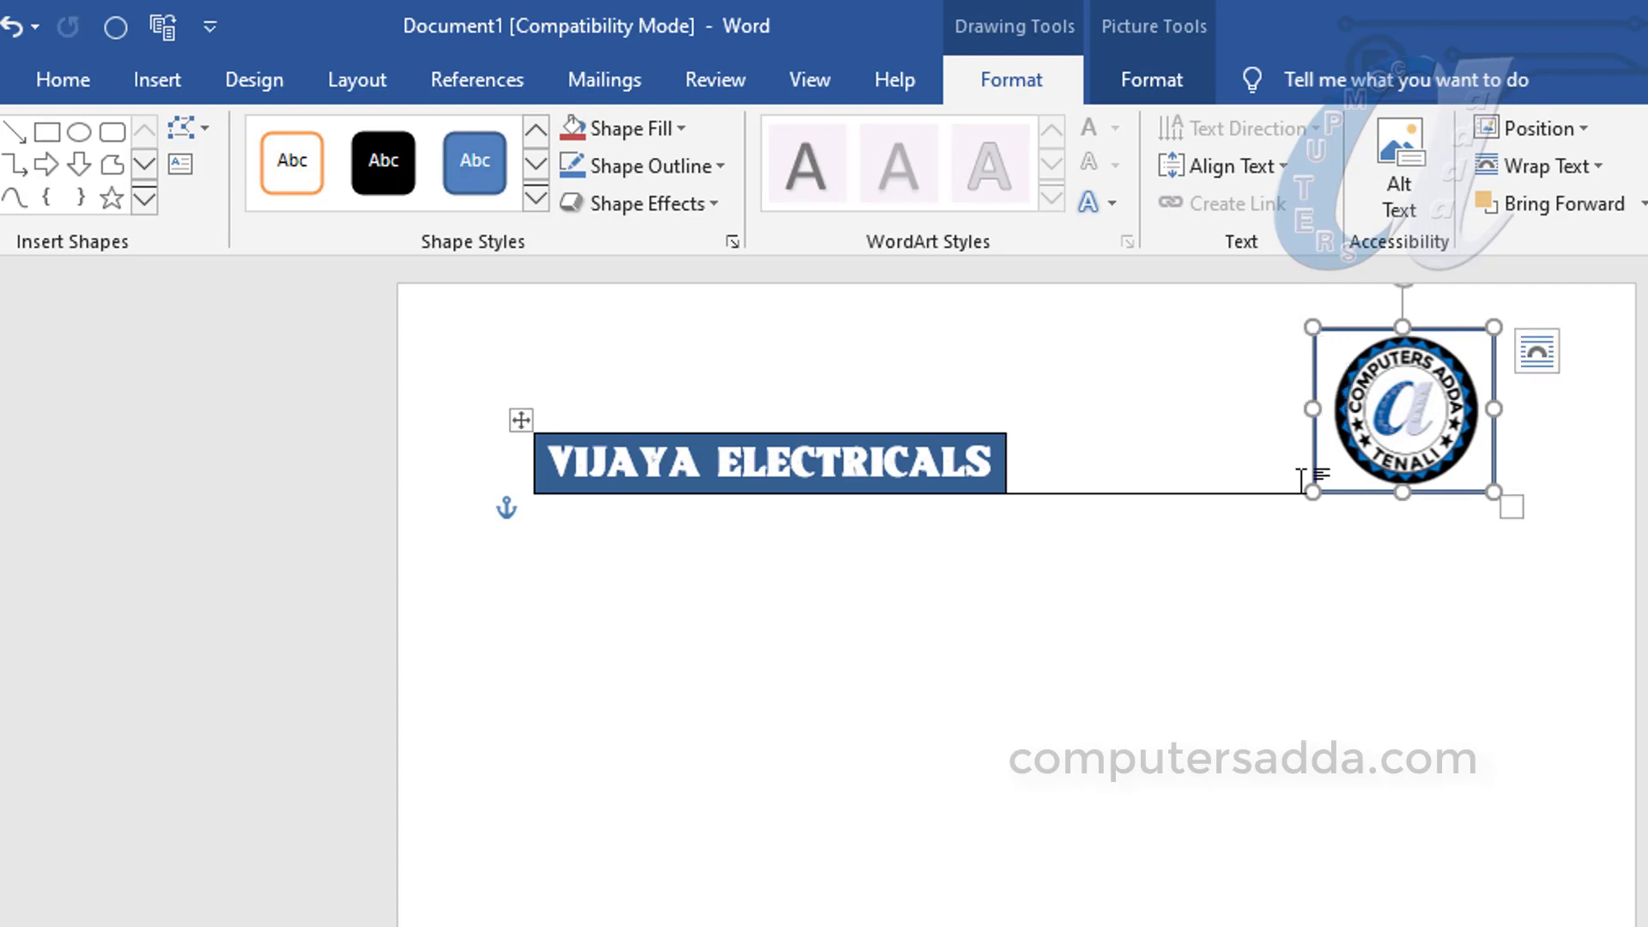
click(693, 163)
click(640, 441)
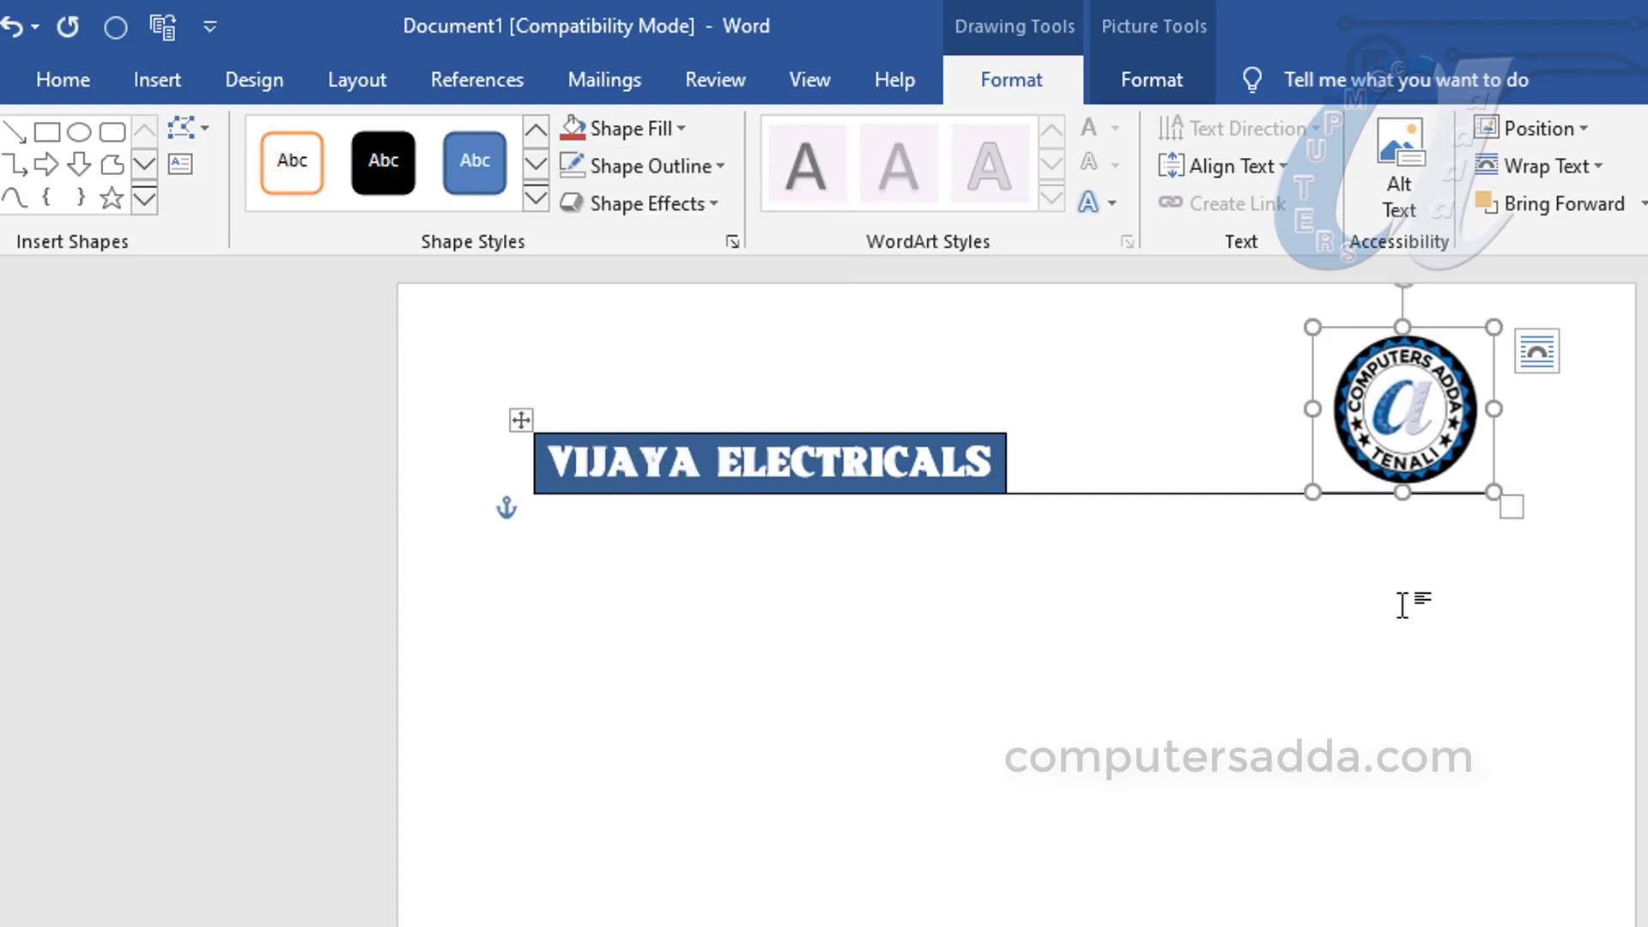
click(1409, 614)
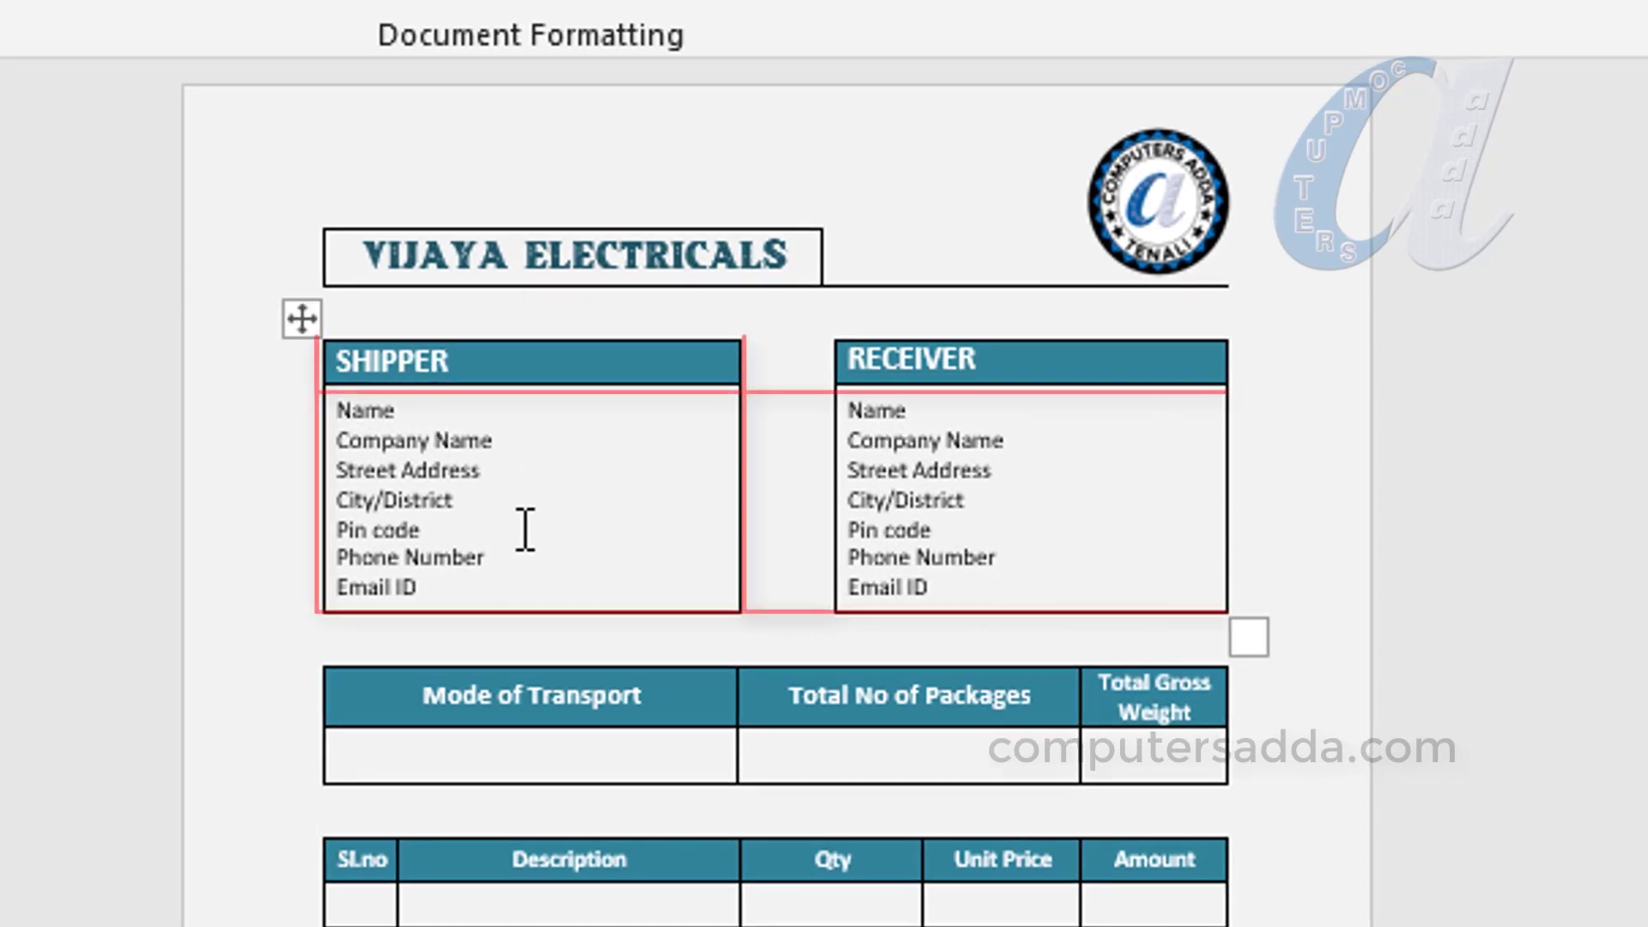
Step: Following the sample document's layout, add a blank line below the header and move the logo back above the header line
click(525, 575)
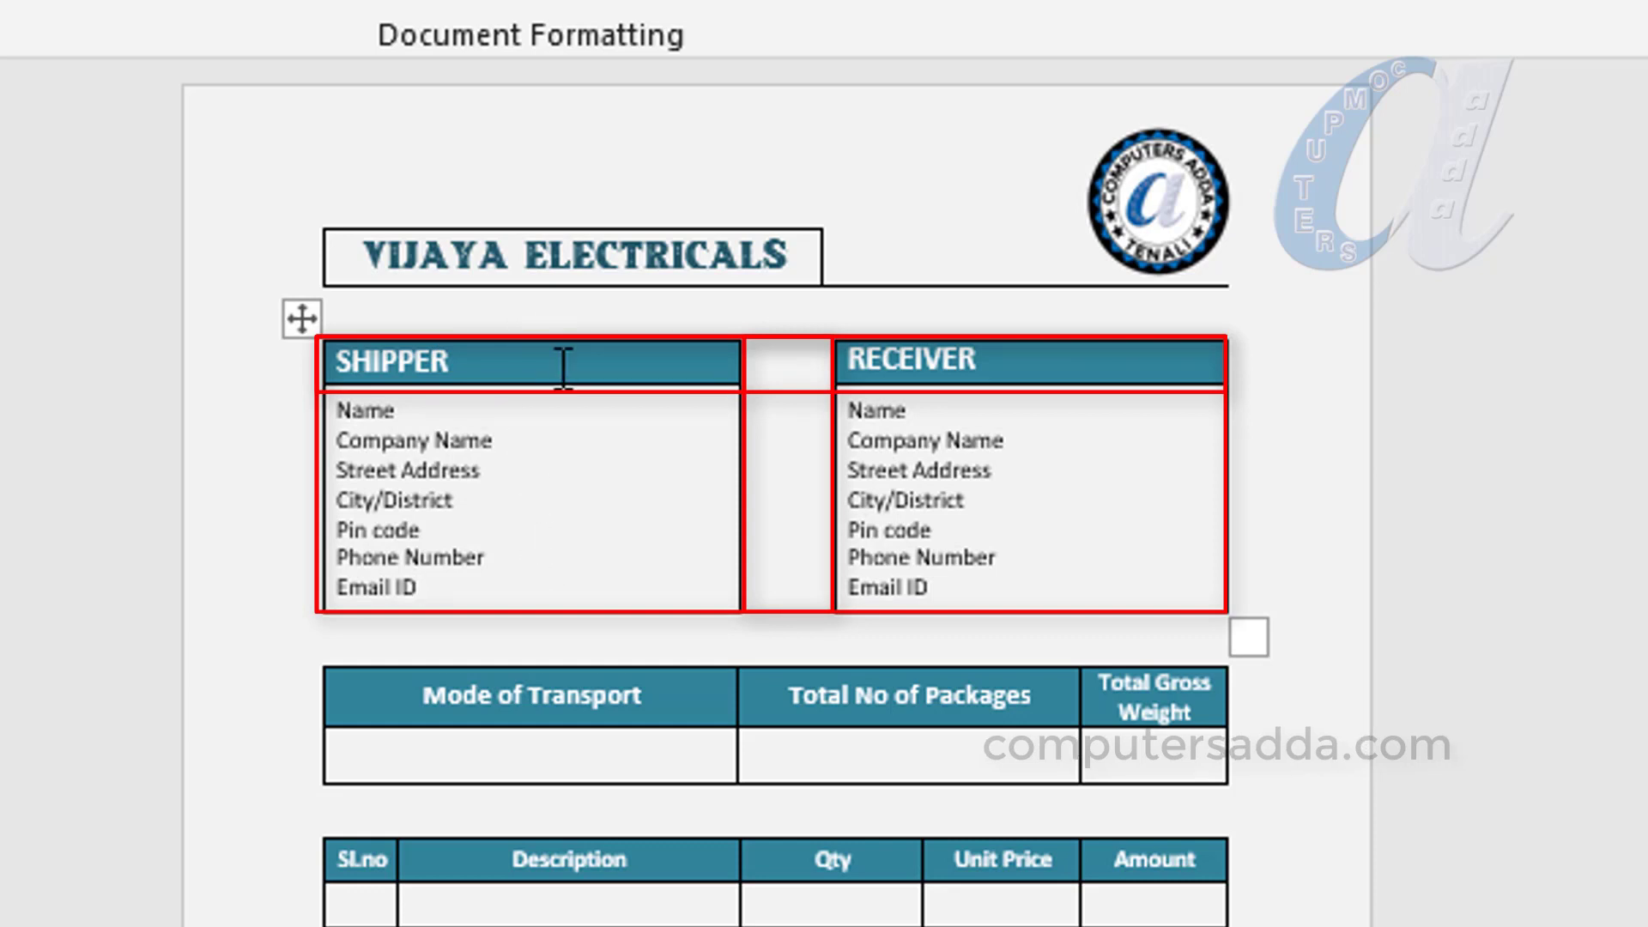
drag(562, 367, 578, 580)
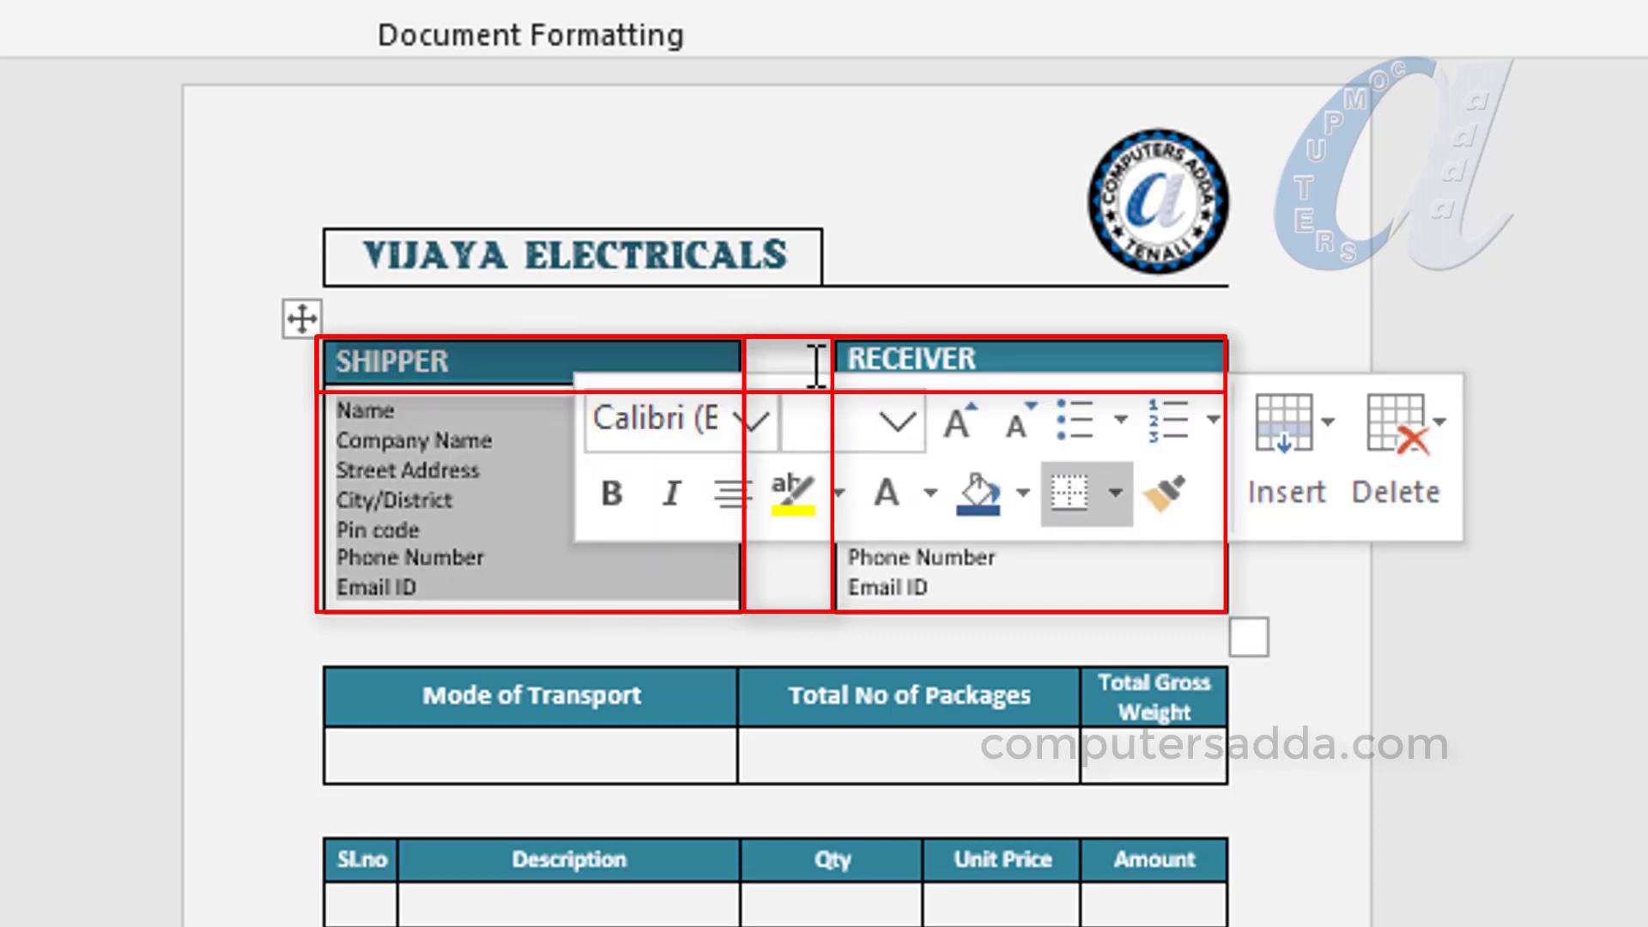
click(794, 365)
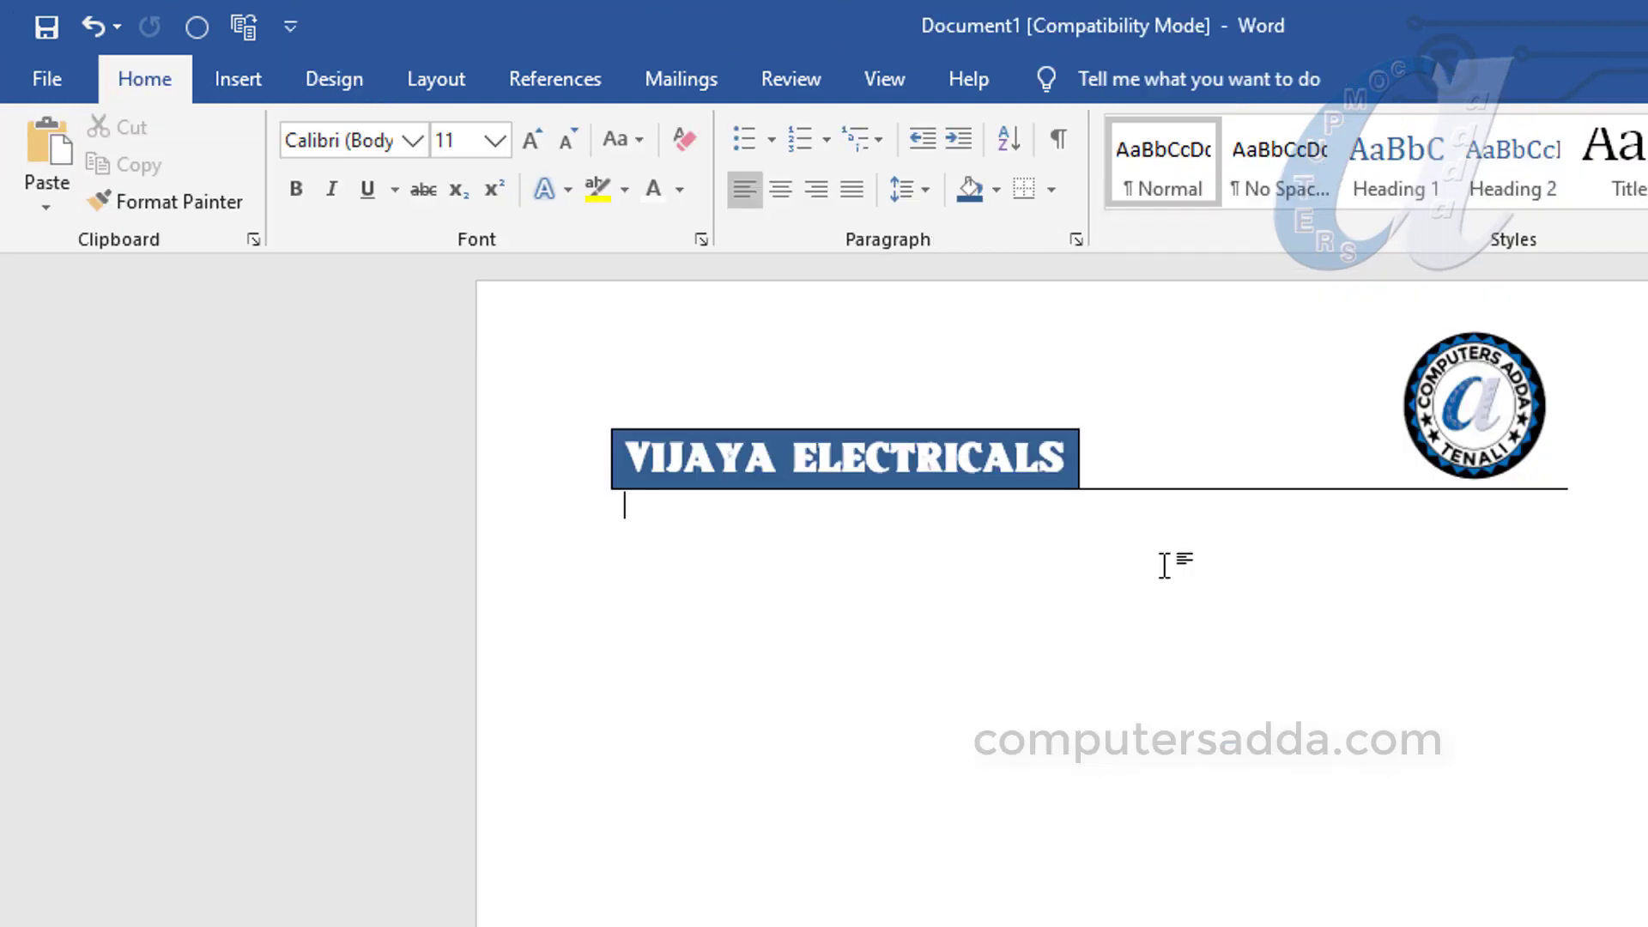
click(634, 494)
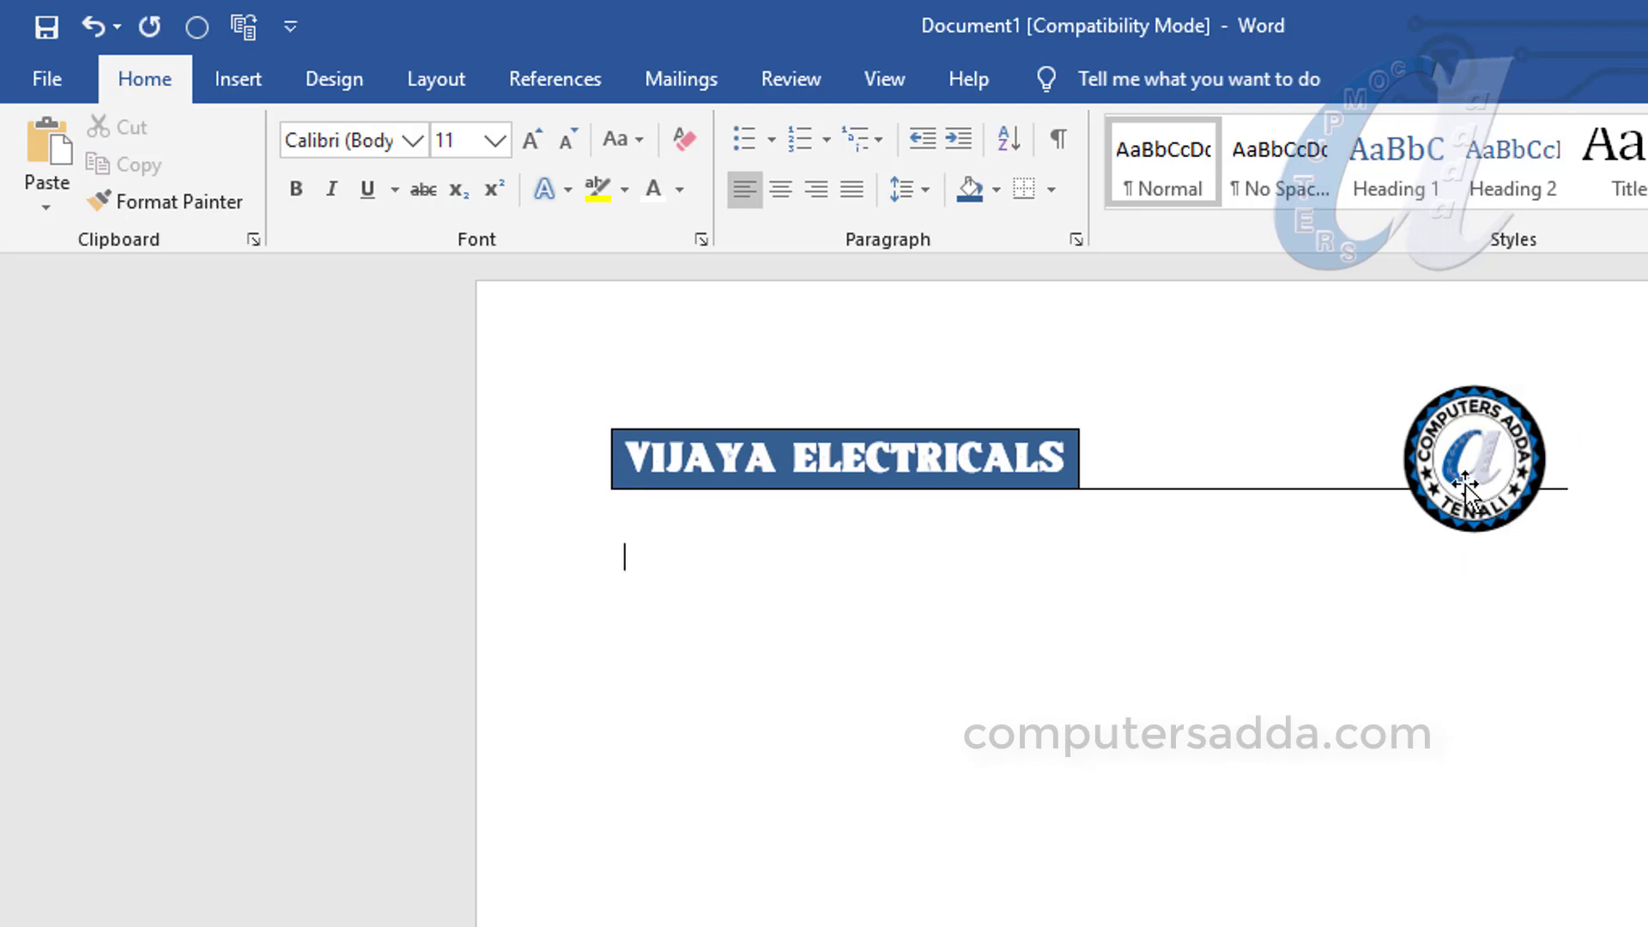
drag(1470, 455, 1468, 403)
click(645, 558)
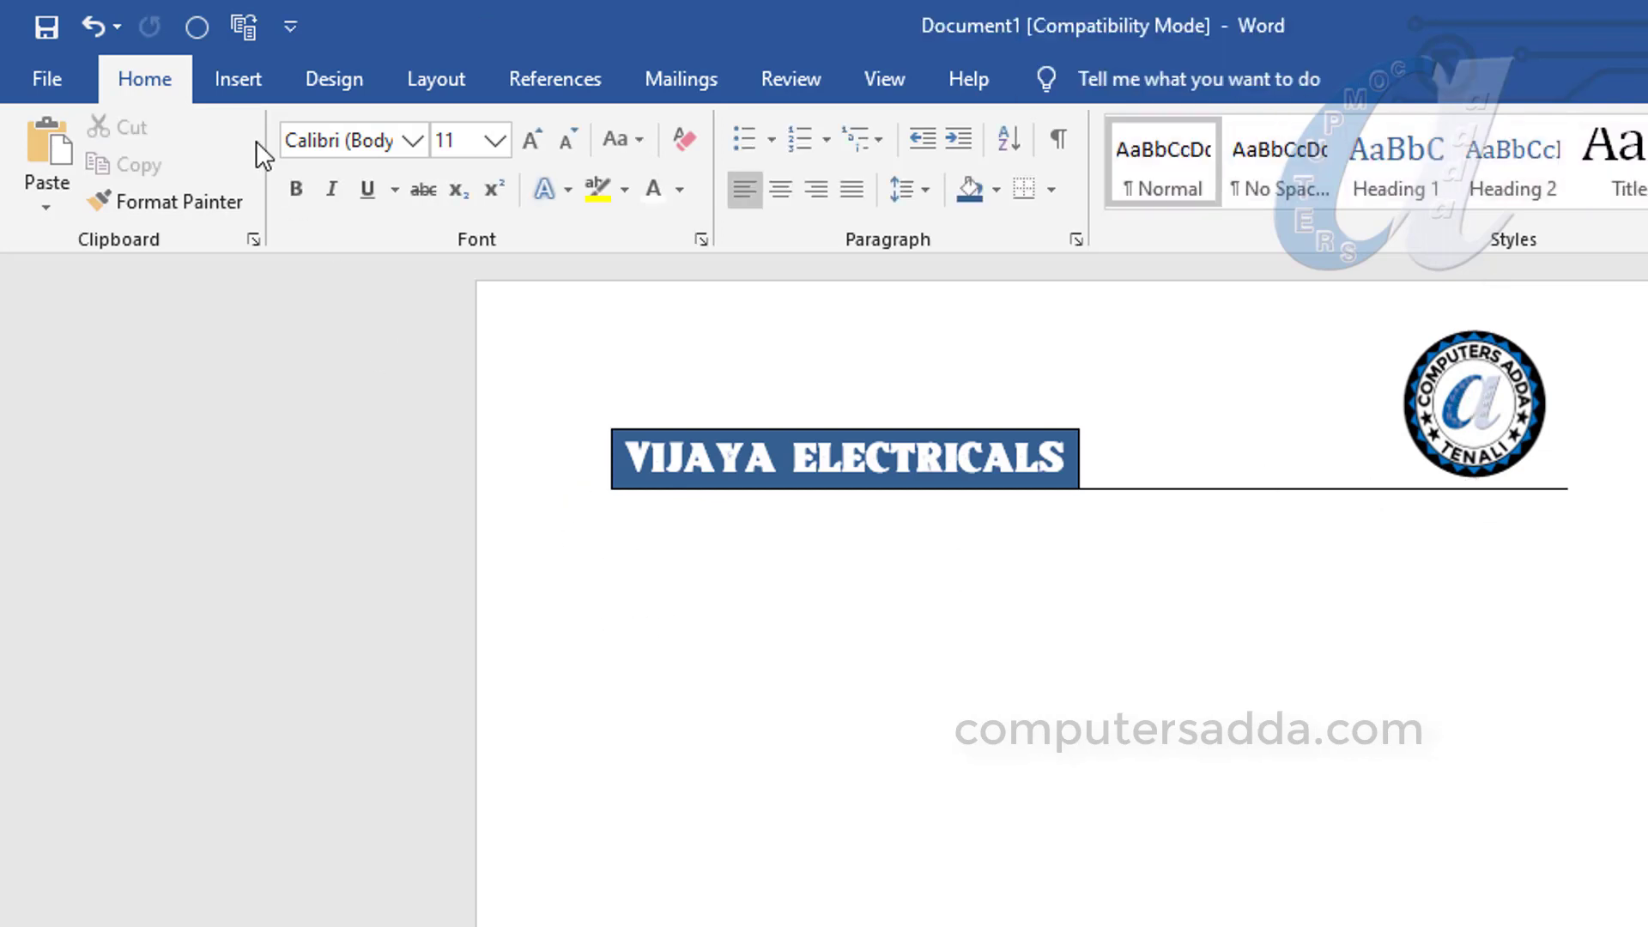
Step: Insert a table of three columns and two rows on the blank line below the header
click(238, 84)
click(229, 206)
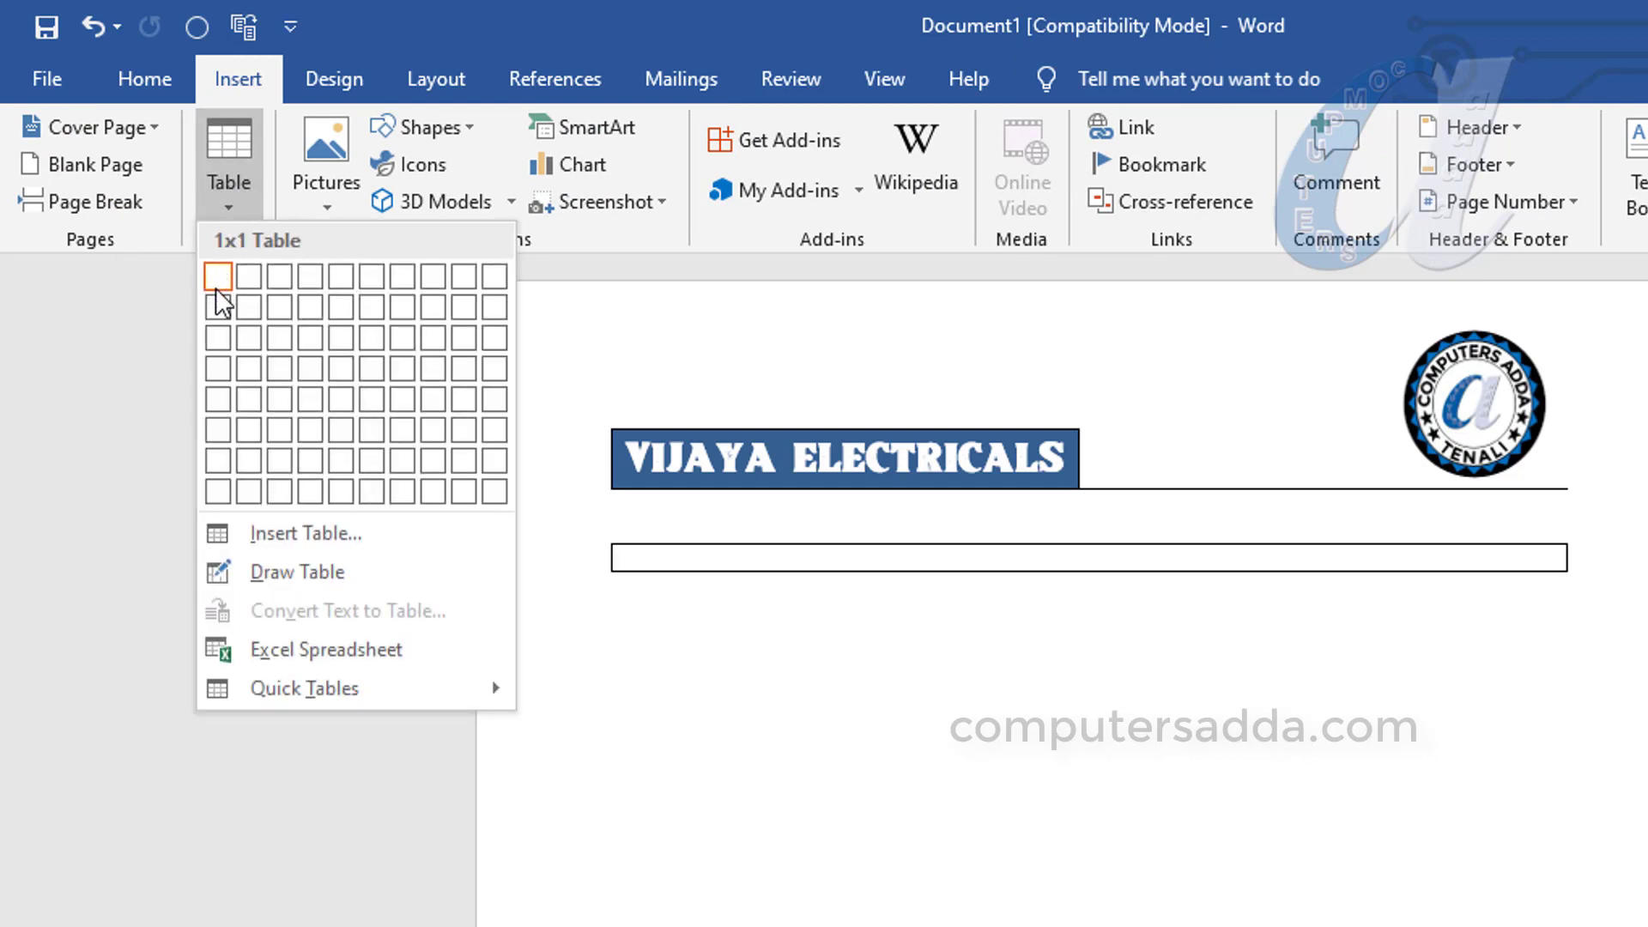
click(278, 302)
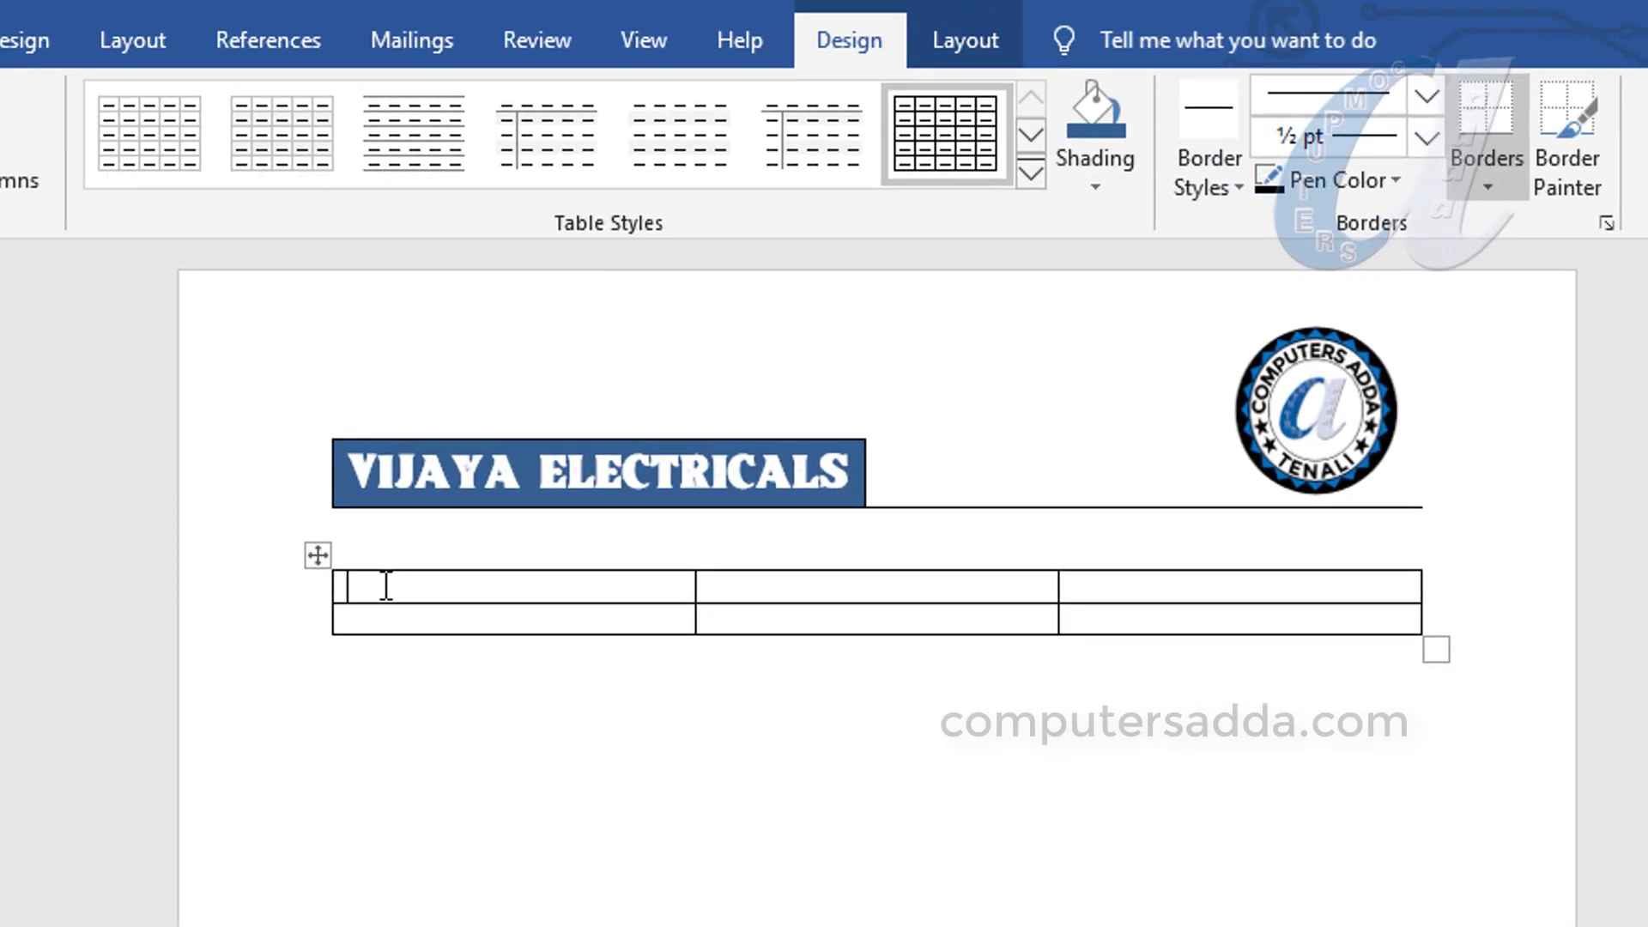
Step: Set the new table's first row height to 0.3" and its second row height to 1.6"
click(958, 39)
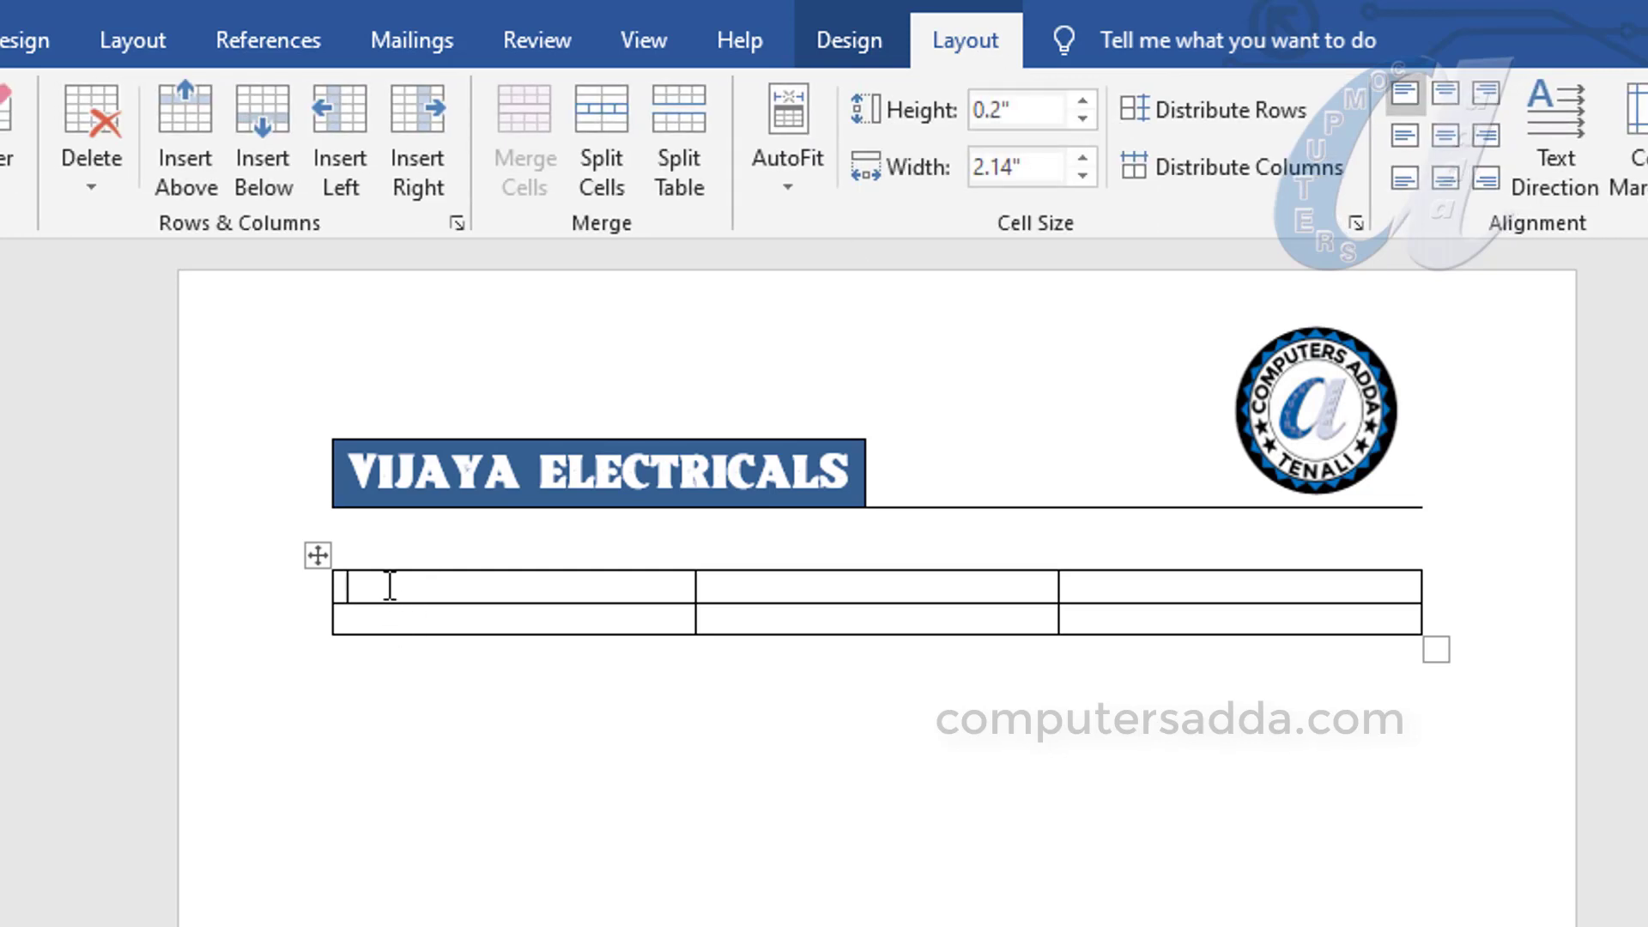
click(1083, 103)
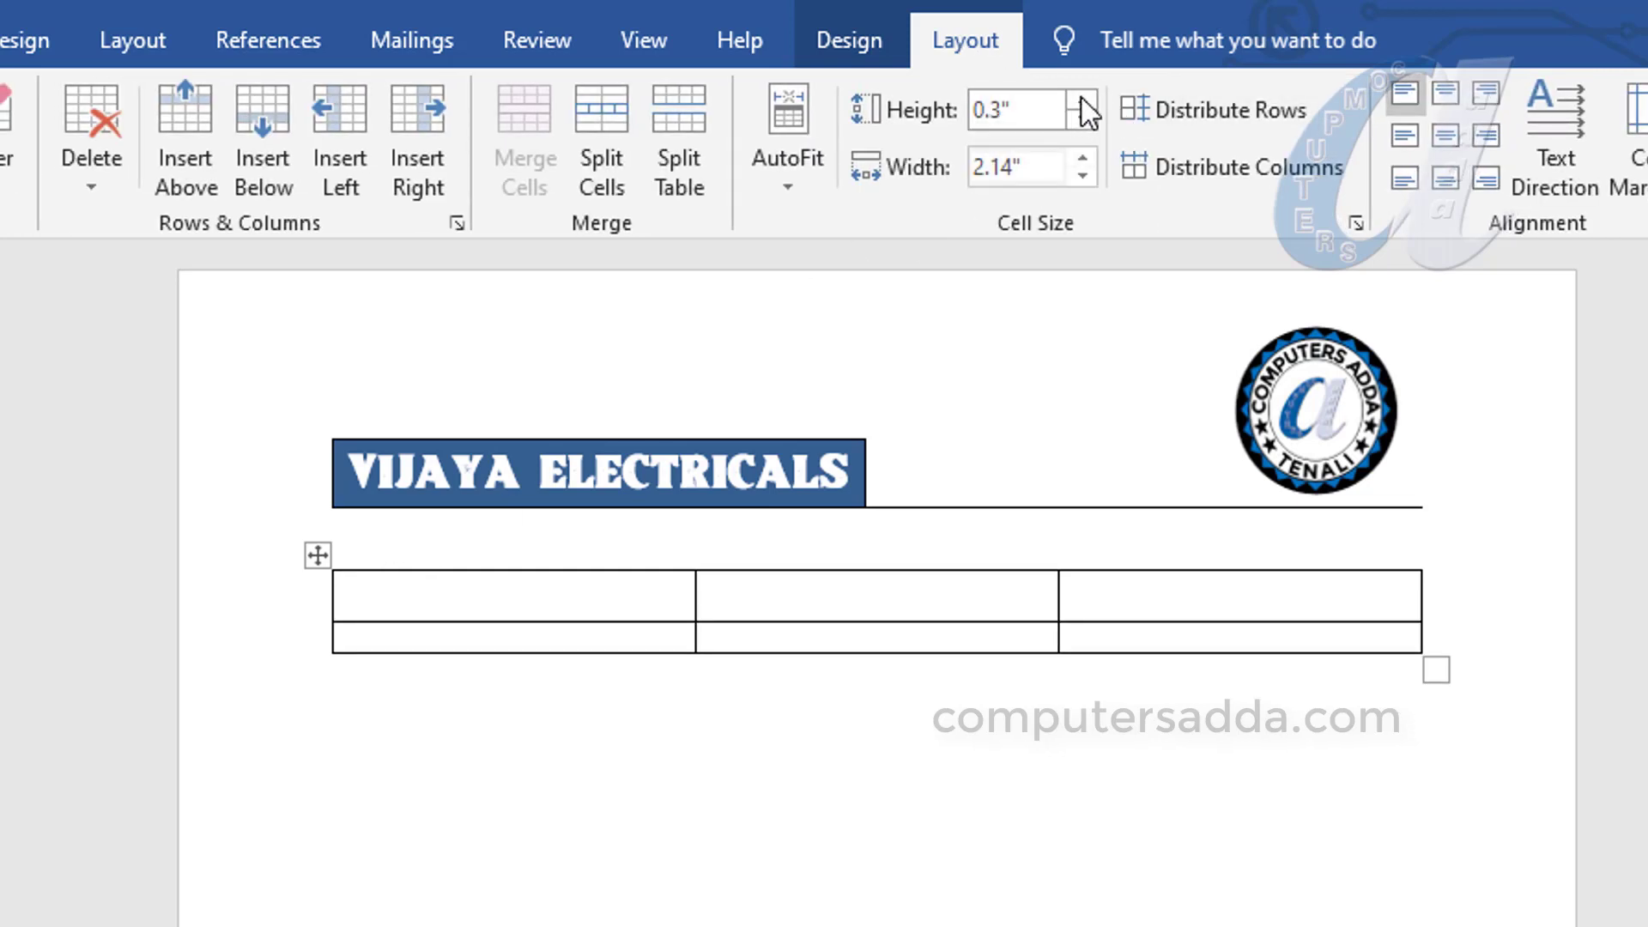
click(369, 637)
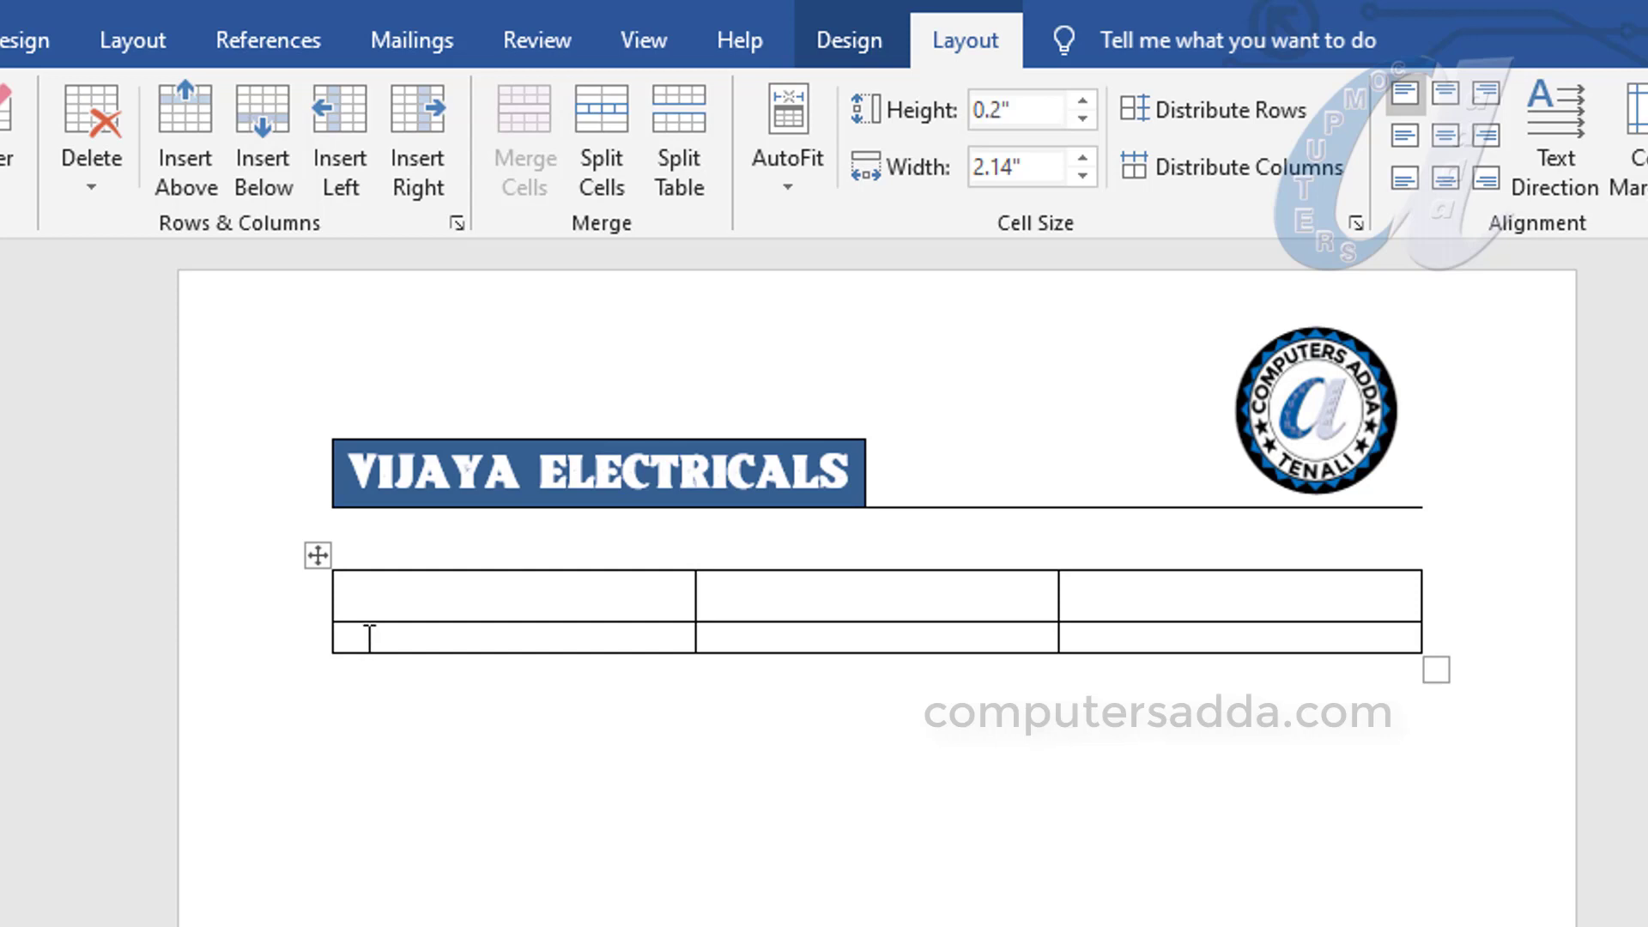
click(1083, 101)
drag(1083, 102, 1083, 102)
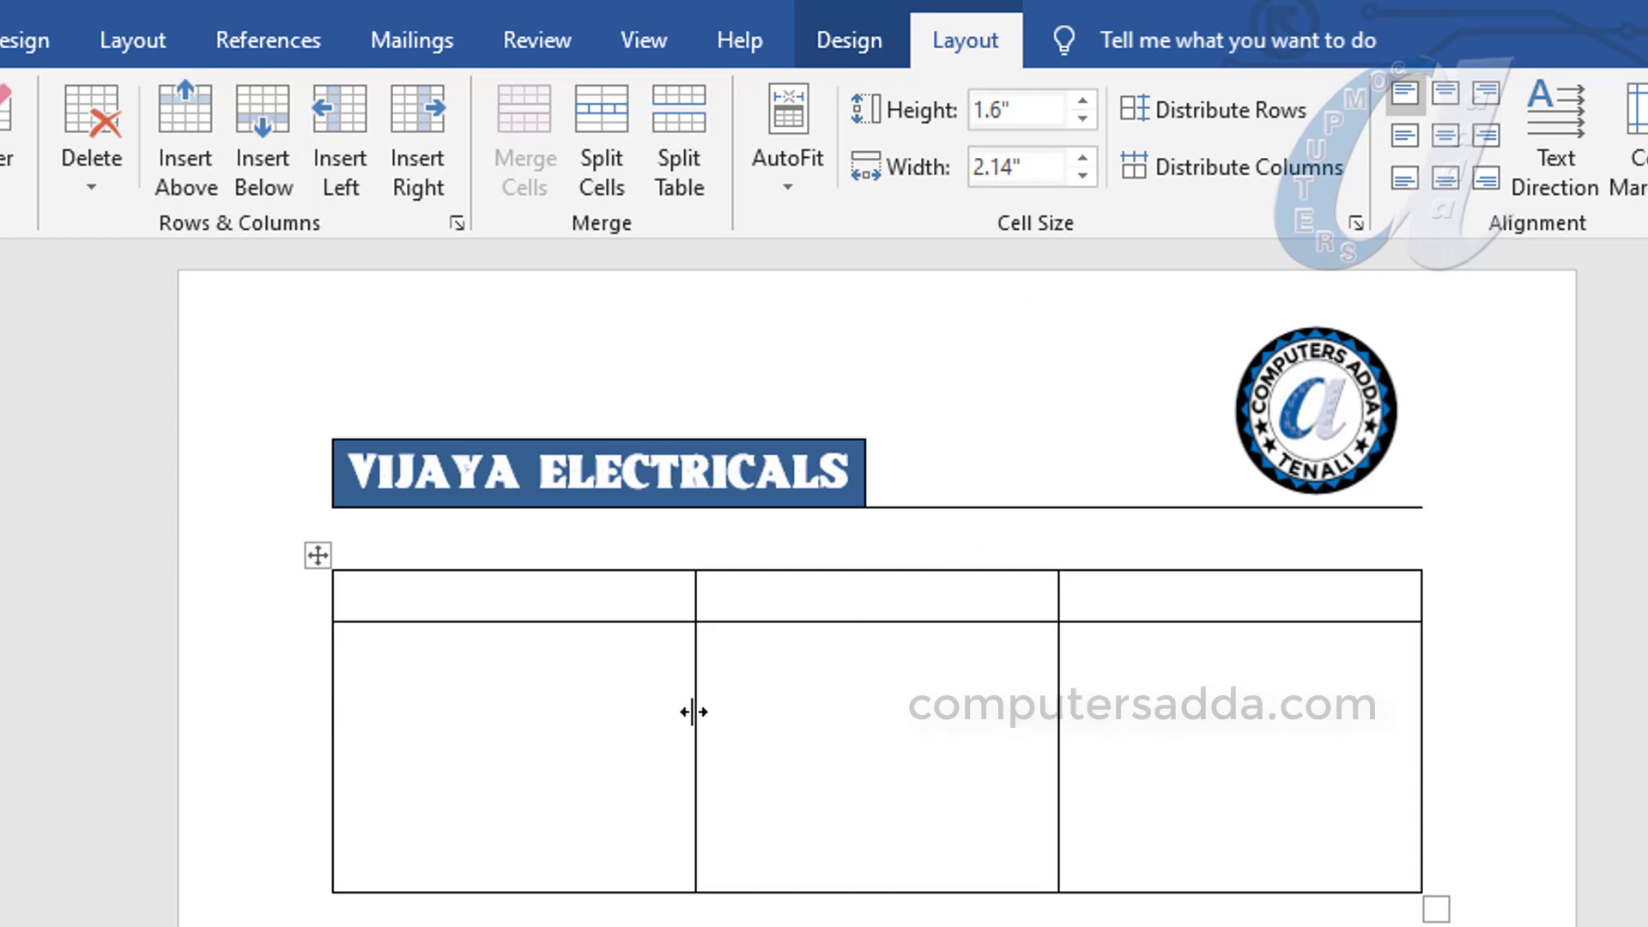
Step: Widen the table's first column to about 3.01" and its third to about 2.84", leaving a narrow middle column
drag(695, 711, 842, 700)
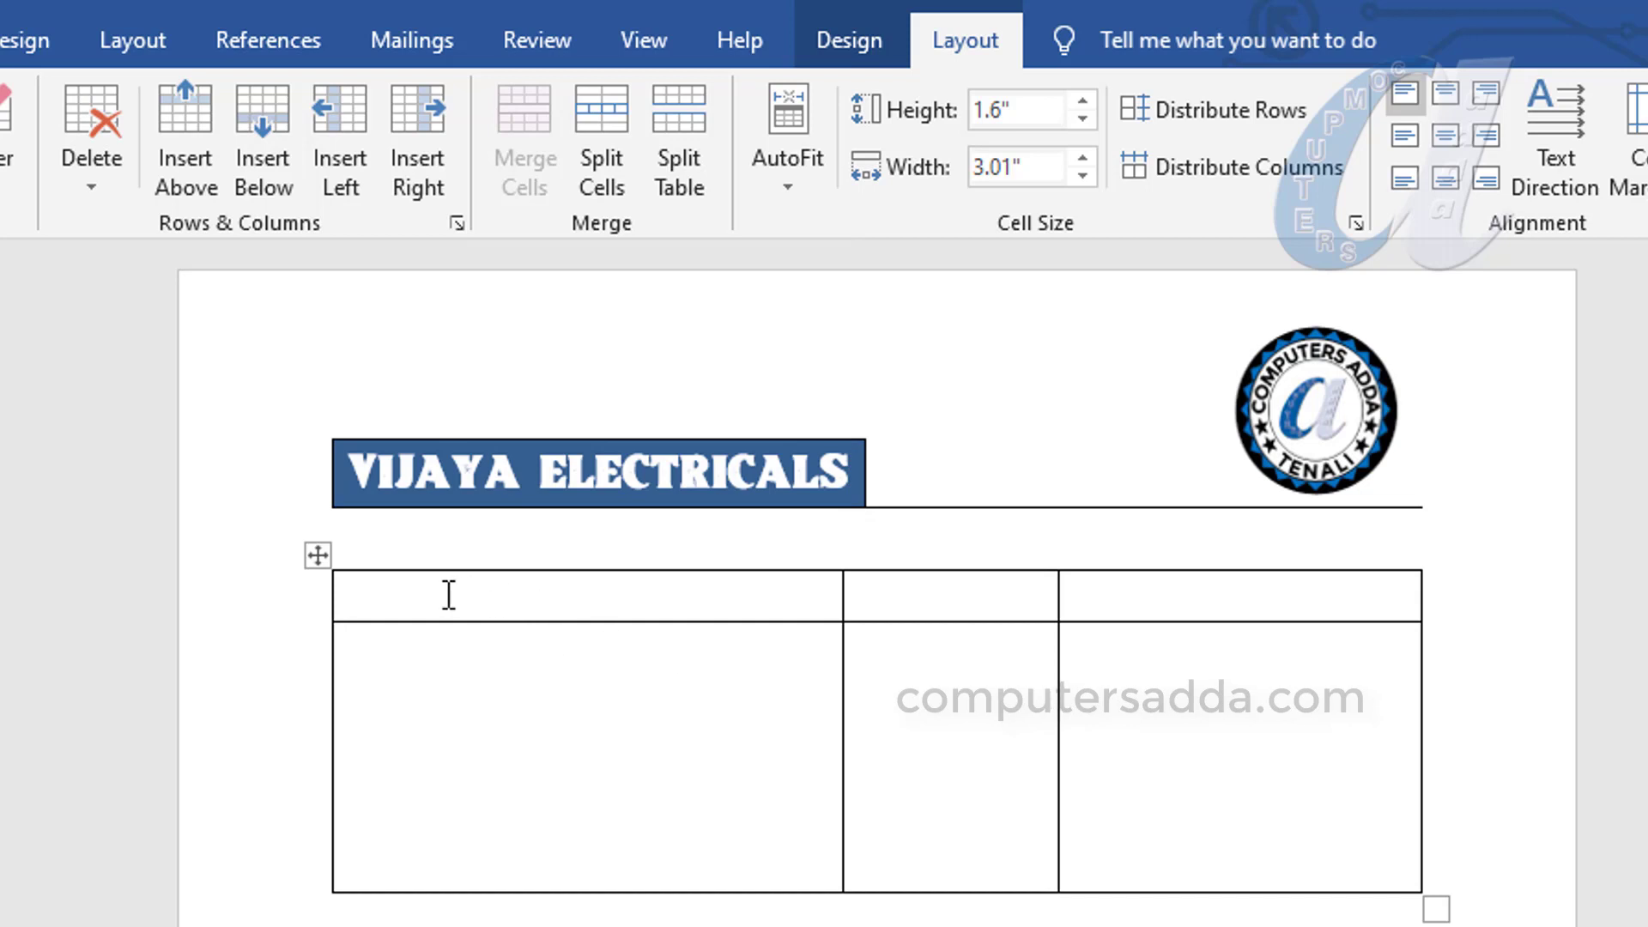
drag(448, 594, 453, 809)
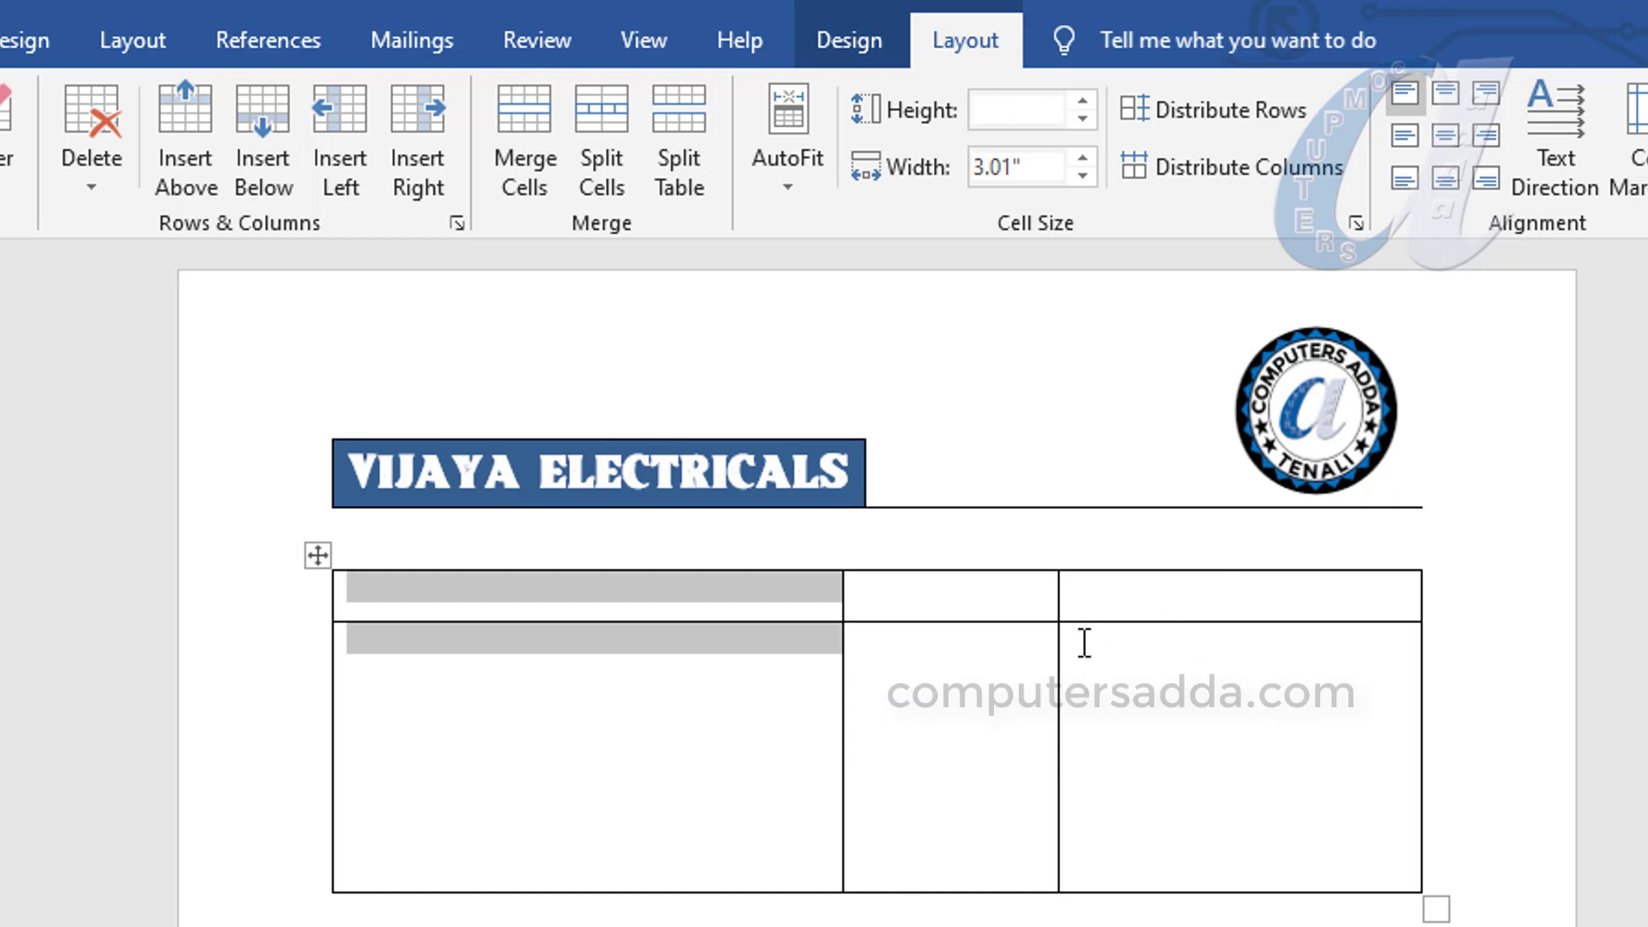
click(1106, 603)
drag(1055, 679, 949, 680)
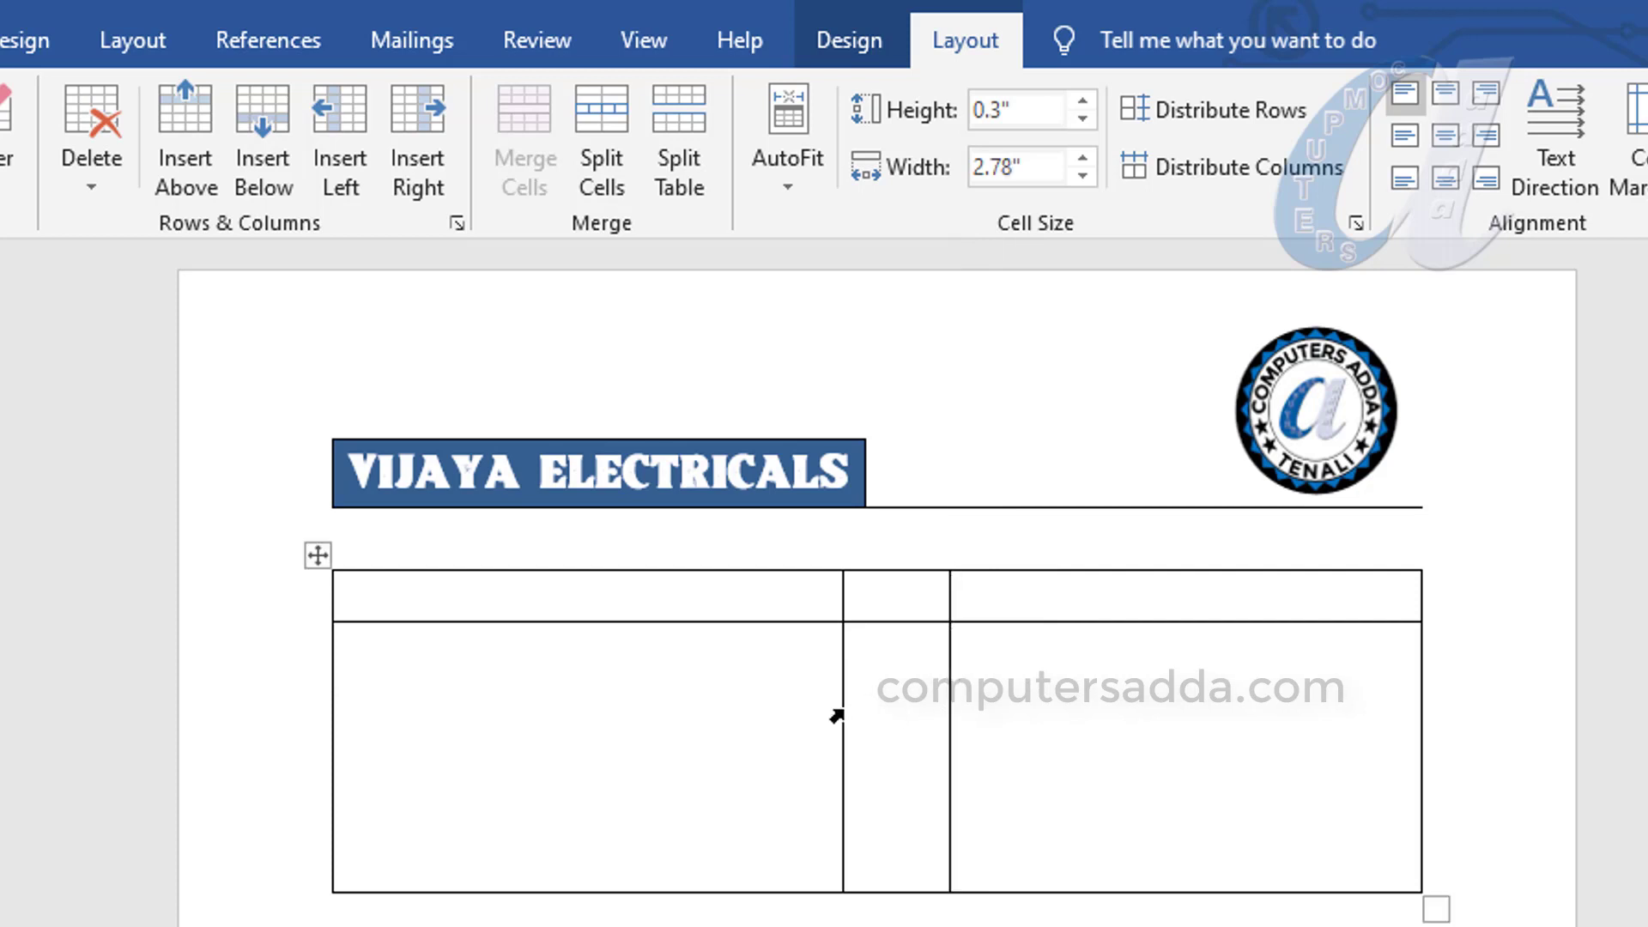
drag(838, 709, 845, 710)
drag(945, 691, 932, 686)
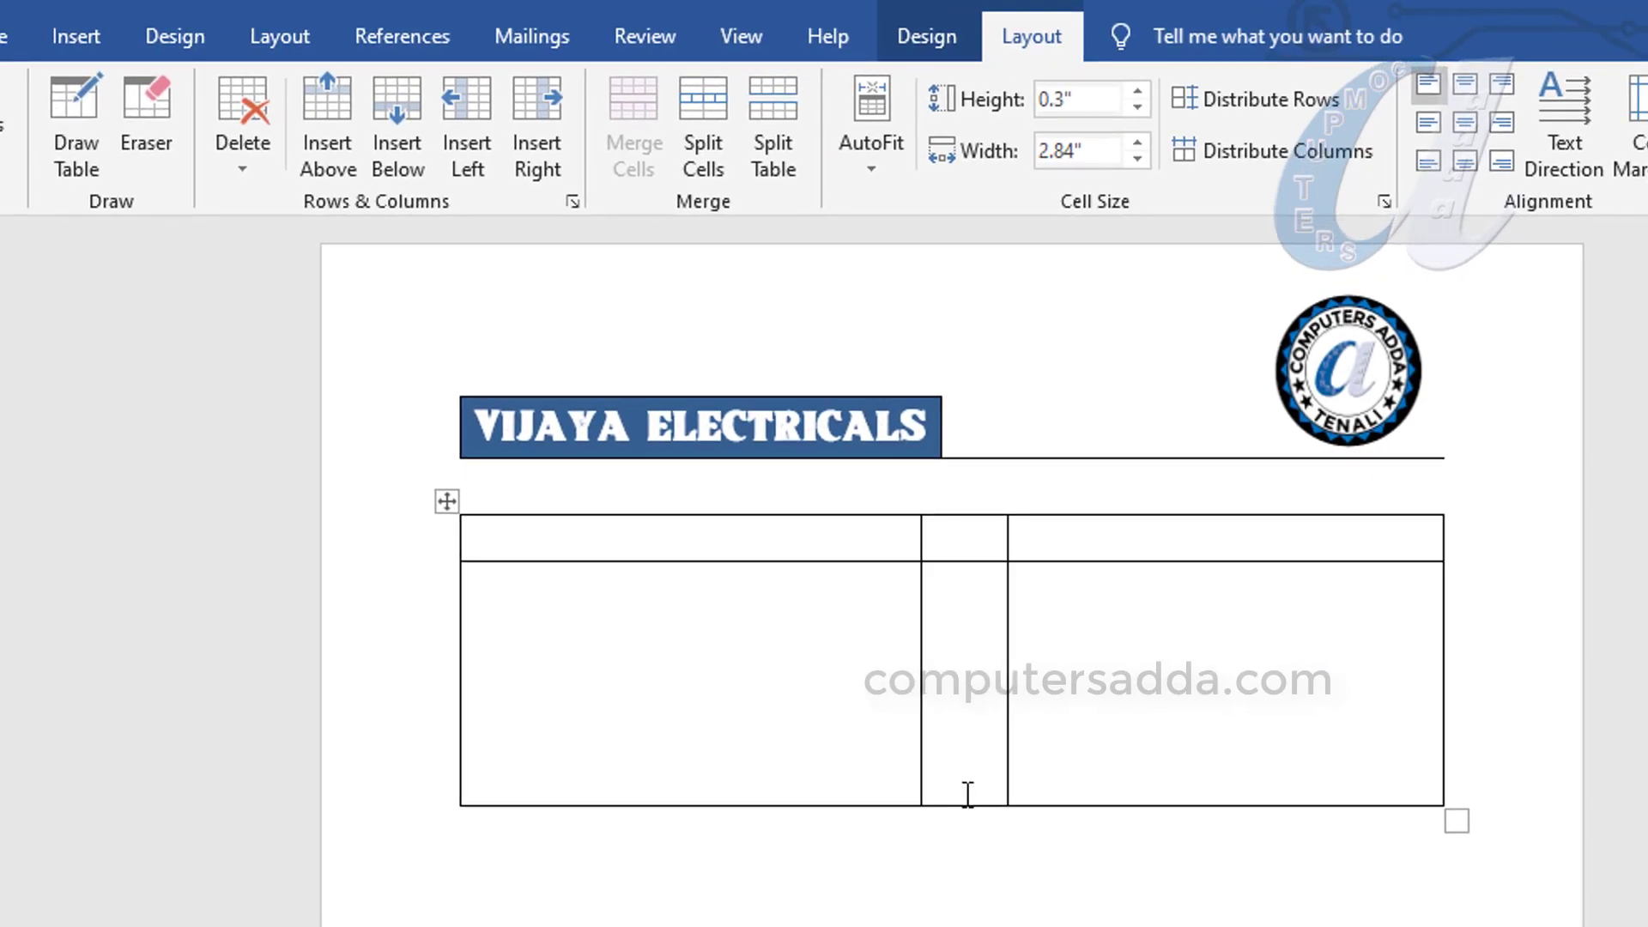
Step: Erase the upper, inner and lower horizontal borders of the narrow middle column to separate the table into two blocks
click(161, 110)
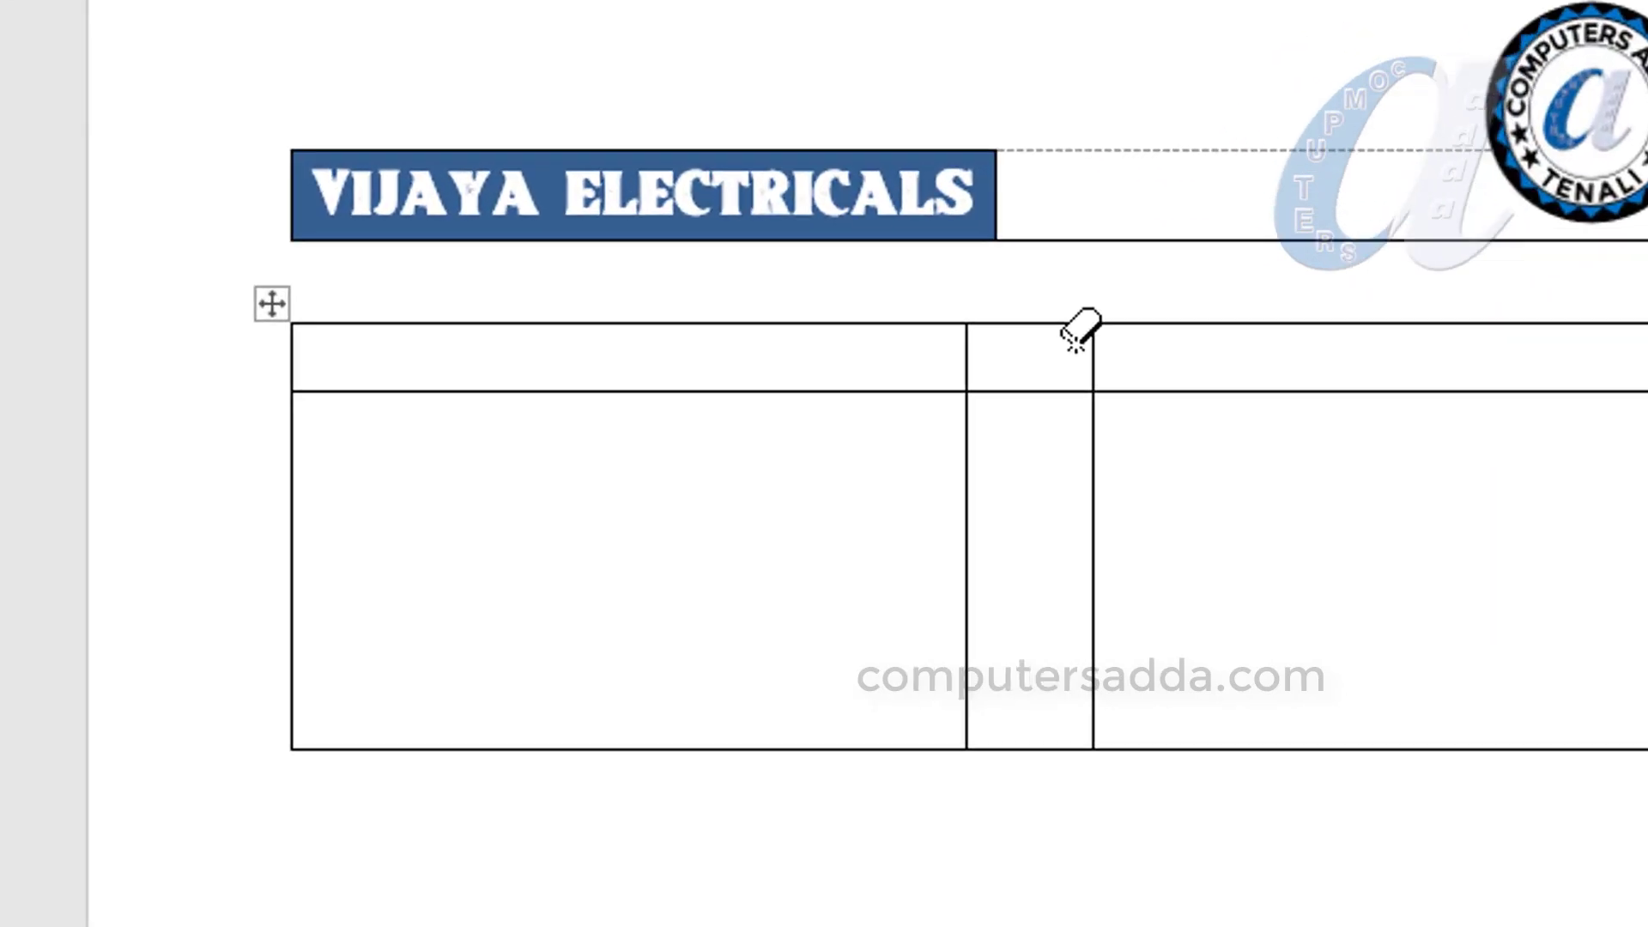
click(1045, 254)
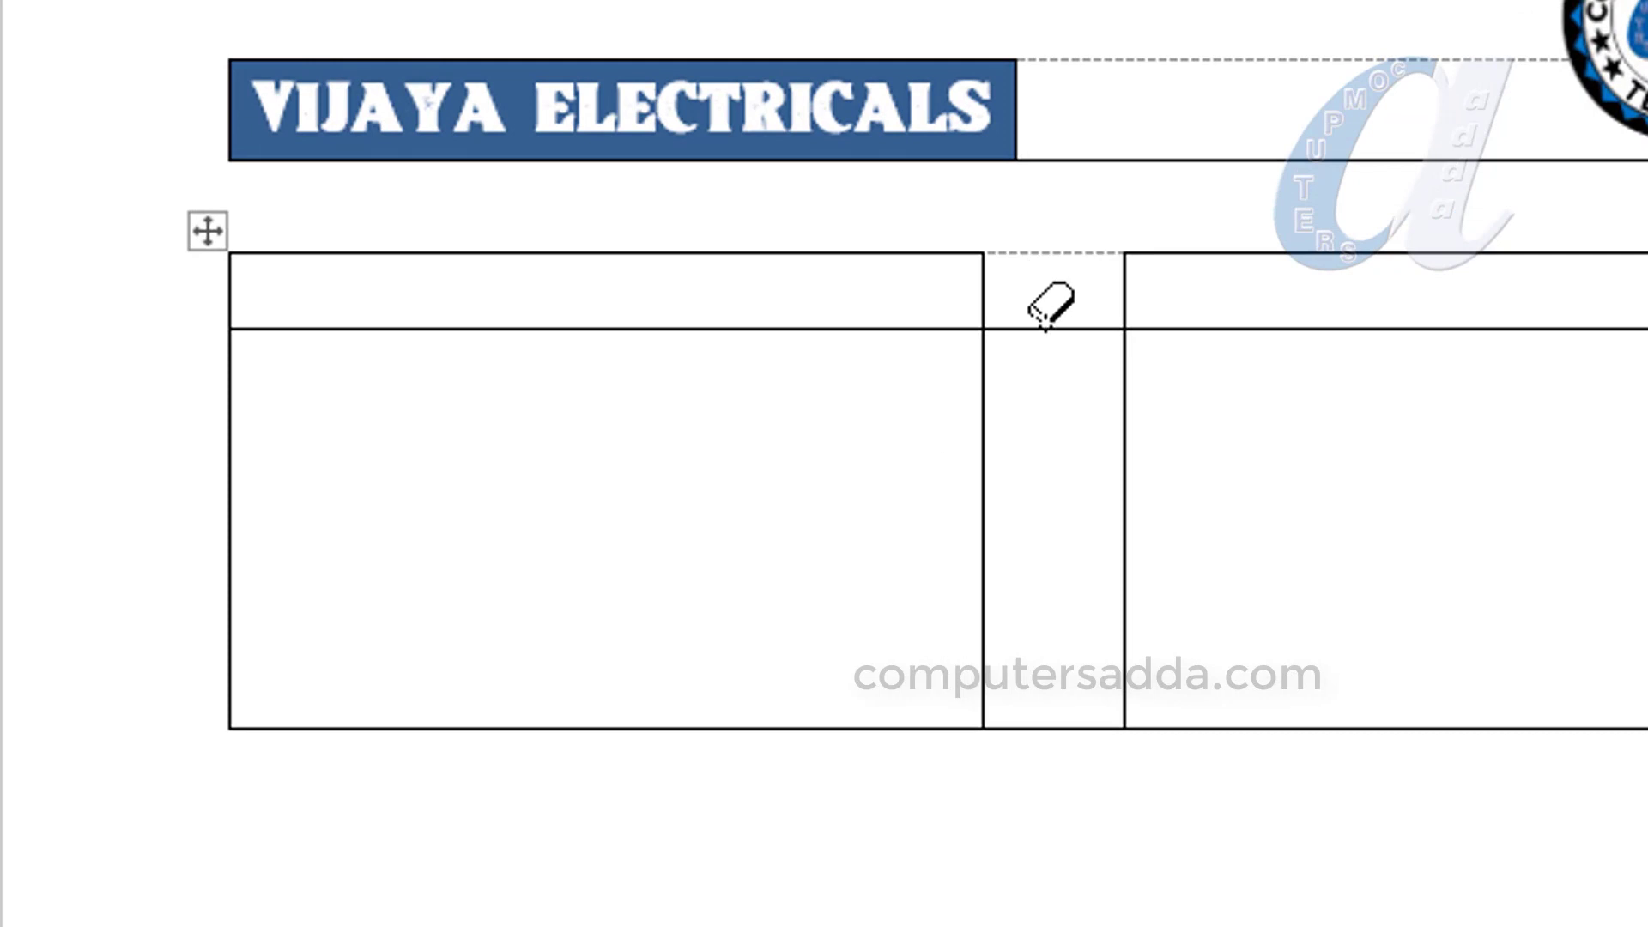
click(1058, 727)
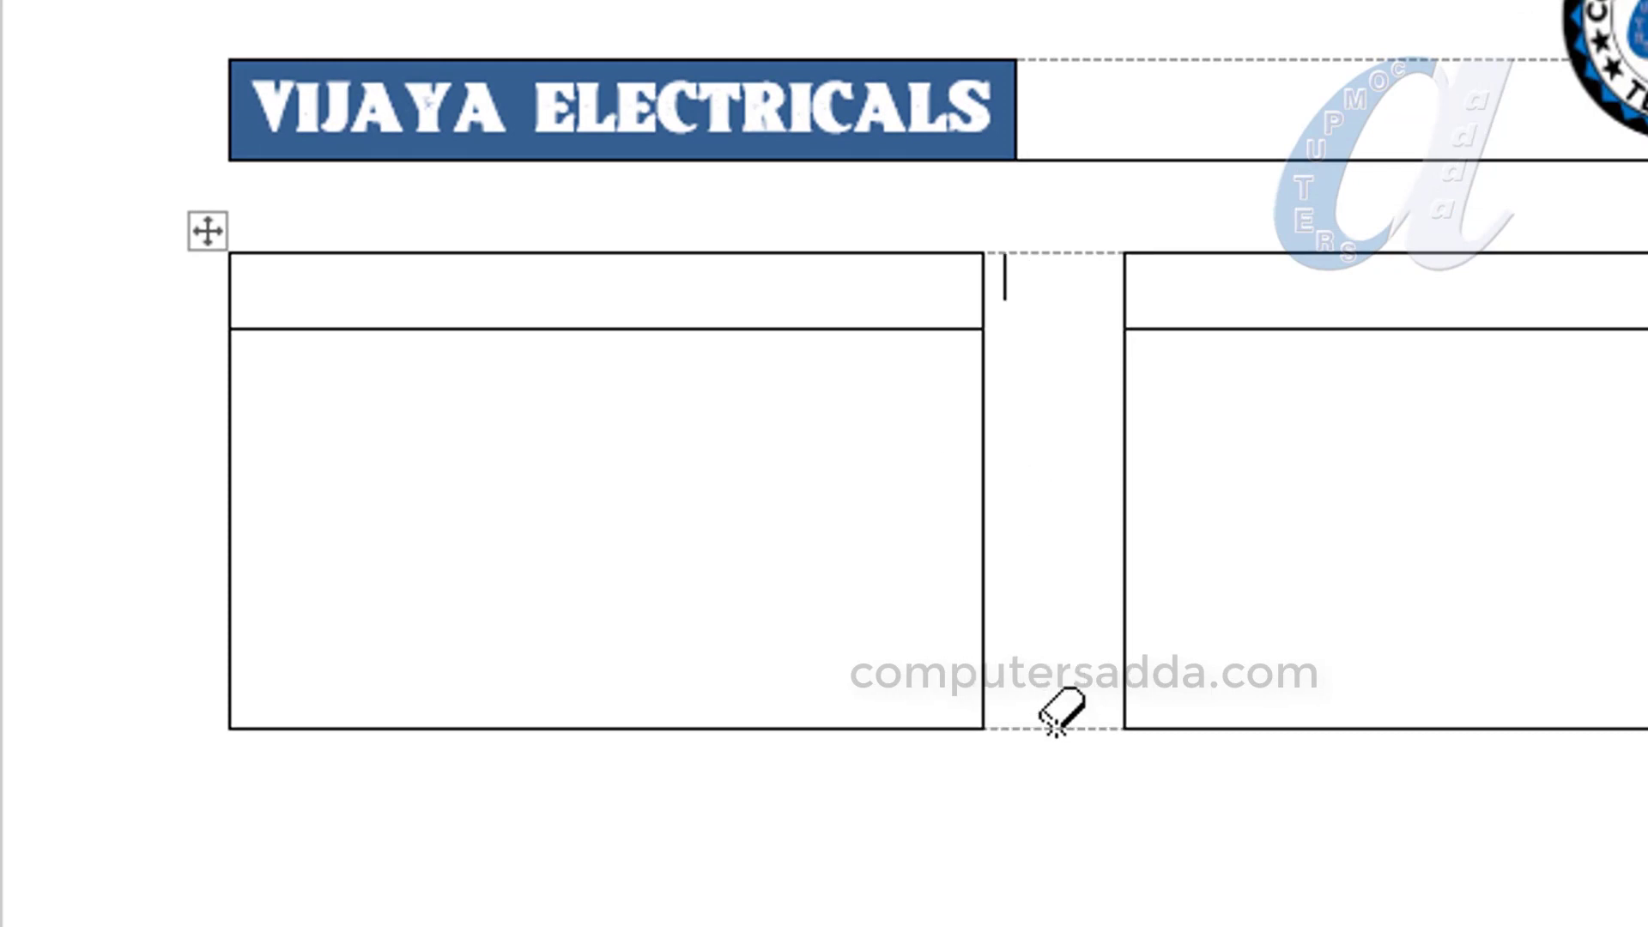
key(Escape)
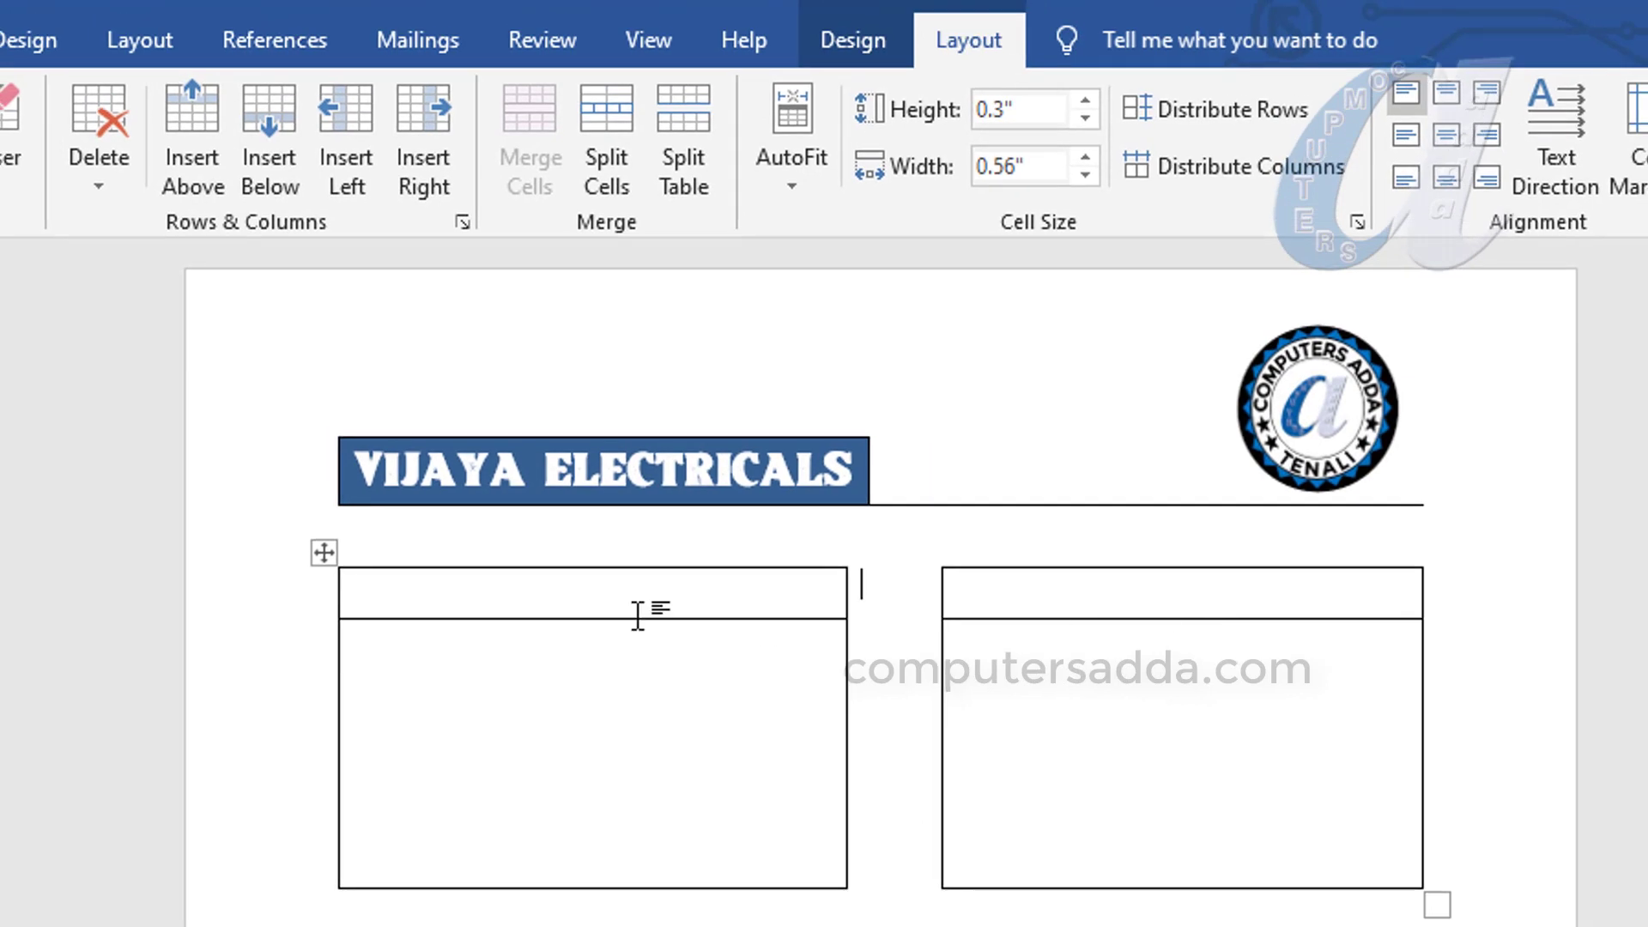
Step: Shade the heading cells of both blocks with the company name cell's dark blue theme color, modelled on the sample document
mouse_move(338, 626)
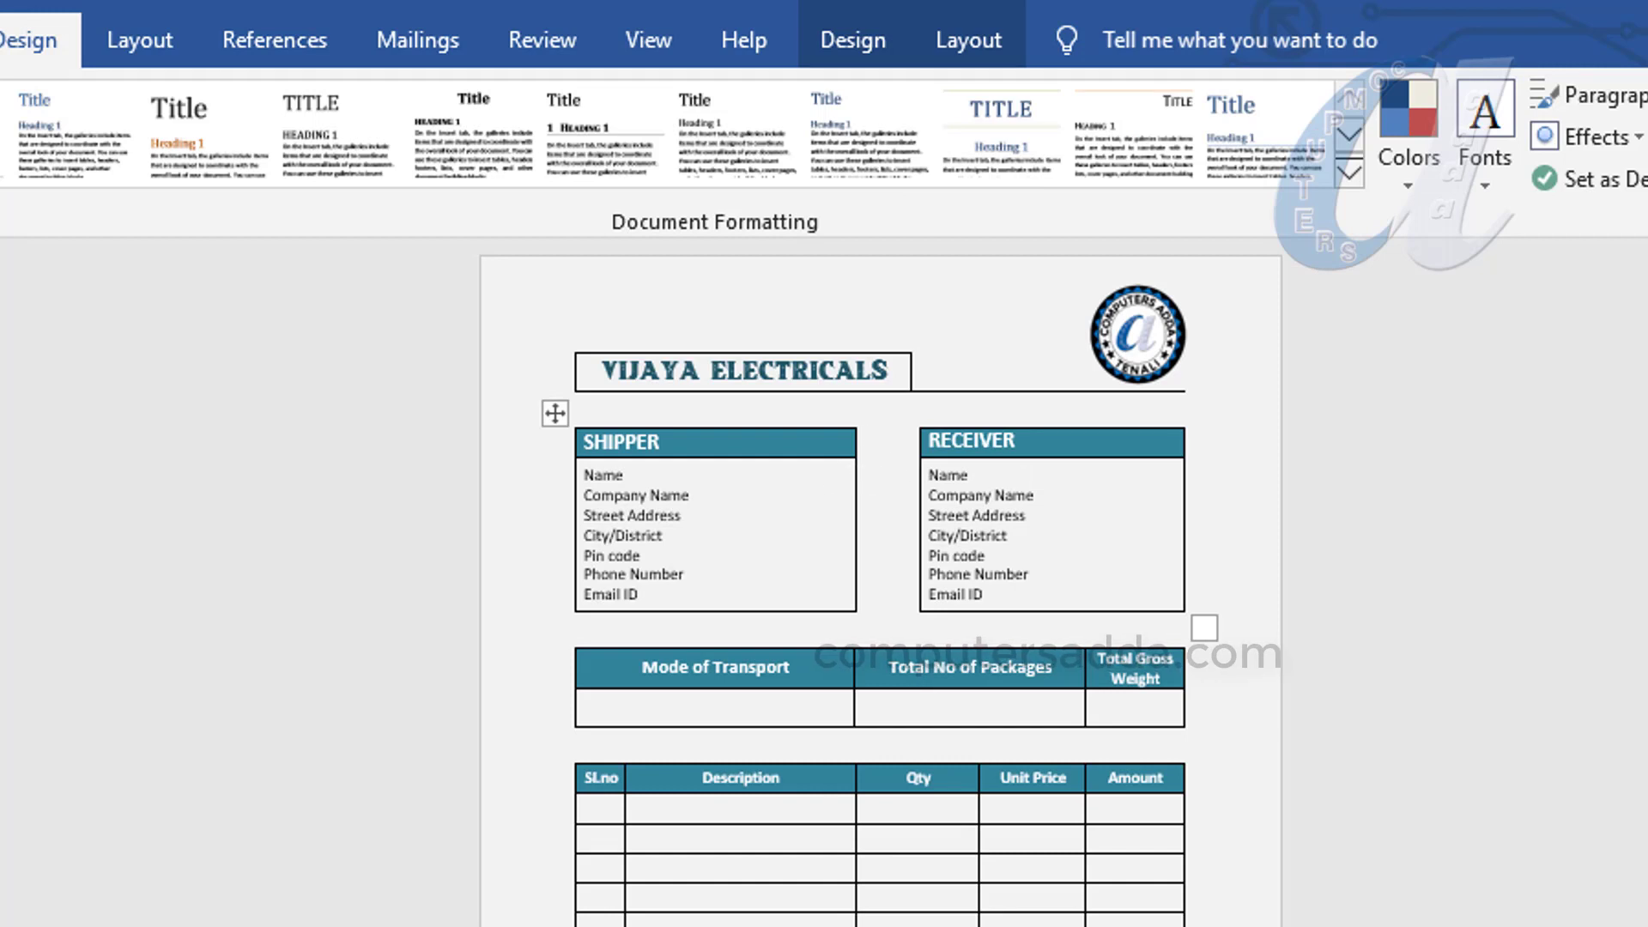
scroll(881, 581, up, 4)
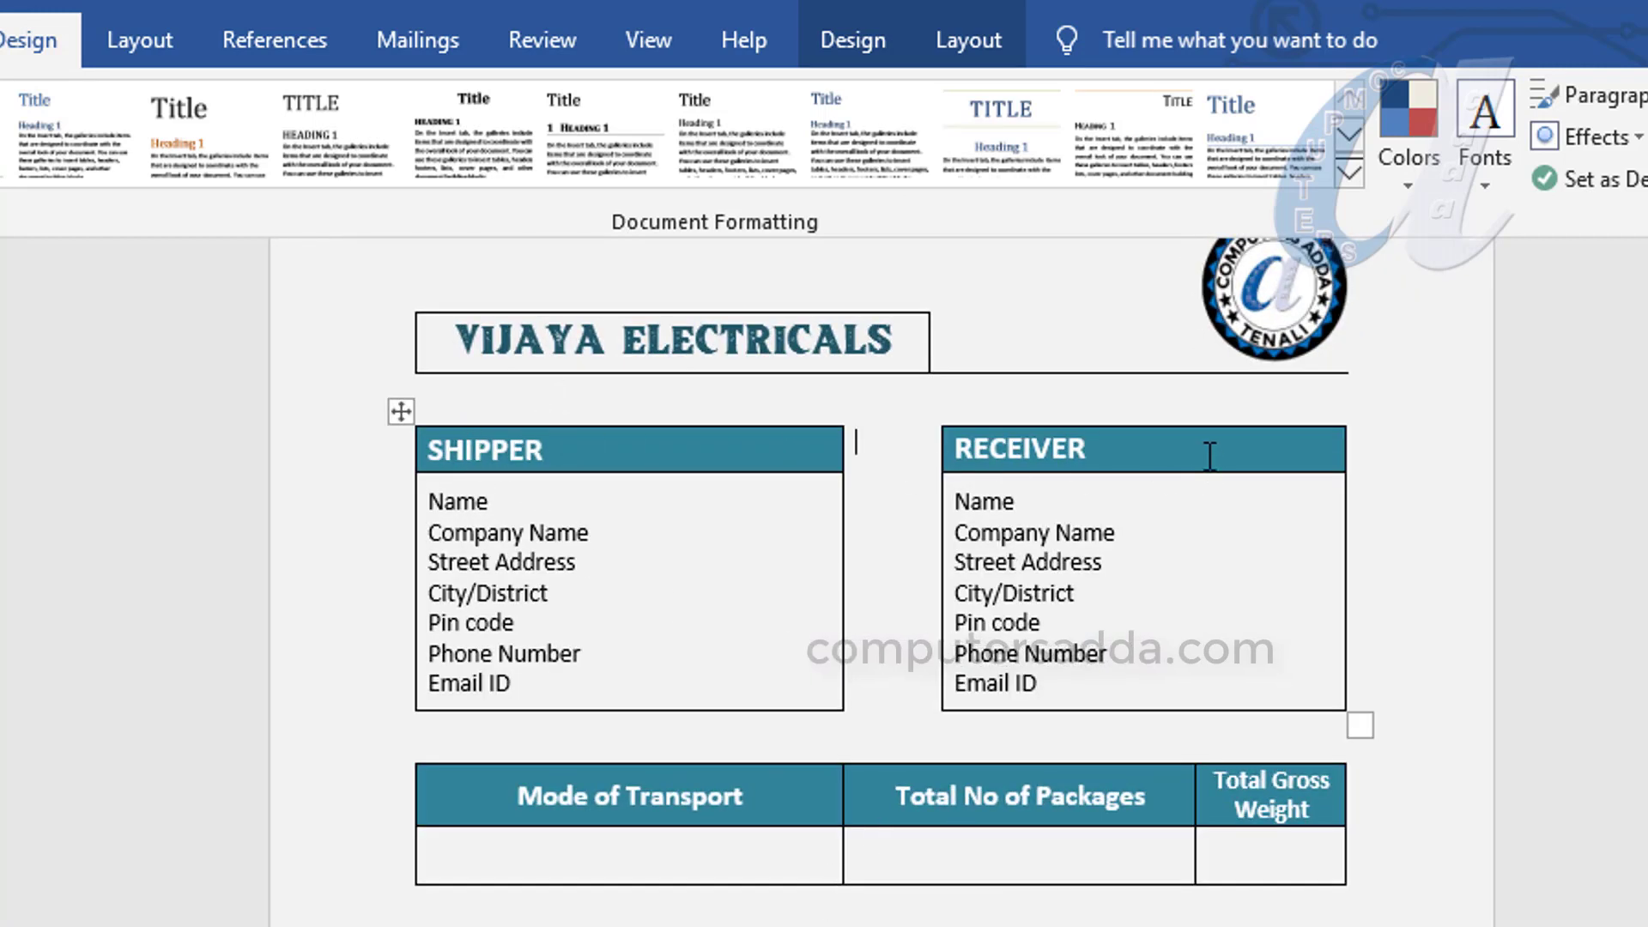
click(556, 449)
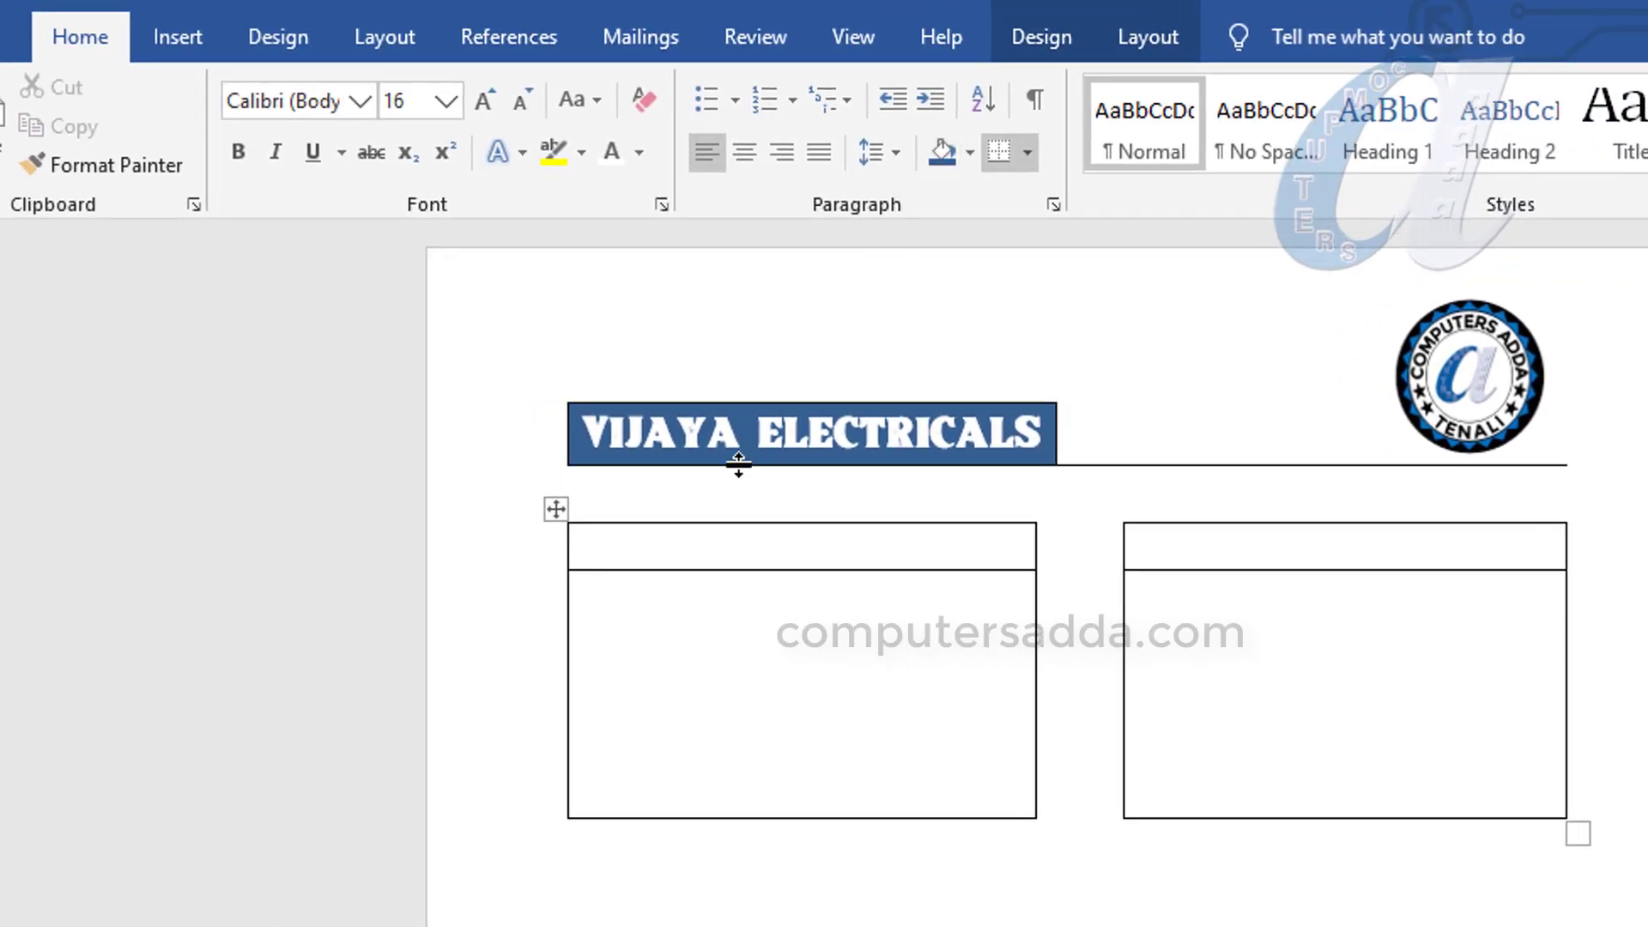
click(941, 154)
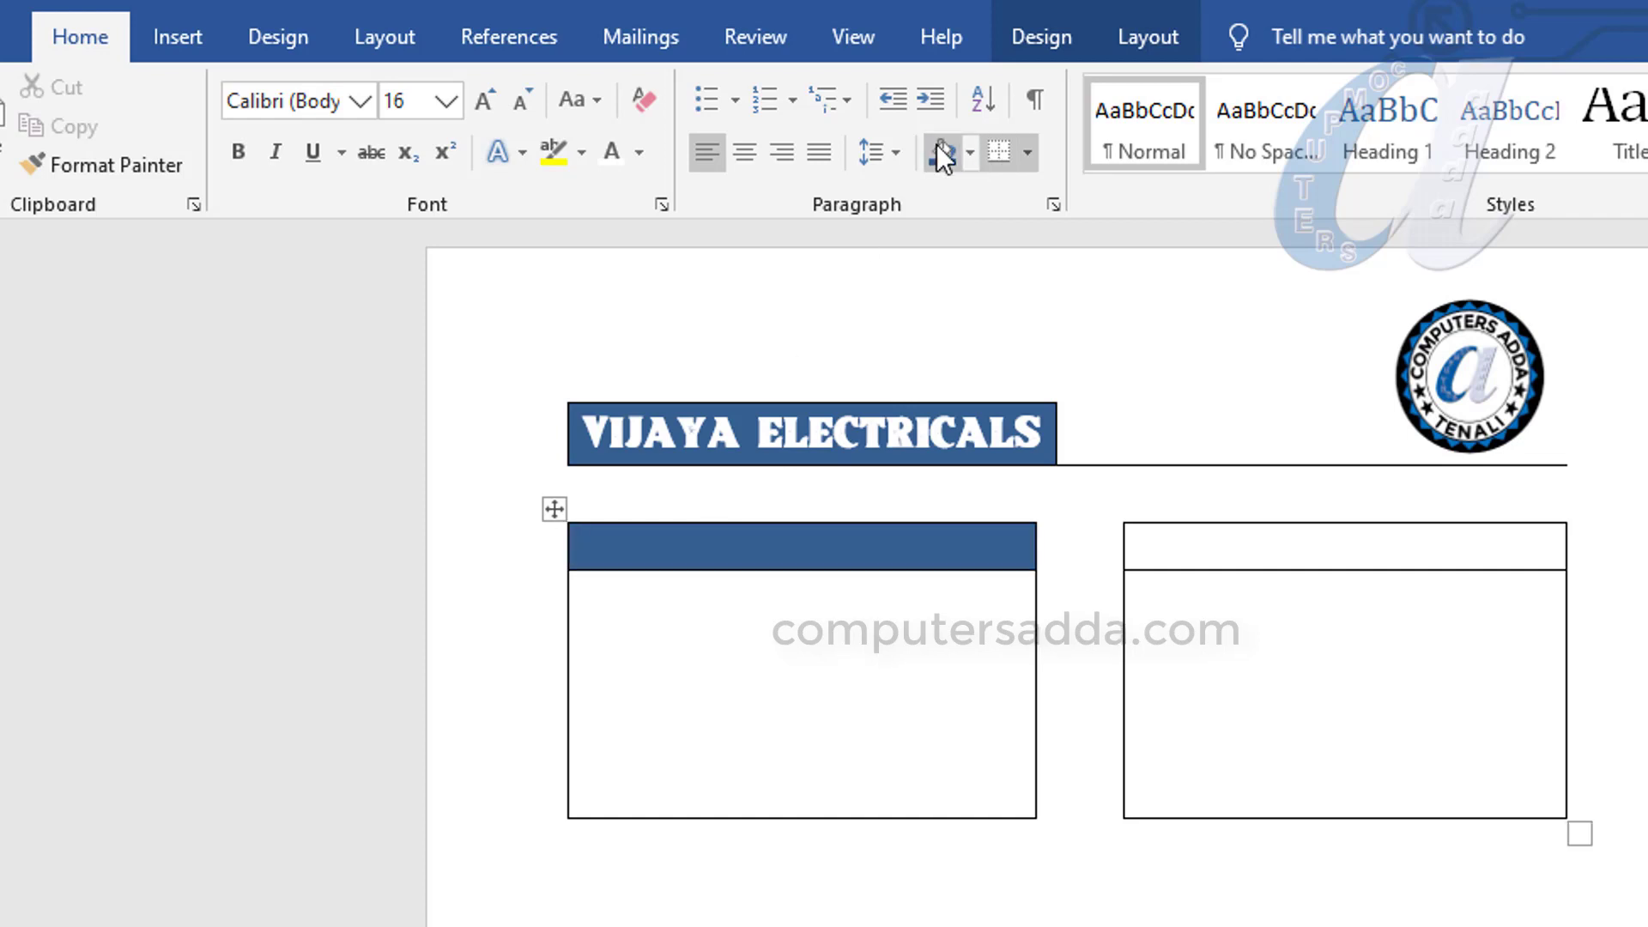
click(968, 152)
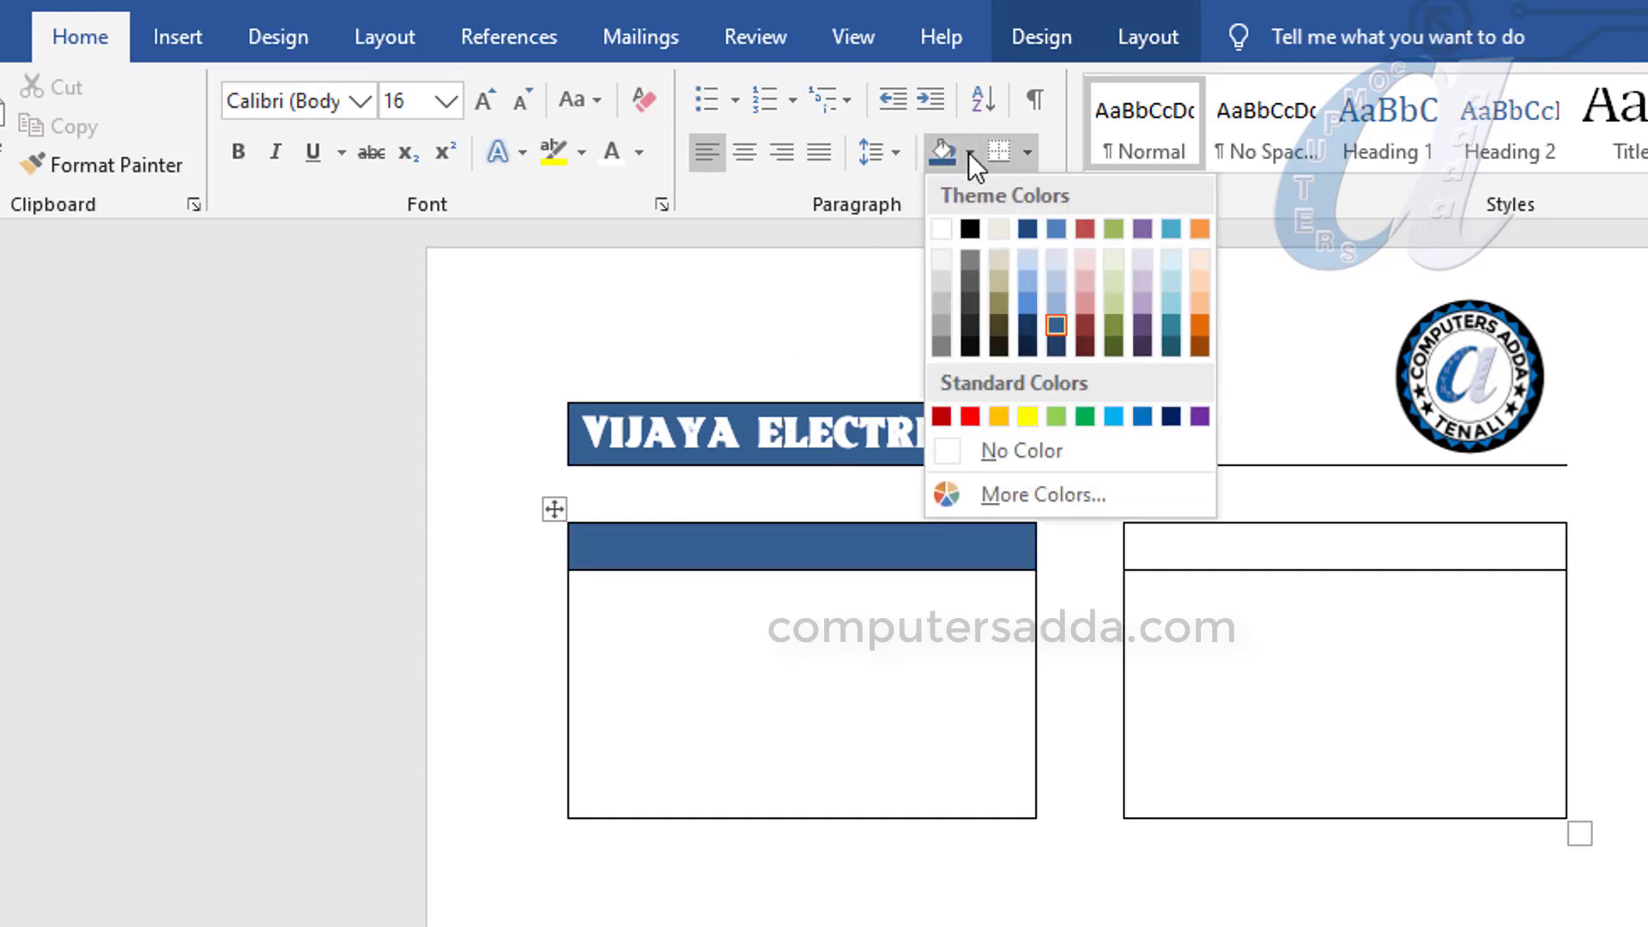
click(1055, 325)
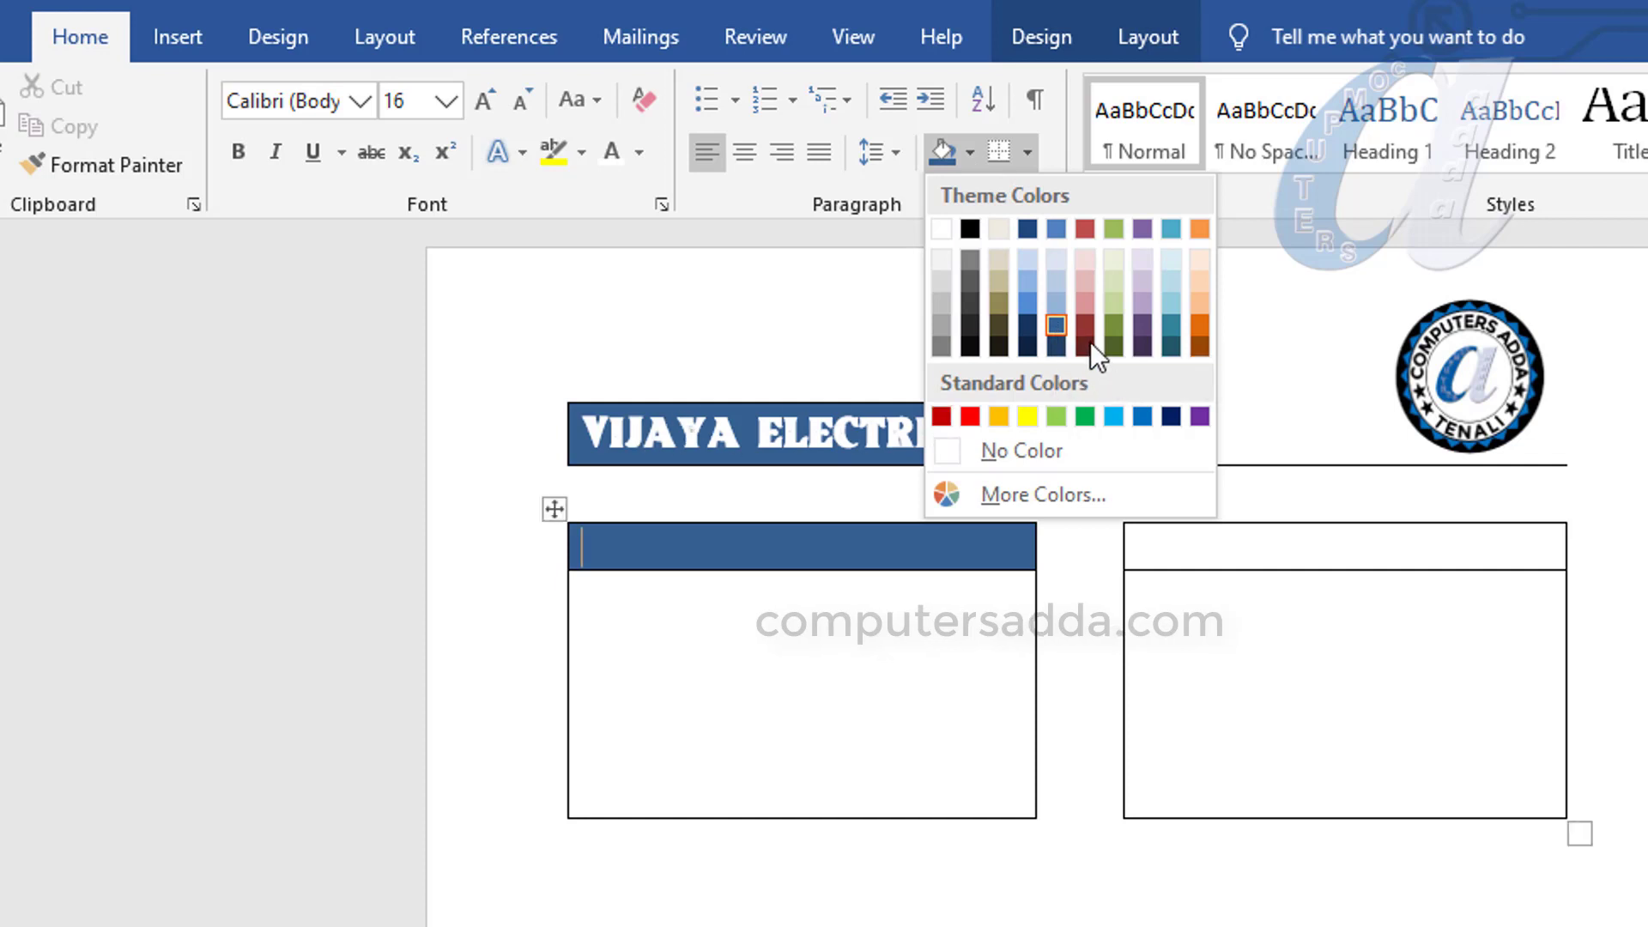
click(1055, 322)
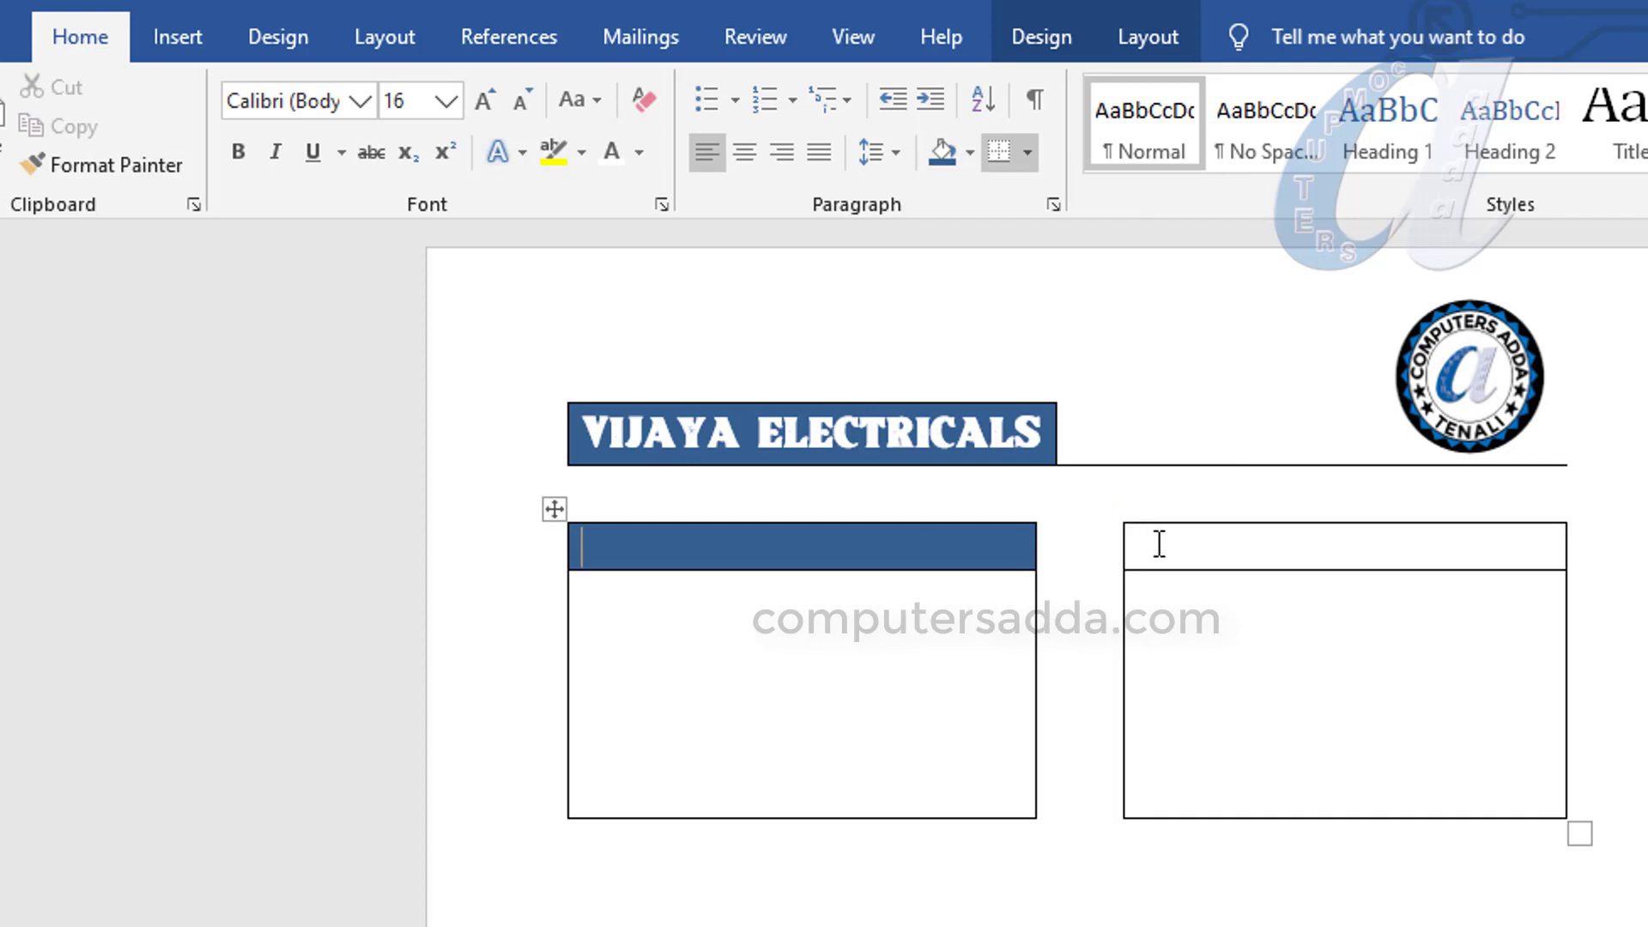
click(942, 151)
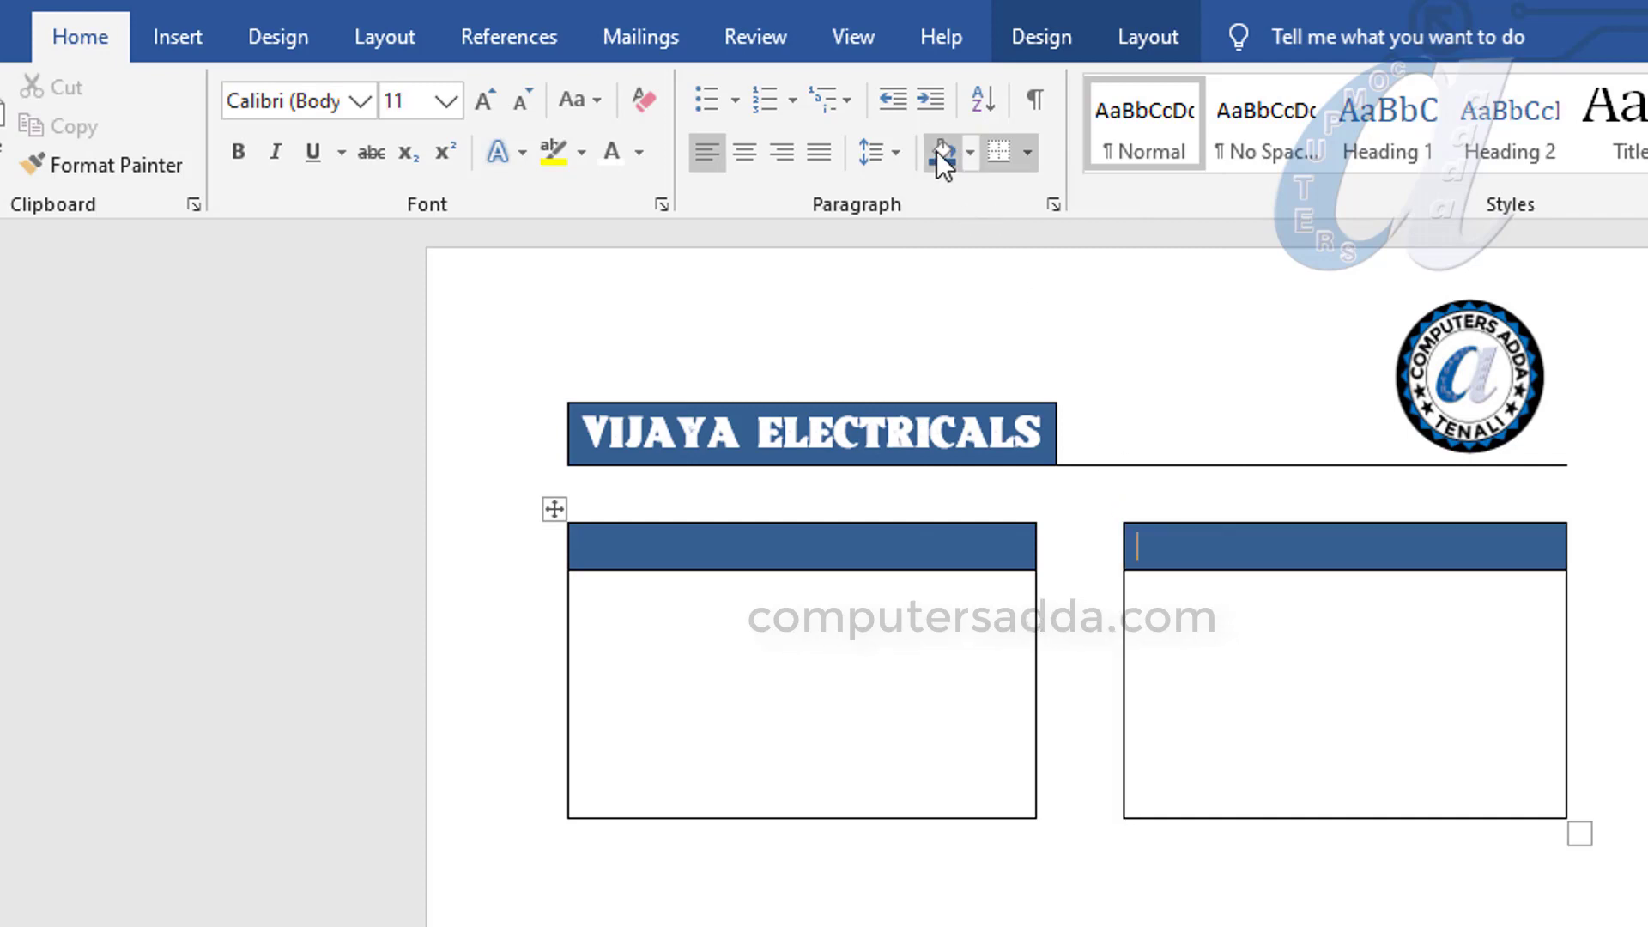
Step: Enter "SHIPPER" in the first block's heading cell and make the text bold and white
click(631, 537)
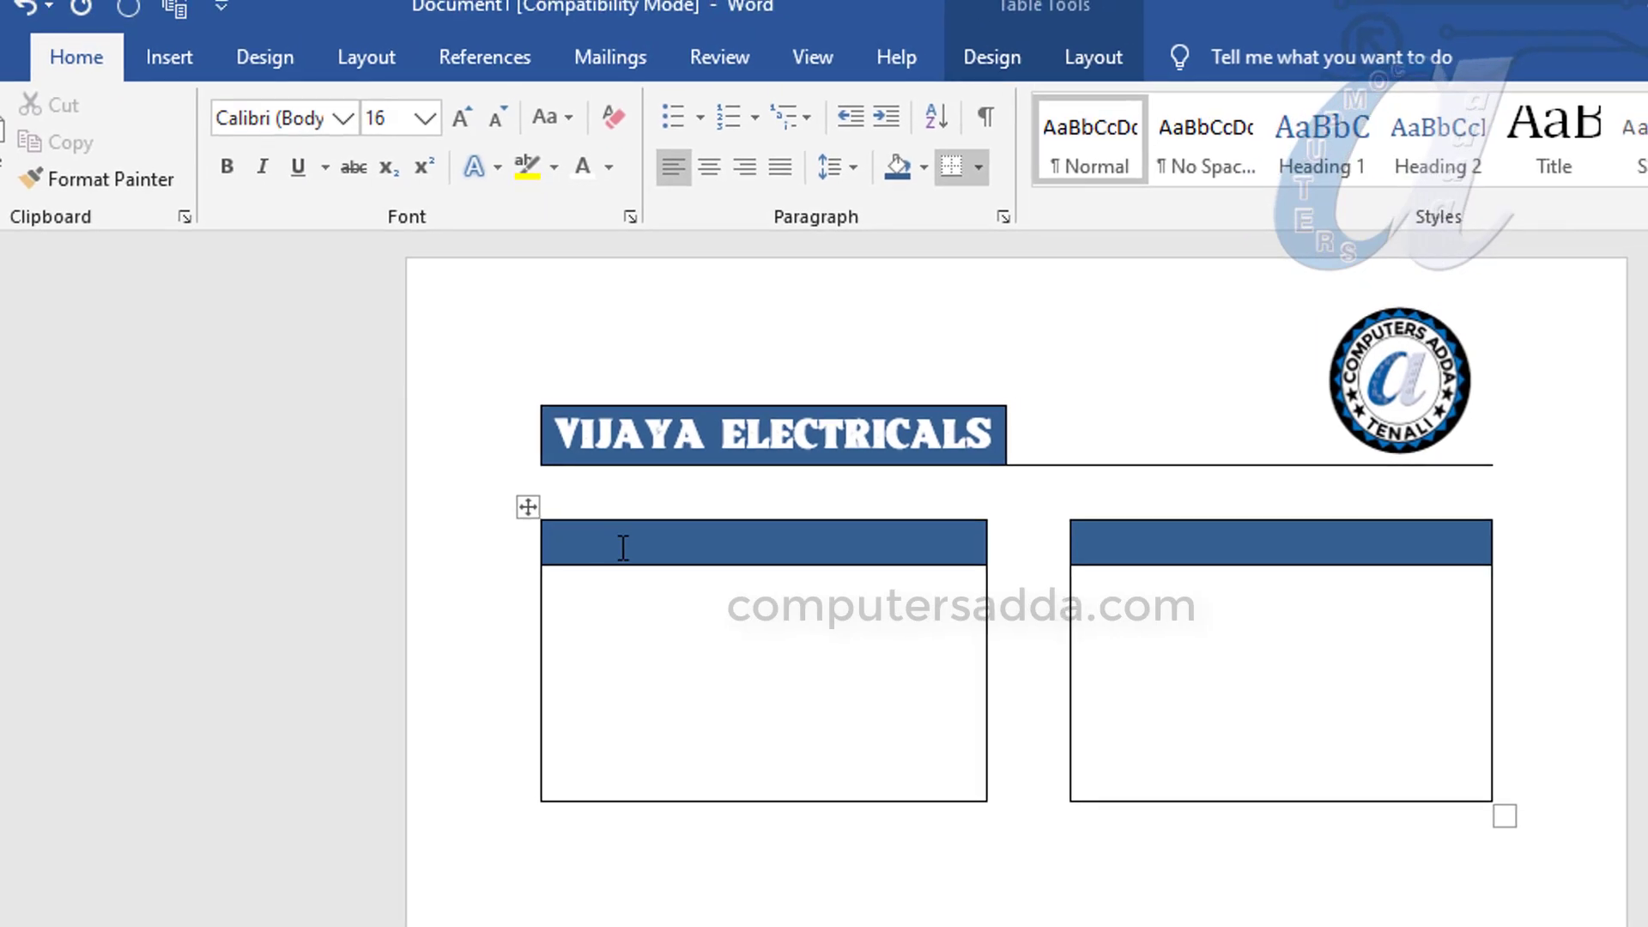
text(SHIPPER)
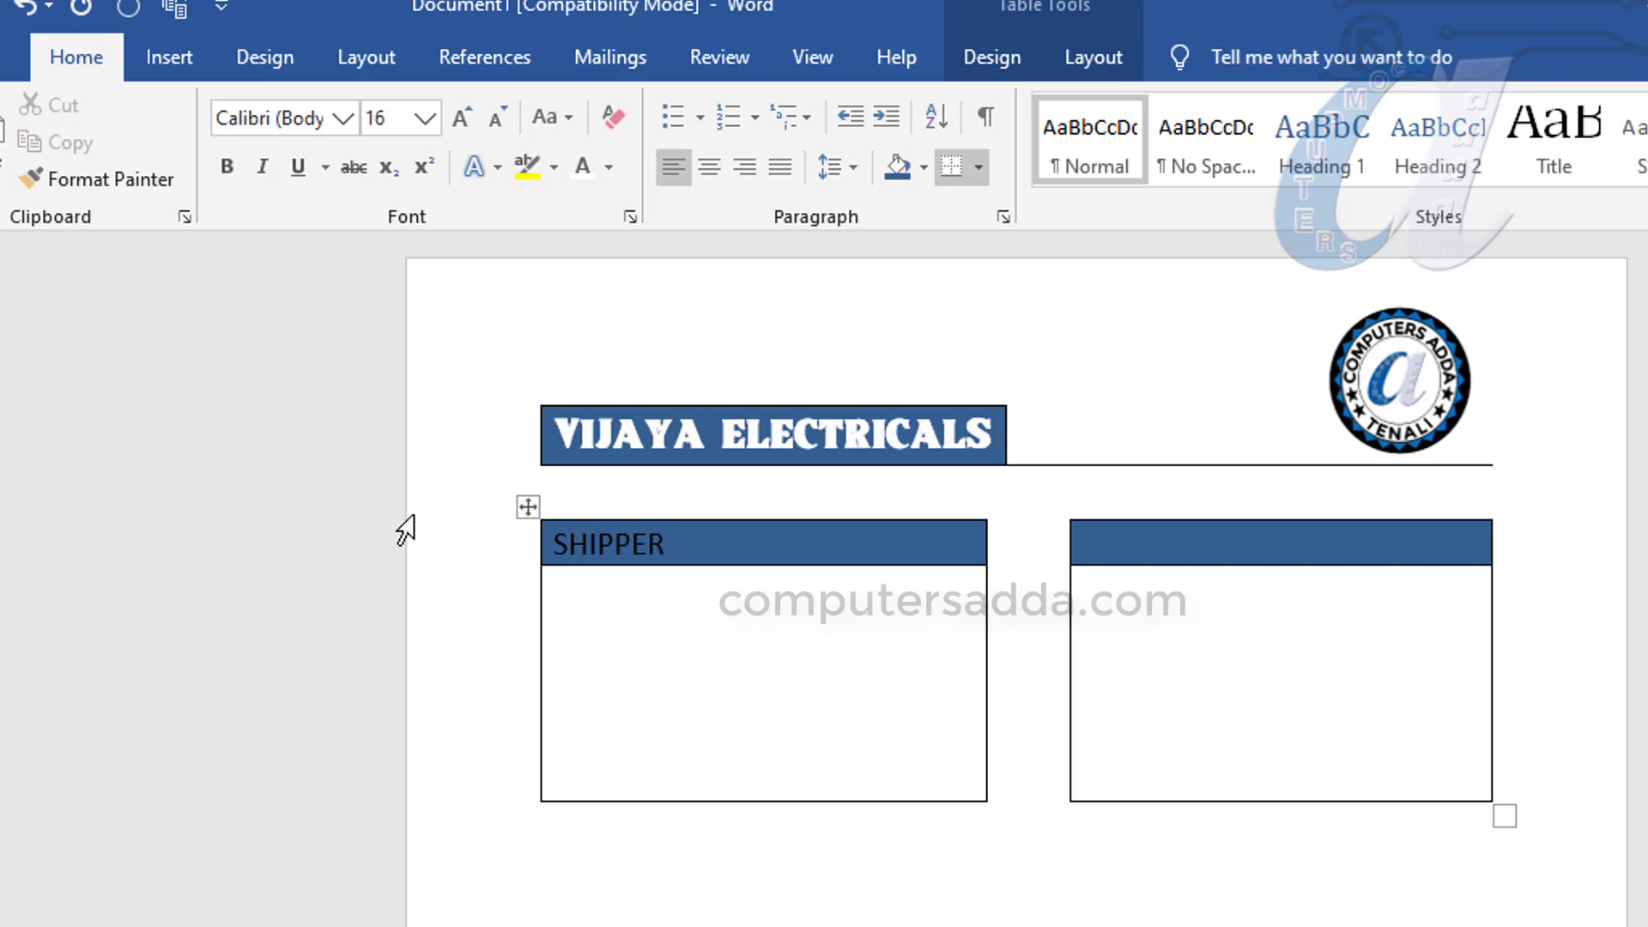
drag(700, 534, 526, 537)
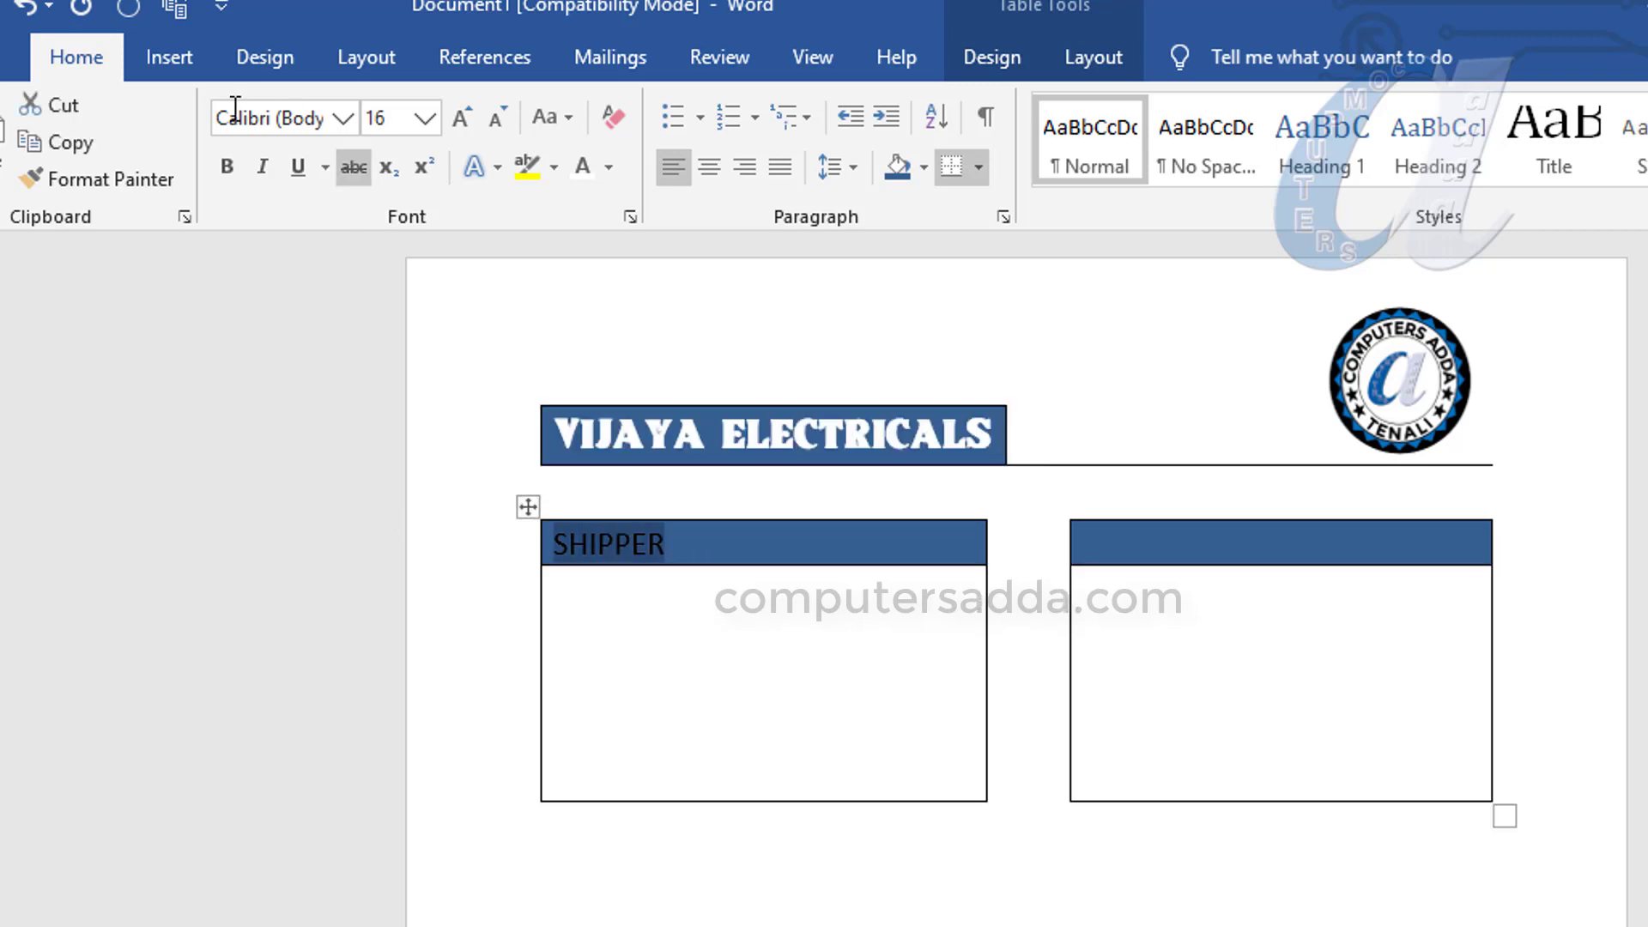
click(226, 166)
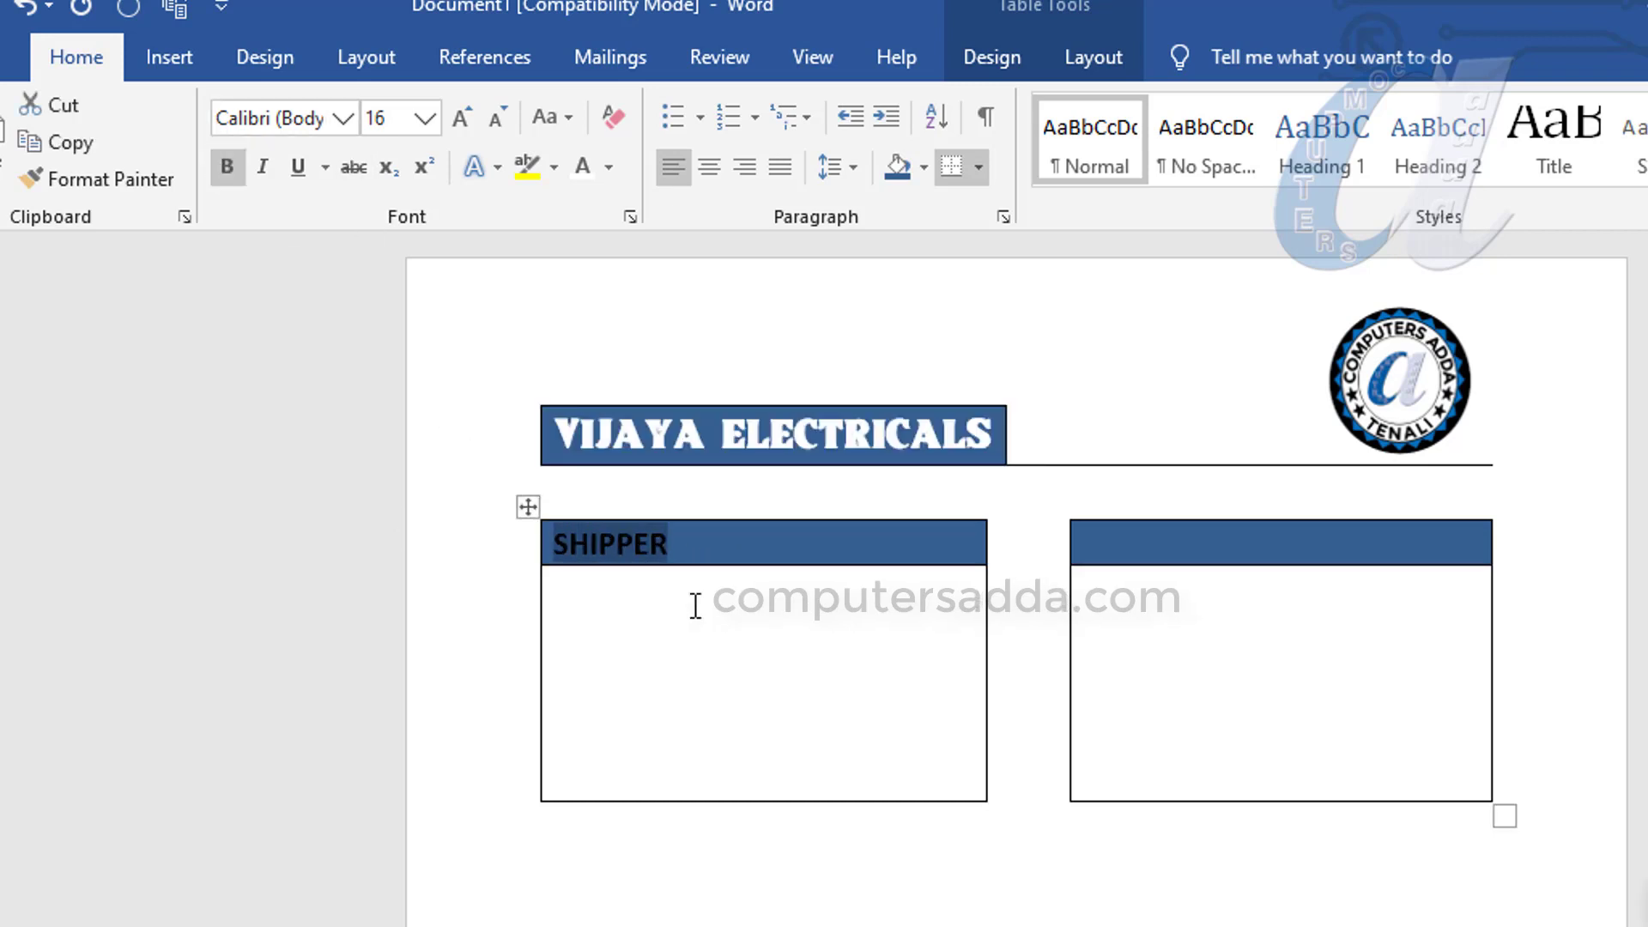
click(579, 168)
click(1134, 544)
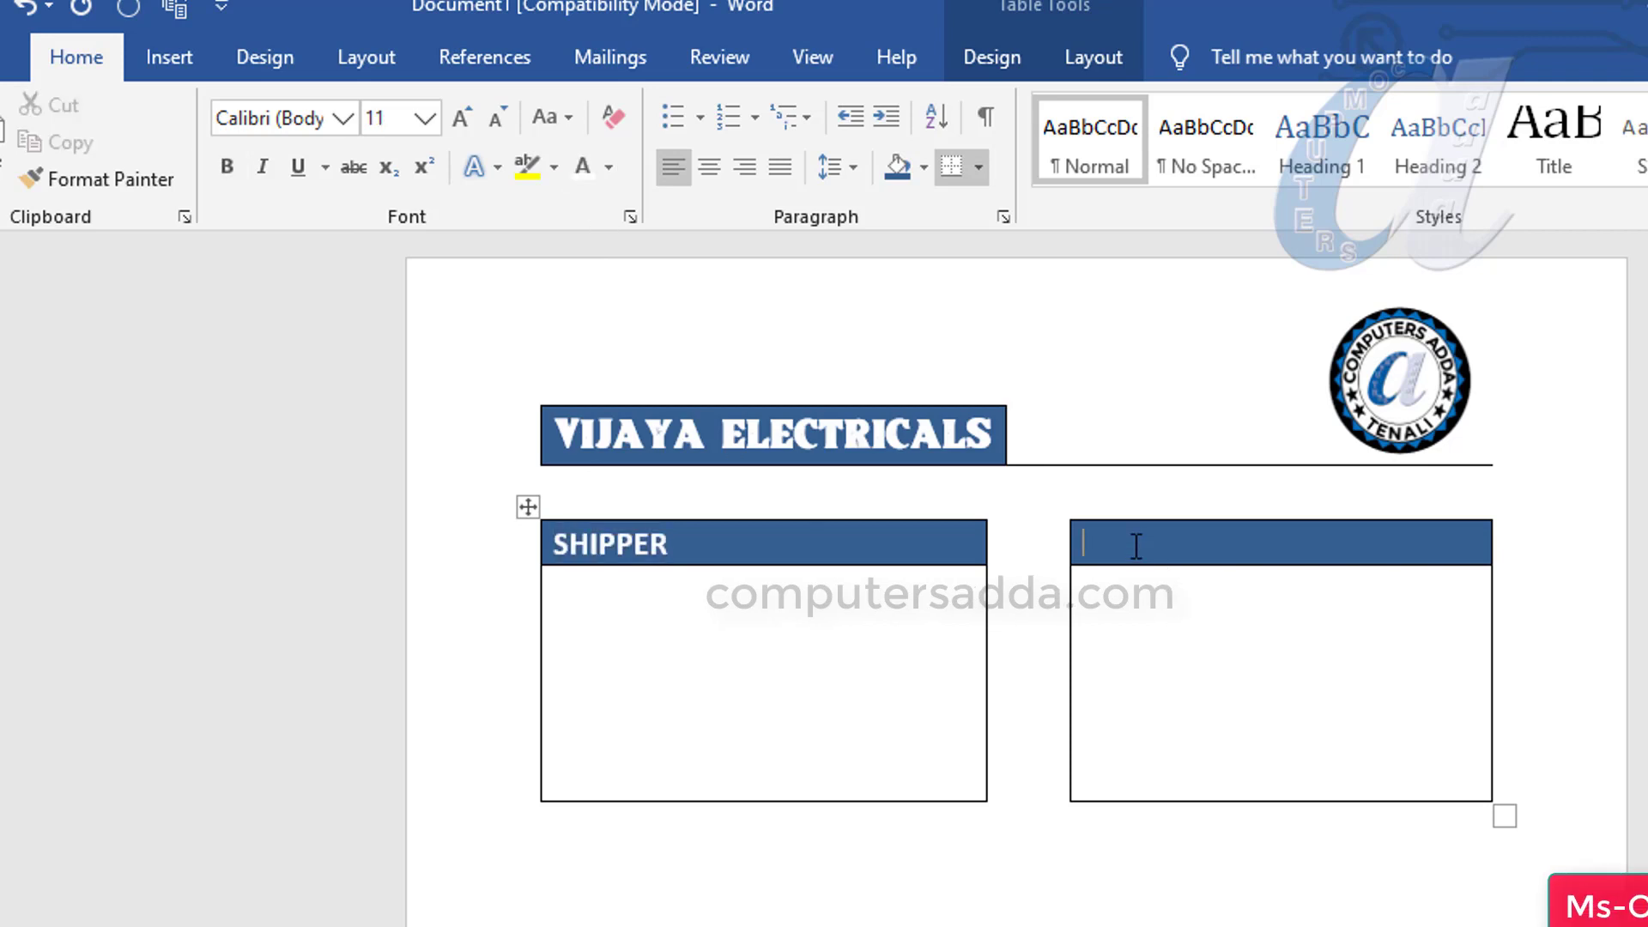
Step: Enter "RECEIVER" in the second block's heading cell and format it as 16 pt bold white text
text(RECEIVER)
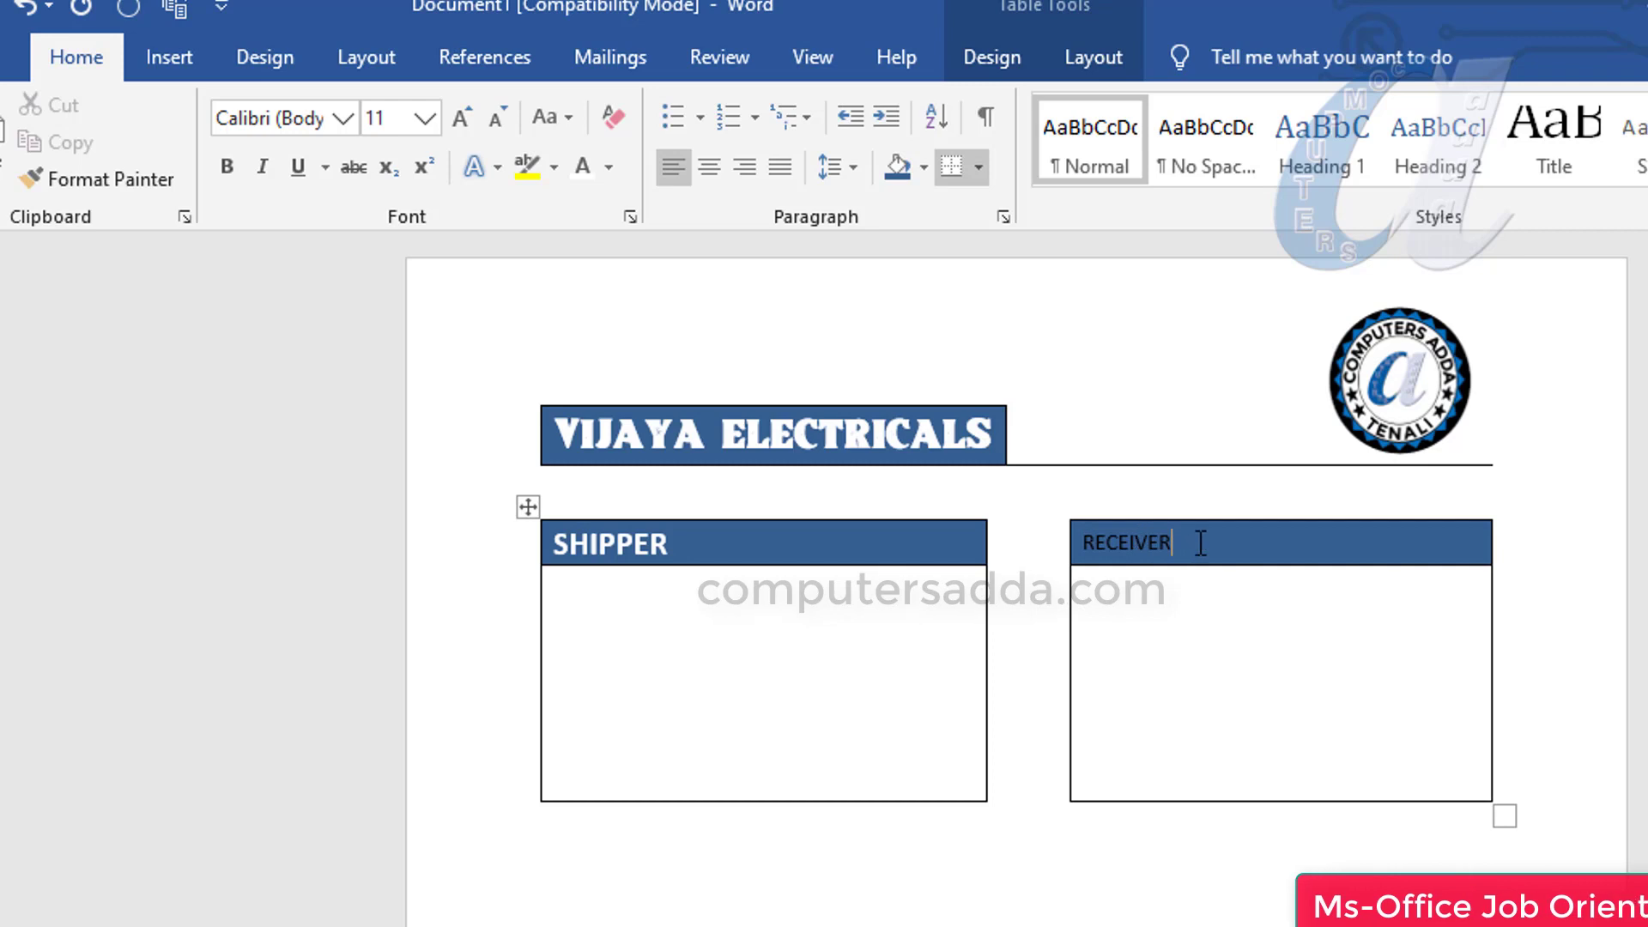
drag(1199, 545, 1091, 560)
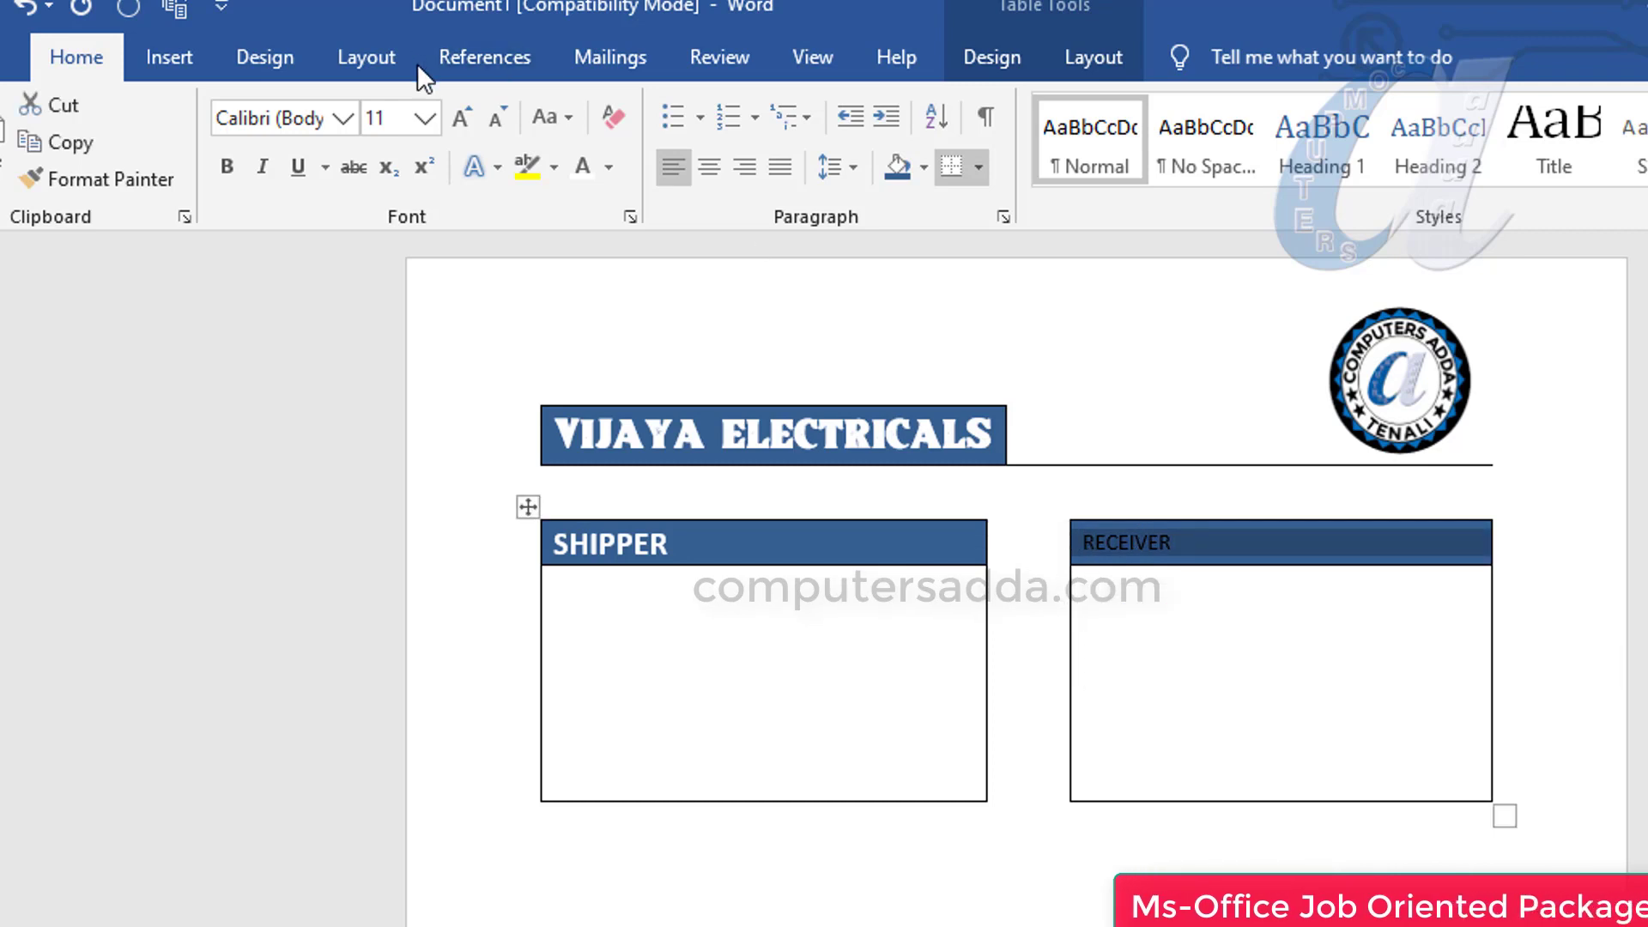
click(465, 118)
click(465, 118)
click(465, 119)
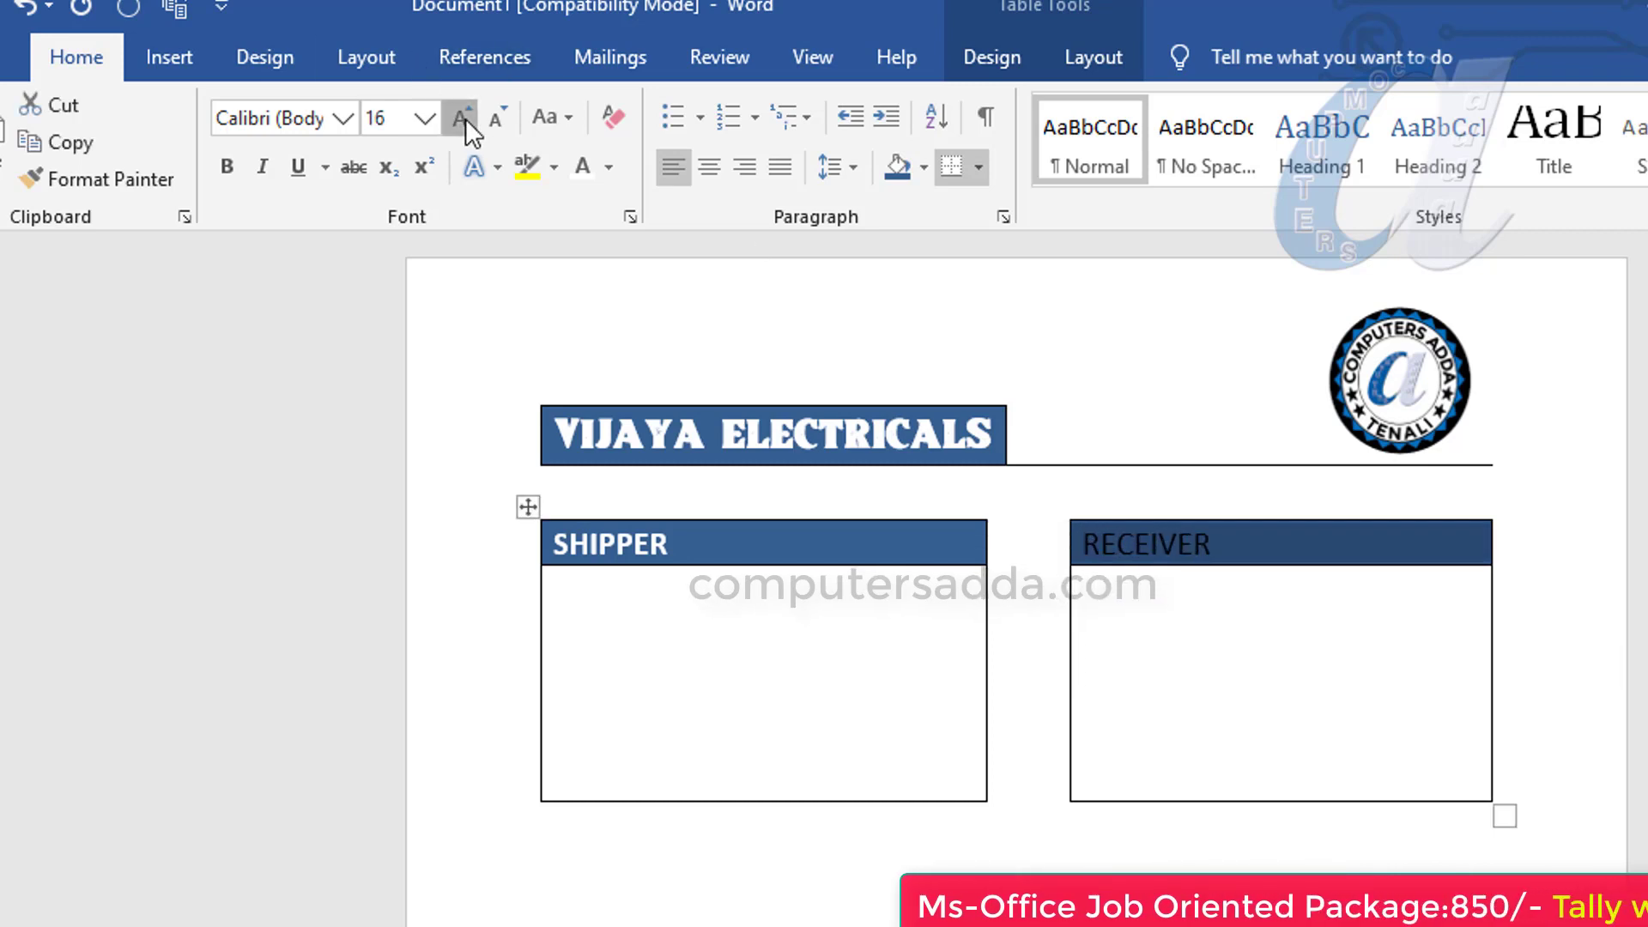
click(465, 118)
click(496, 119)
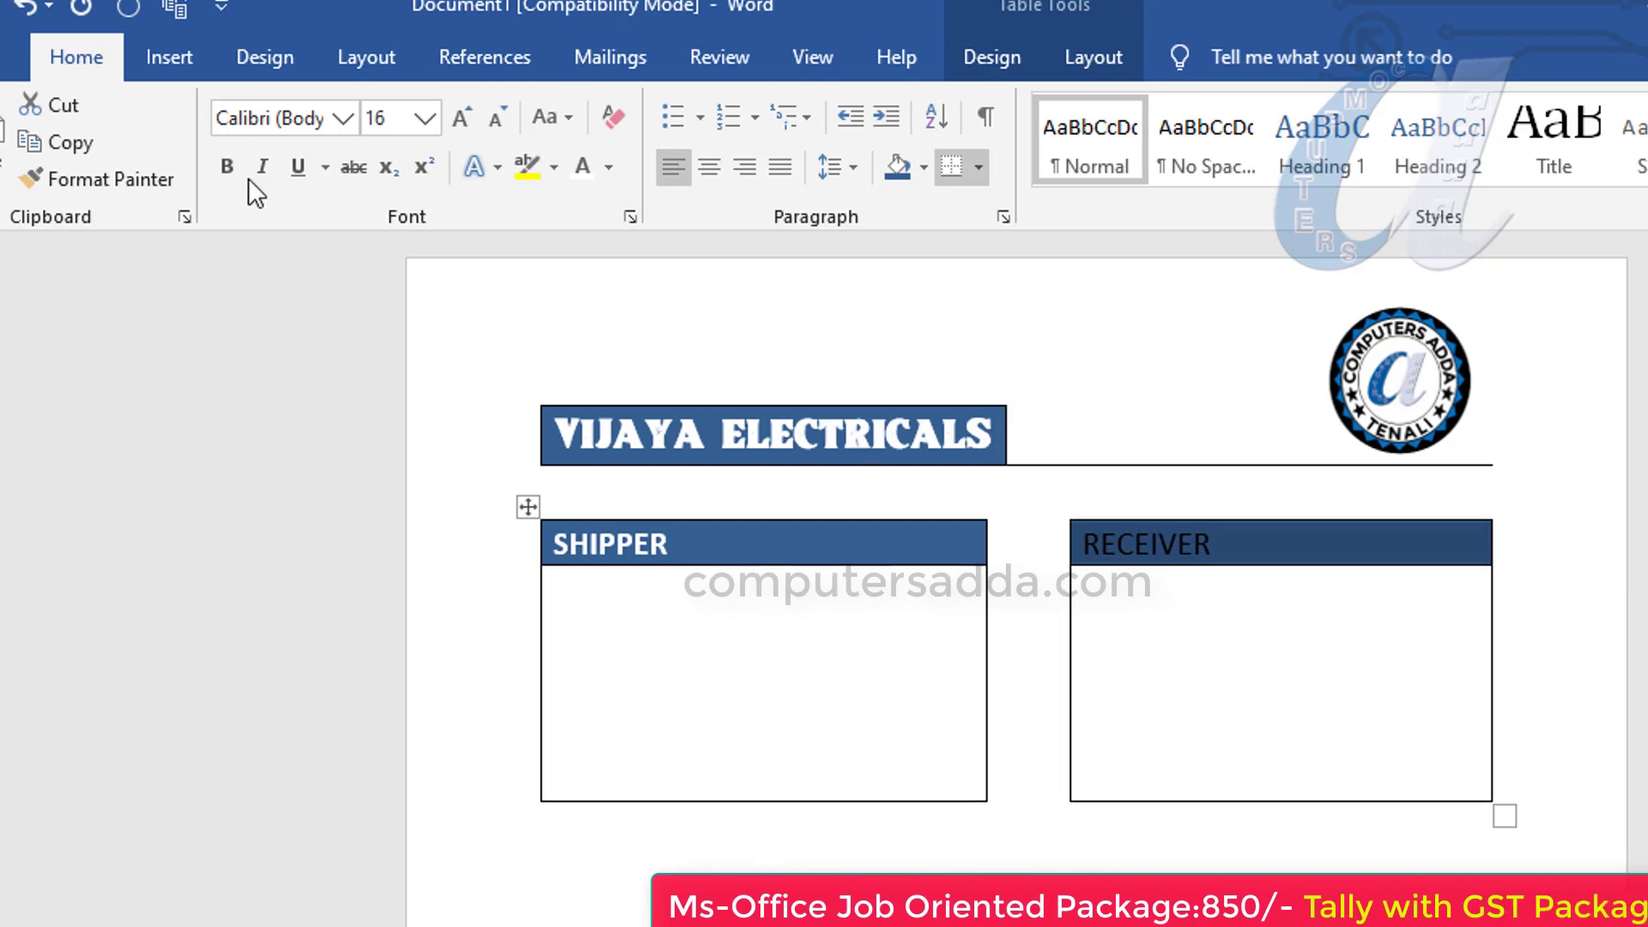
click(227, 166)
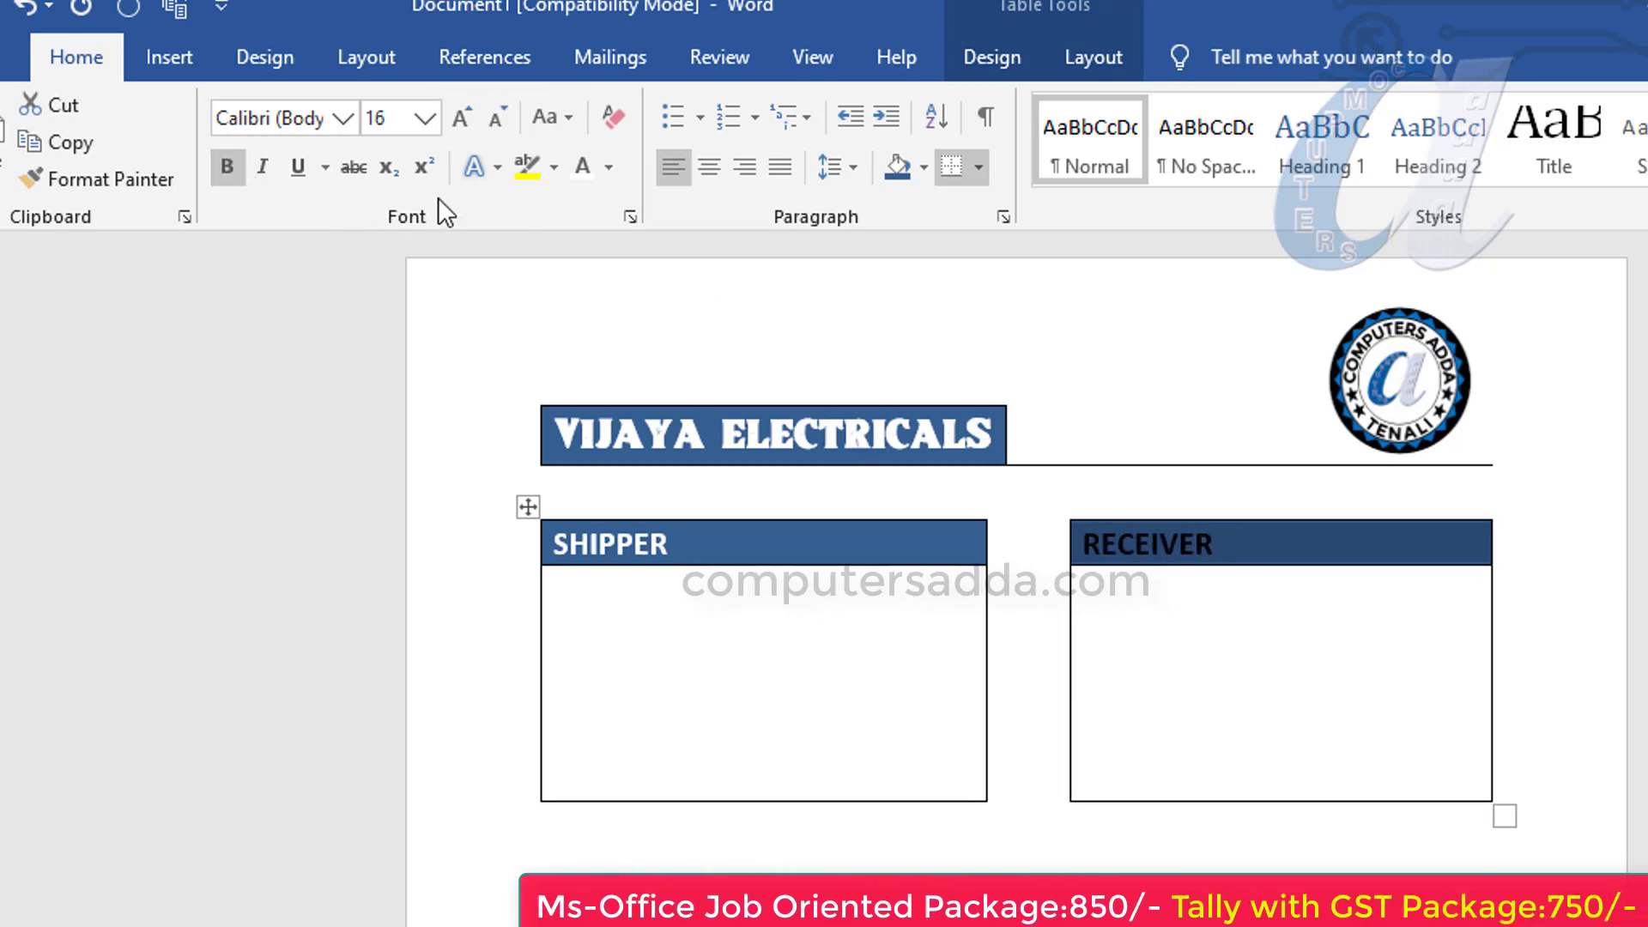
click(582, 168)
click(1233, 542)
Step: Fill the cell under SHIPPER with the pasted labels from Name to Email ID, at 12 pt, left-aligned and vertically centered
click(564, 601)
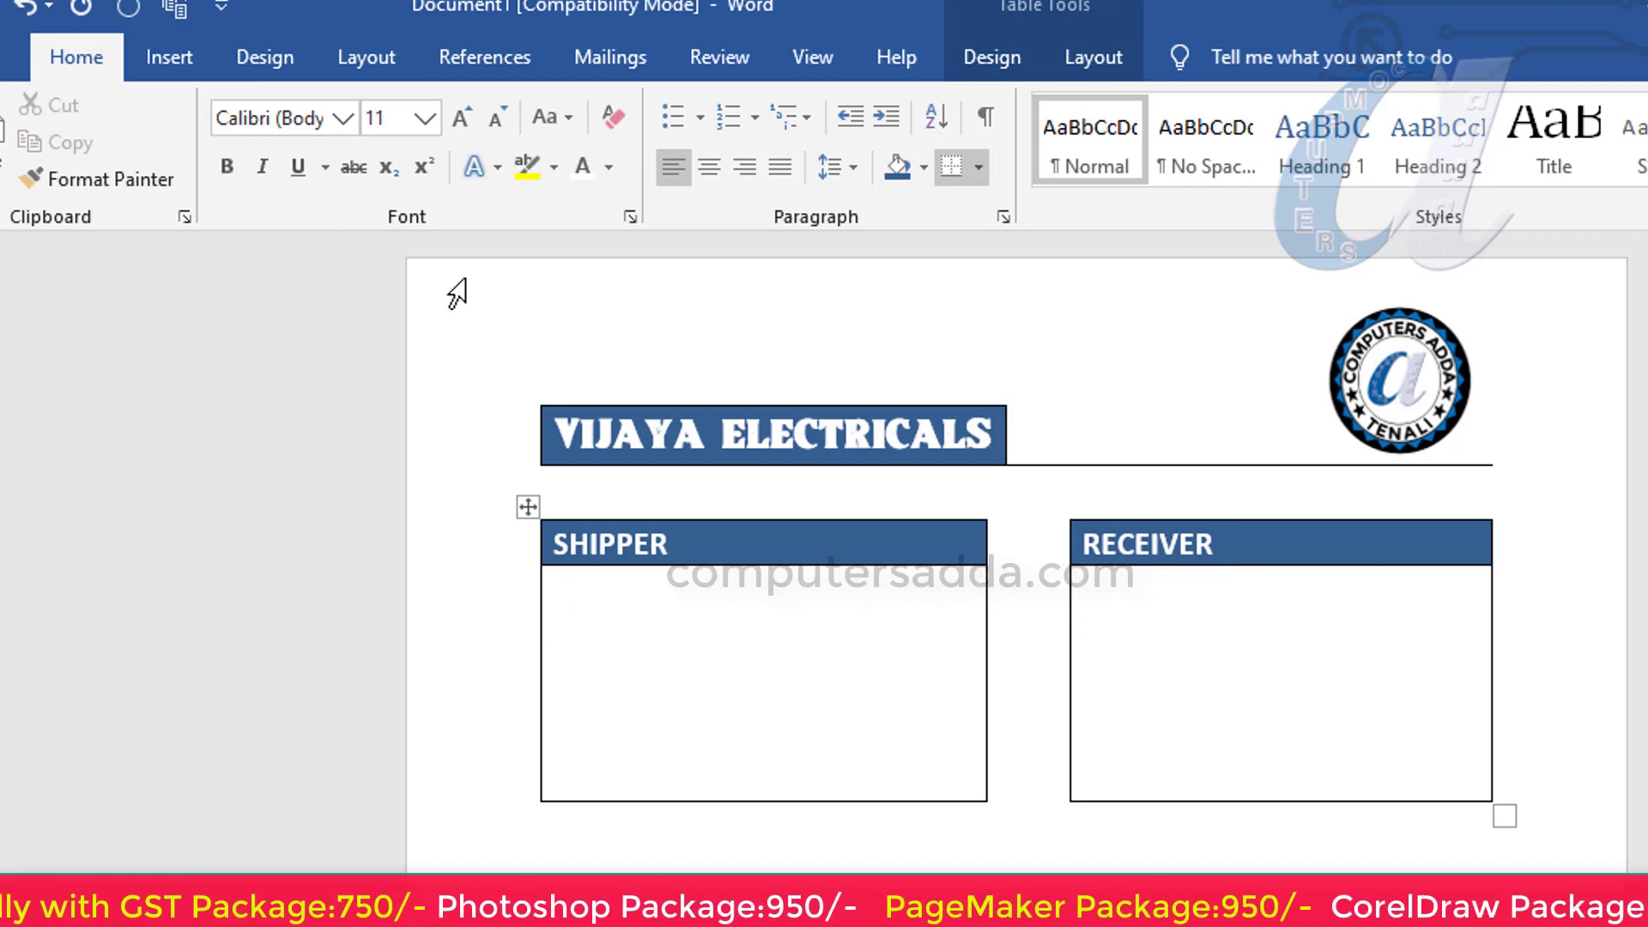
click(466, 111)
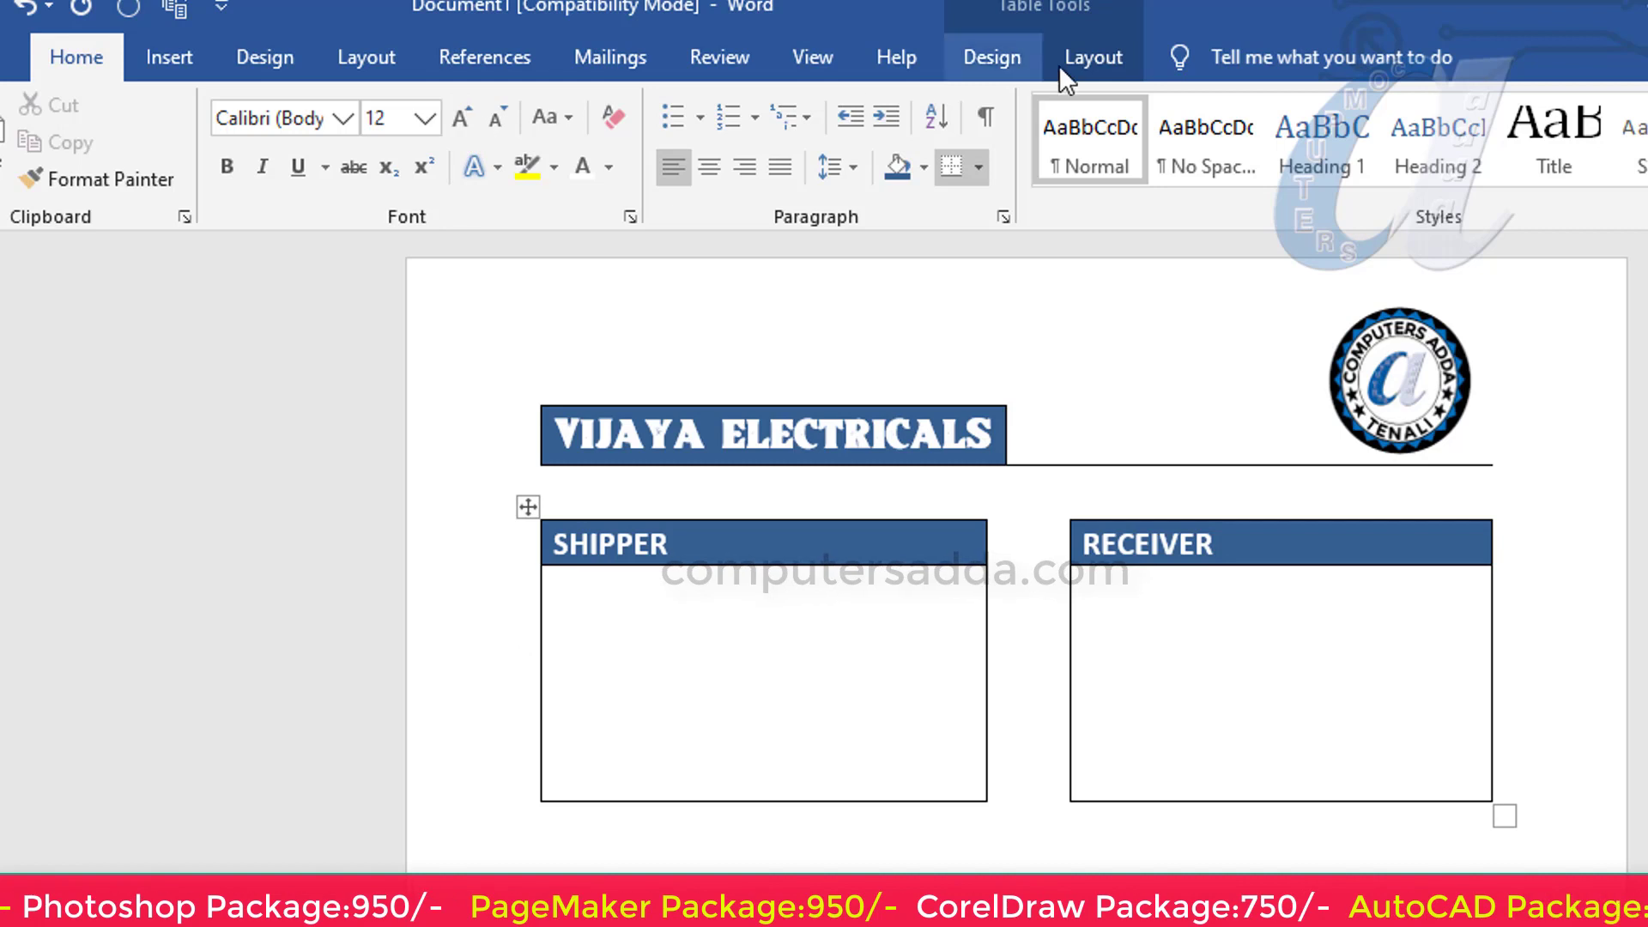
click(1083, 52)
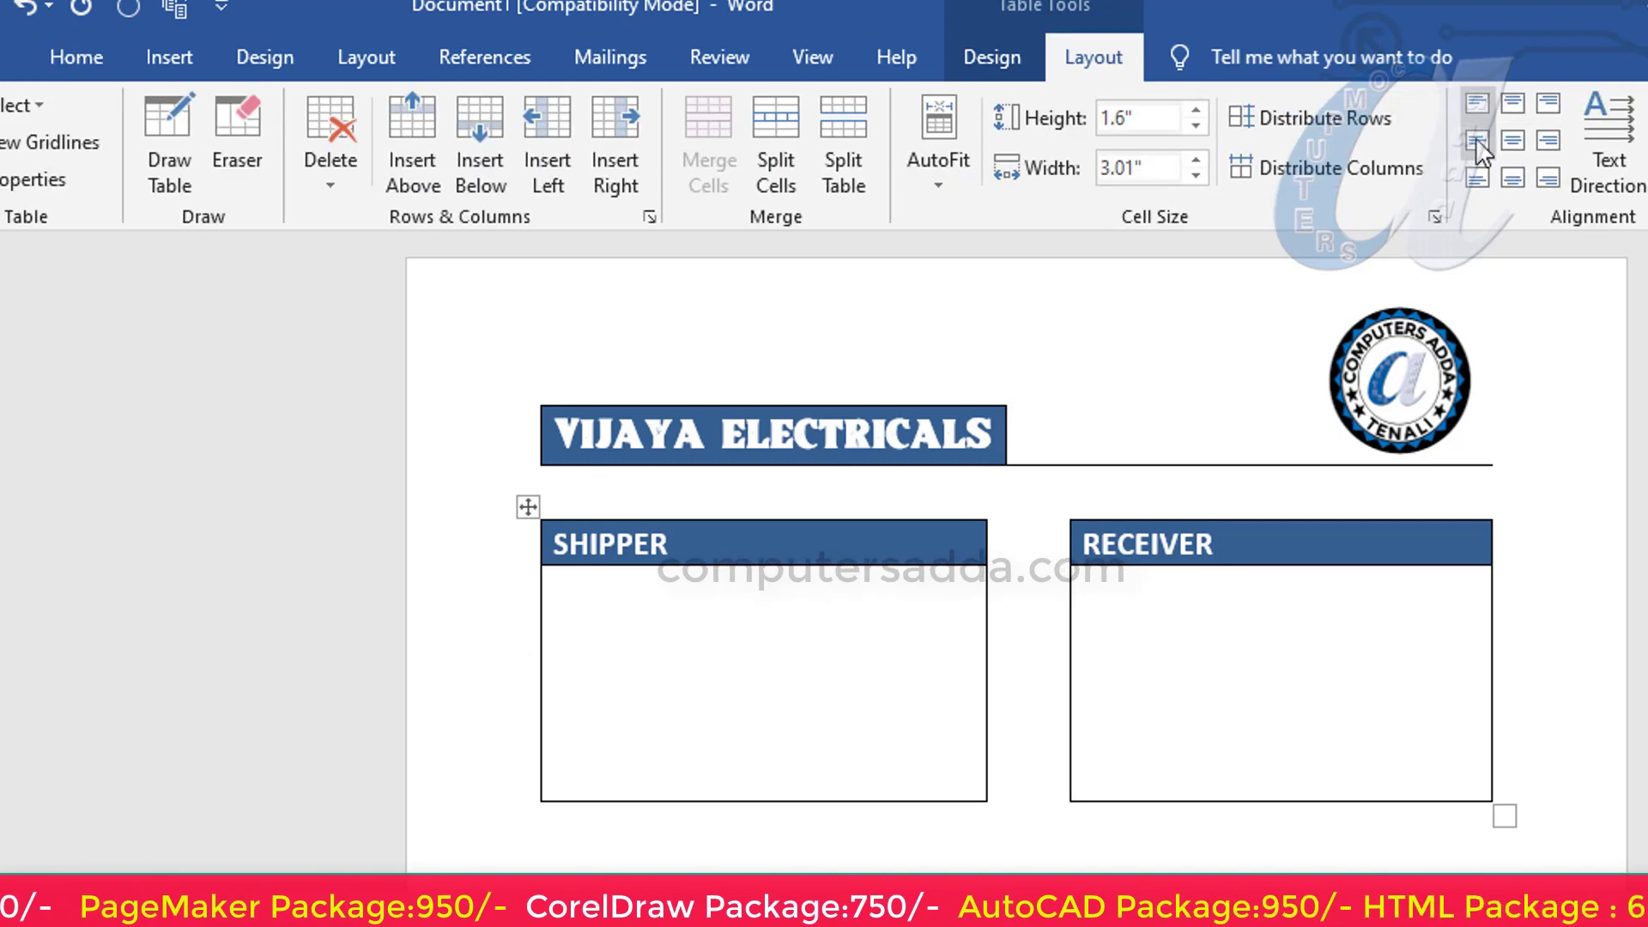
click(1477, 140)
click(562, 682)
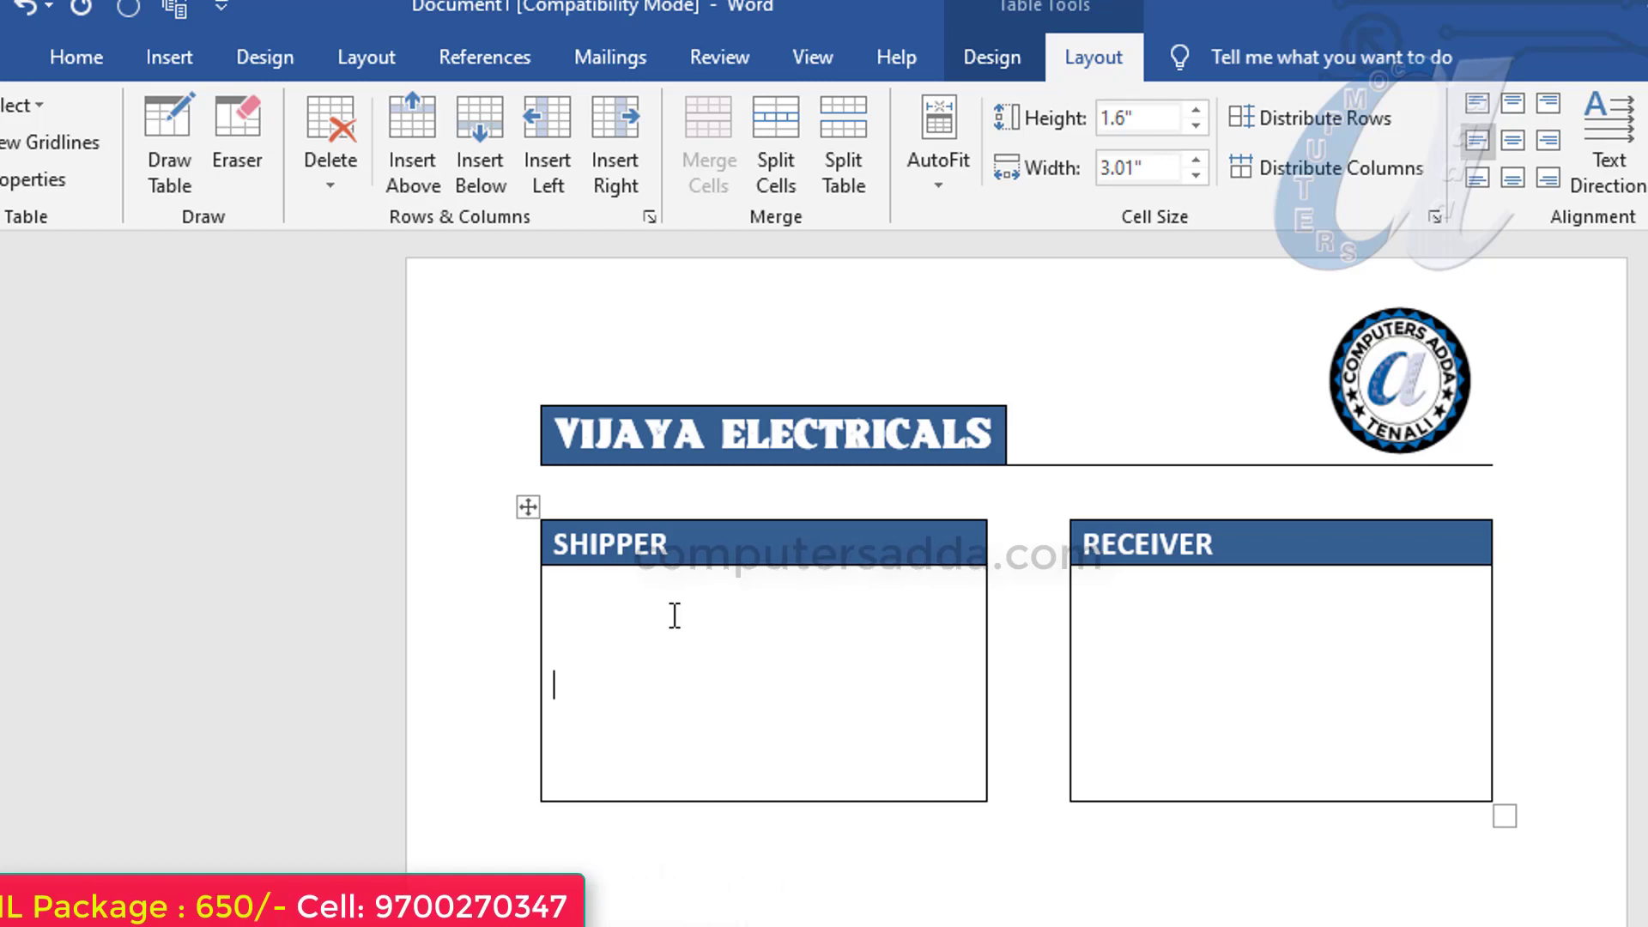
key(ctrl+v)
Step: Copy the shipper's contact labels into the cell under RECEIVER and align them left and vertically centered
drag(635, 776, 555, 593)
key(ctrl+c)
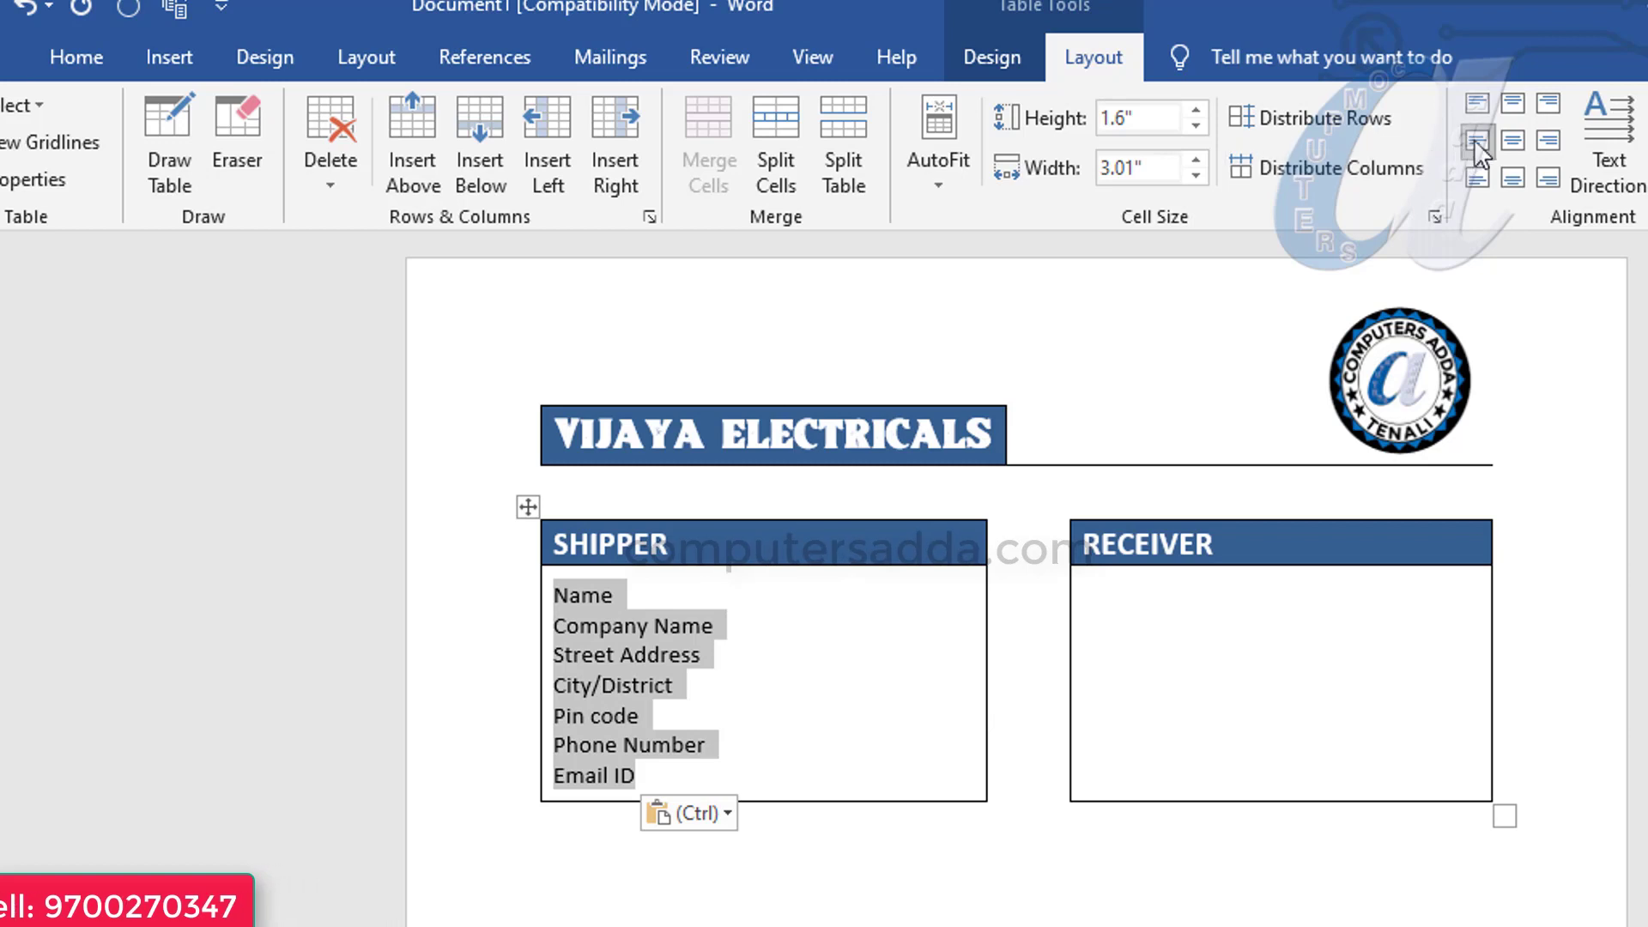
click(45, 41)
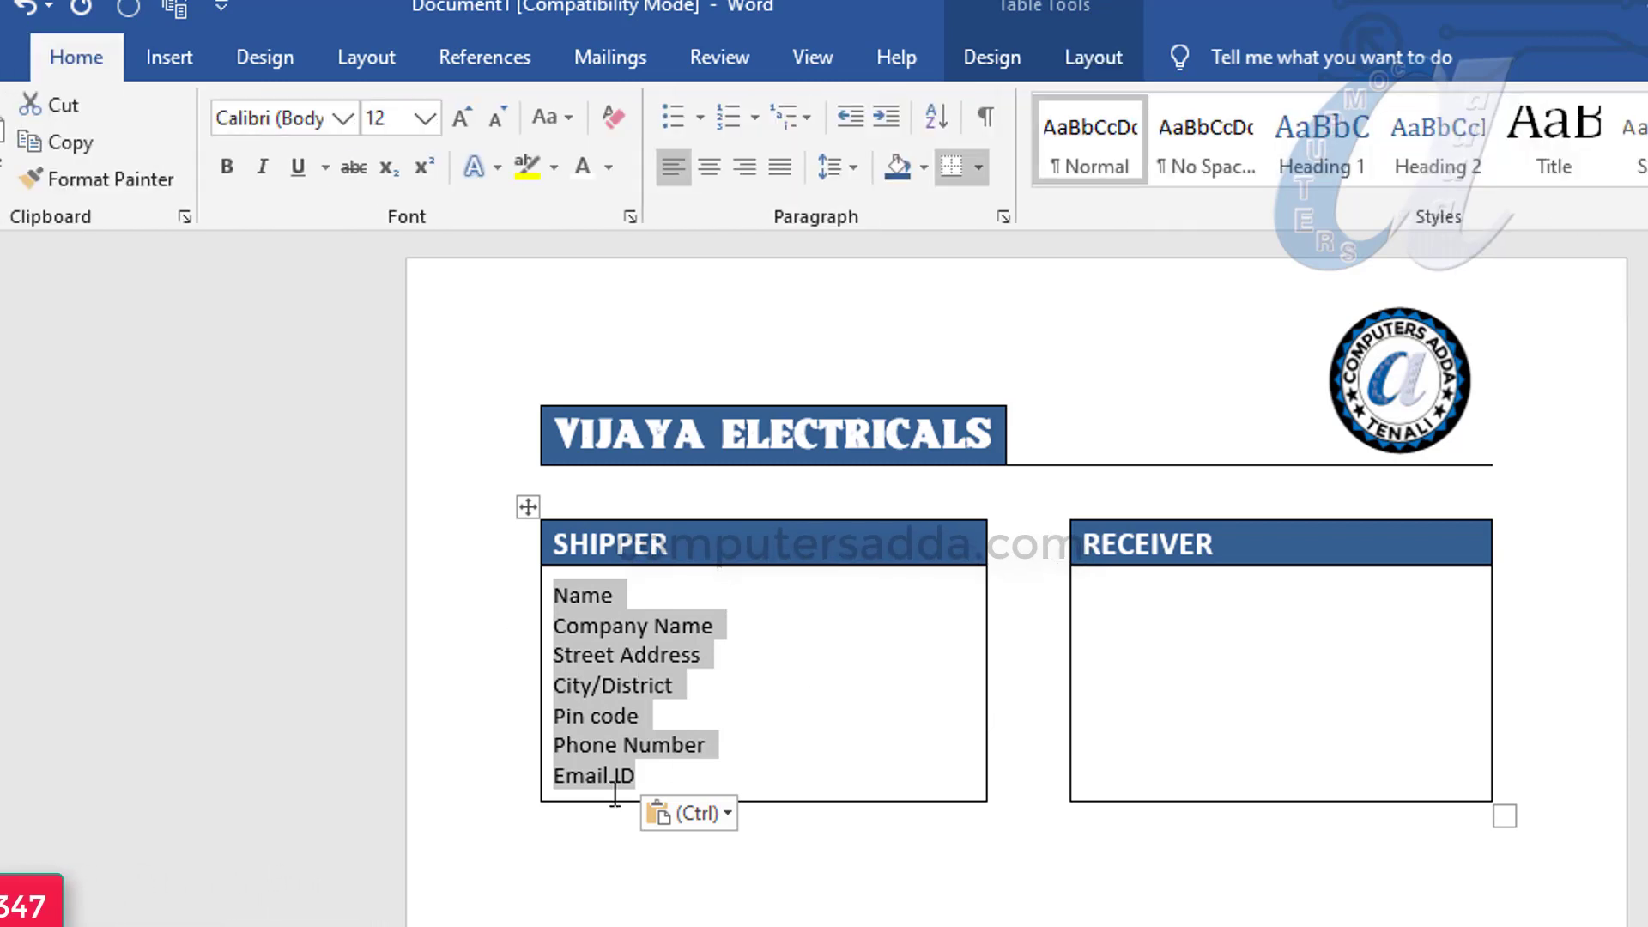
click(1125, 615)
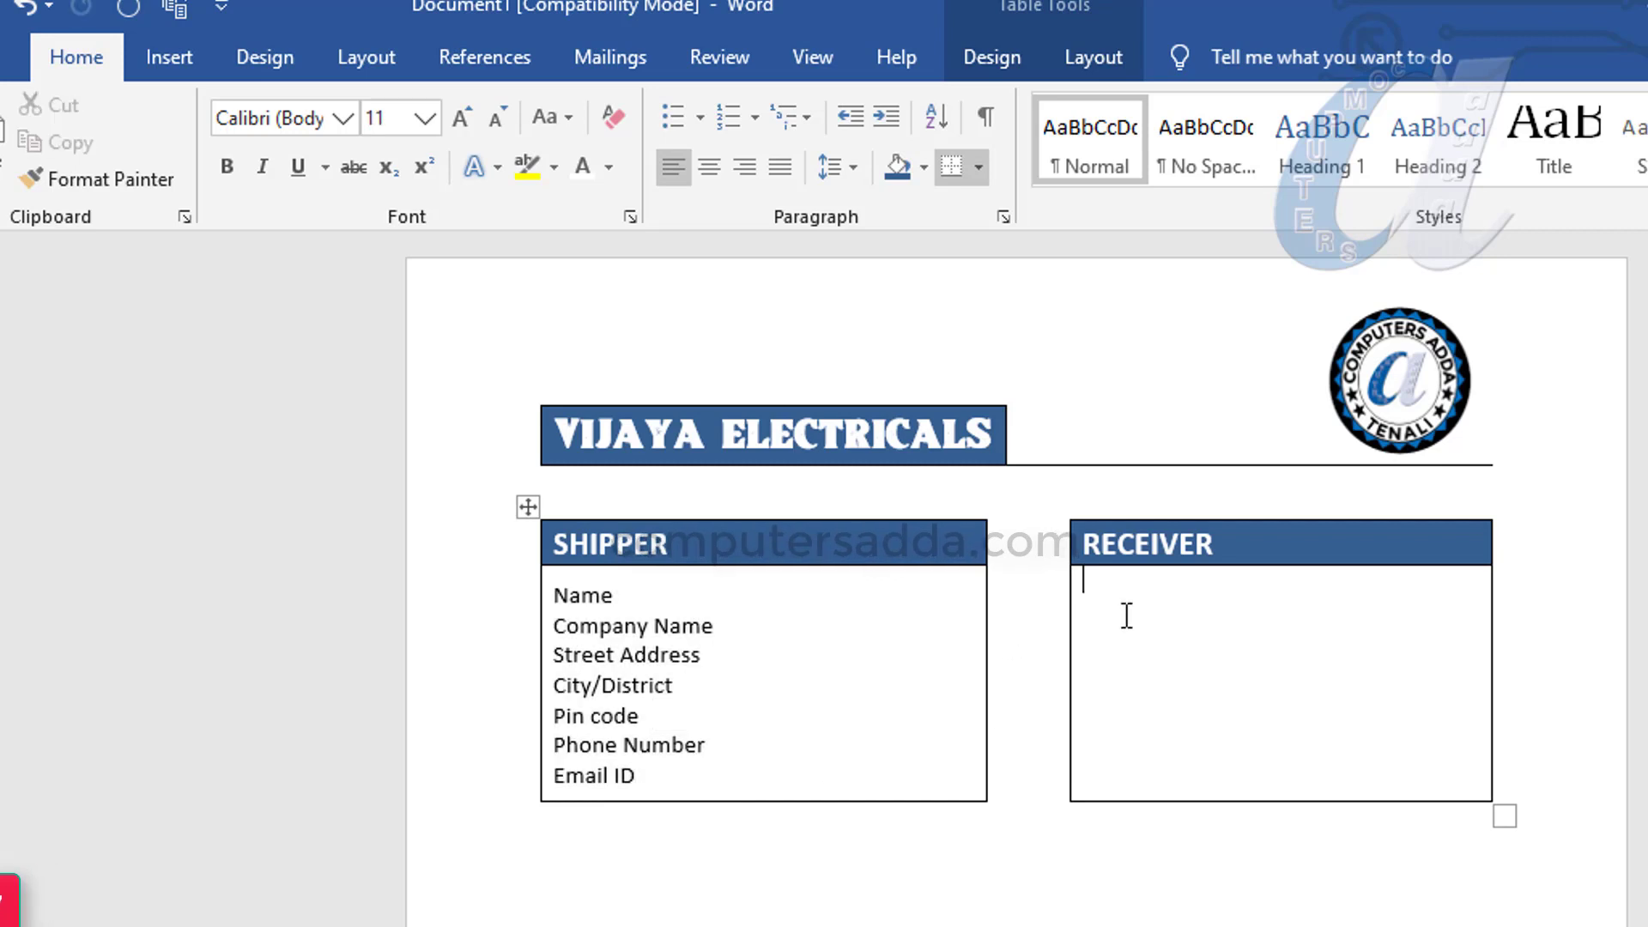
key(ctrl+v)
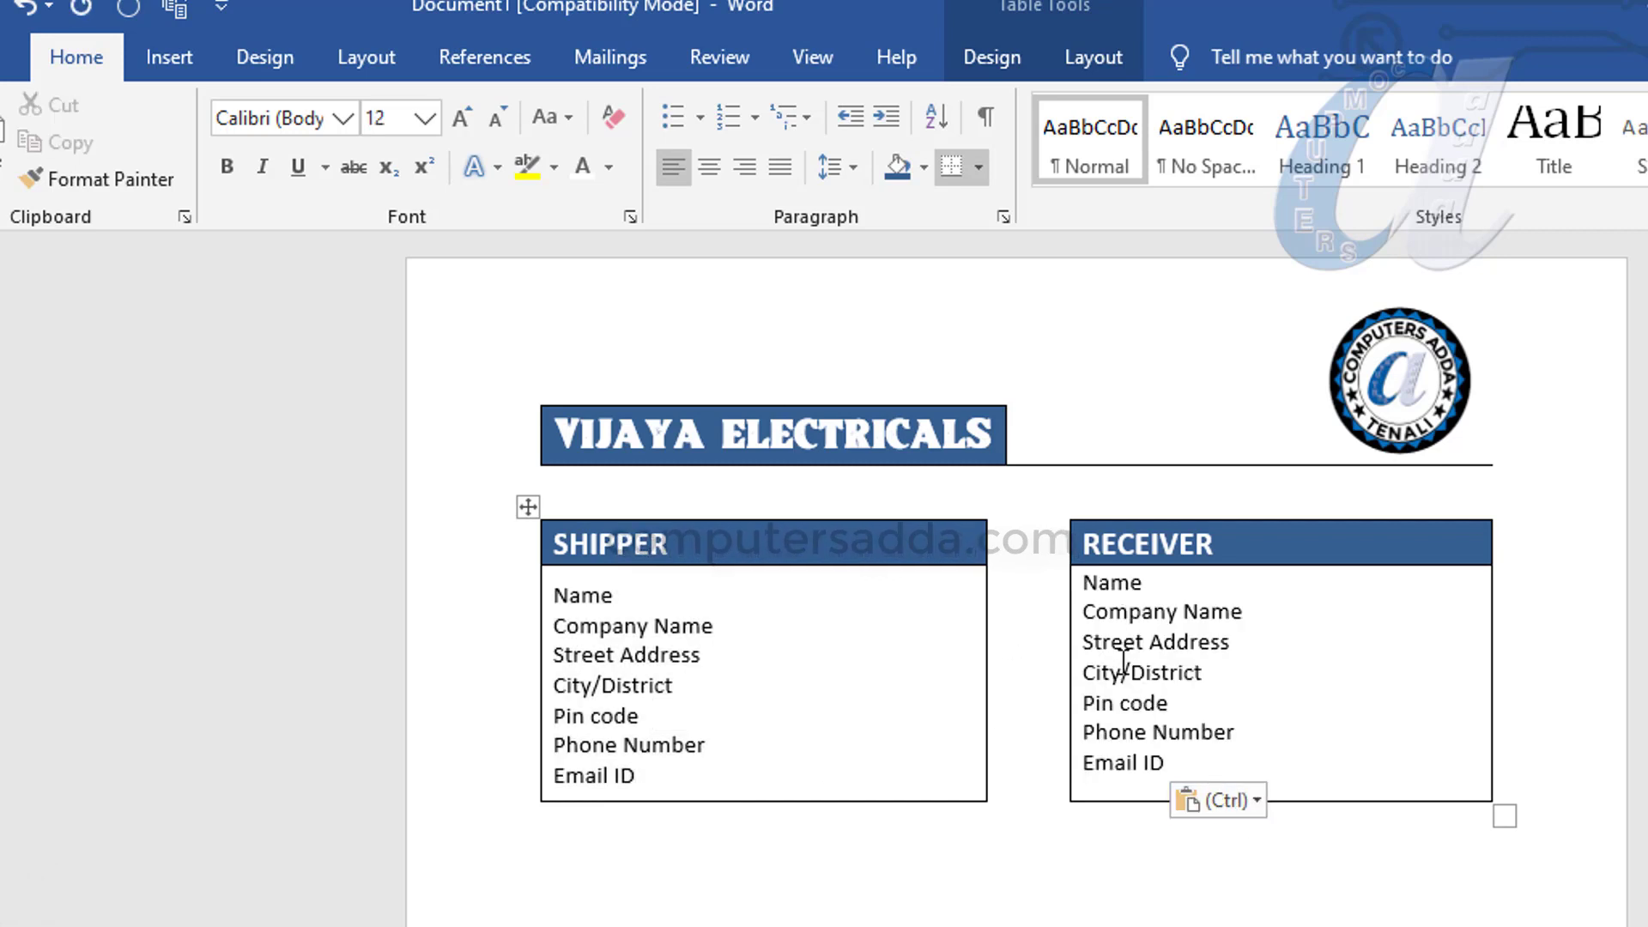
drag(1165, 764, 1083, 582)
click(1092, 58)
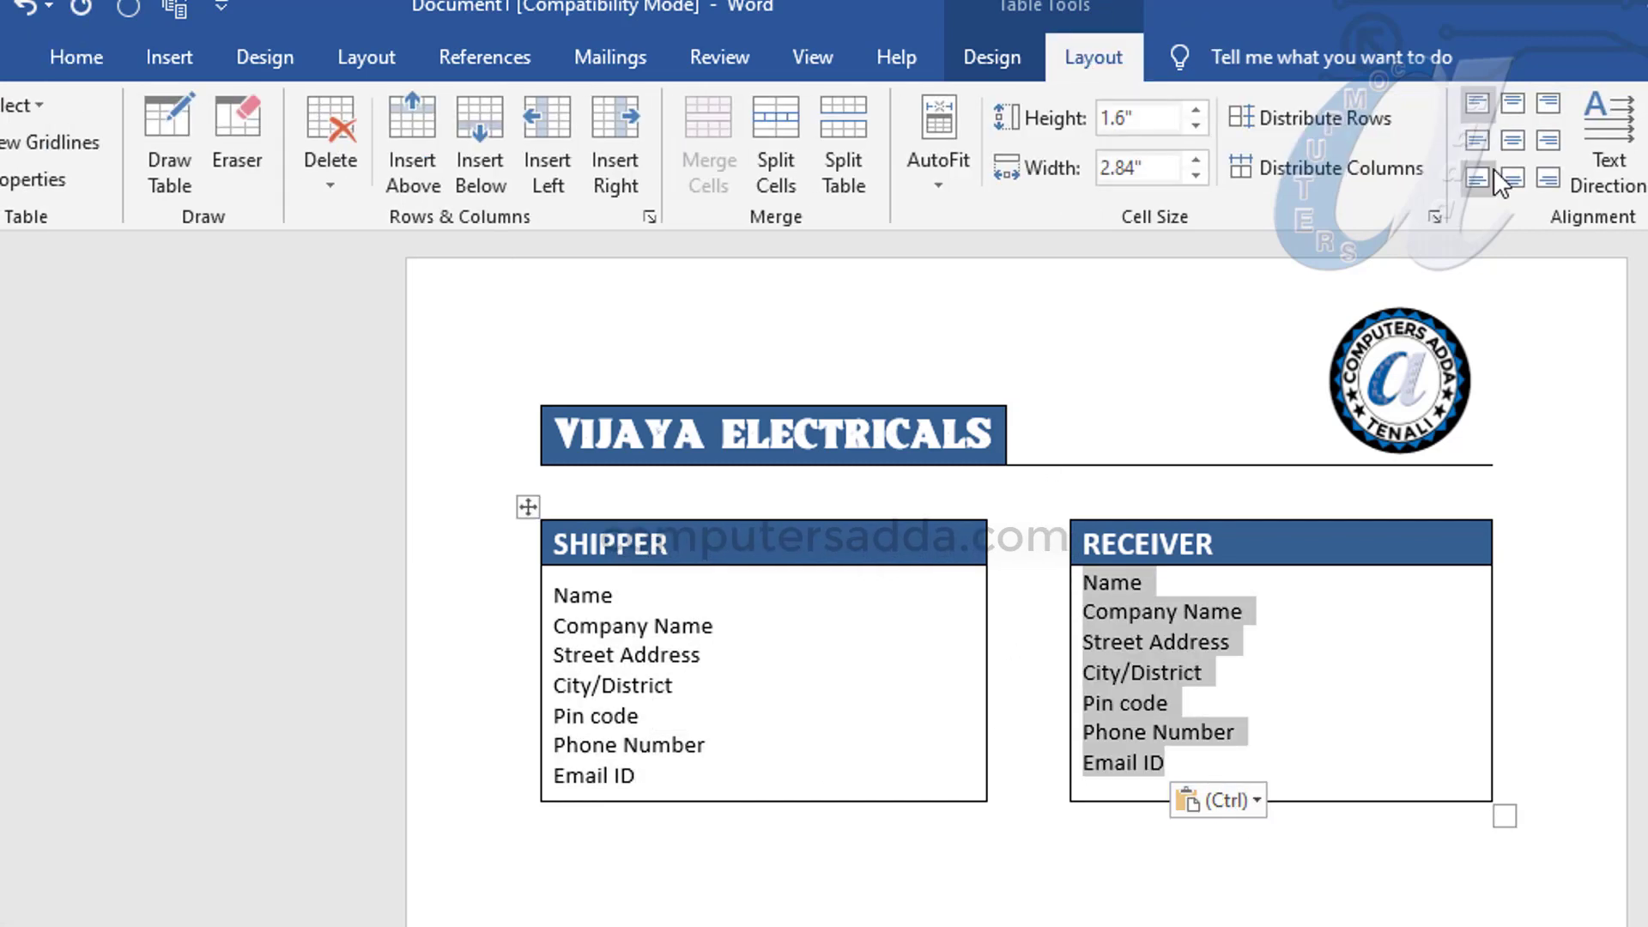
click(1476, 142)
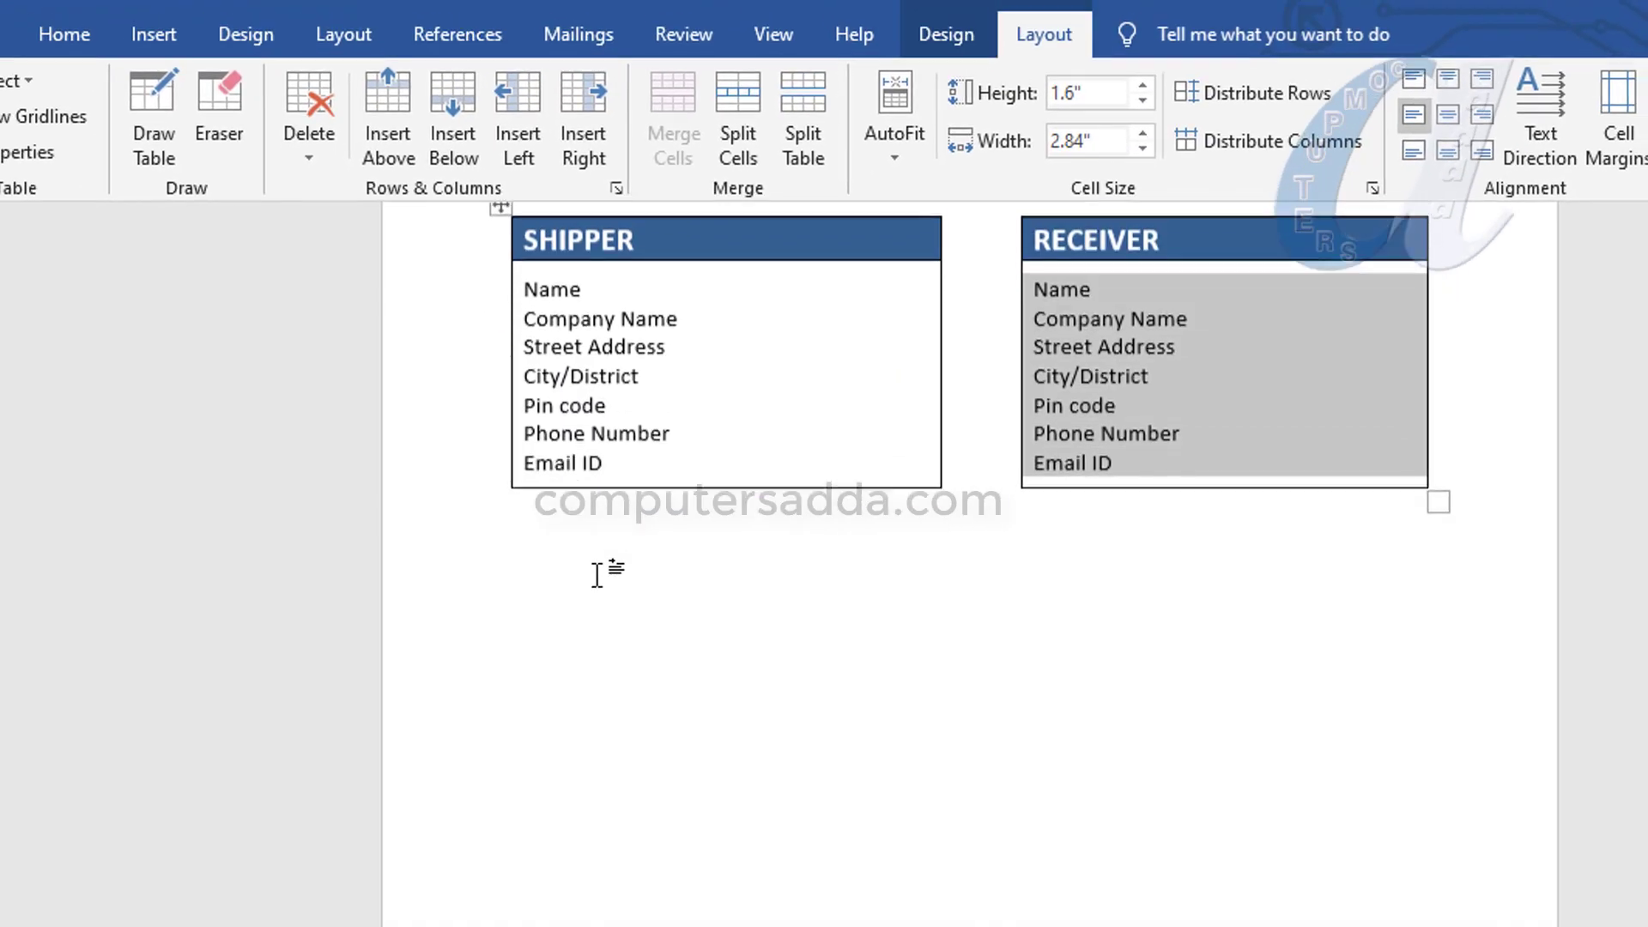
Step: Insert a table with three columns and two rows below the shipper and receiver blocks
scroll(558, 549, down, 1)
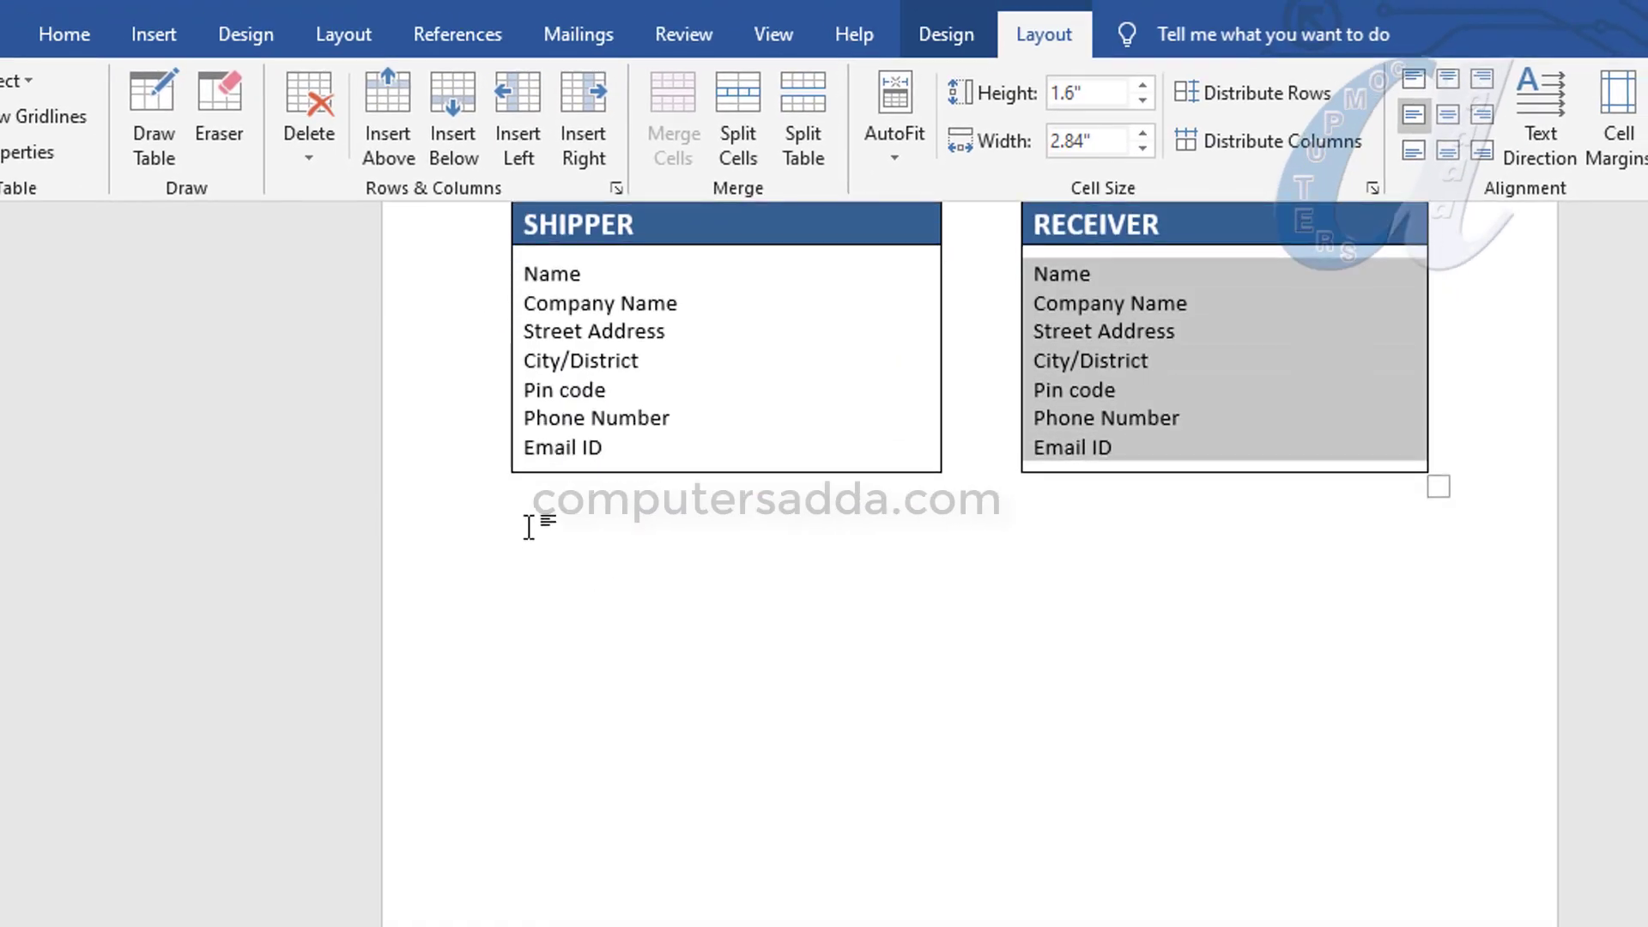
click(526, 525)
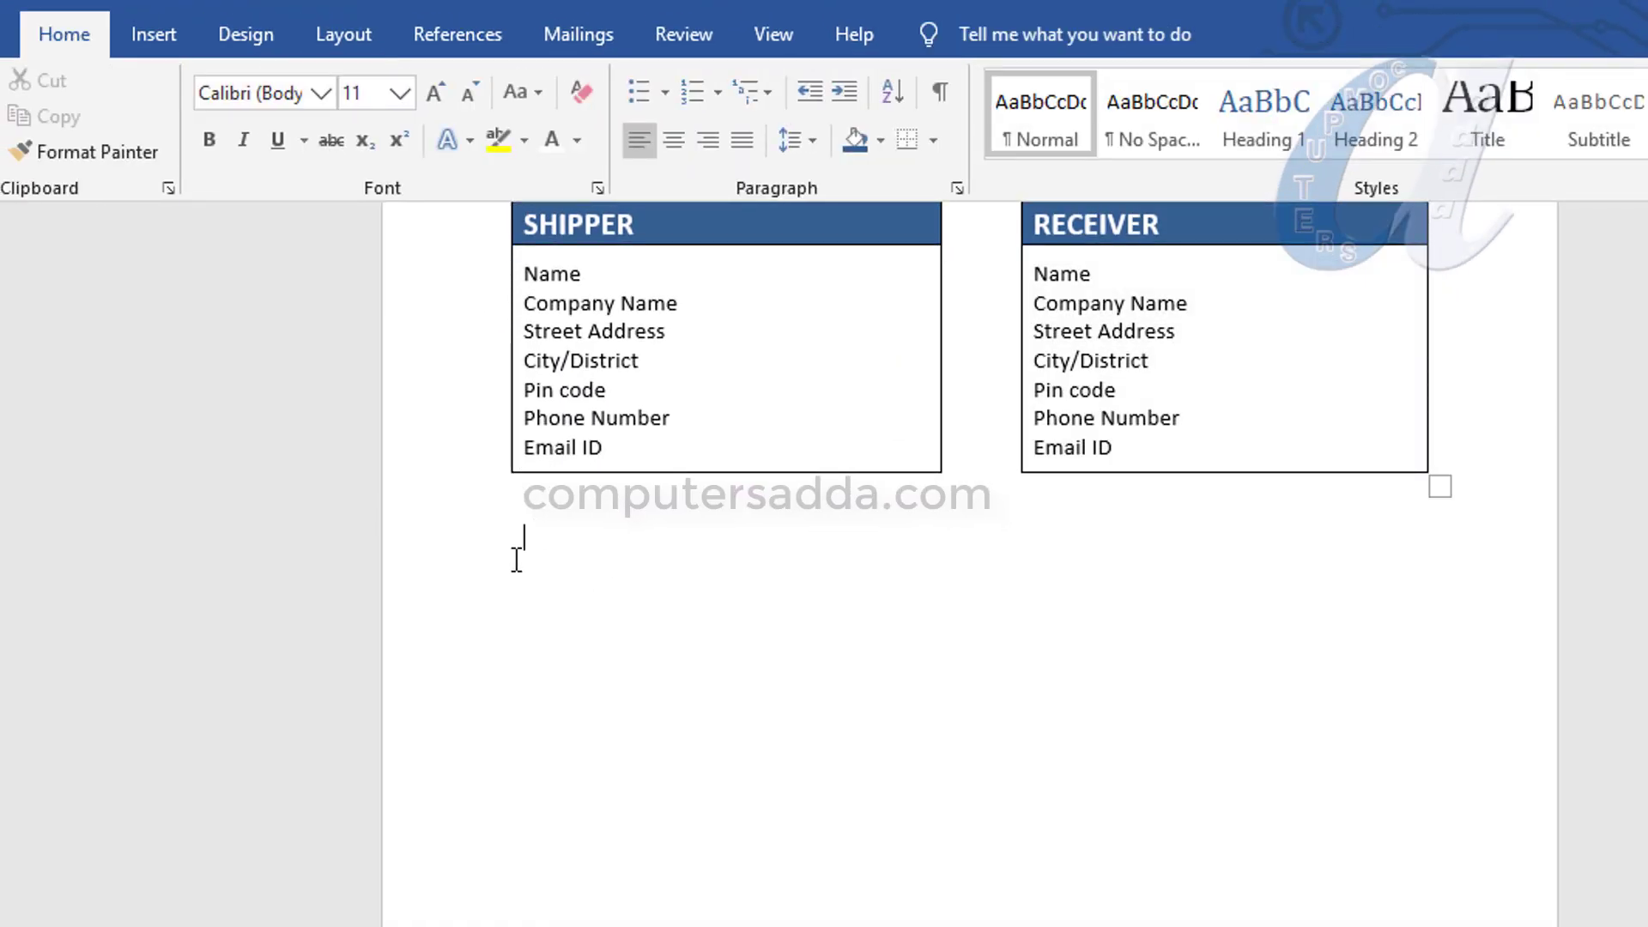
click(174, 34)
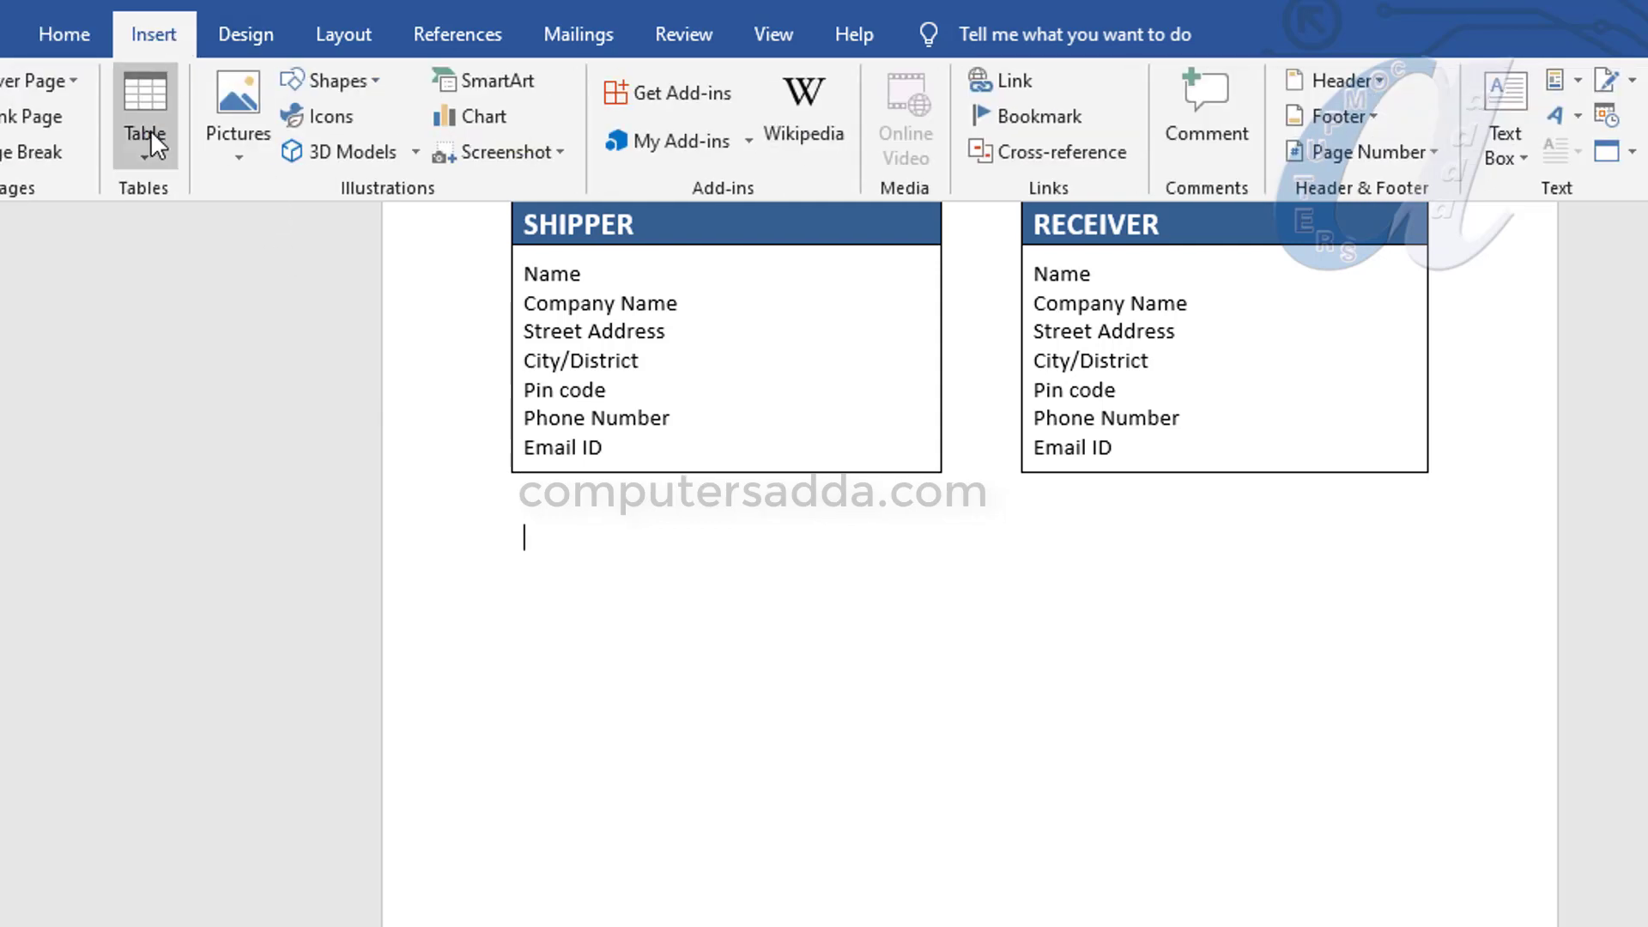
click(144, 159)
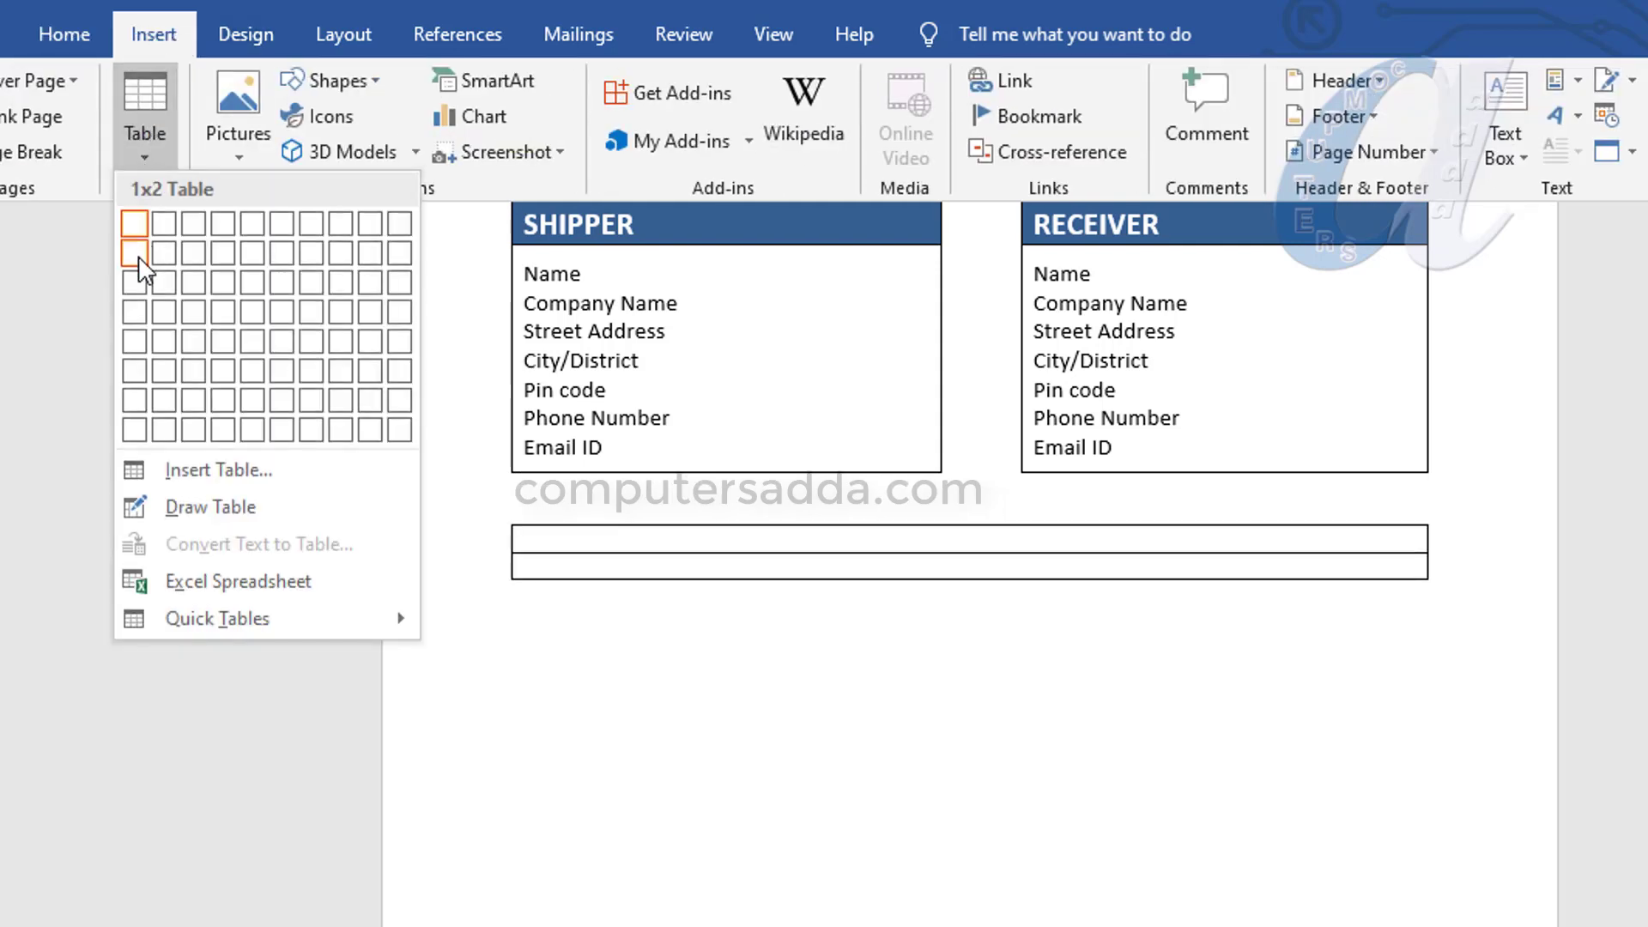
click(197, 255)
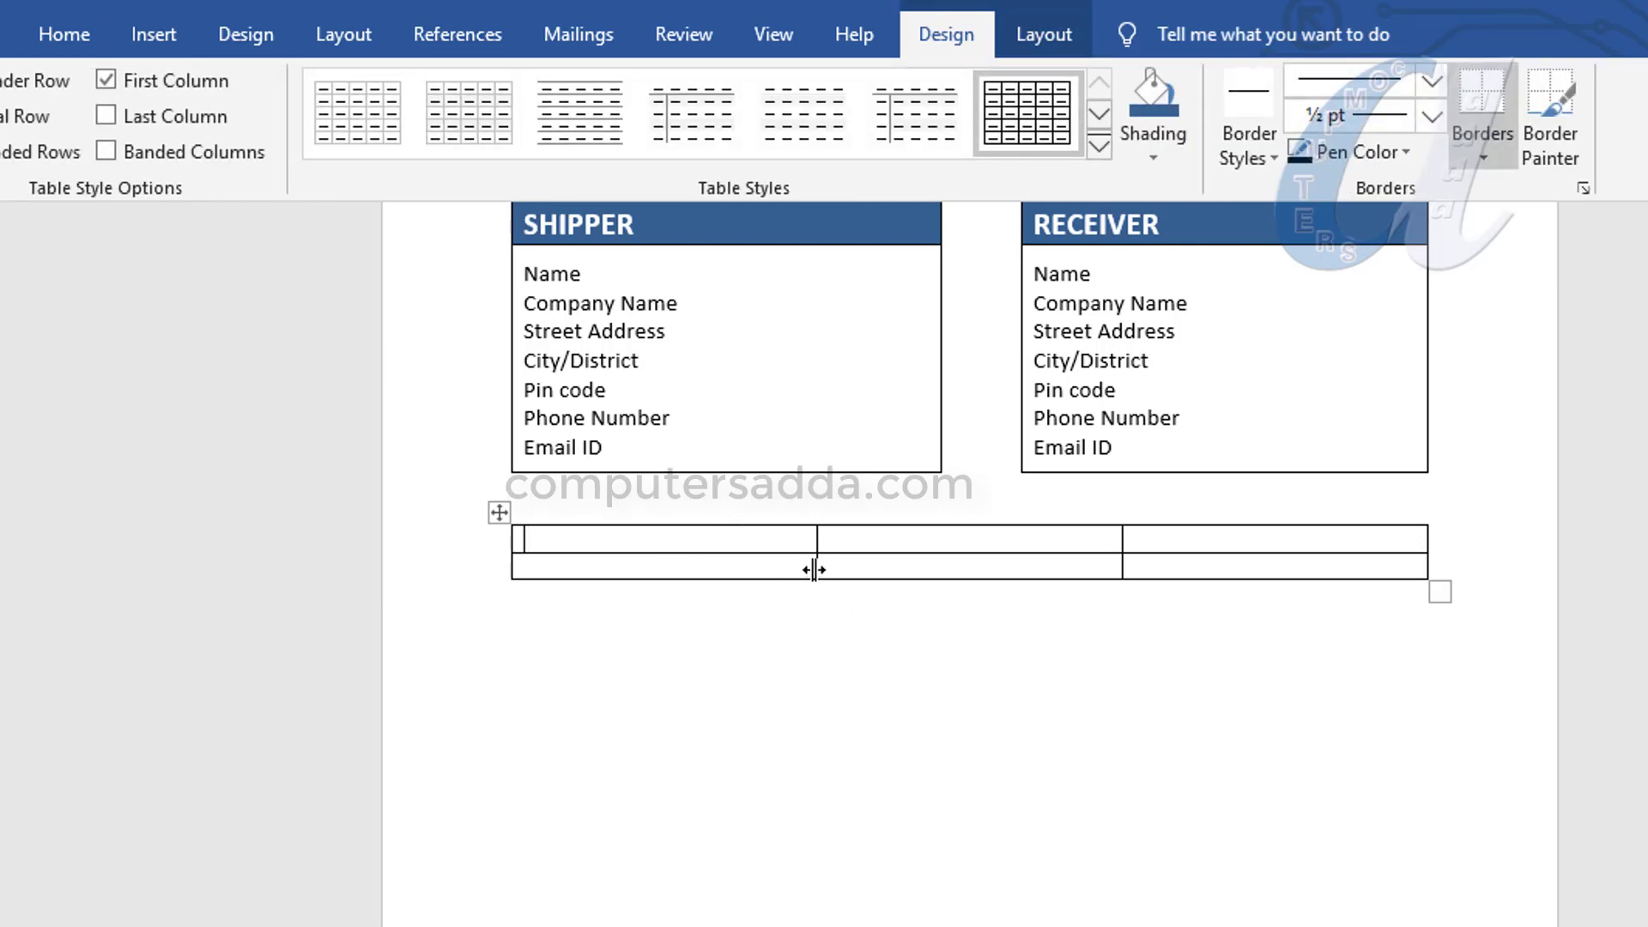
Step: Widen the new table's first column to match the SHIPPER block's edge, and move the second divider to narrow the third column
drag(815, 569, 948, 597)
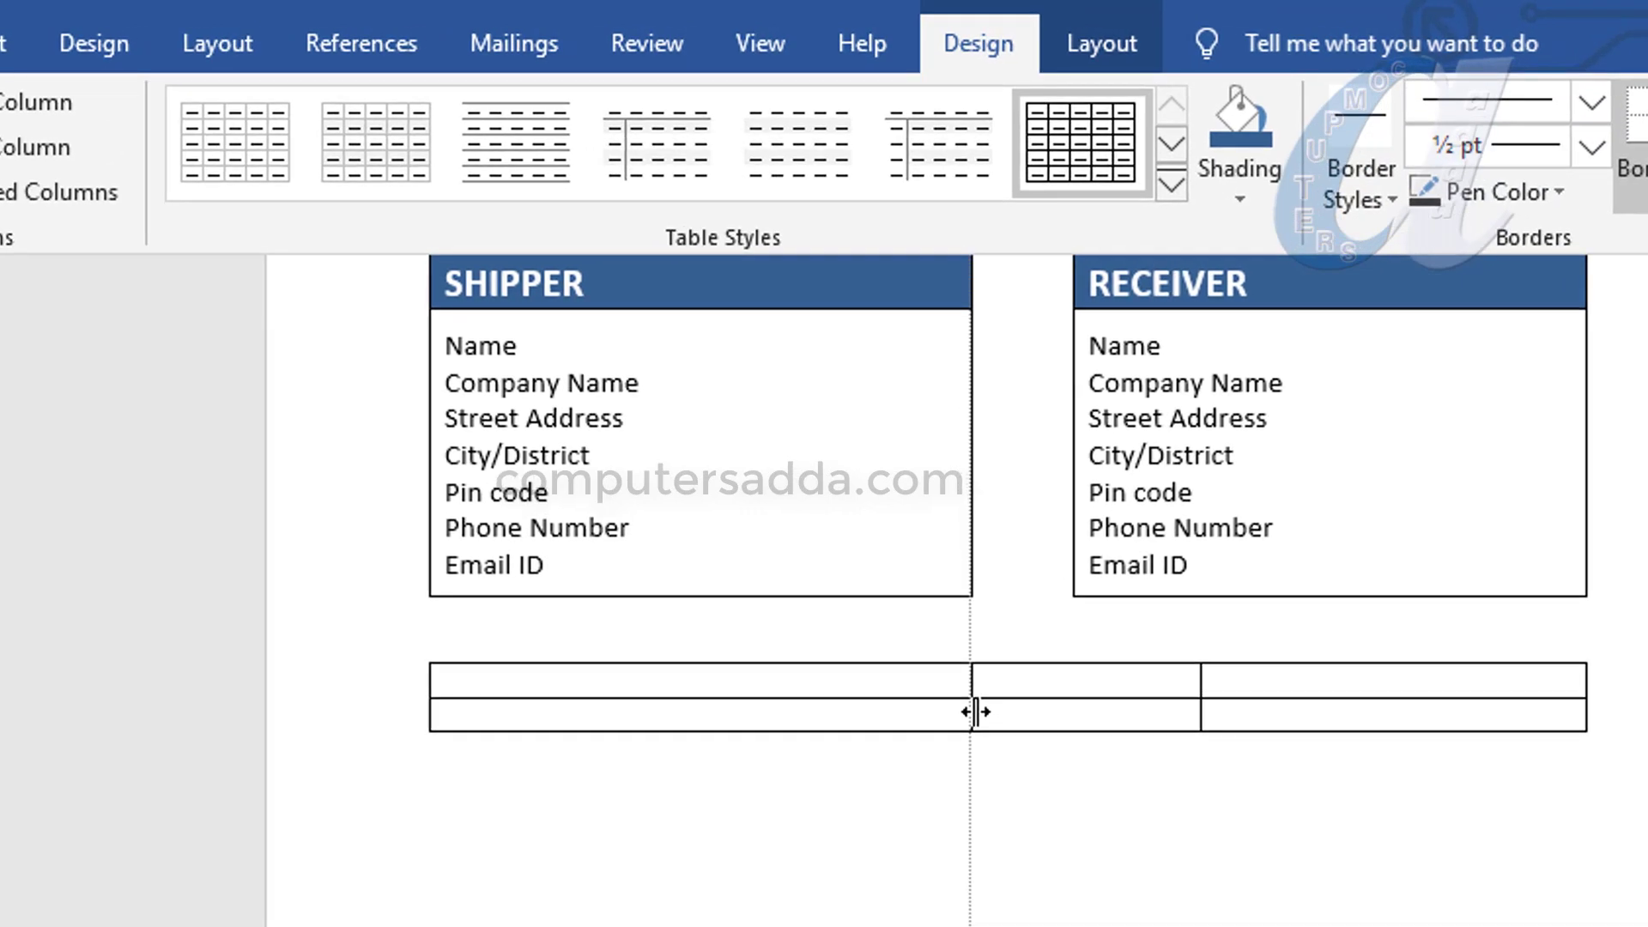
drag(975, 711, 973, 716)
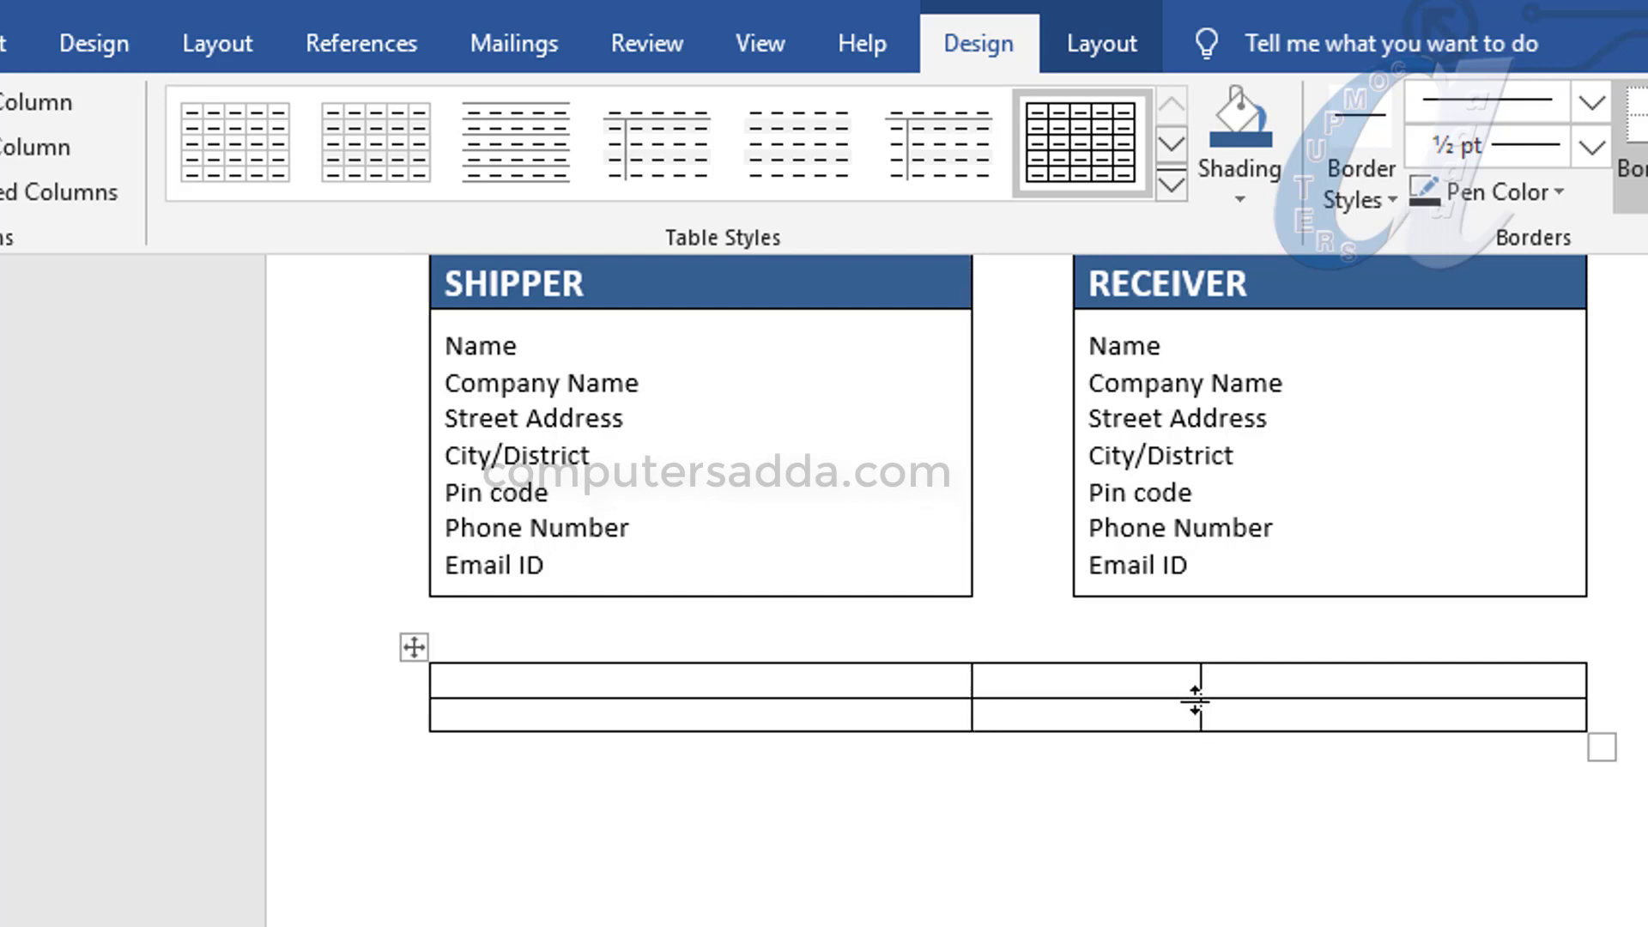
drag(1199, 715, 1367, 716)
Step: Set both rows of the new table to 0.4" high and center all cells horizontally and vertically
drag(864, 675, 1402, 710)
click(1098, 43)
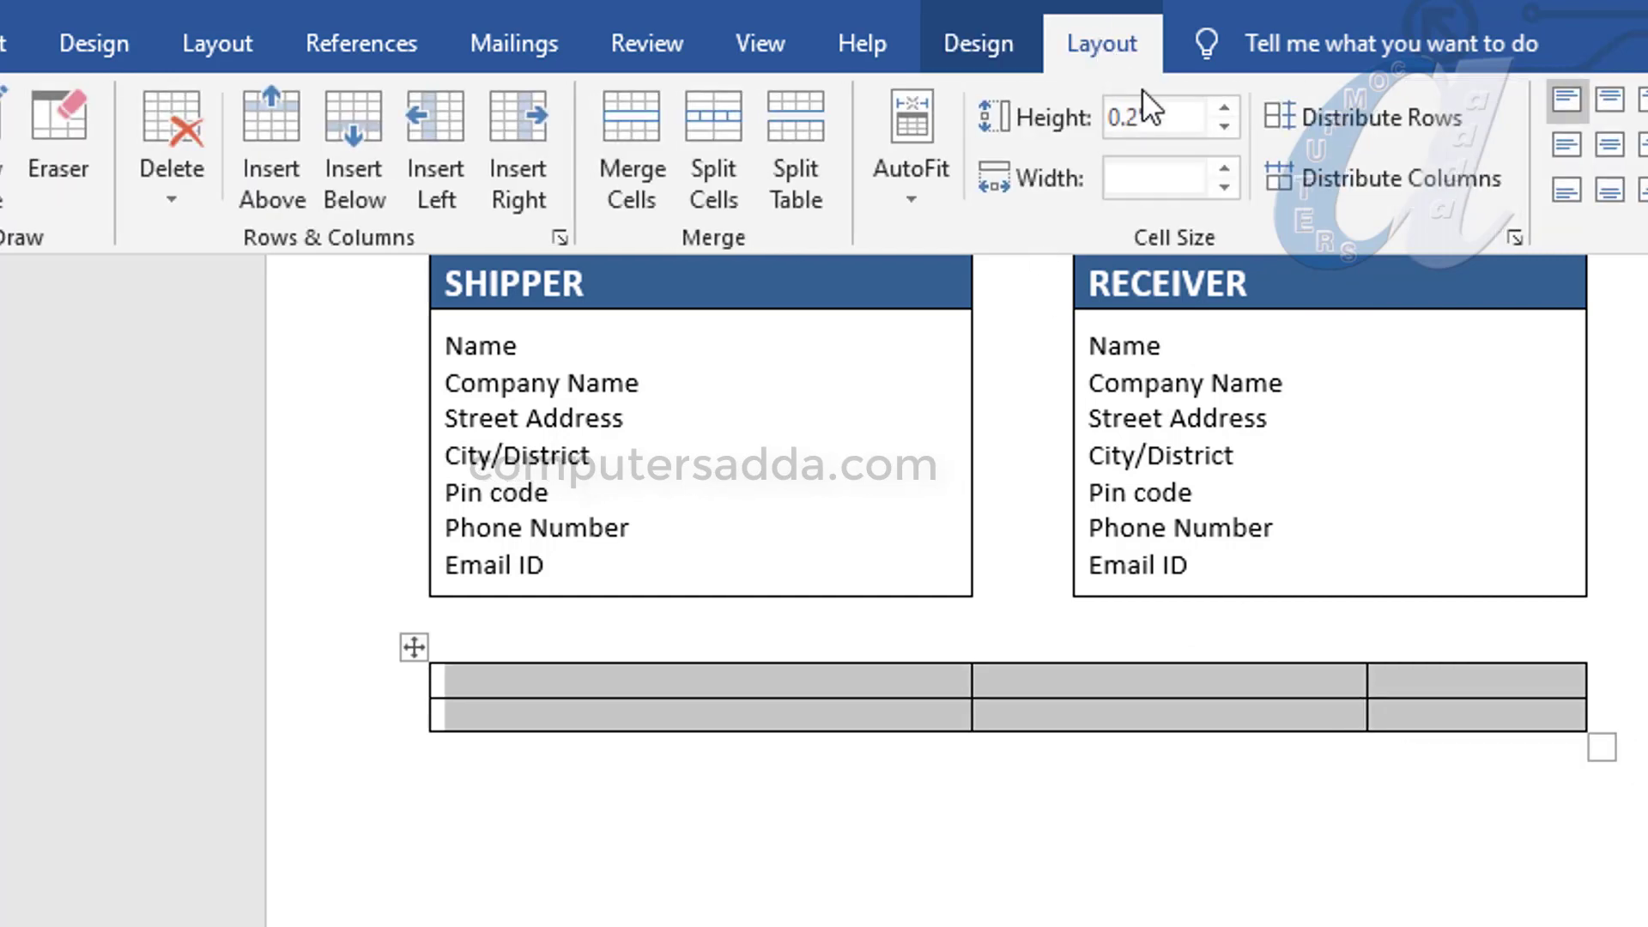
click(1225, 106)
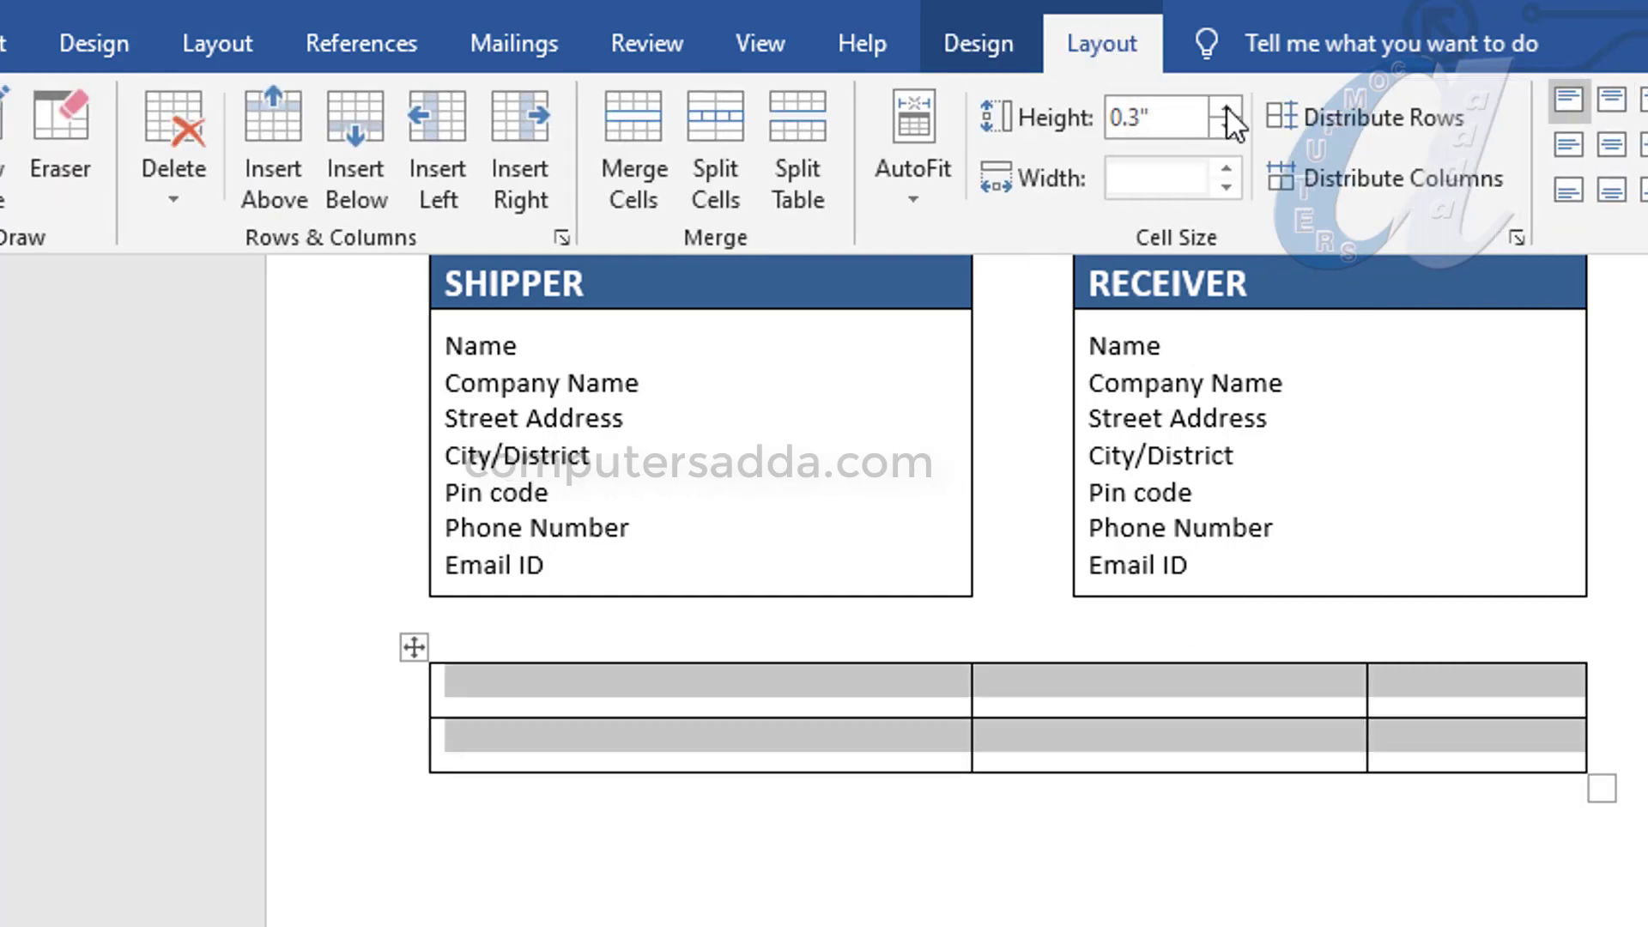
click(1225, 105)
click(693, 763)
drag(665, 700, 1474, 779)
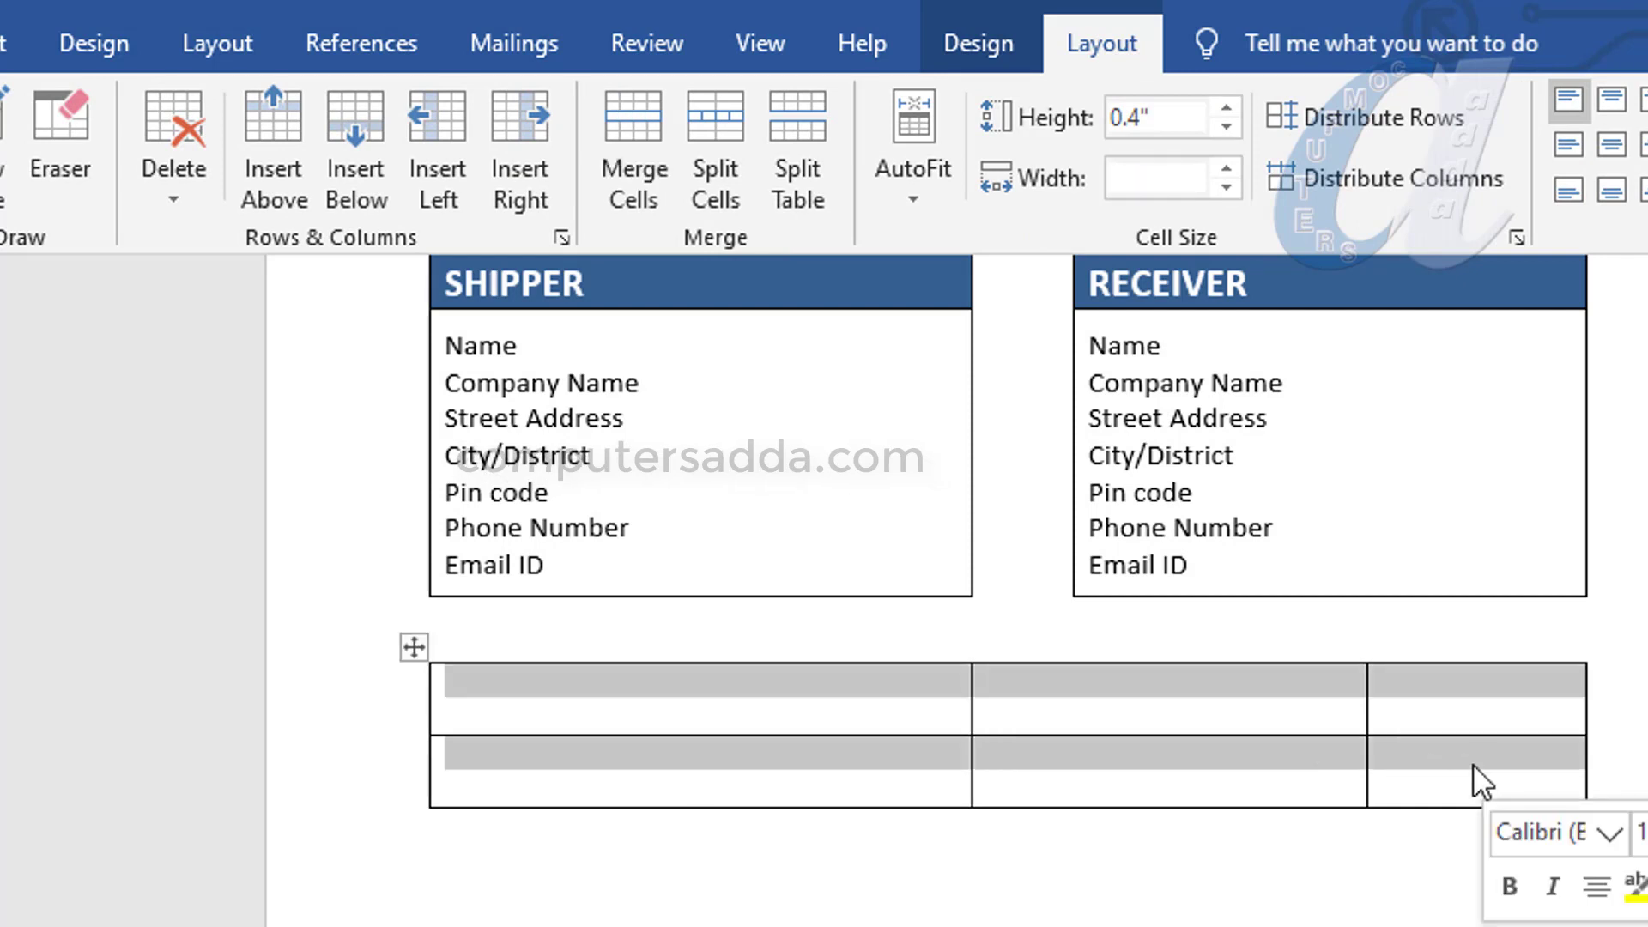
click(1611, 143)
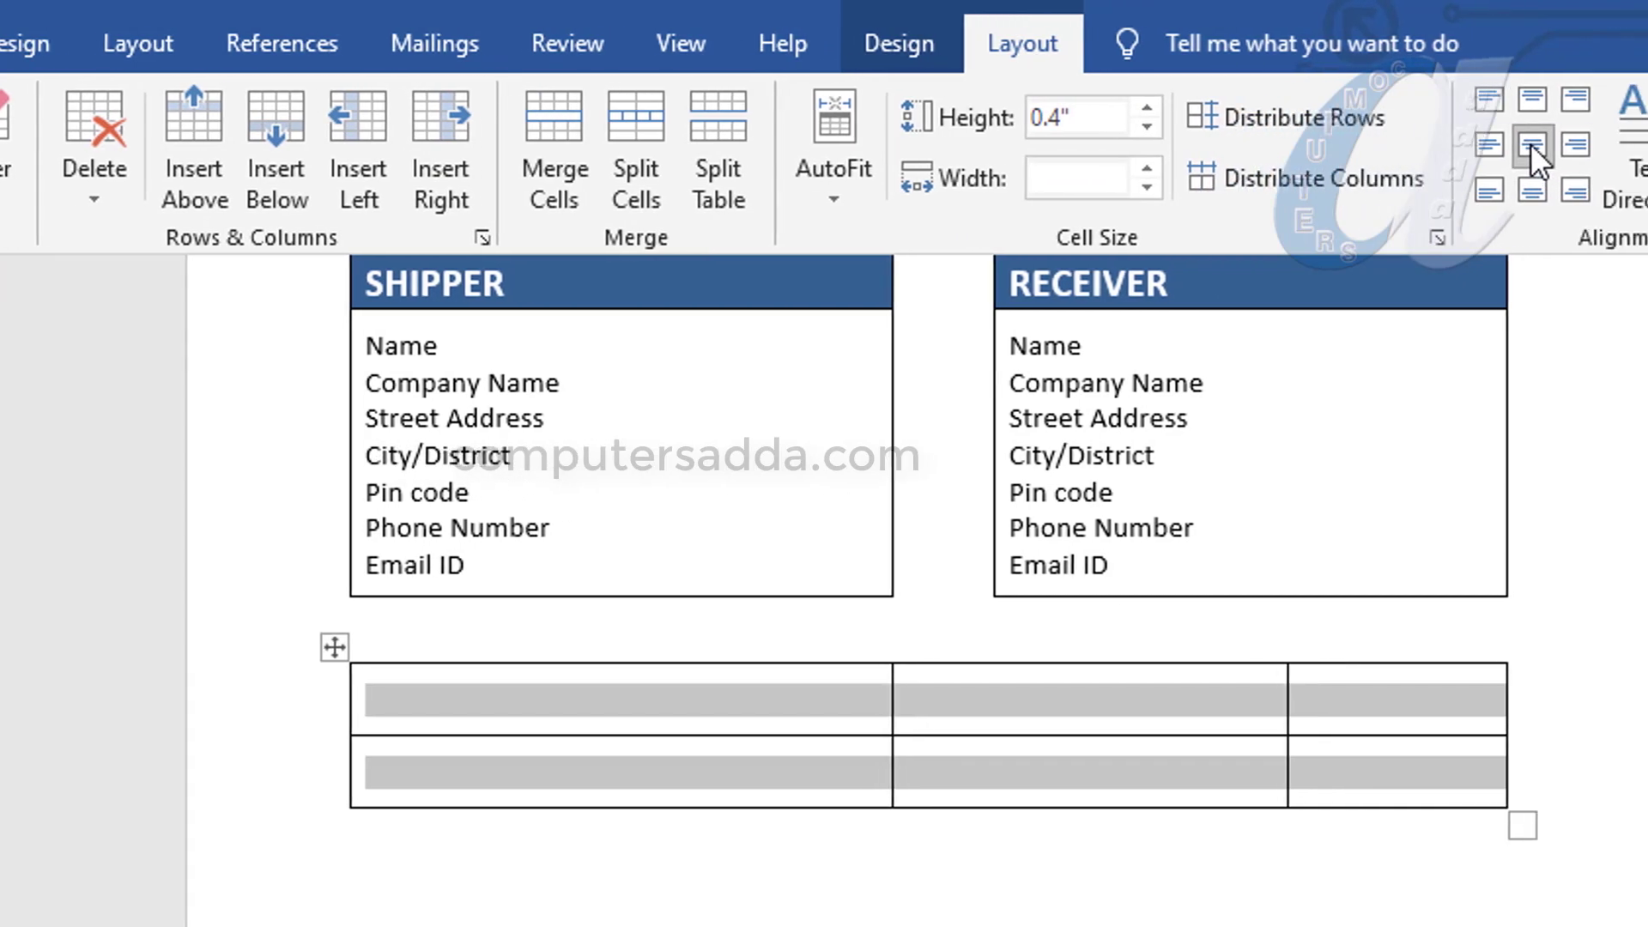
Step: Format all cells of the new table with 14 pt bold text
click(69, 45)
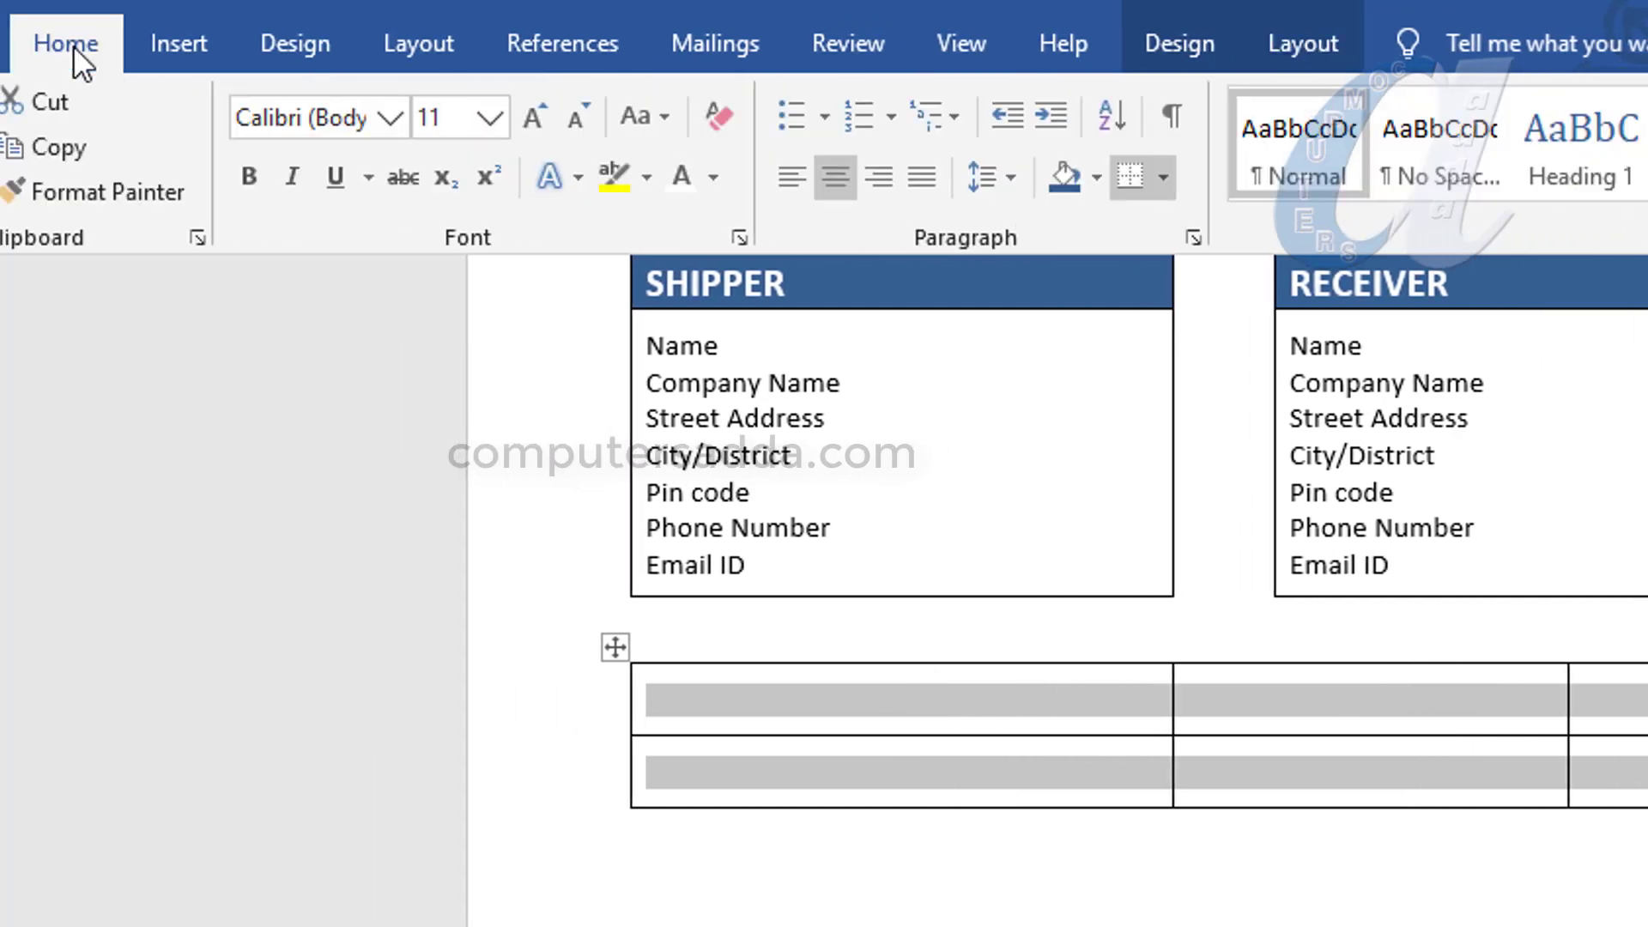
click(533, 117)
click(533, 116)
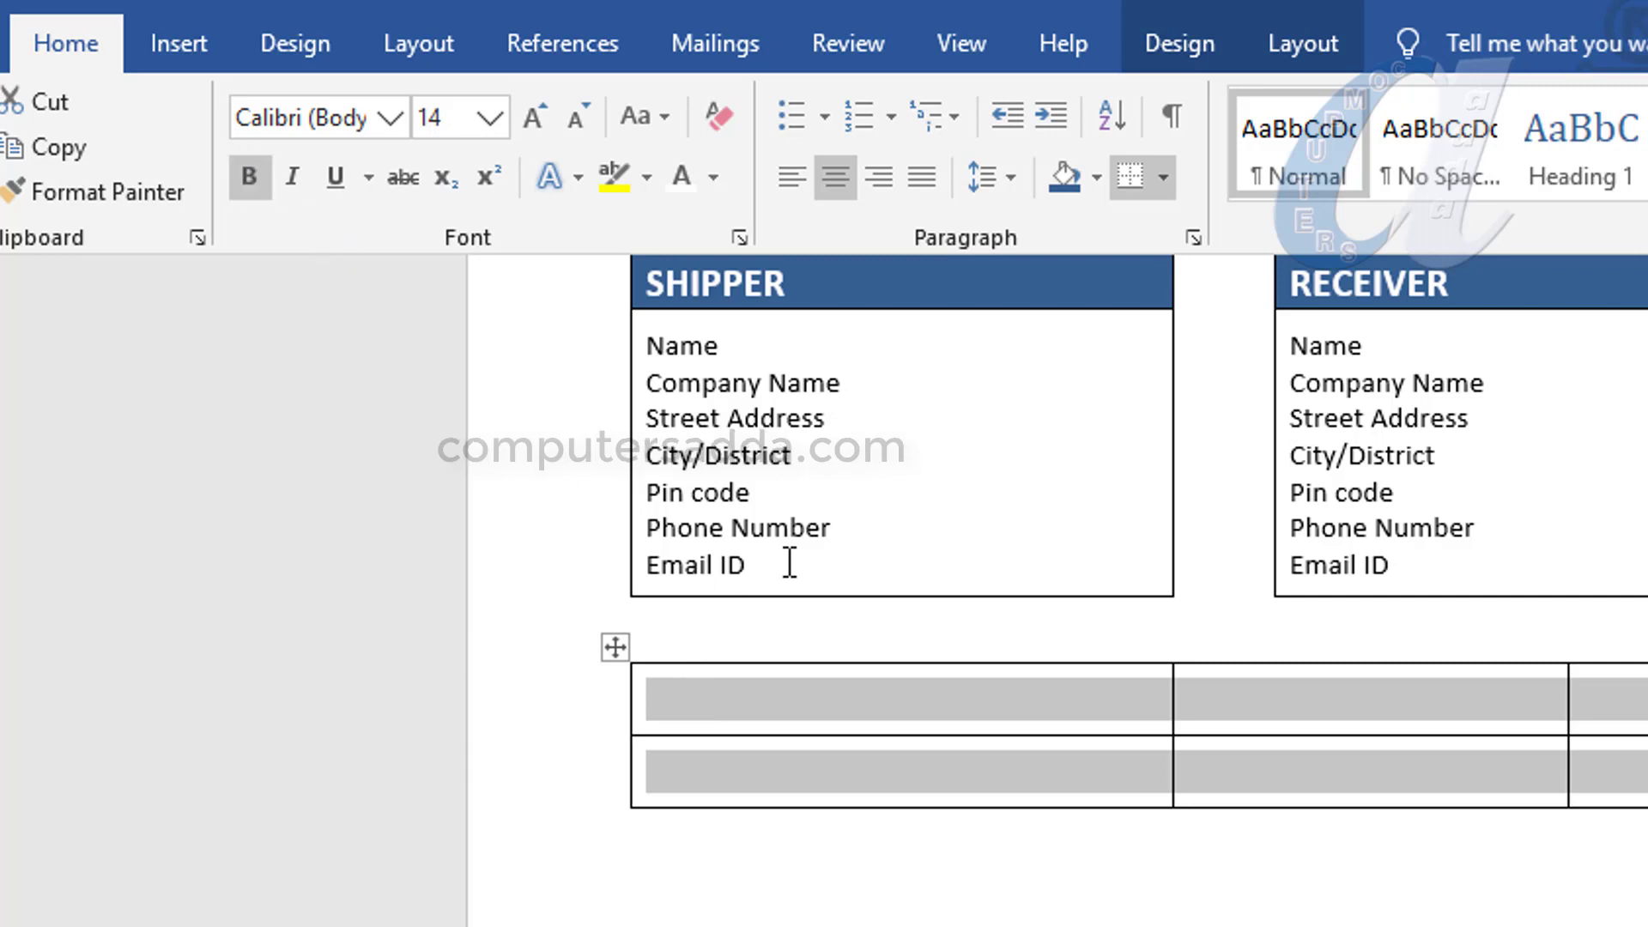
Step: Enter the headings "Mode of Transport", "Total no of Packages" and "Total Gross Weight" in the new table's first row
click(780, 702)
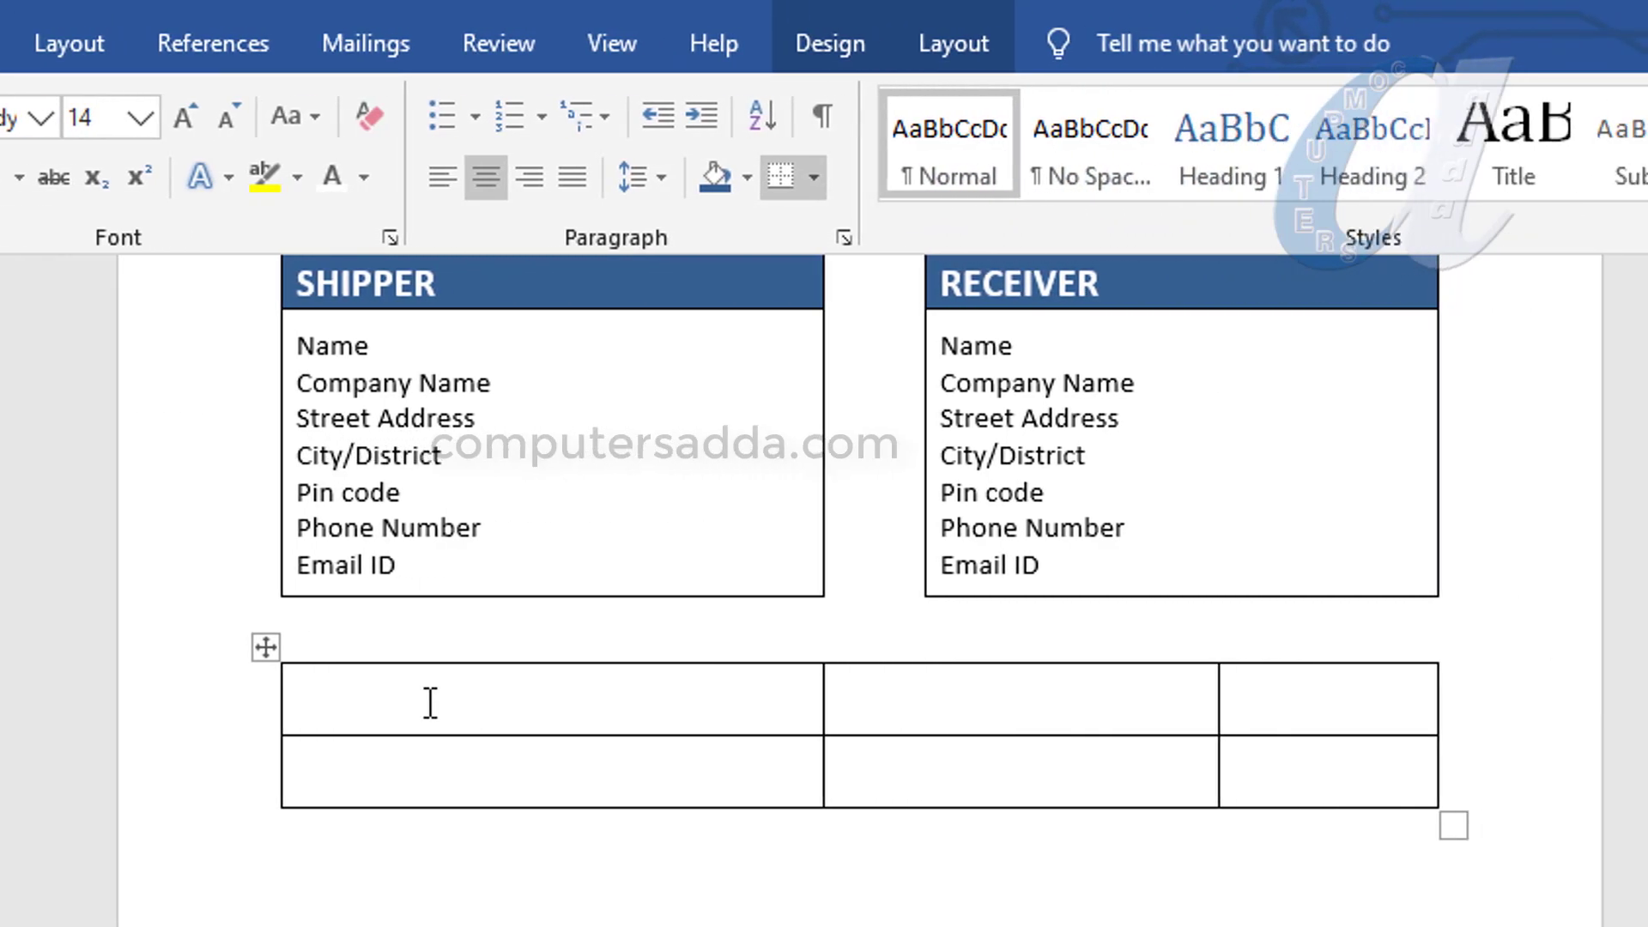
text(Mod)
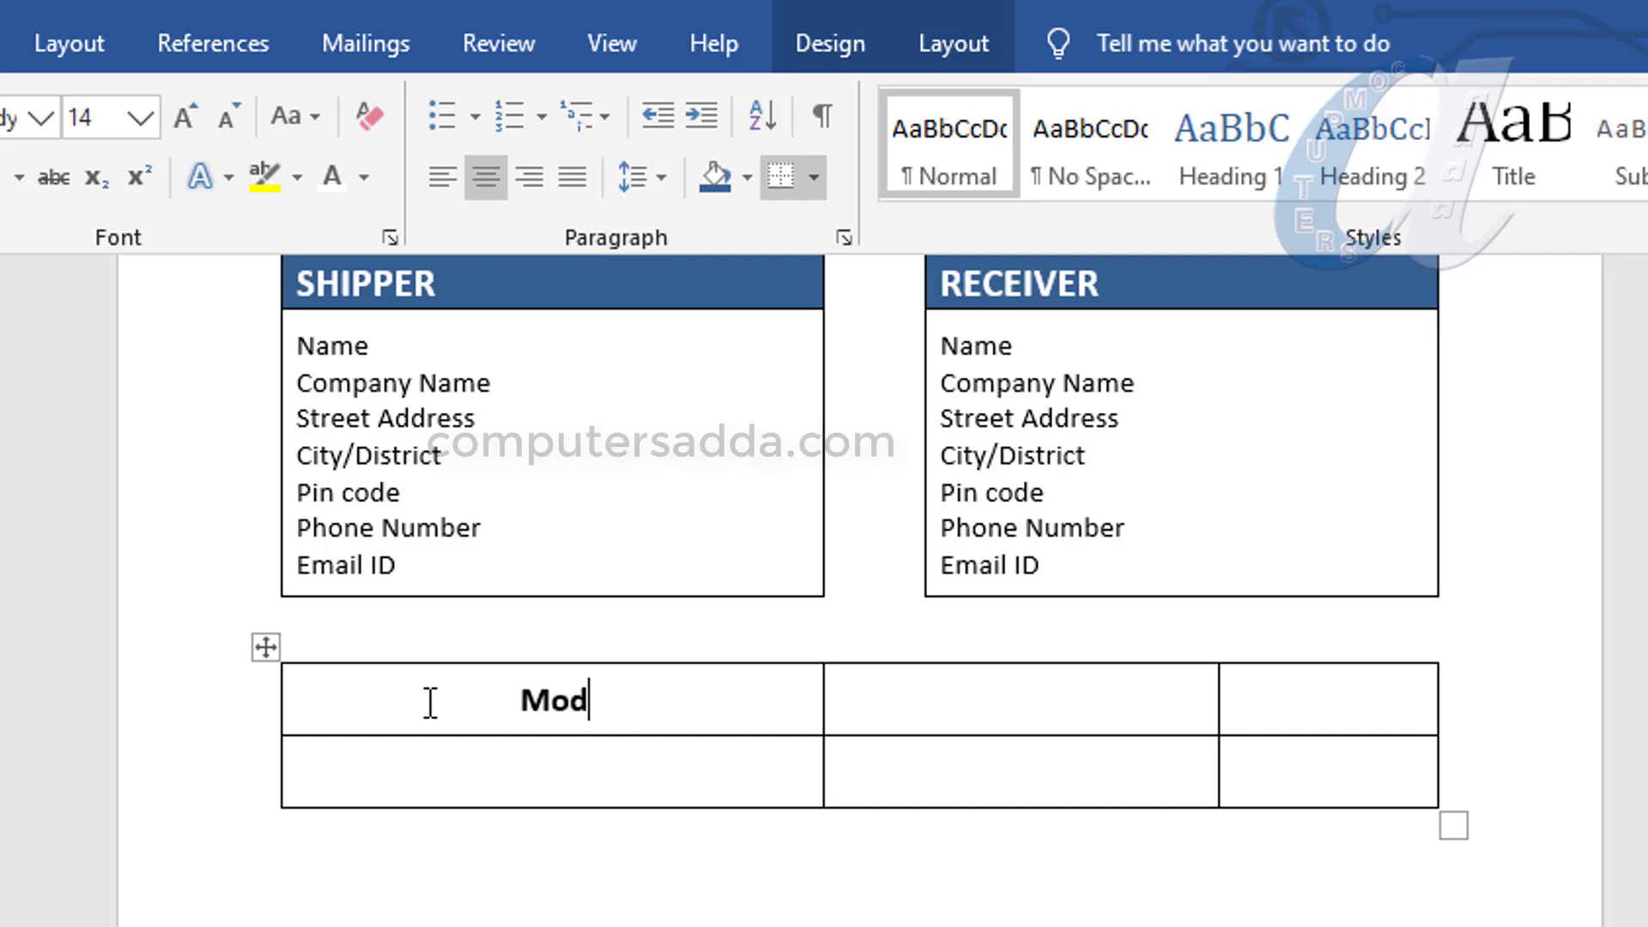
text(e of Transport)
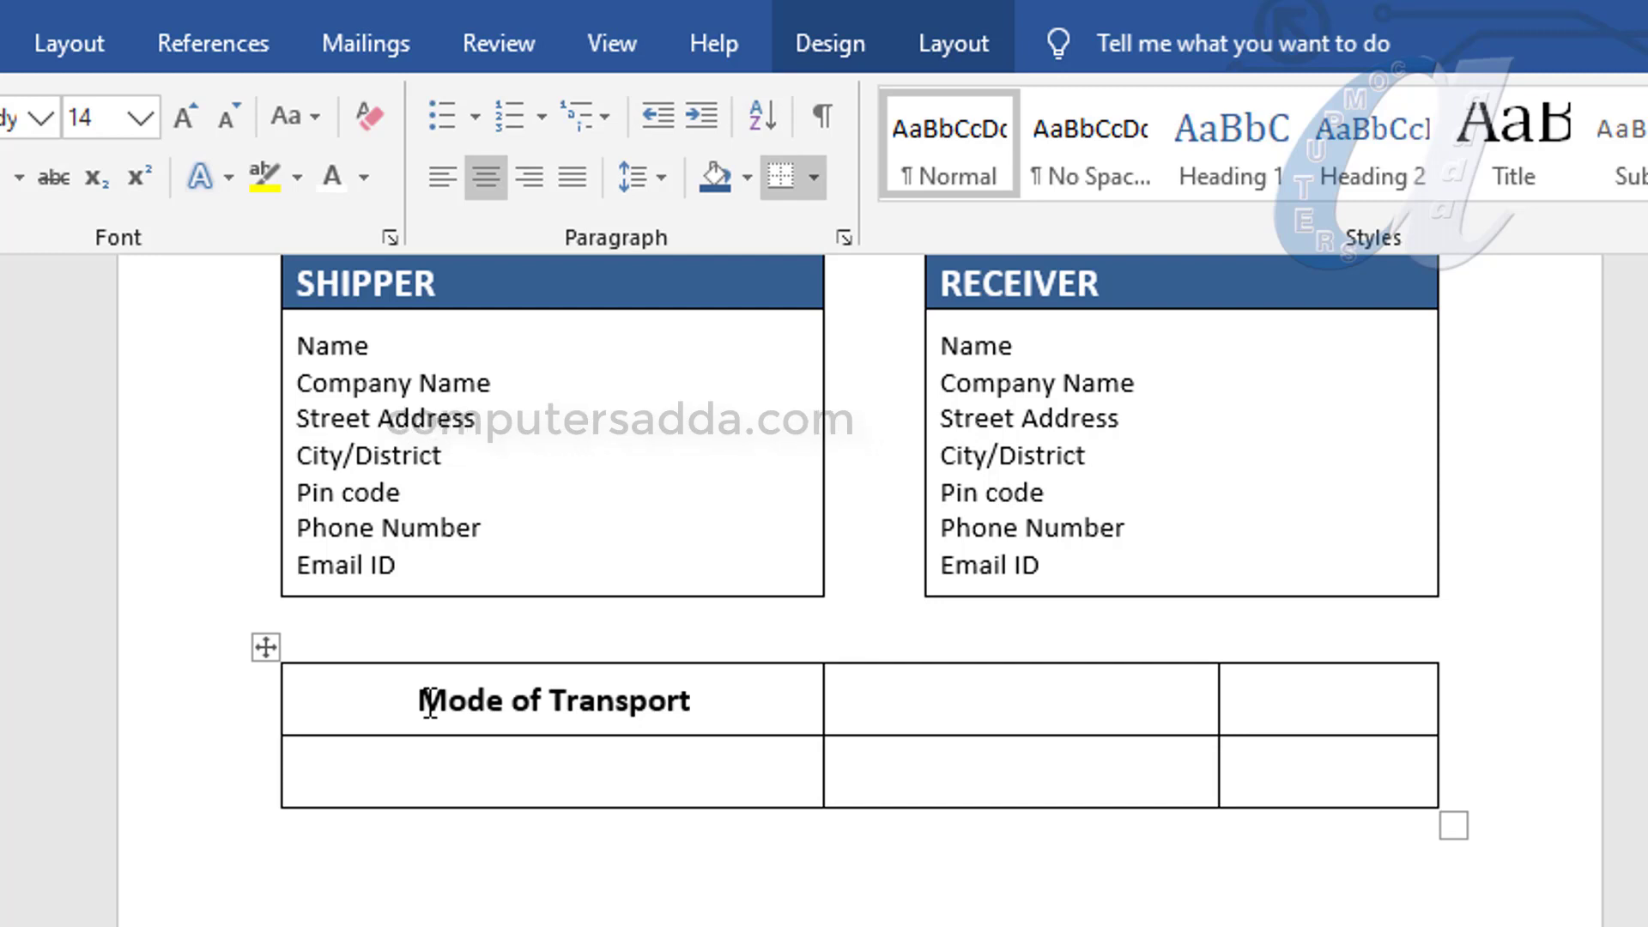
text(Tota)
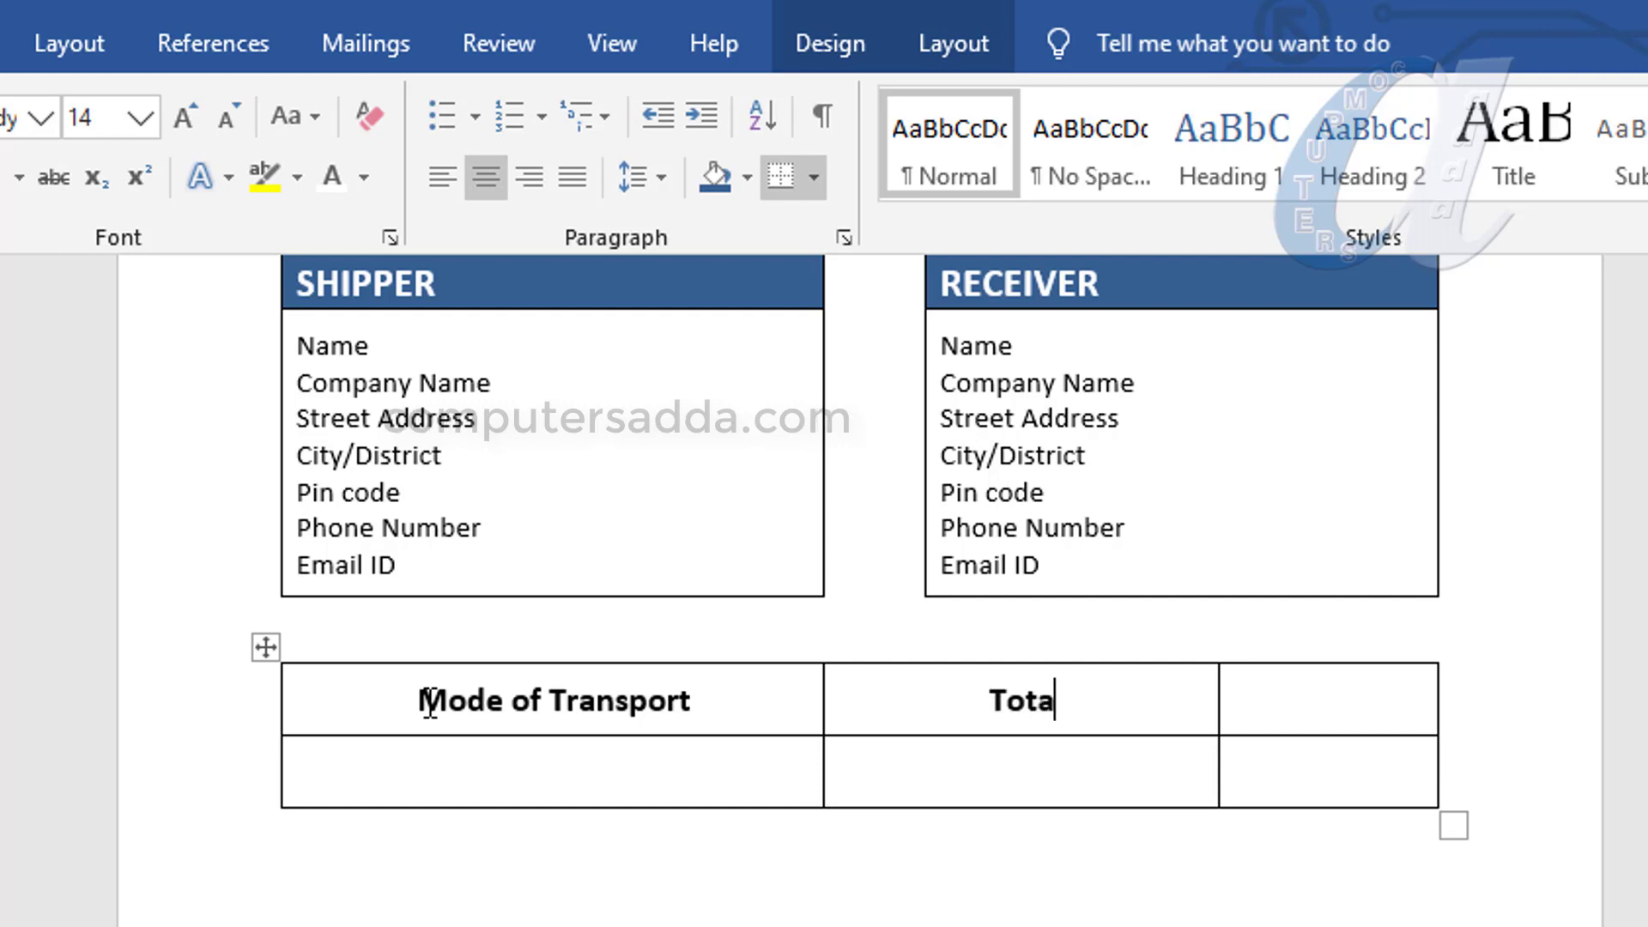
text(l no of P)
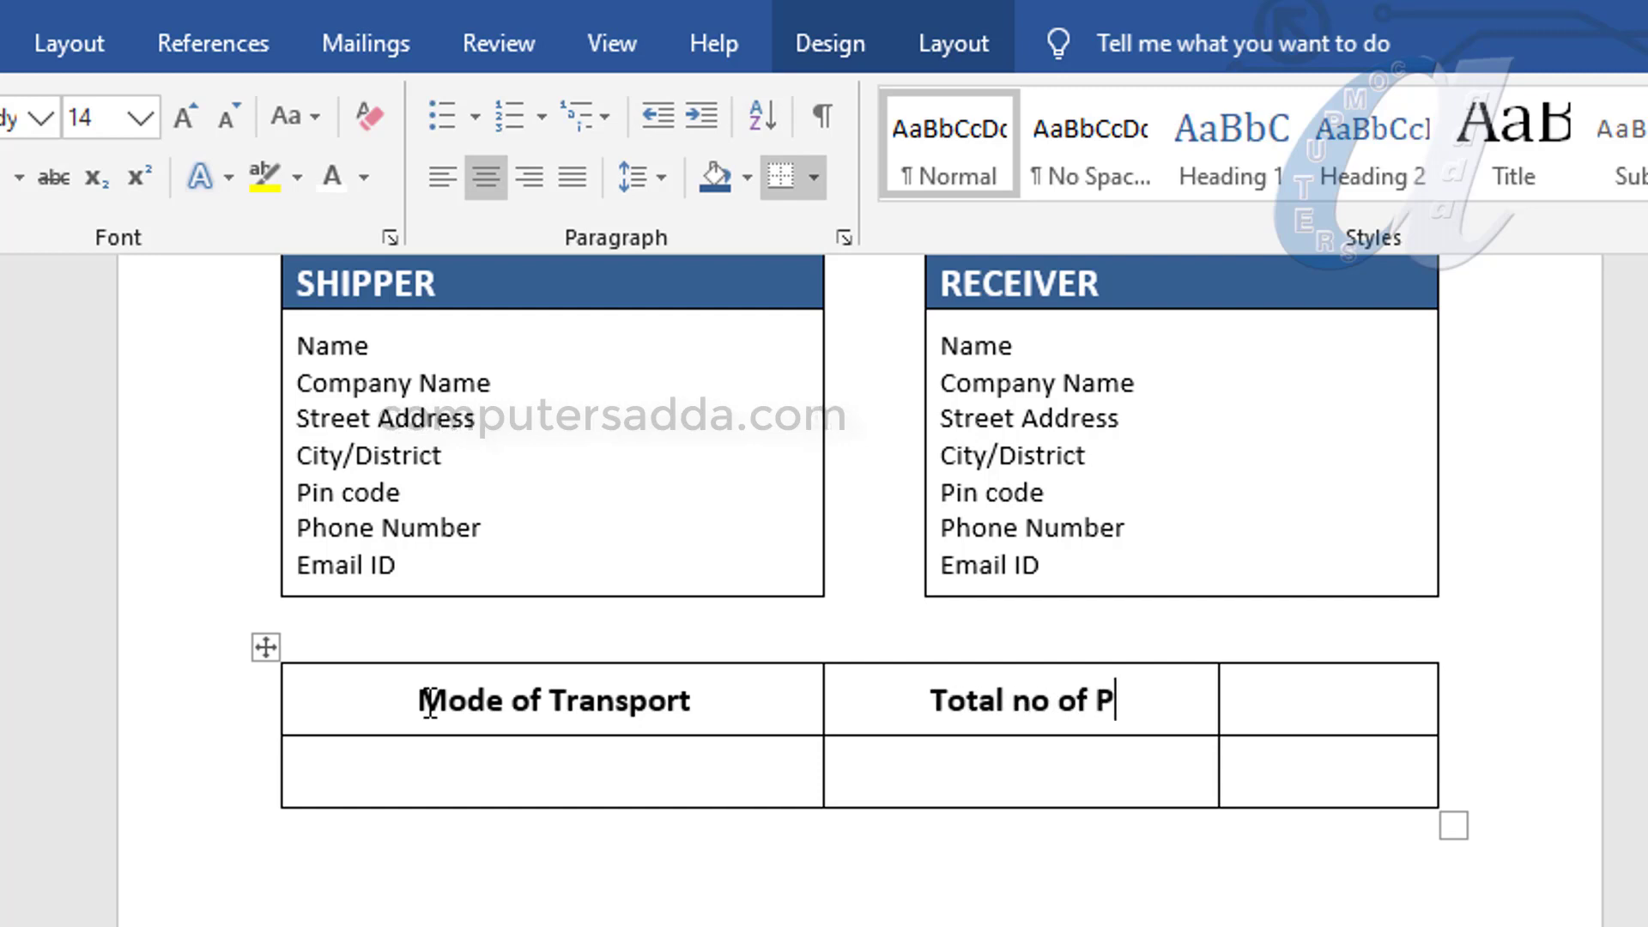
text(ackages)
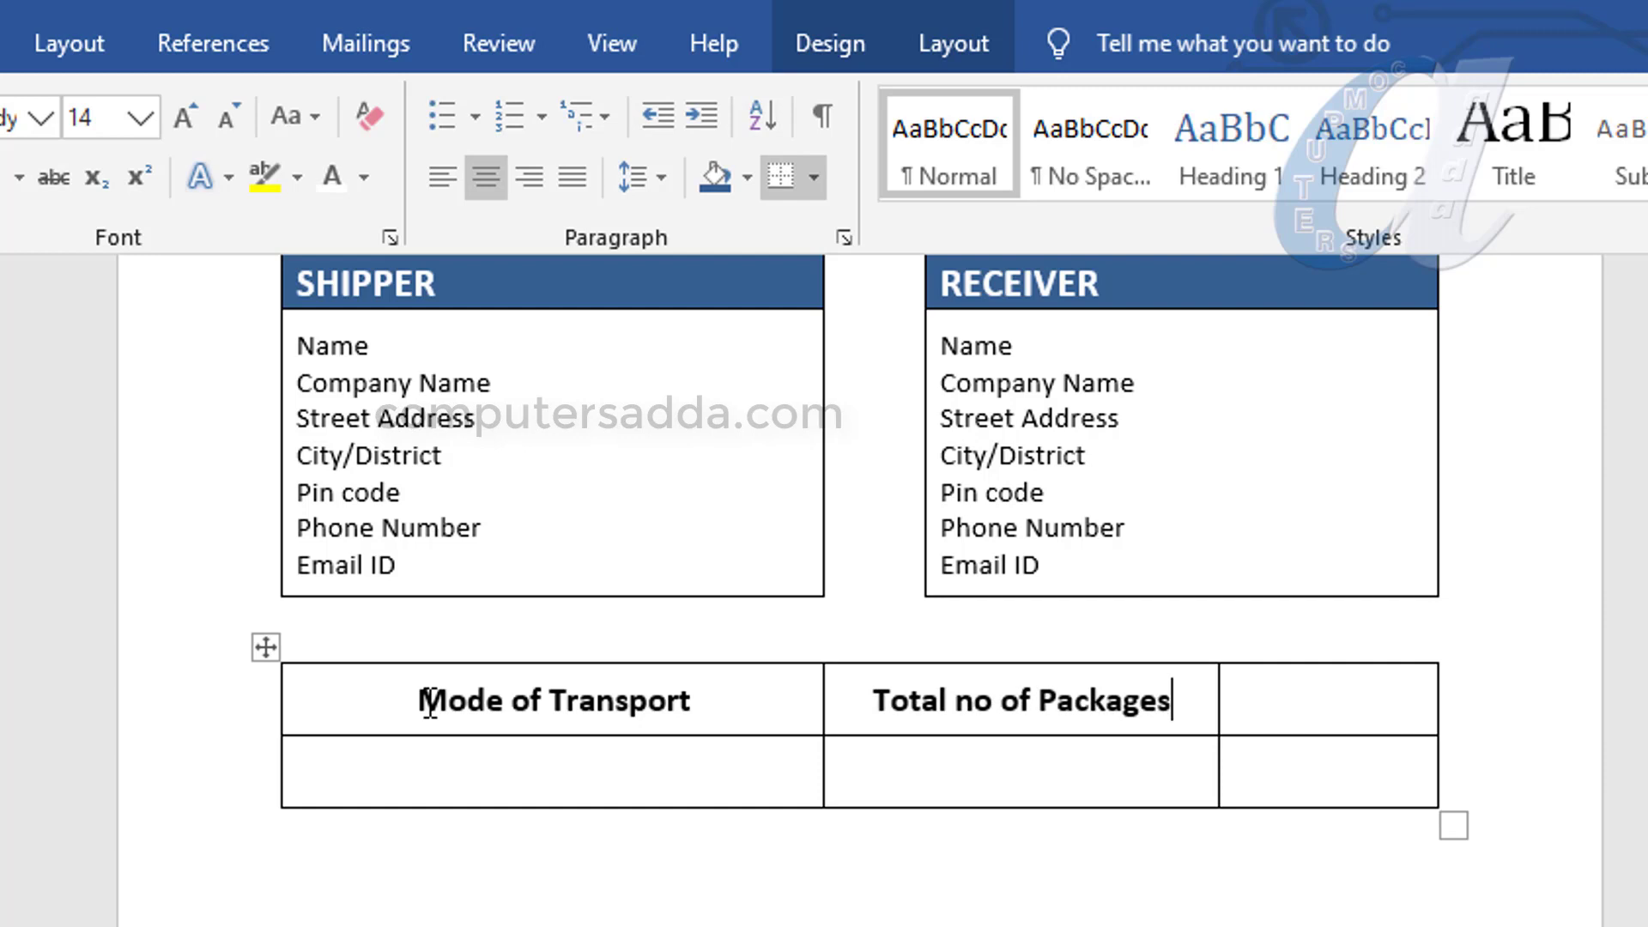
text(Tot)
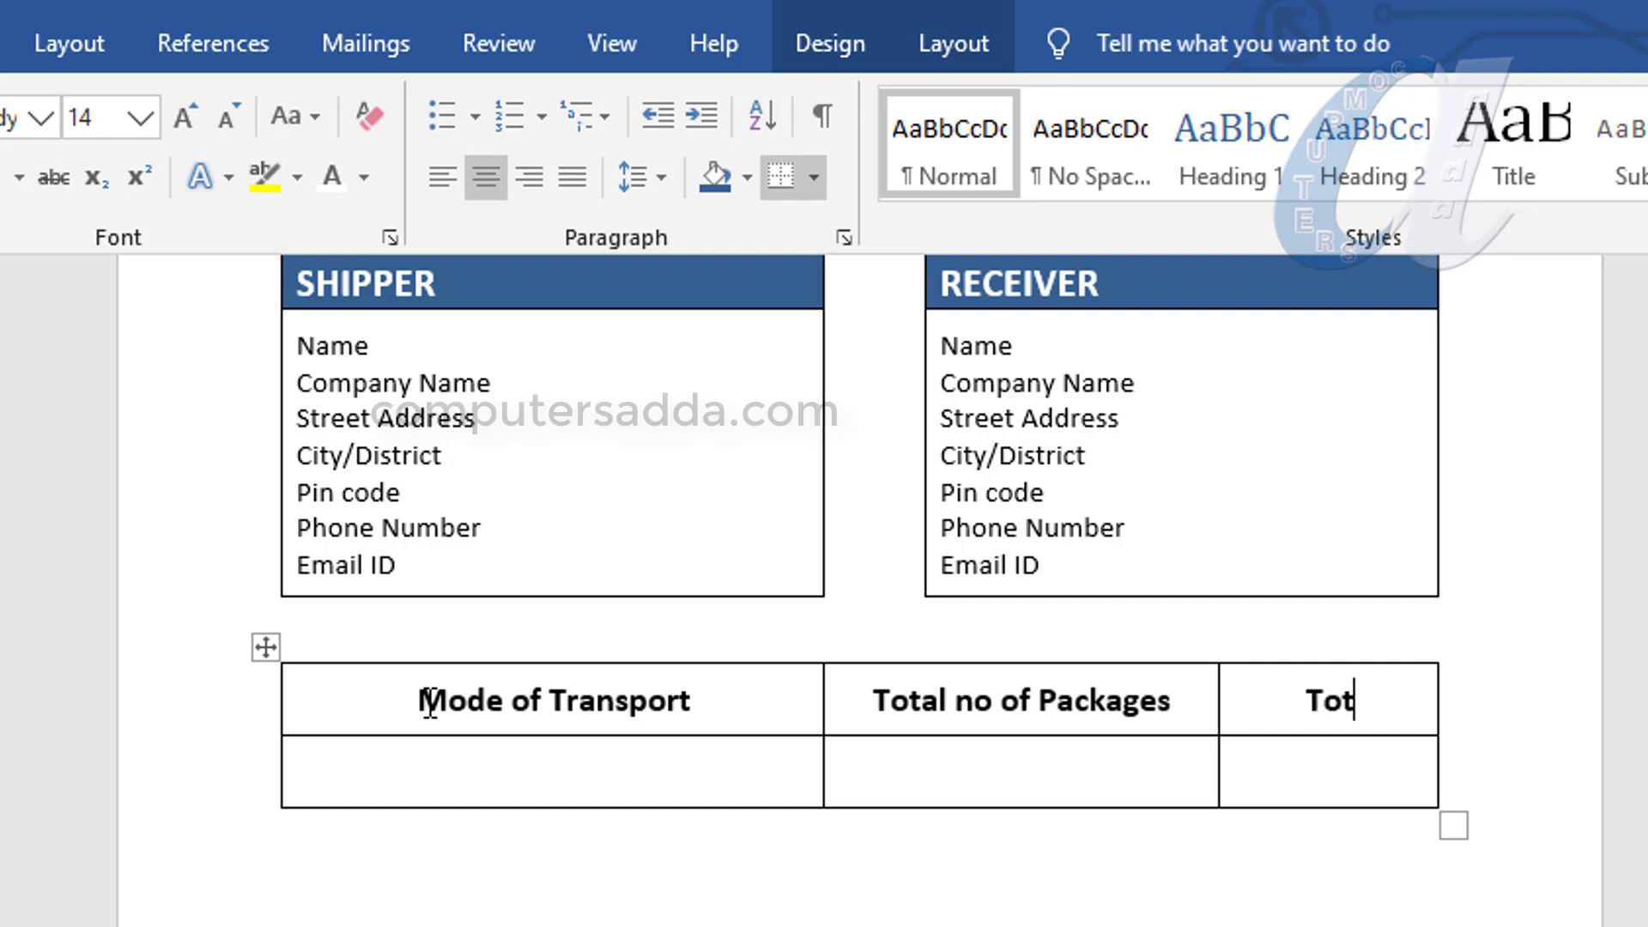
text(al Gros )
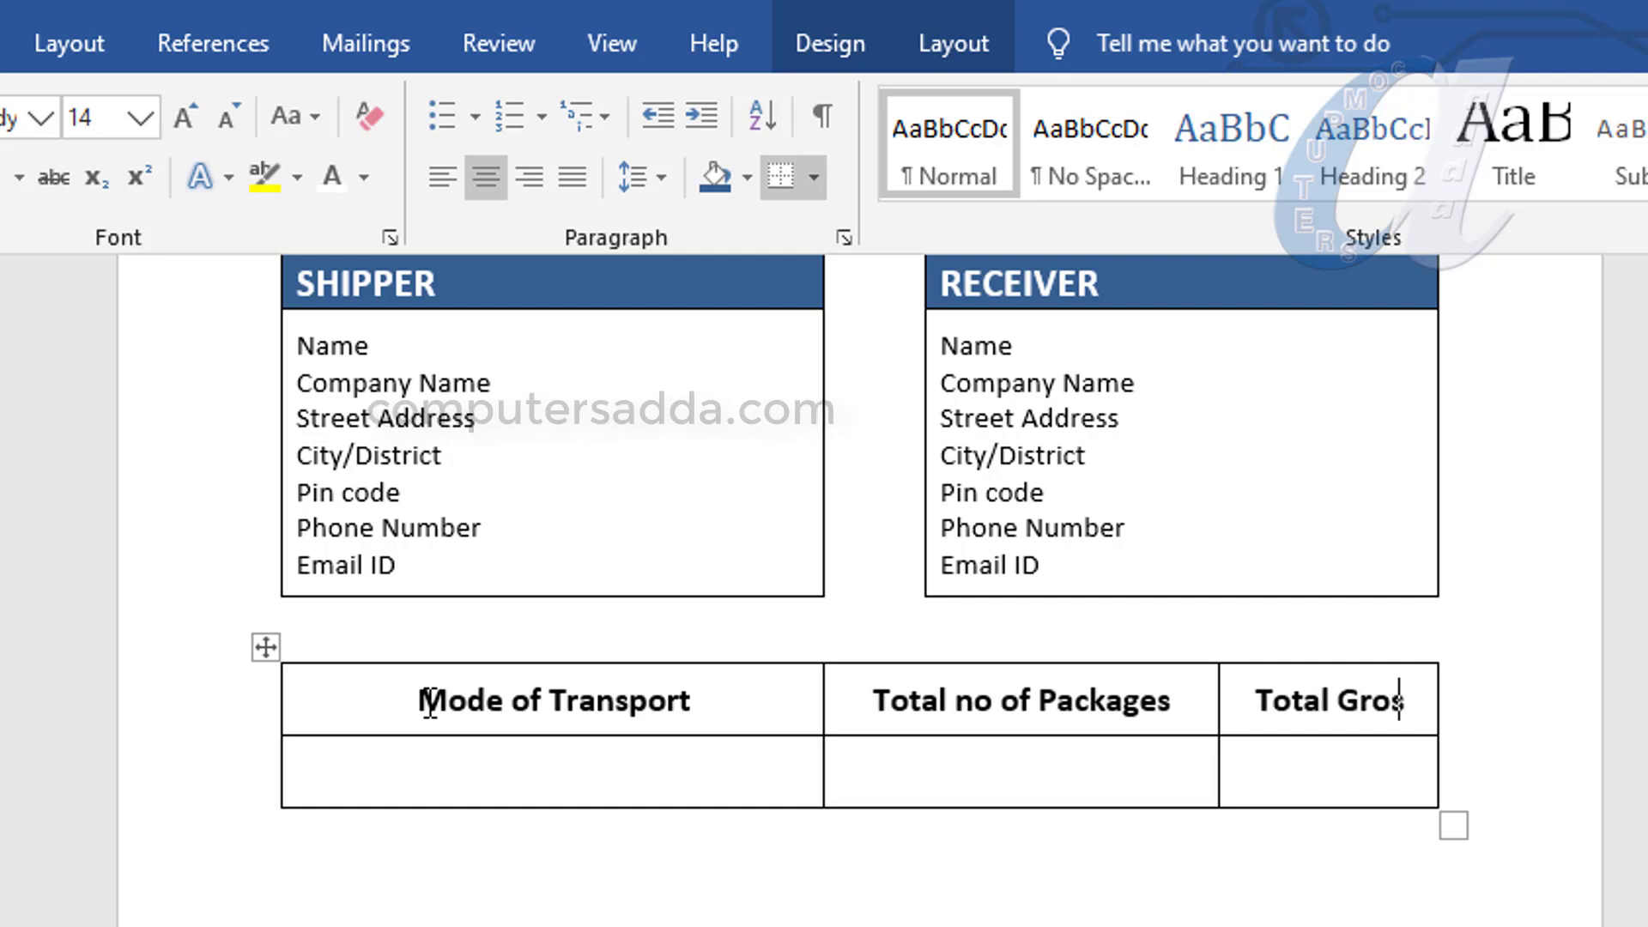
text(s)
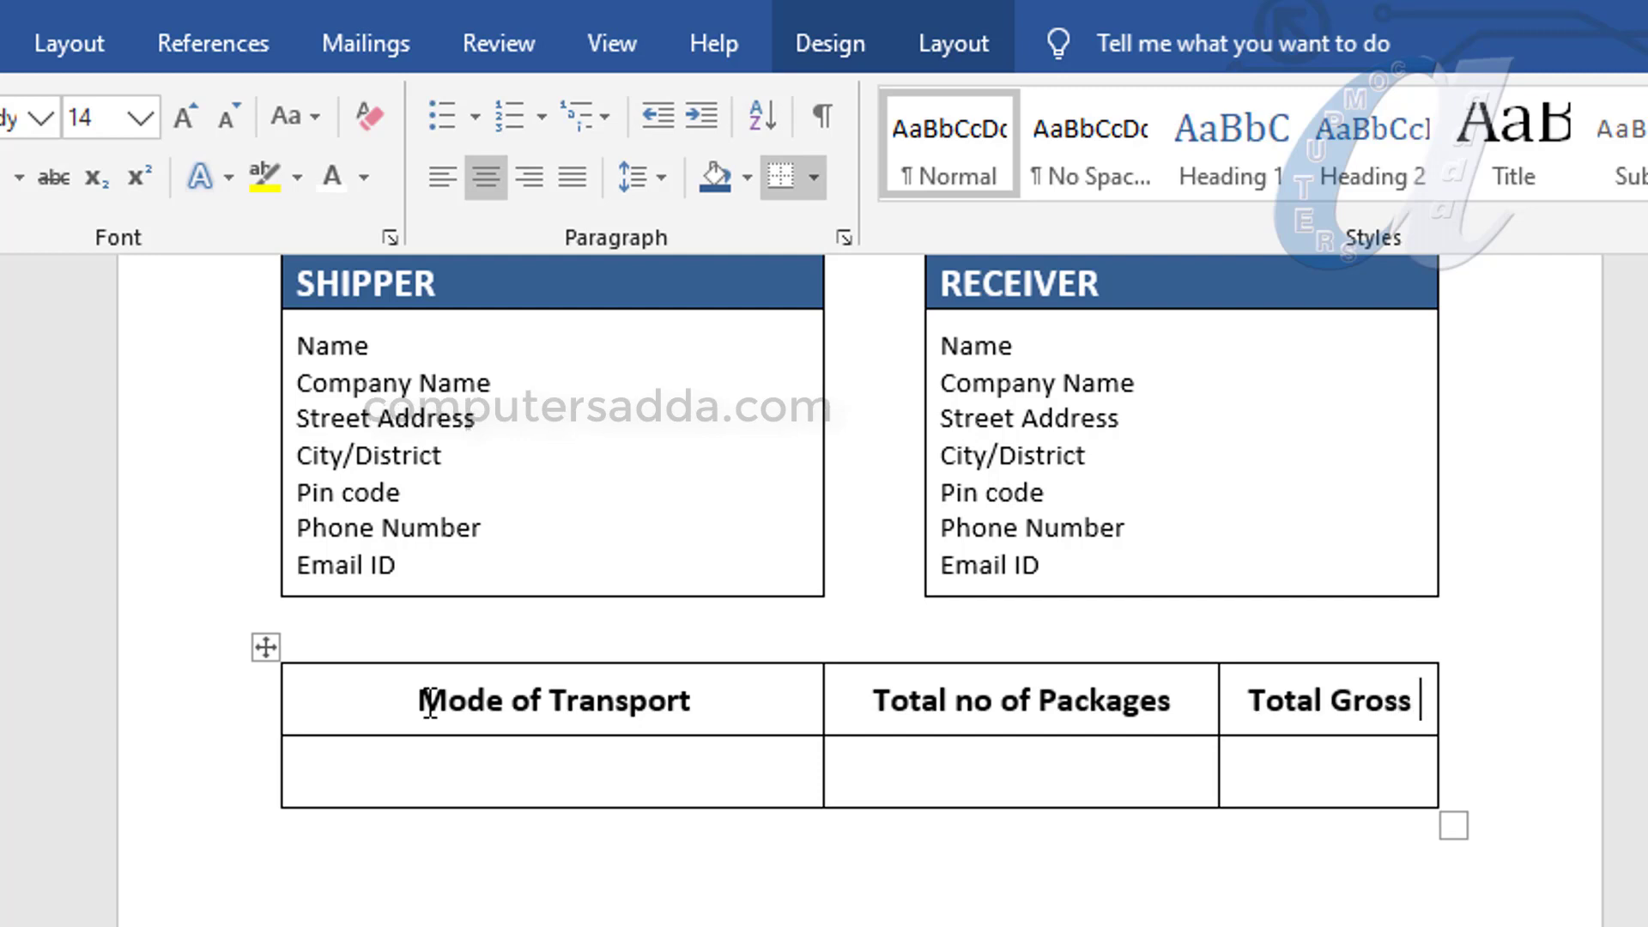
text(Weight)
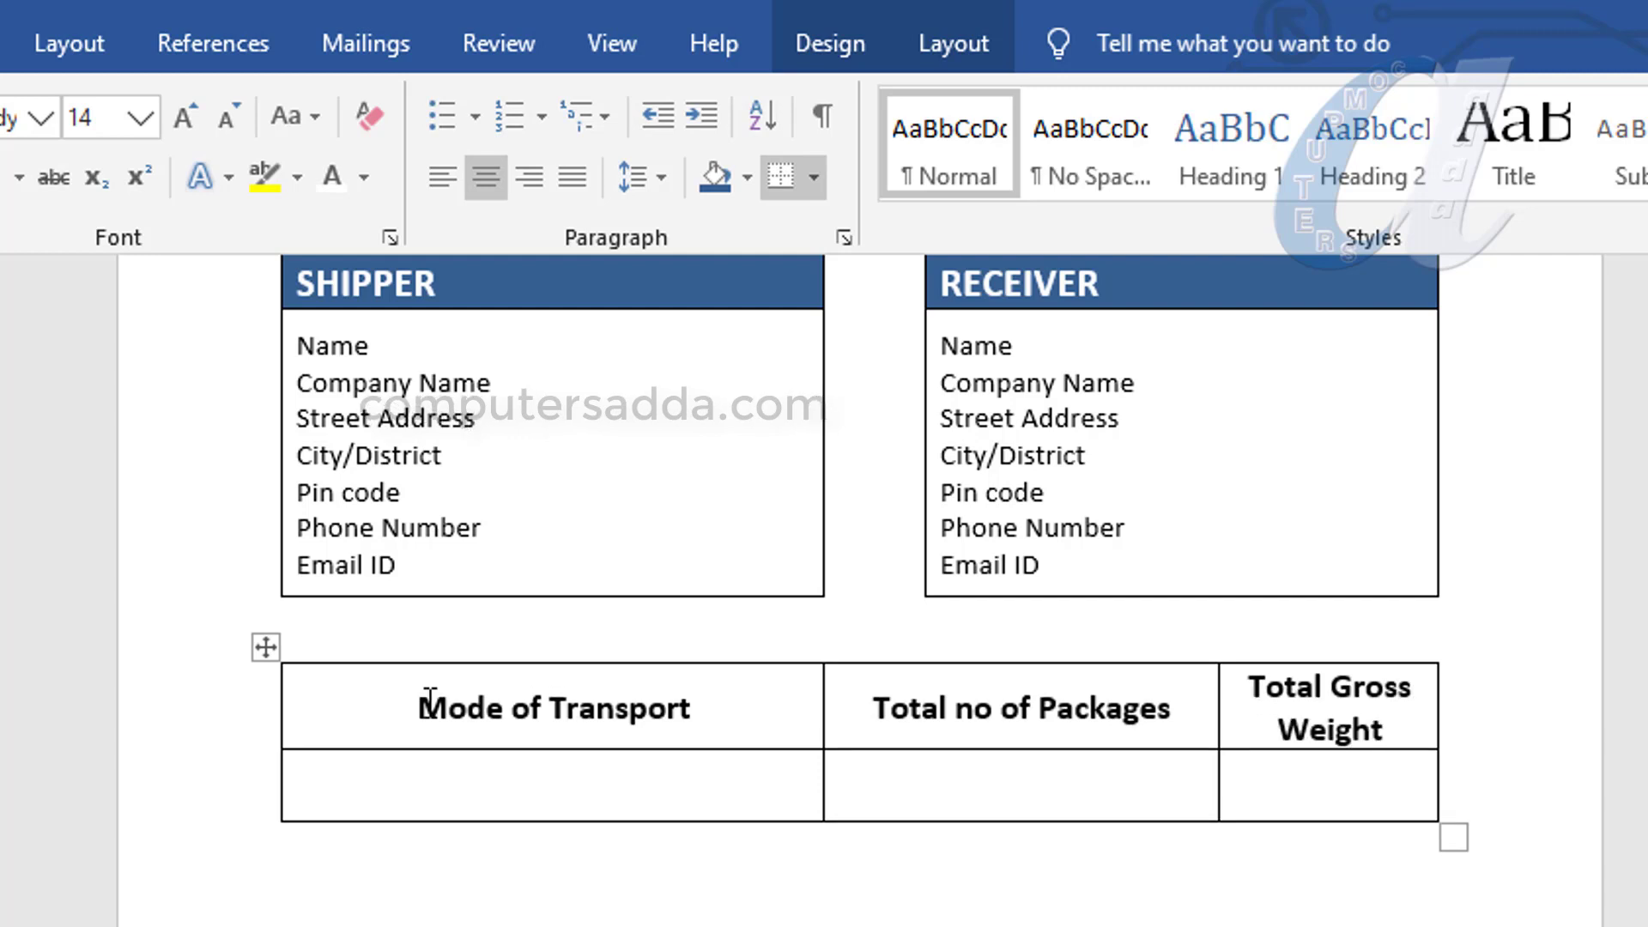
Step: Give the transport table's heading row the same blue shading and white text as the SHIPPER heading, and add a blank line below the table
drag(404, 706, 1372, 709)
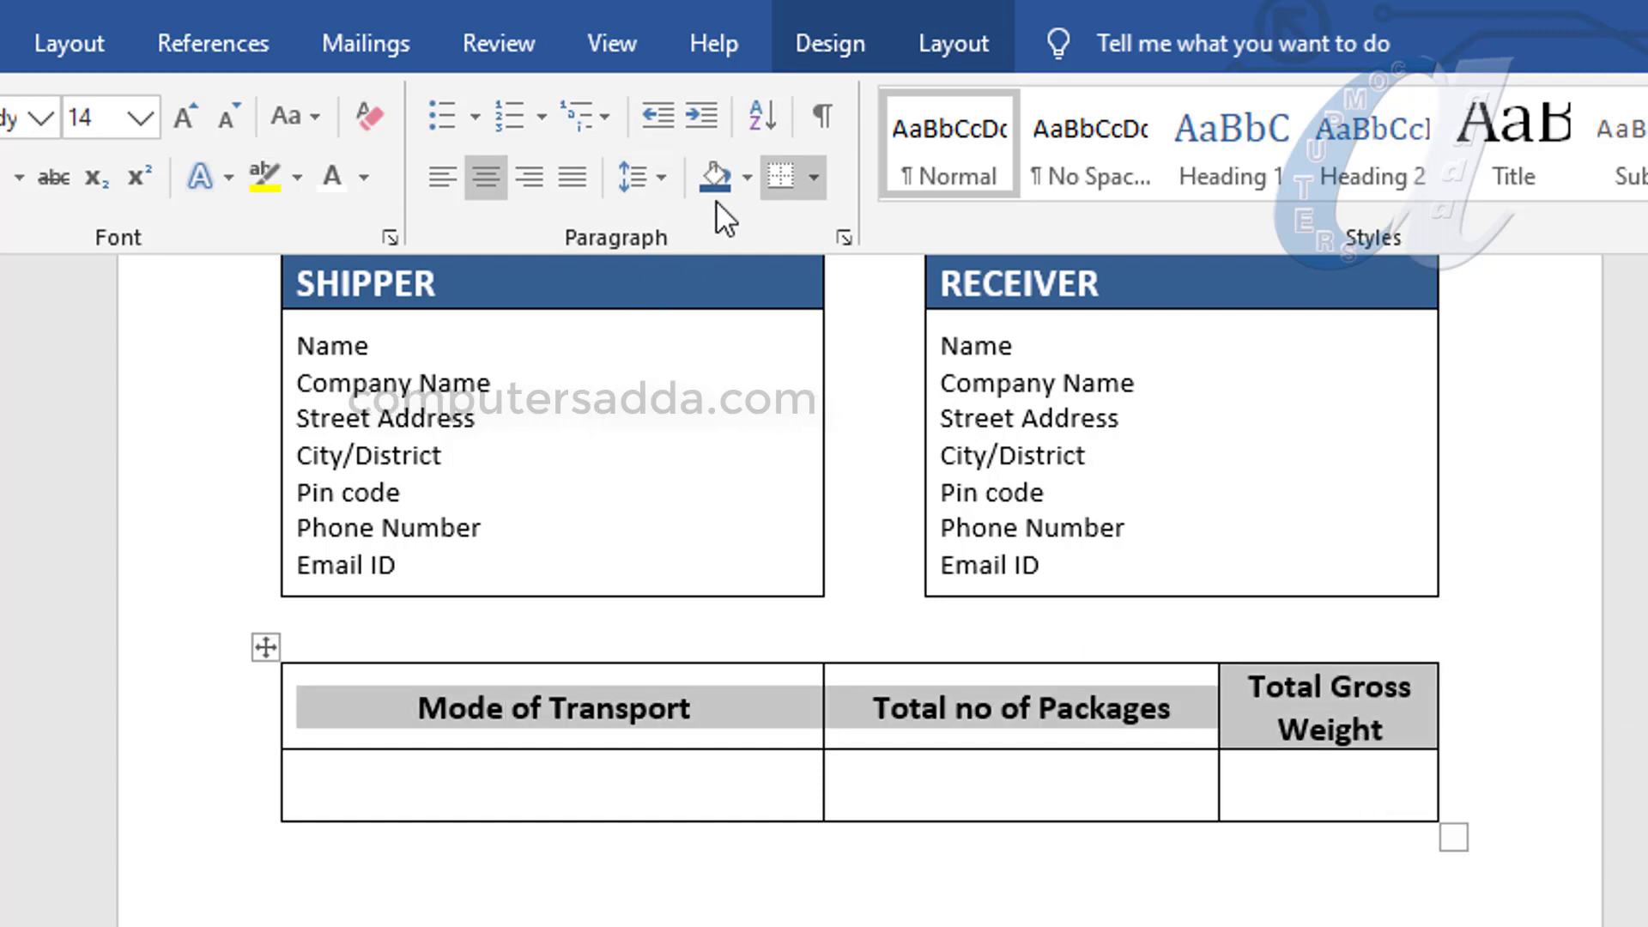
click(717, 177)
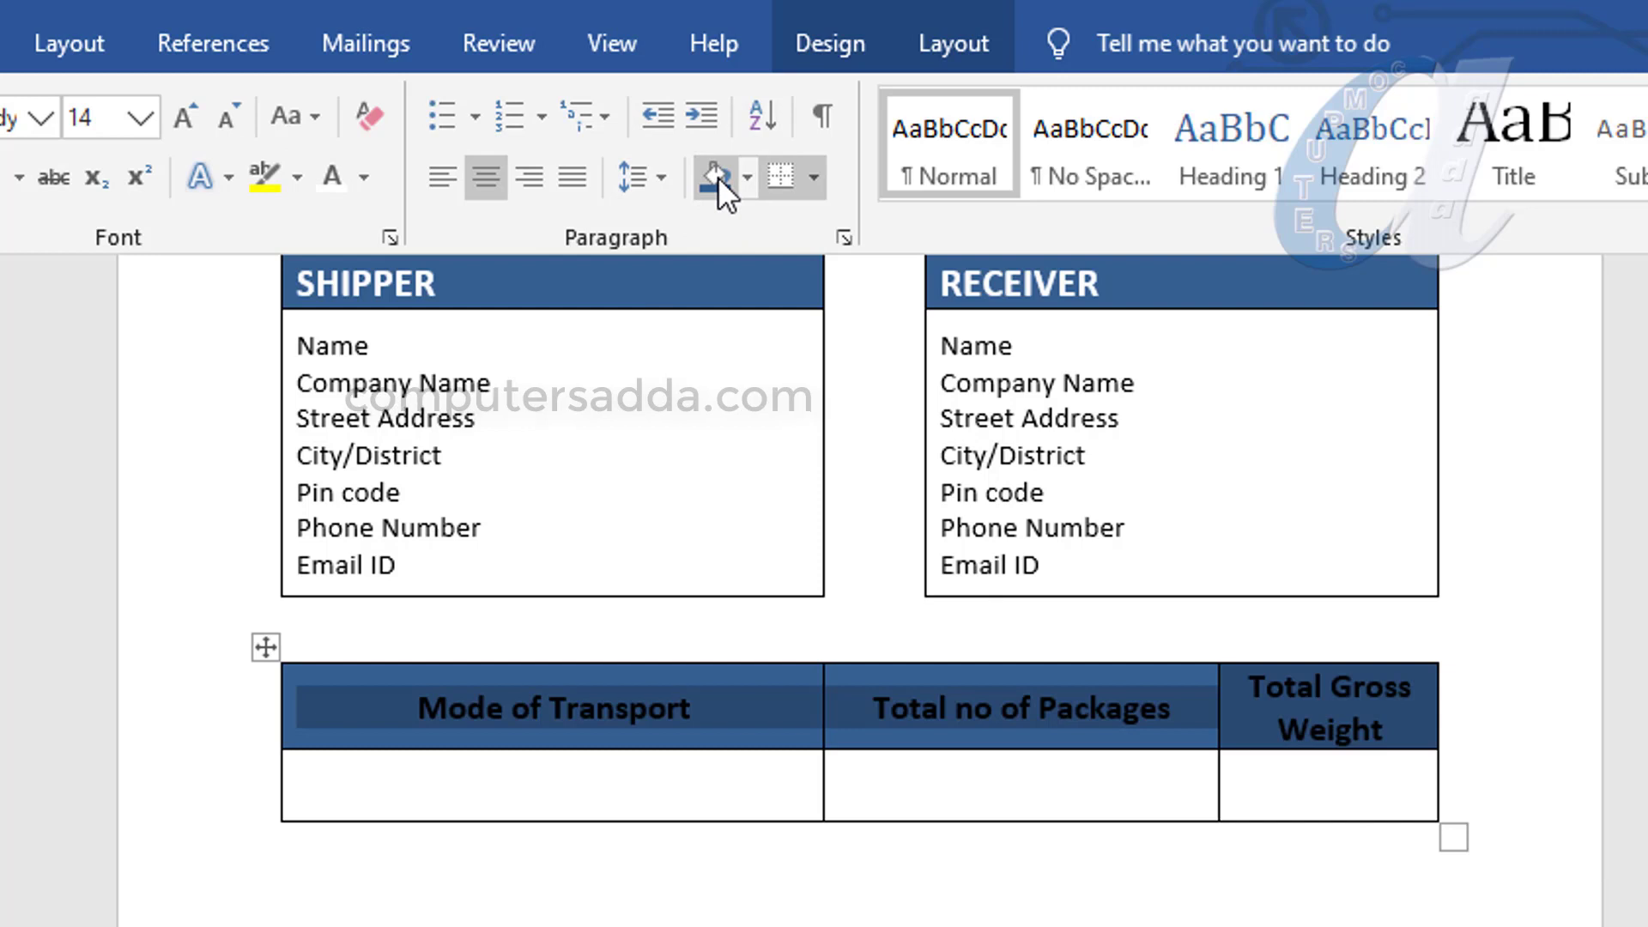
click(331, 178)
click(392, 718)
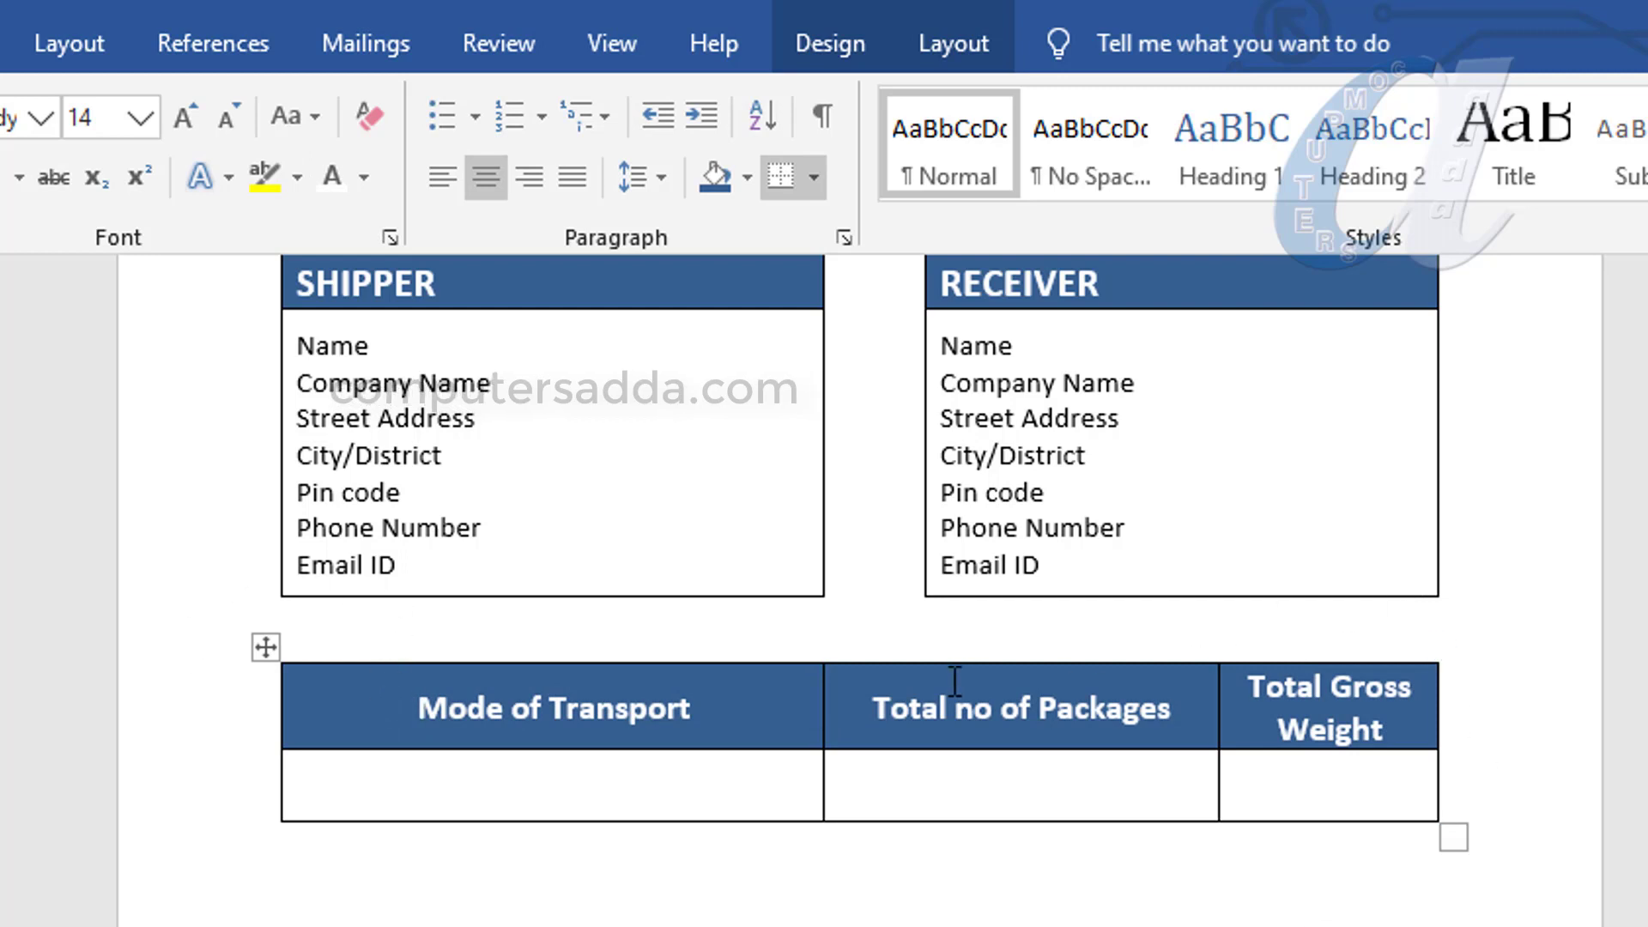
click(296, 875)
key(Return)
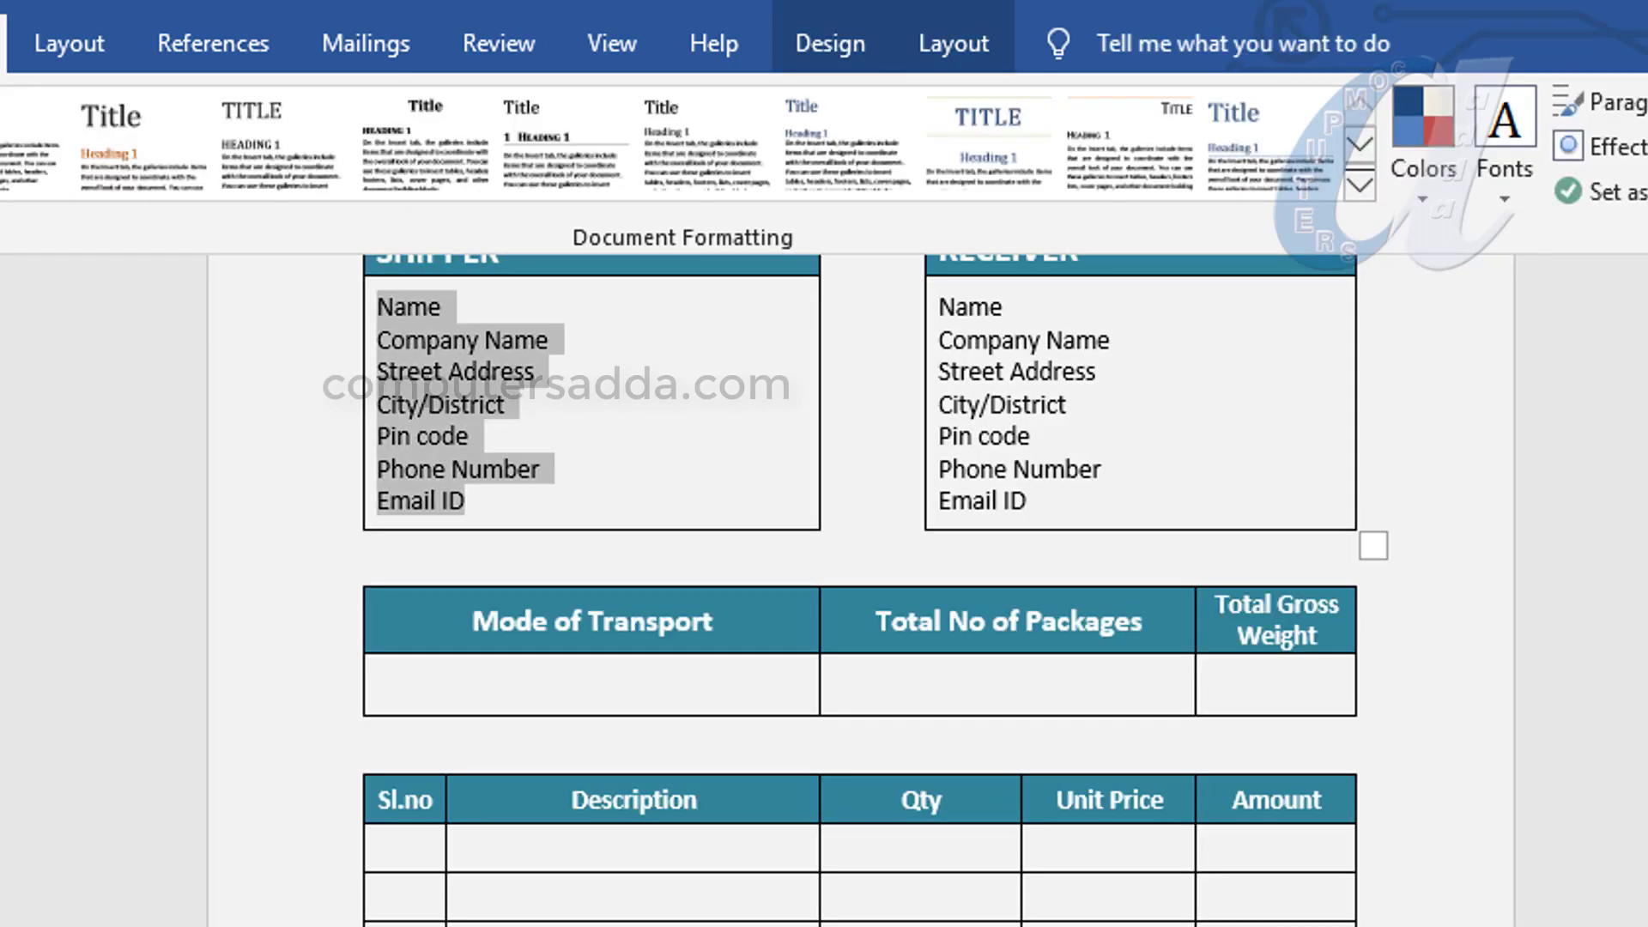
Step: Examine the sample document's item table for its number of rows and columns, including the Sub total to Total rows
scroll(548, 698, down, 1)
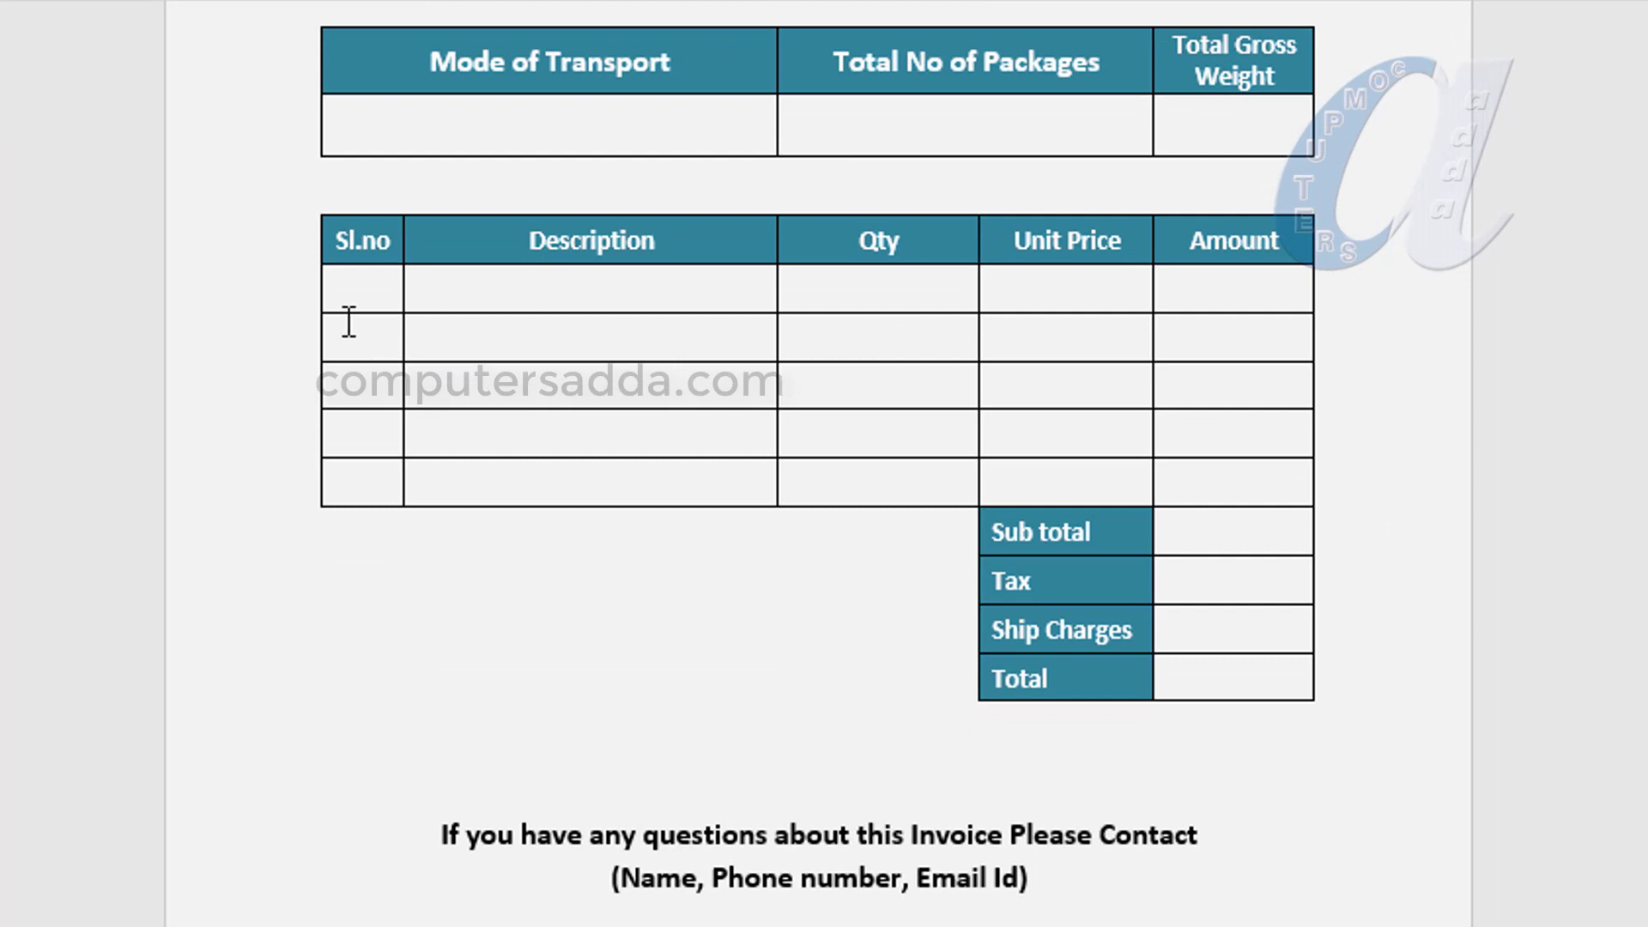
click(441, 283)
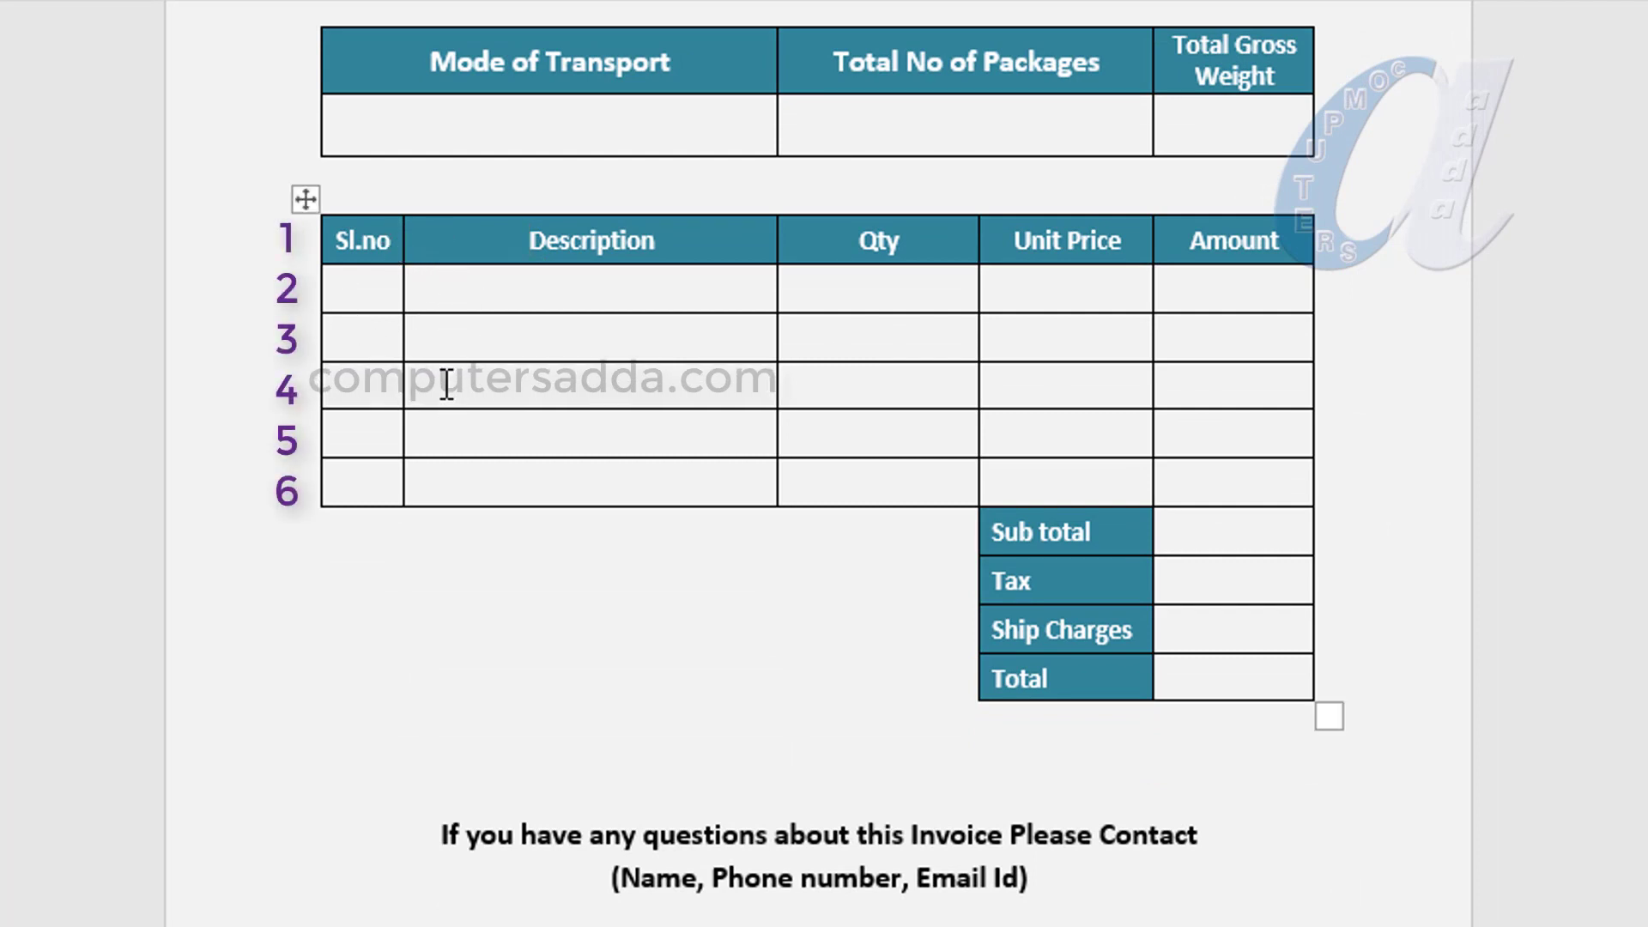
click(444, 435)
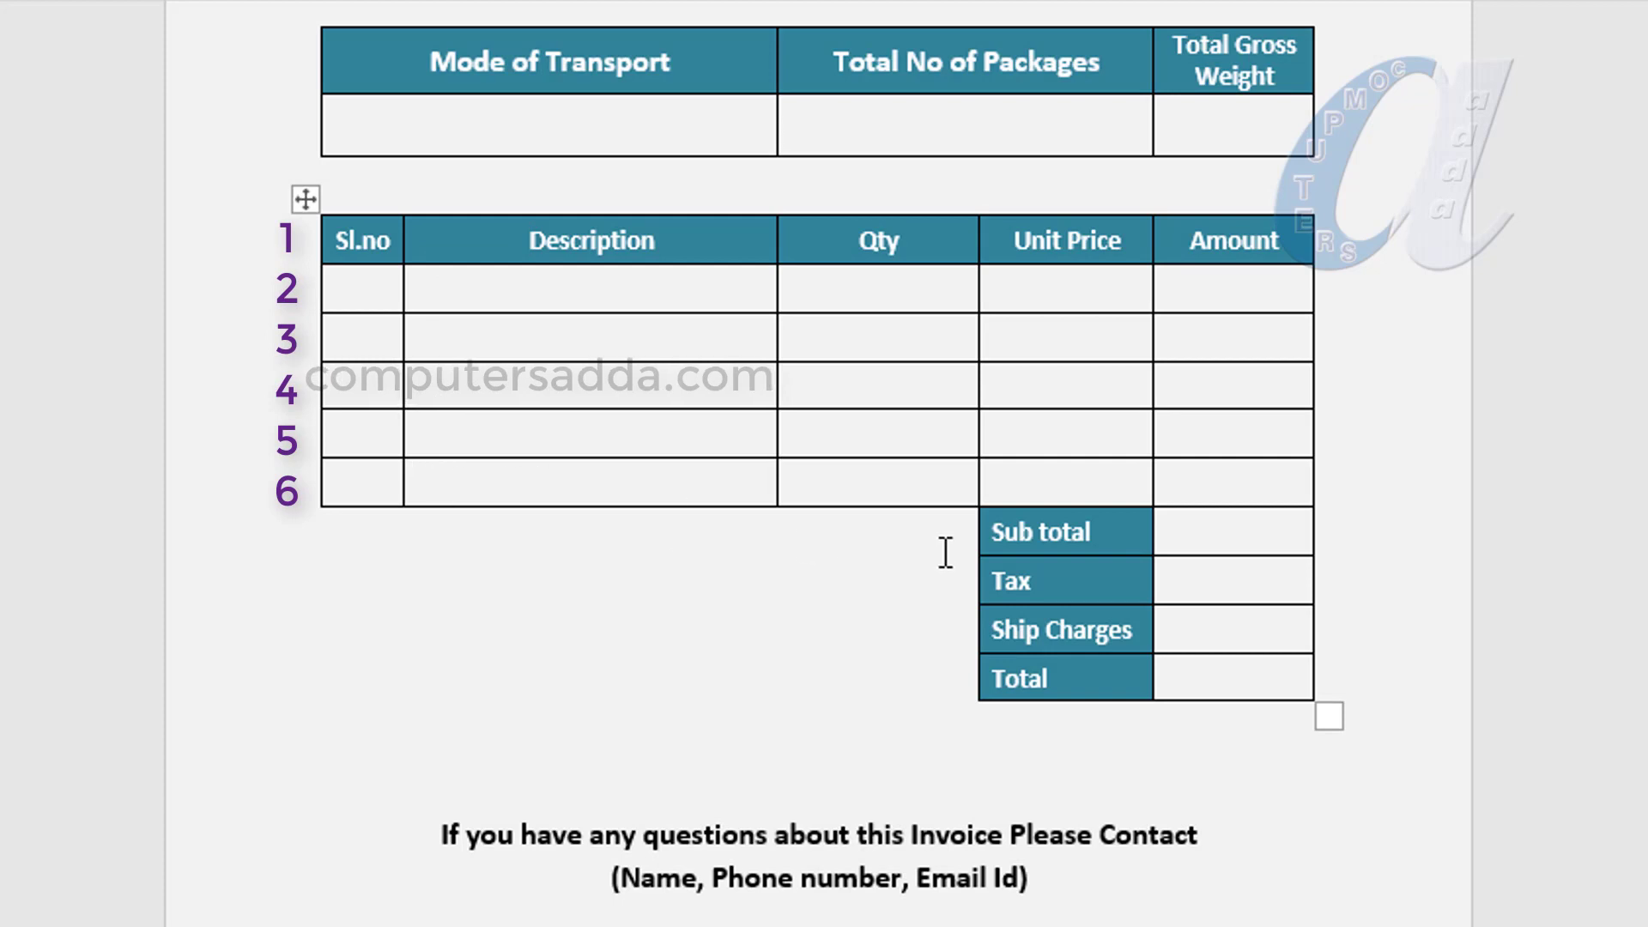
click(1217, 537)
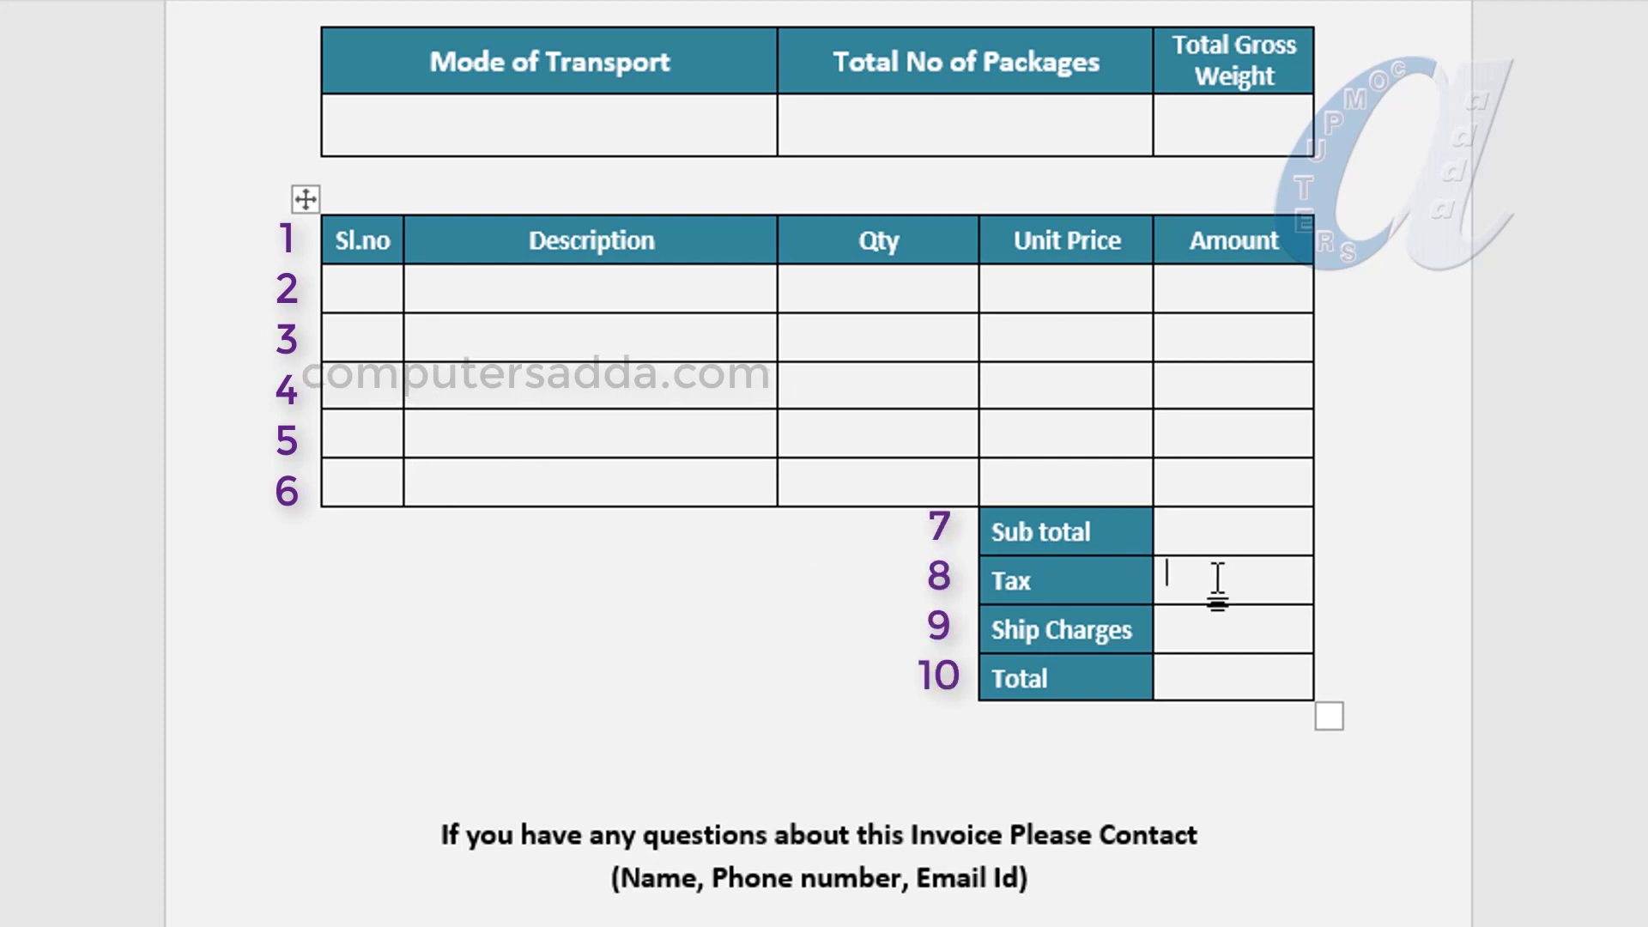
click(1206, 629)
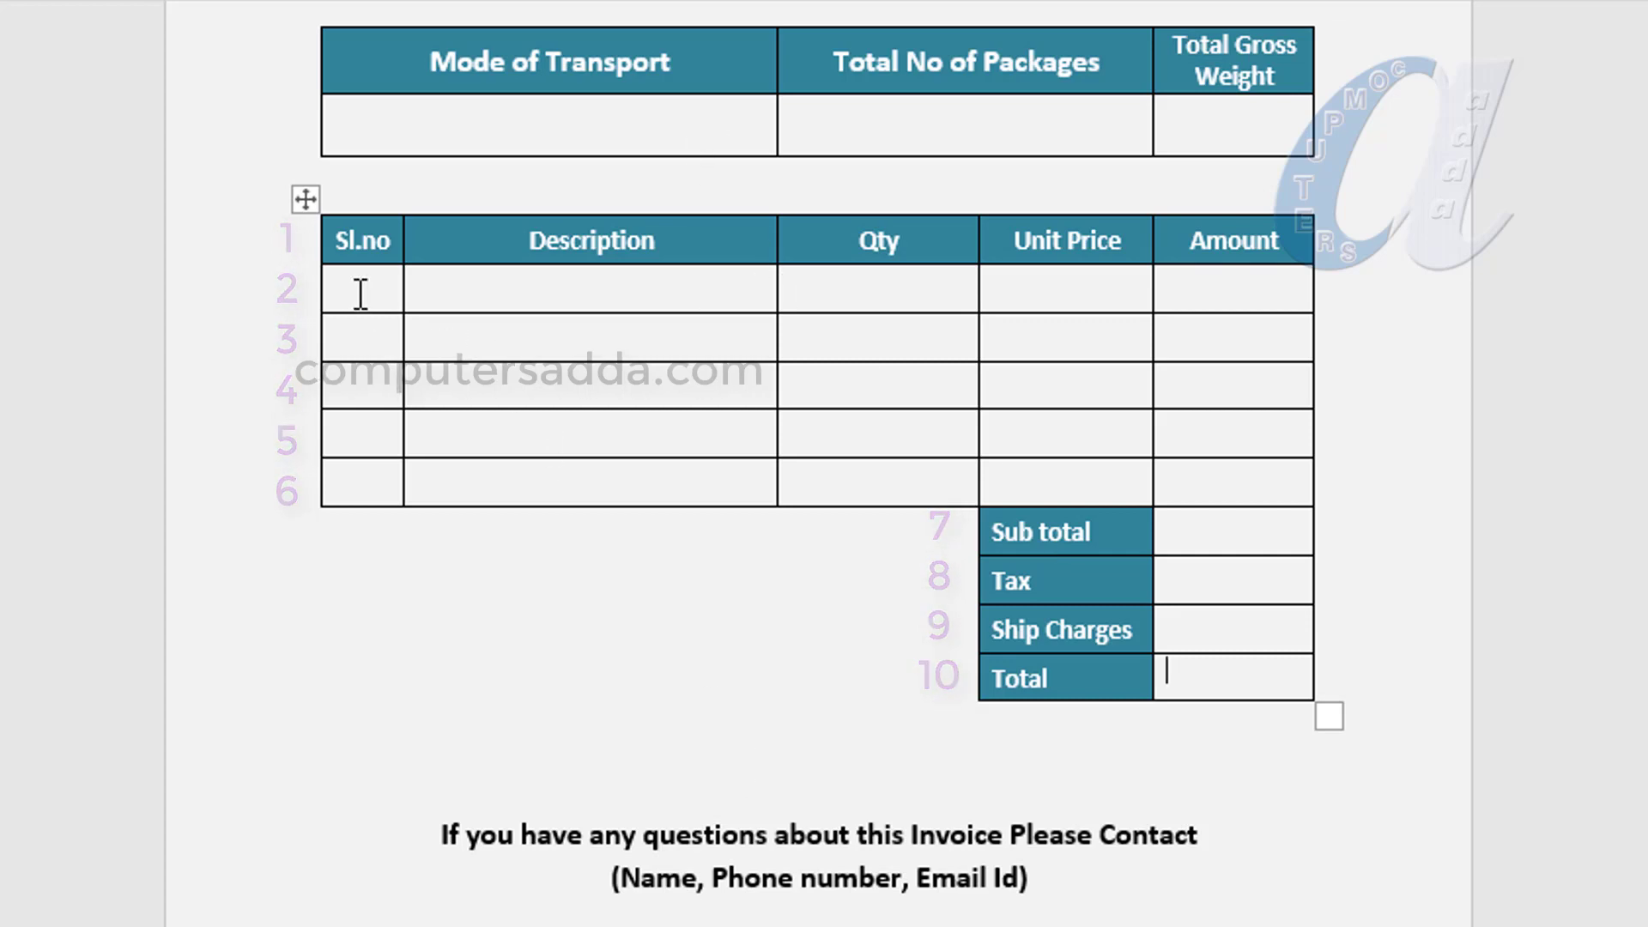
click(632, 279)
click(878, 283)
click(1055, 290)
click(1284, 284)
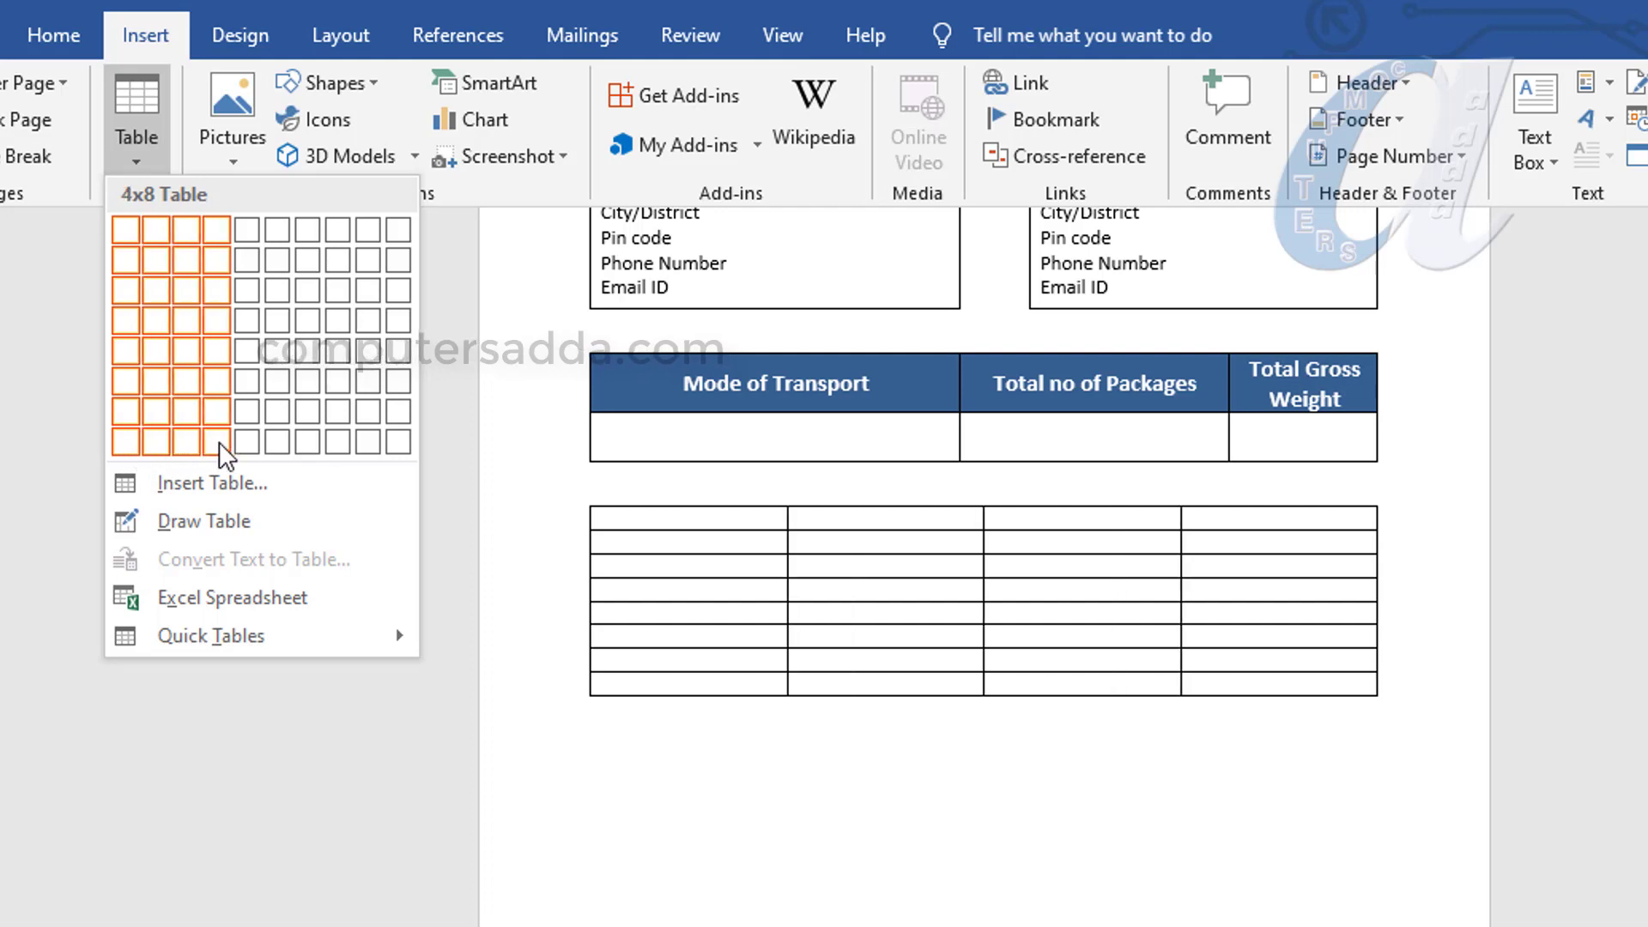
Step: Insert a table with five columns and eight rows below the transport table, and add two more rows to it
click(247, 442)
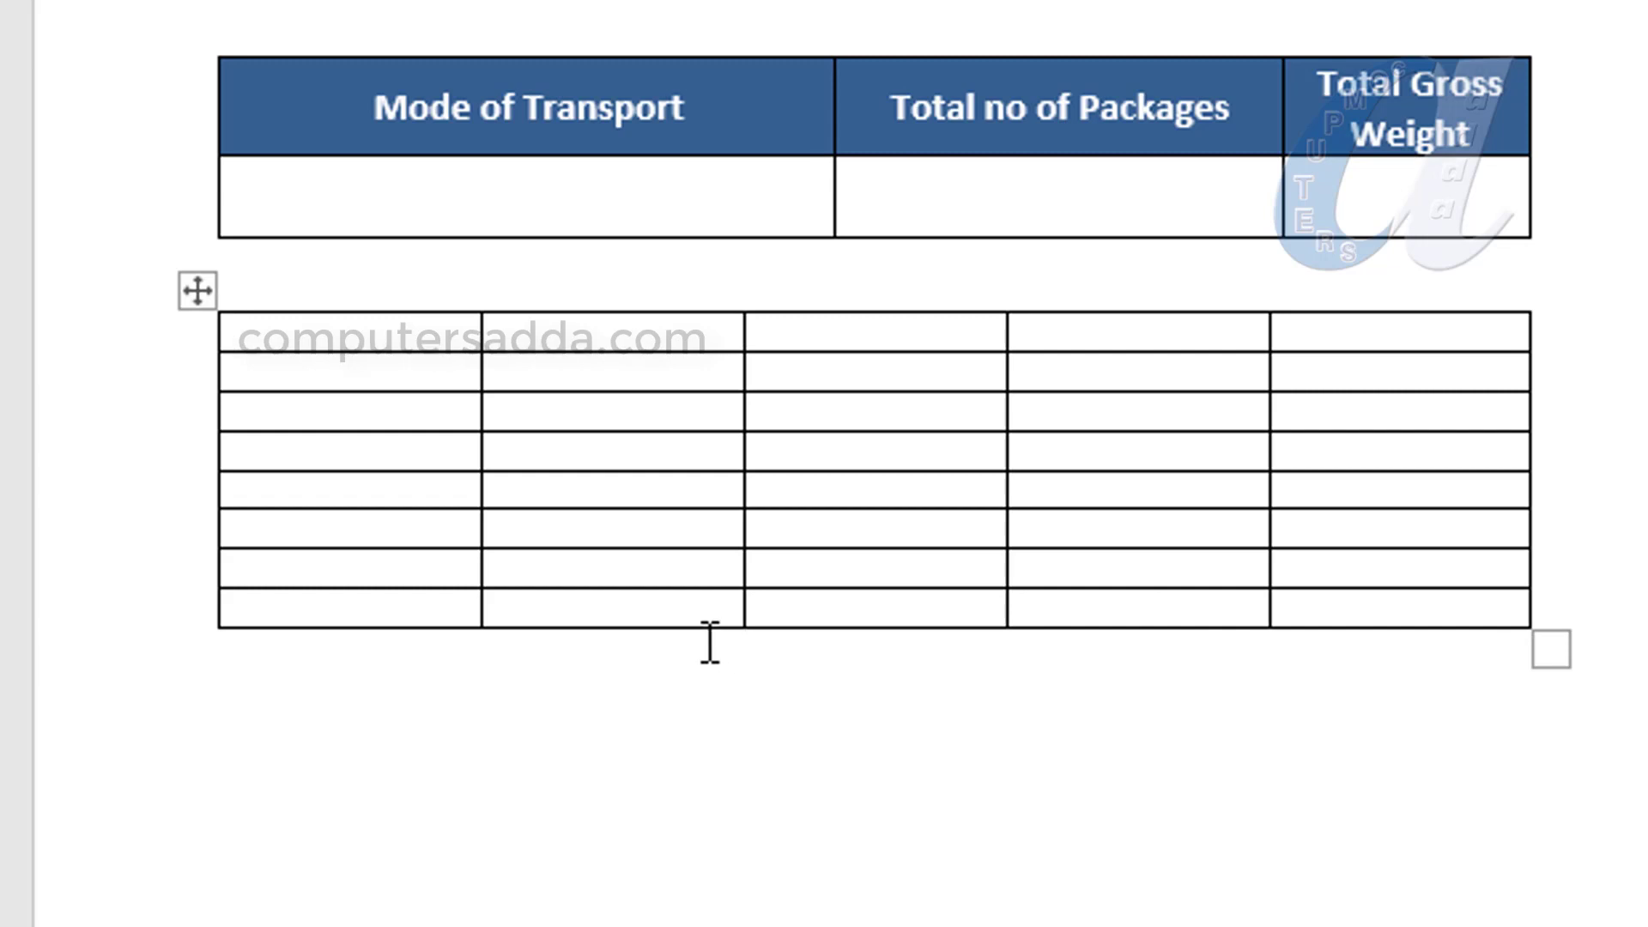
drag(369, 570, 1398, 626)
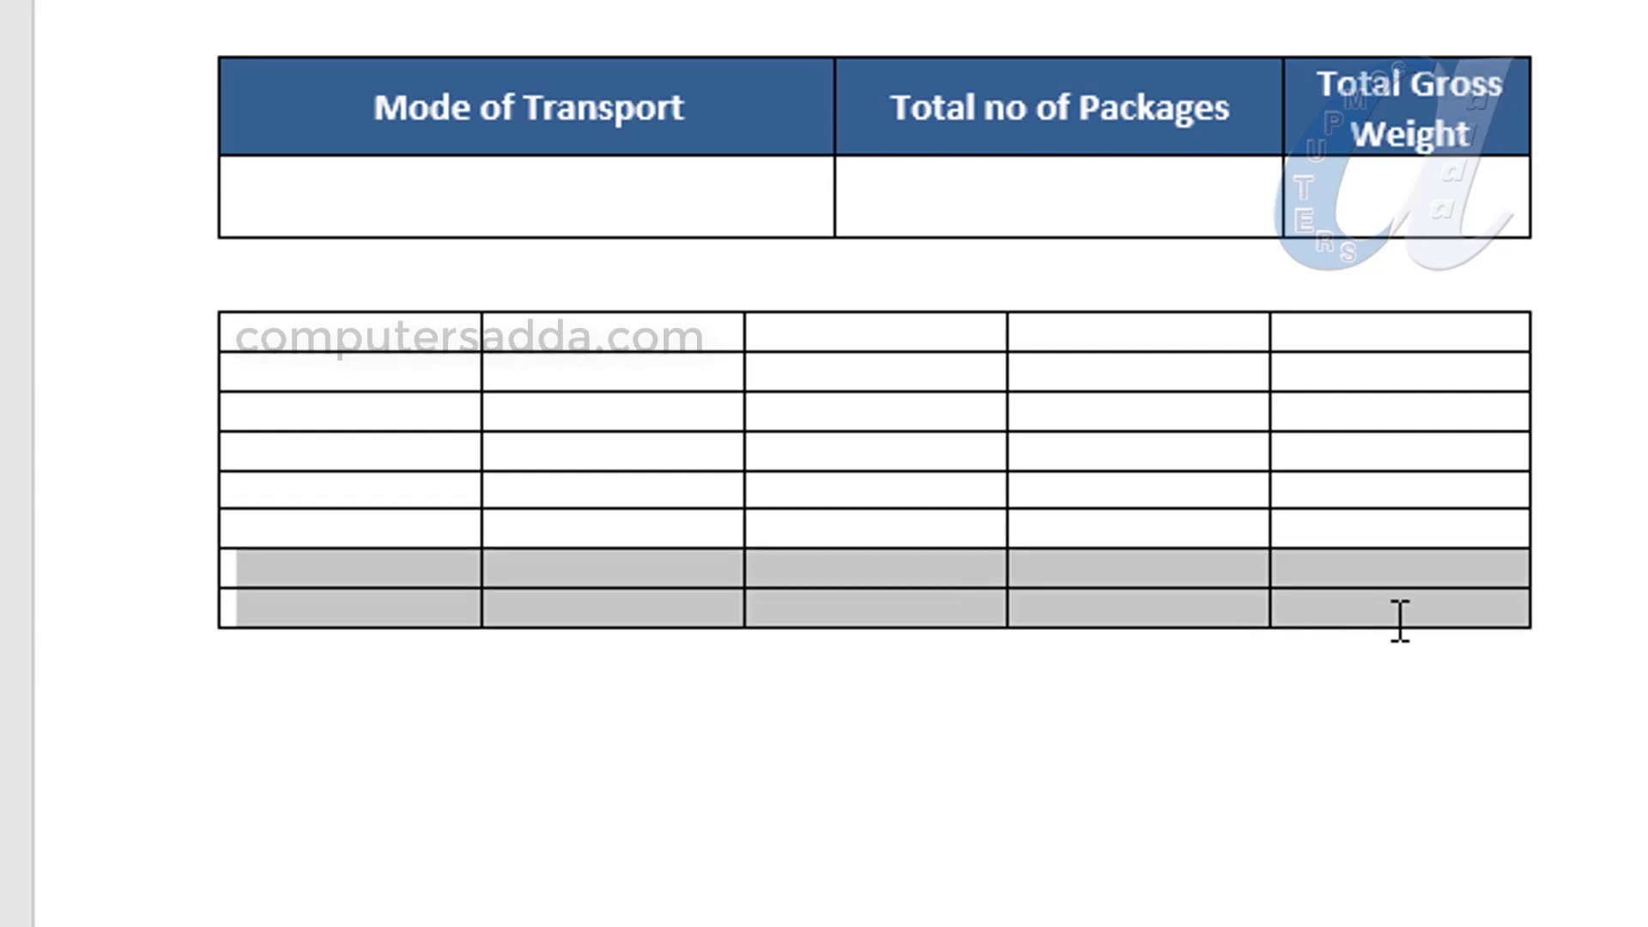
right_click(1320, 610)
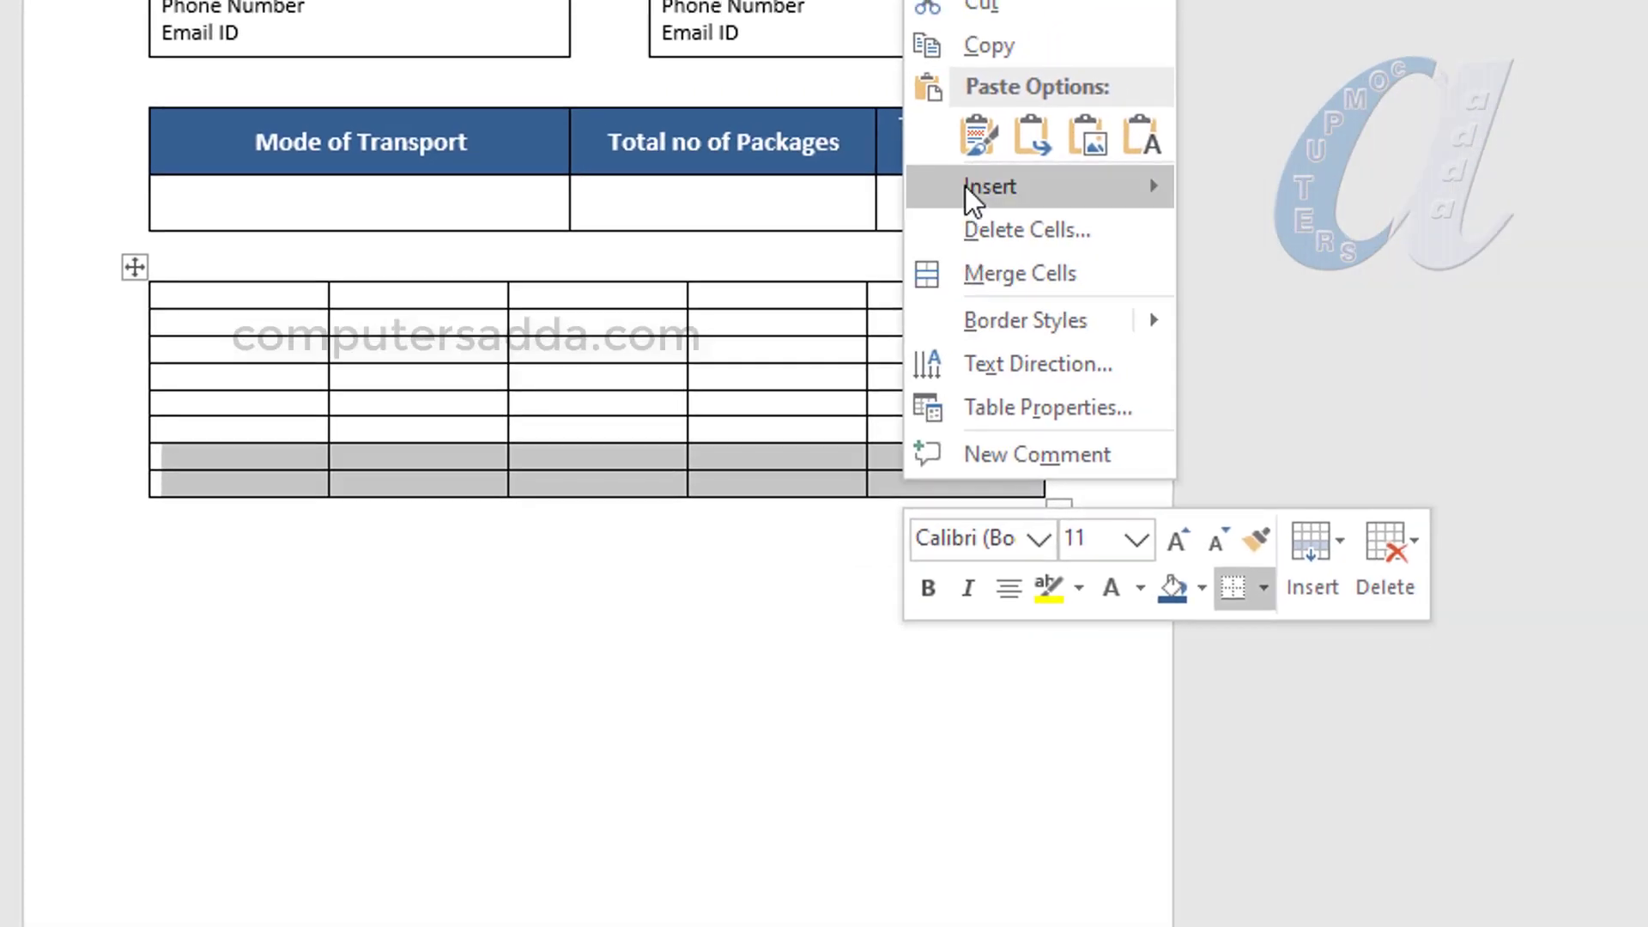
mouse_move(1167, 184)
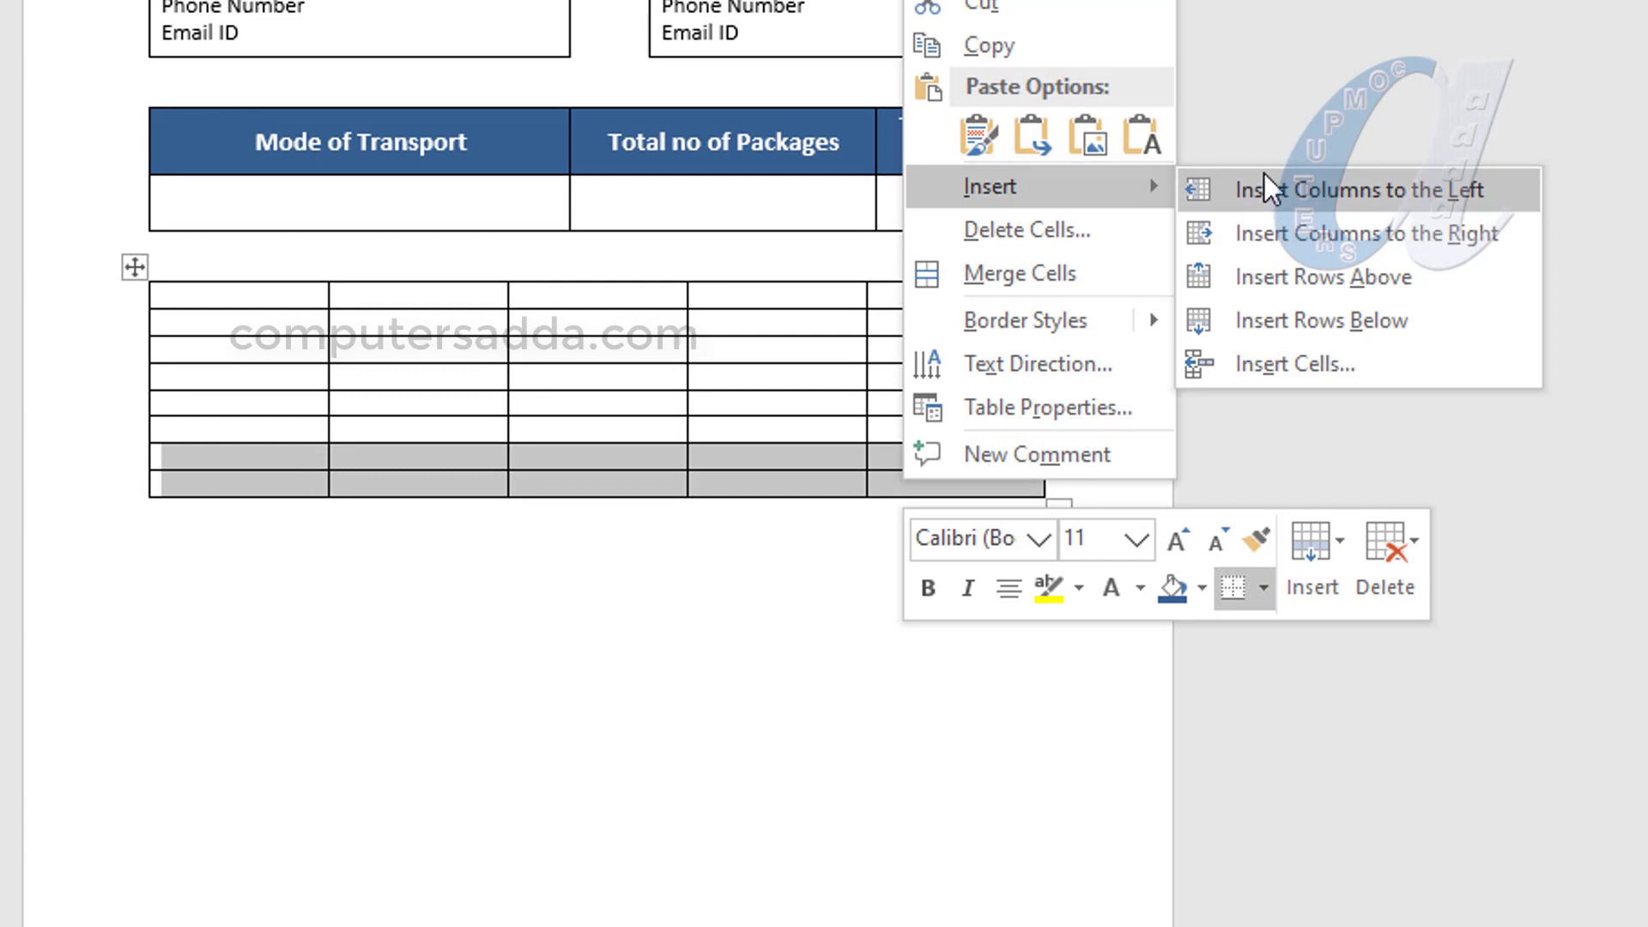
click(1318, 278)
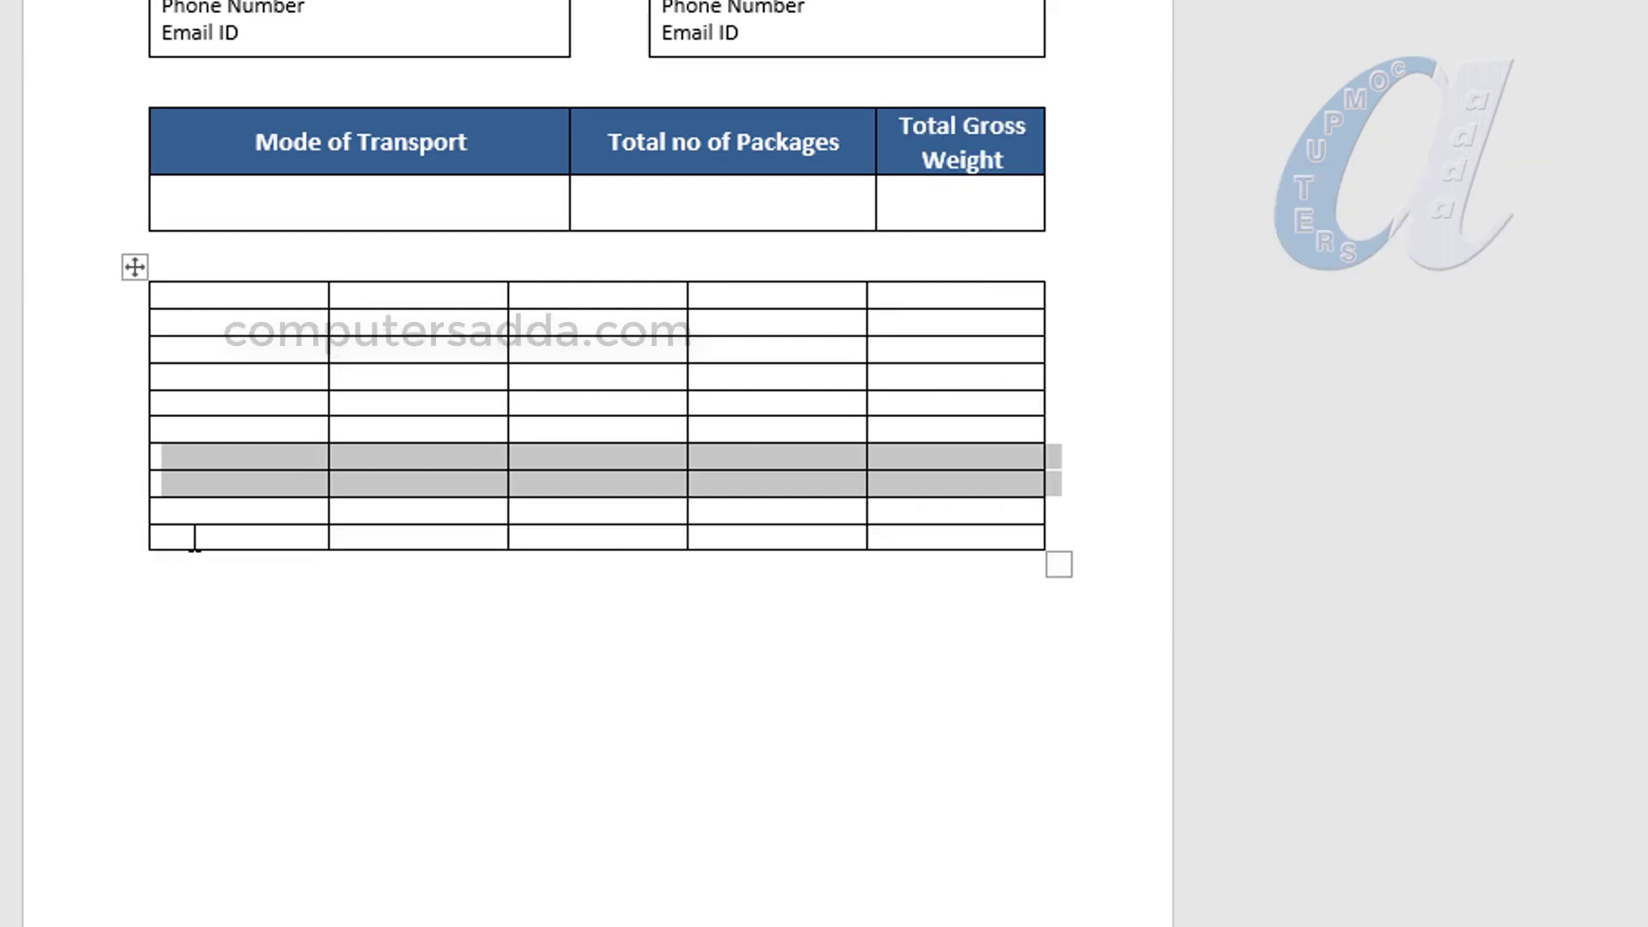
click(195, 539)
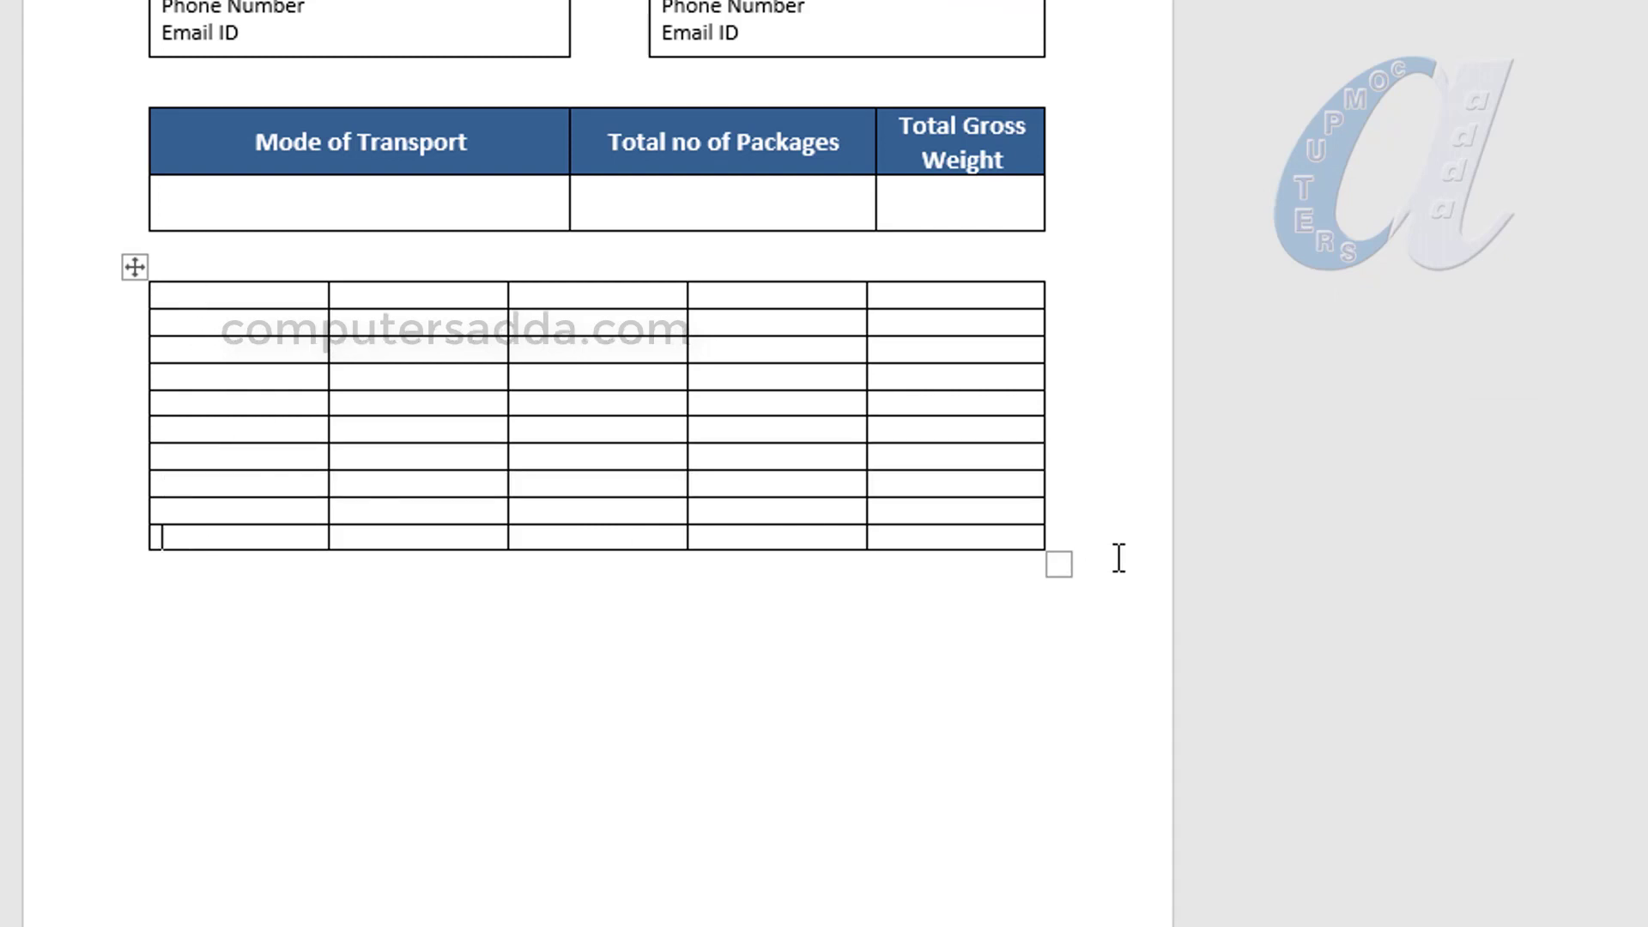
Step: Set the height of all rows in the new five-column table to 0.4"
drag(211, 292, 948, 530)
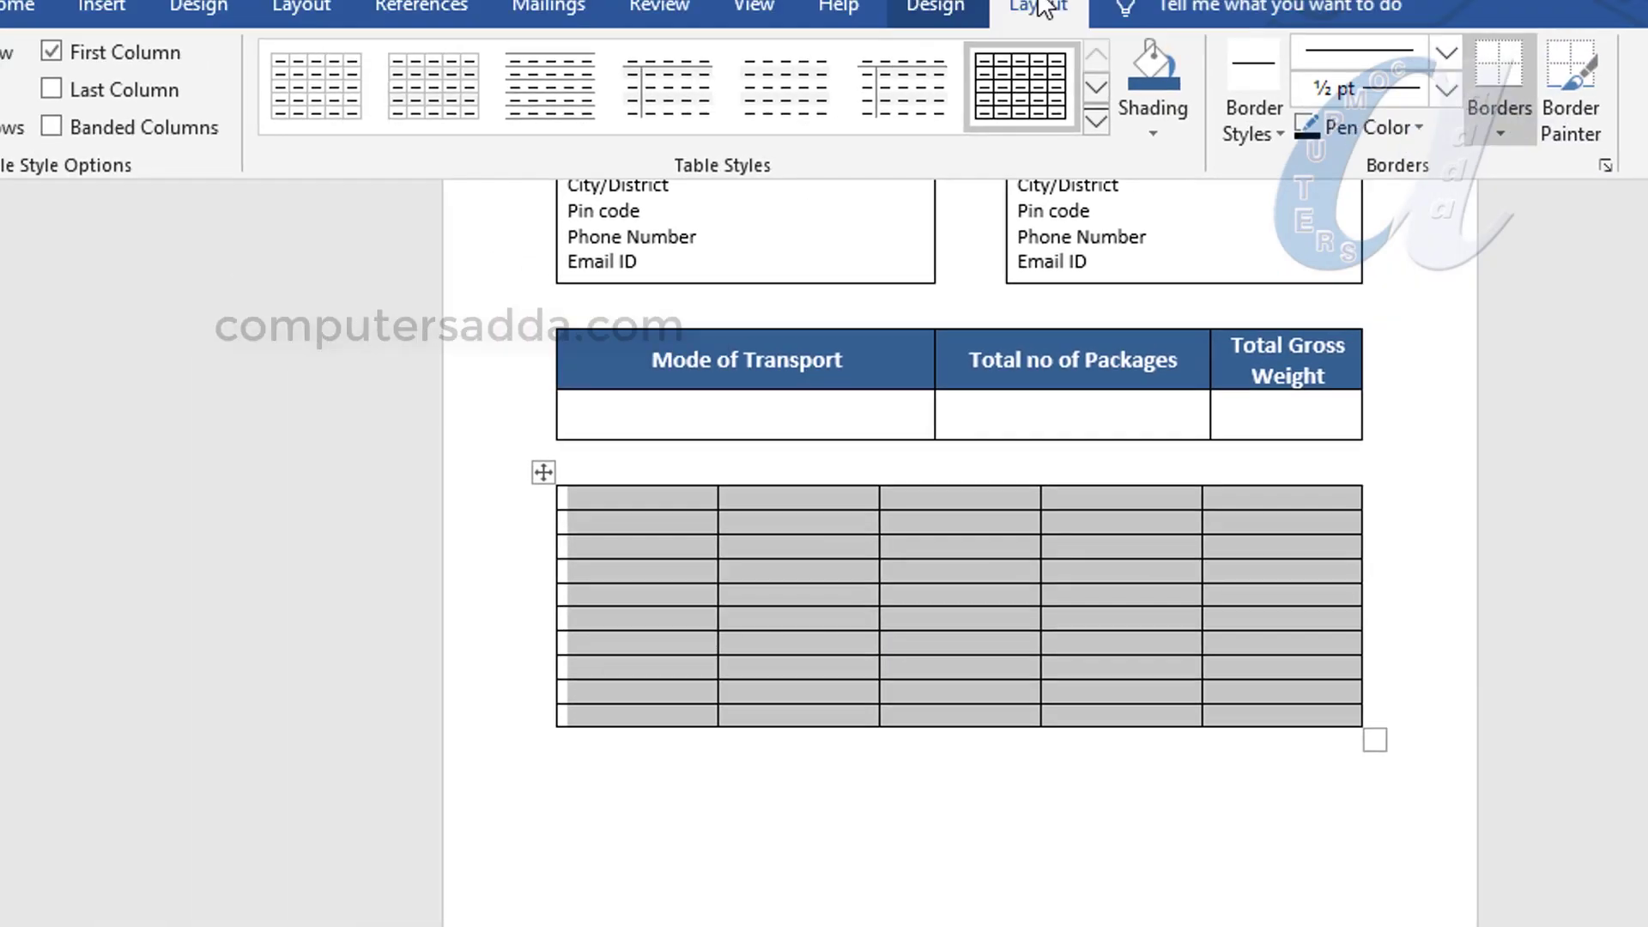
click(1041, 8)
click(1240, 129)
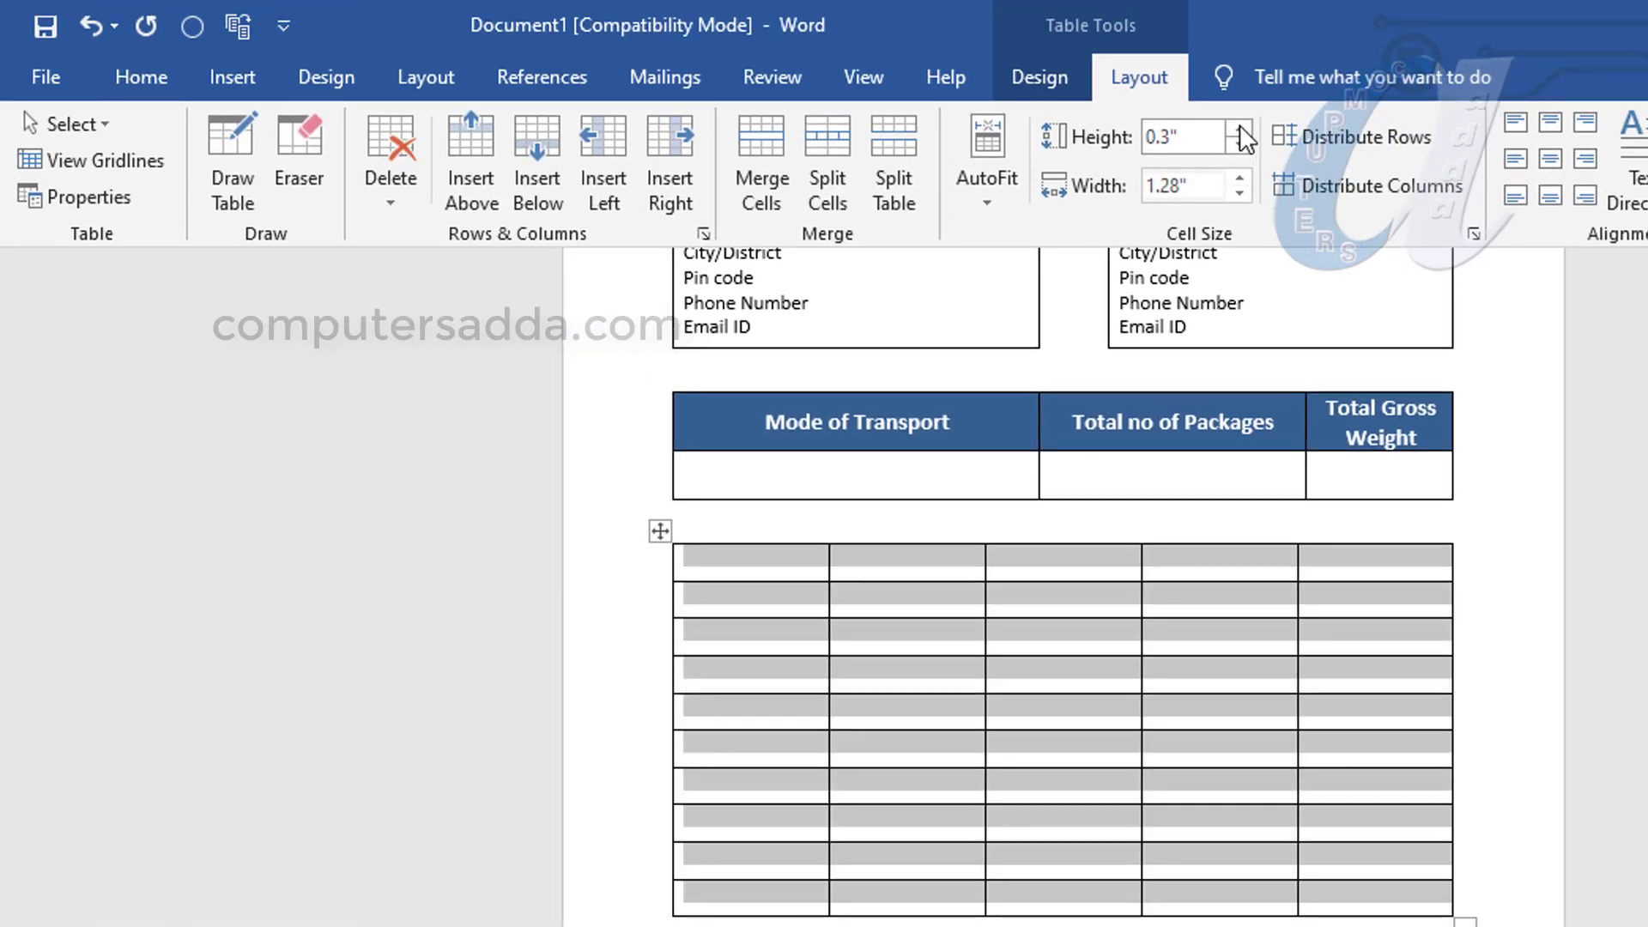
click(1240, 129)
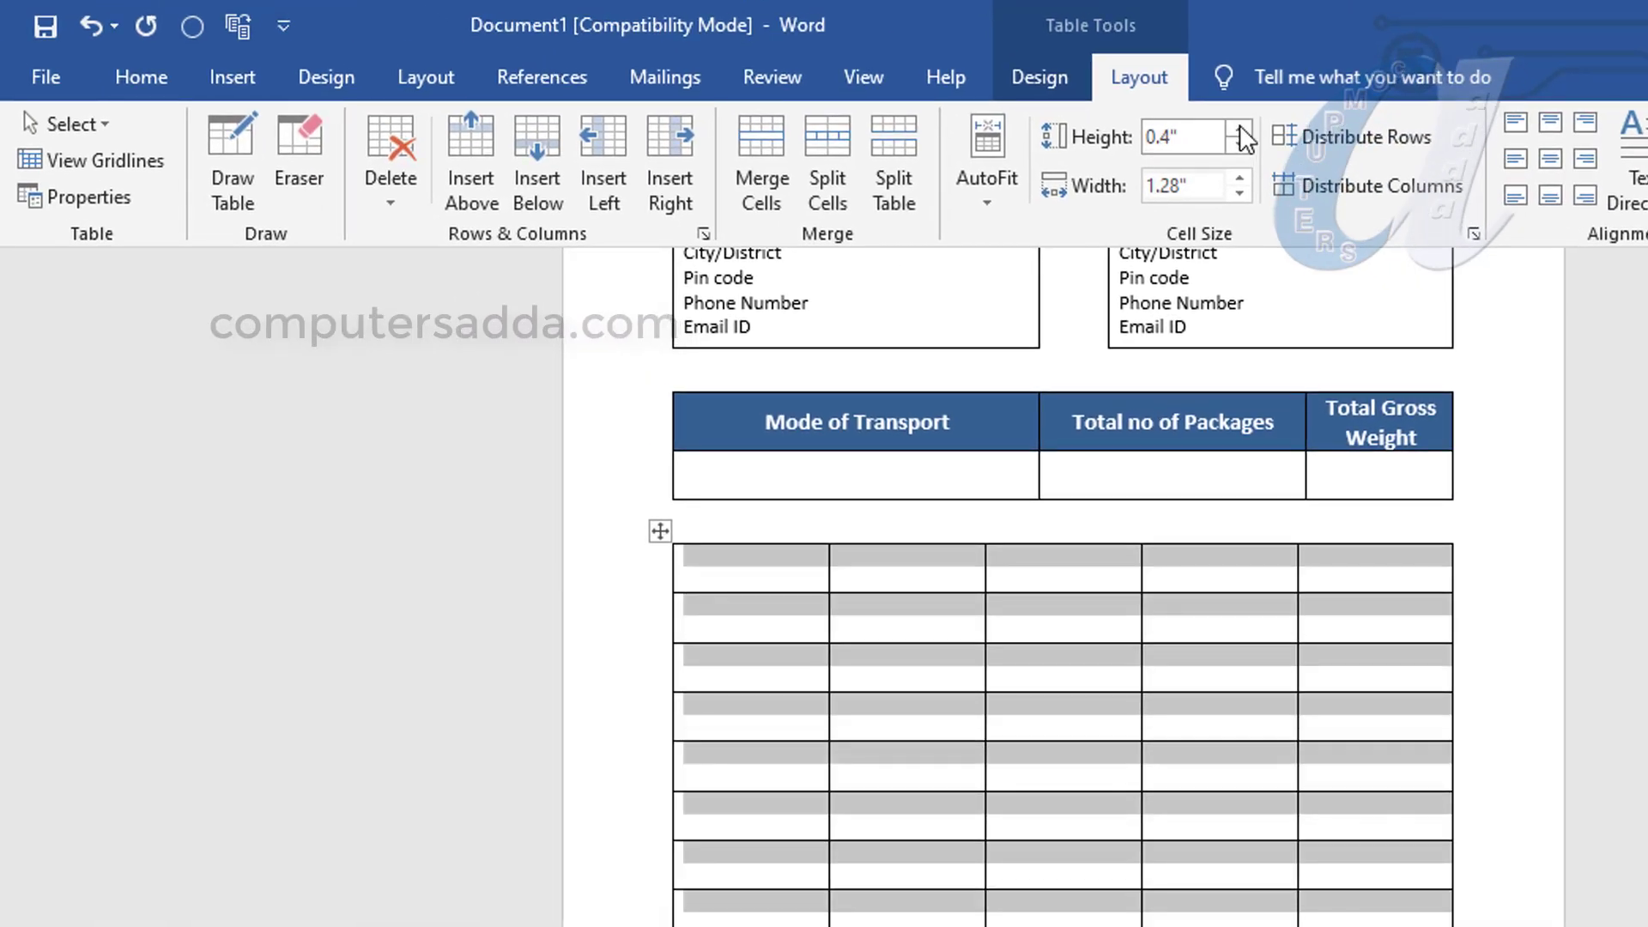
click(764, 569)
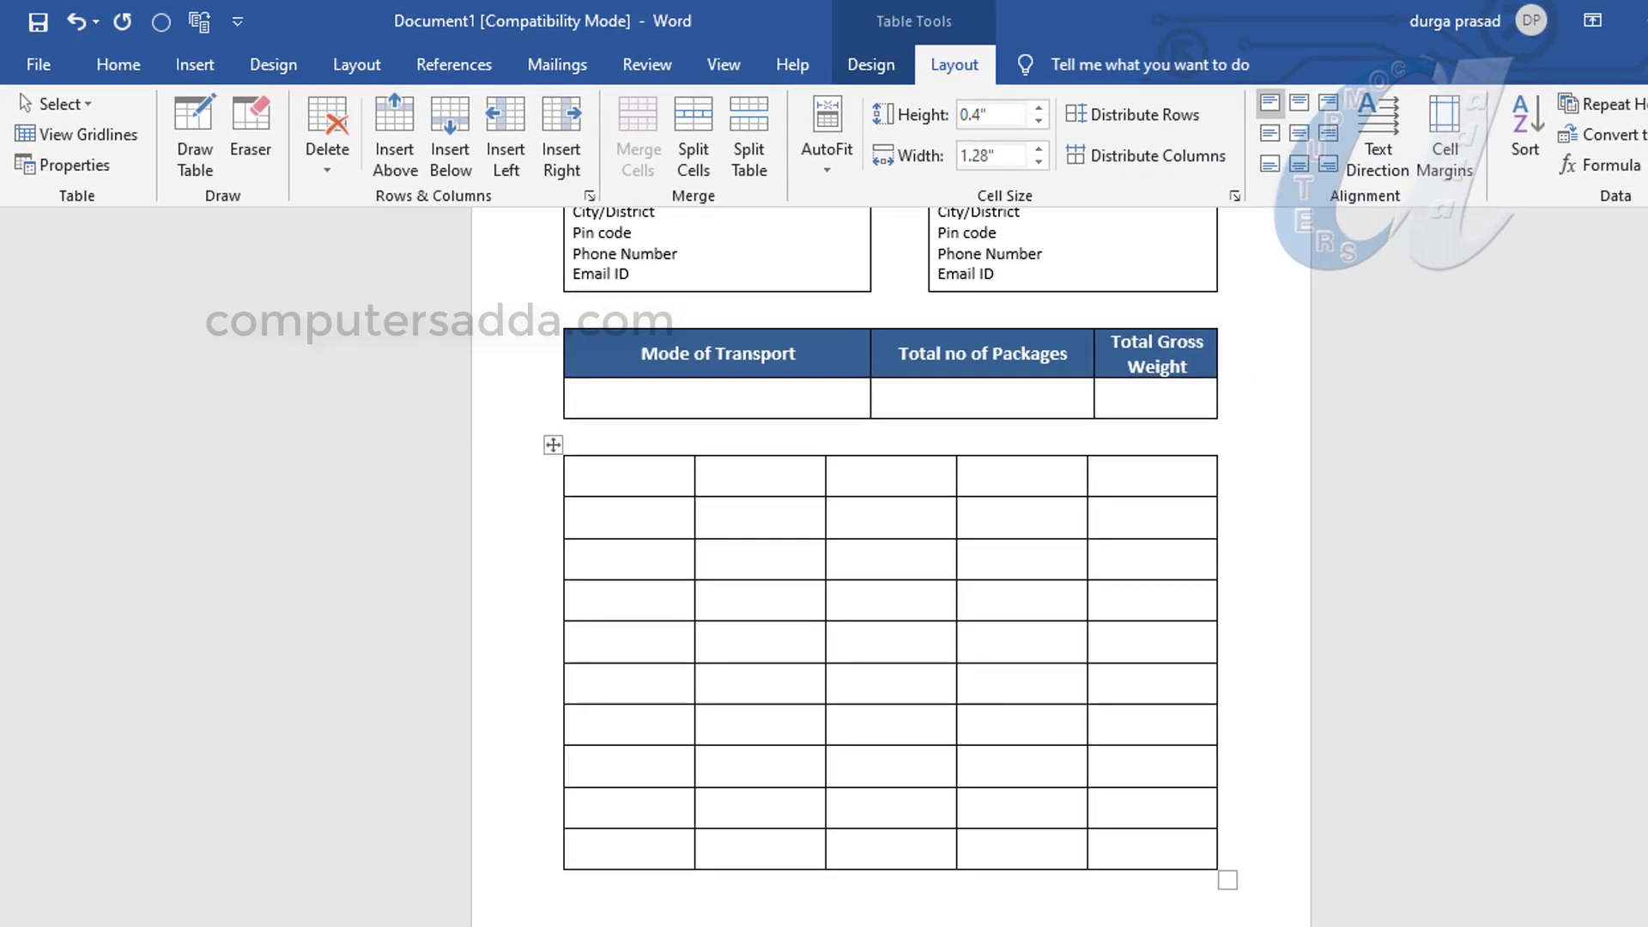
Step: Resize the item table's columns as in the sample: narrow first, wide second, with the second and fourth columns' right edges matching the transport table's dividers
click(1401, 926)
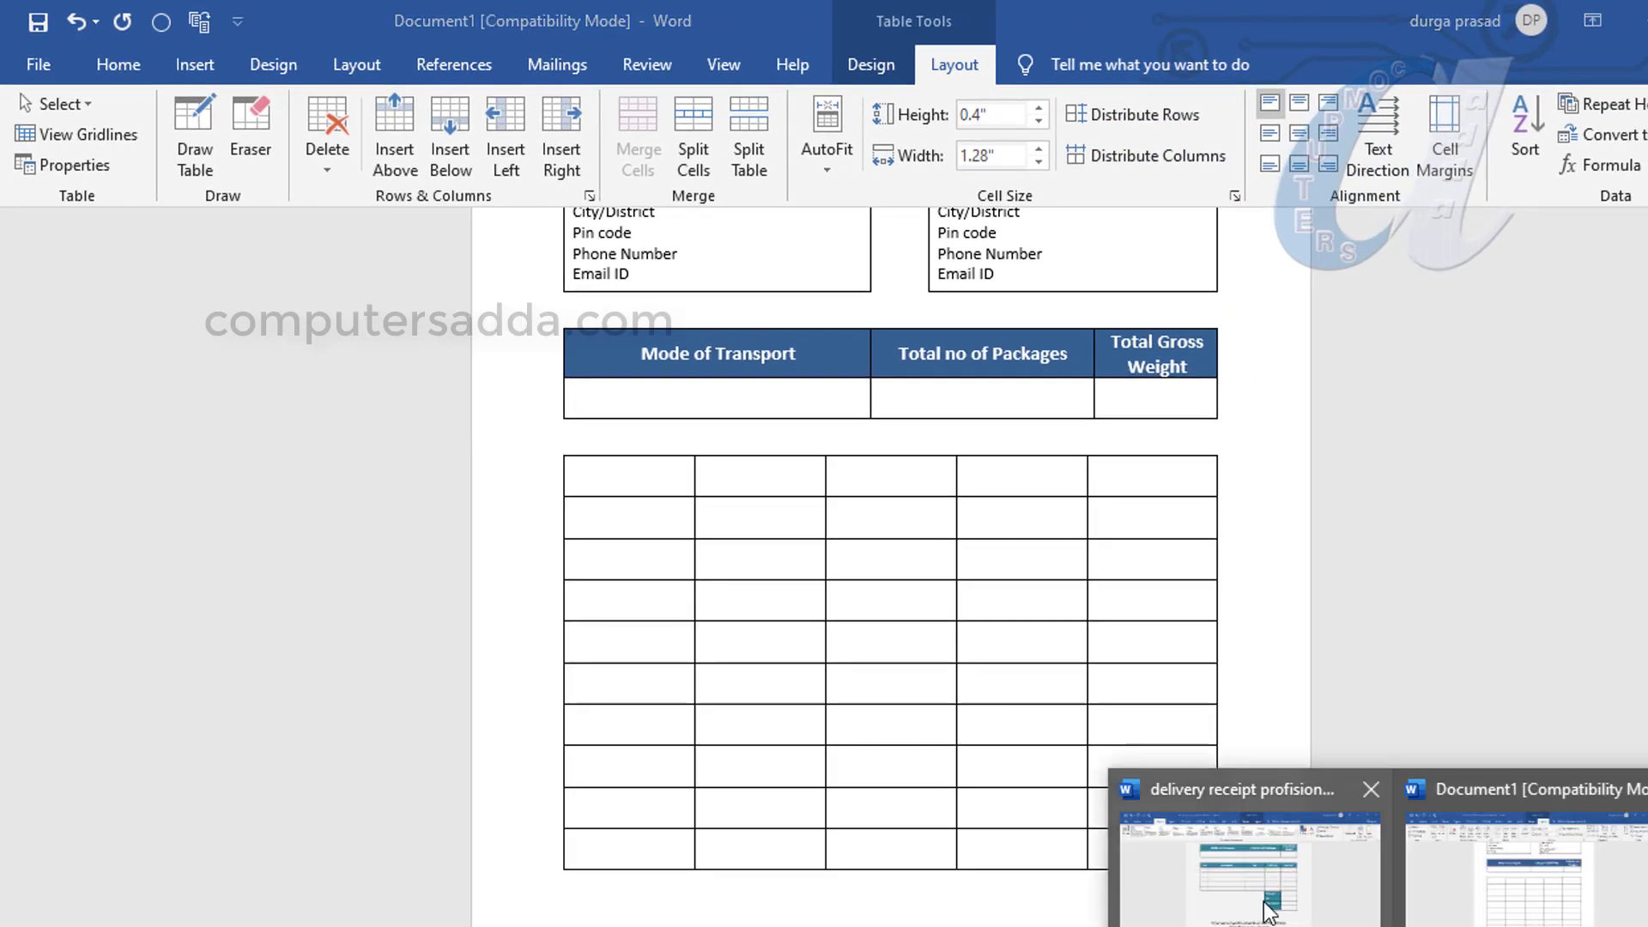
click(1270, 908)
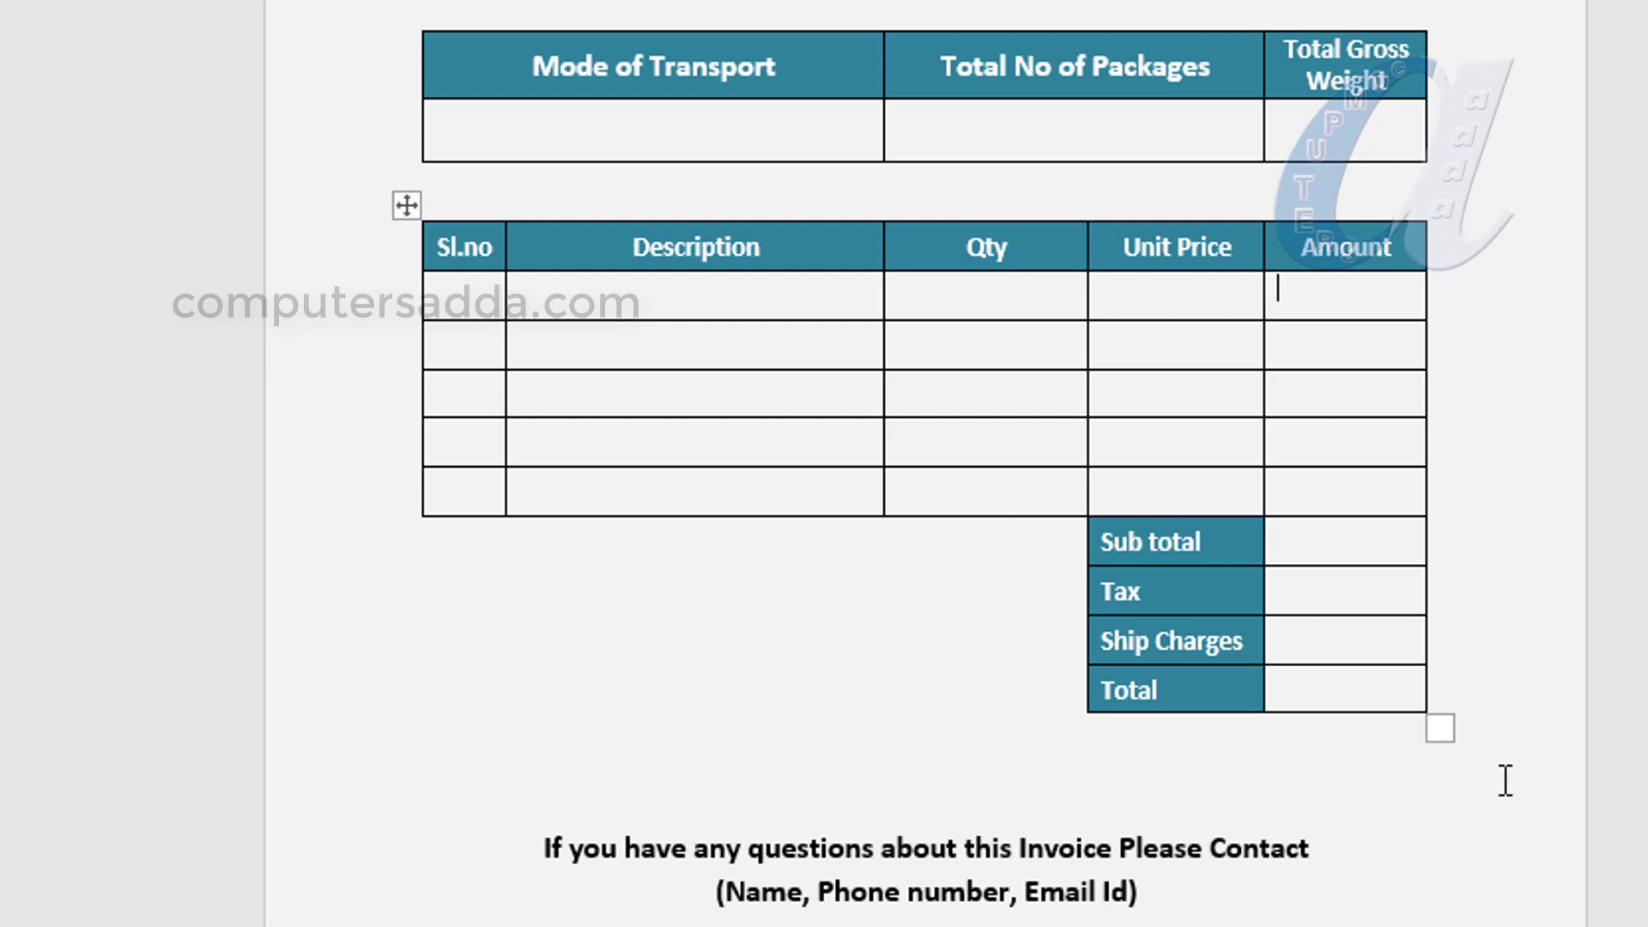
mouse_move(1459, 926)
click(1645, 907)
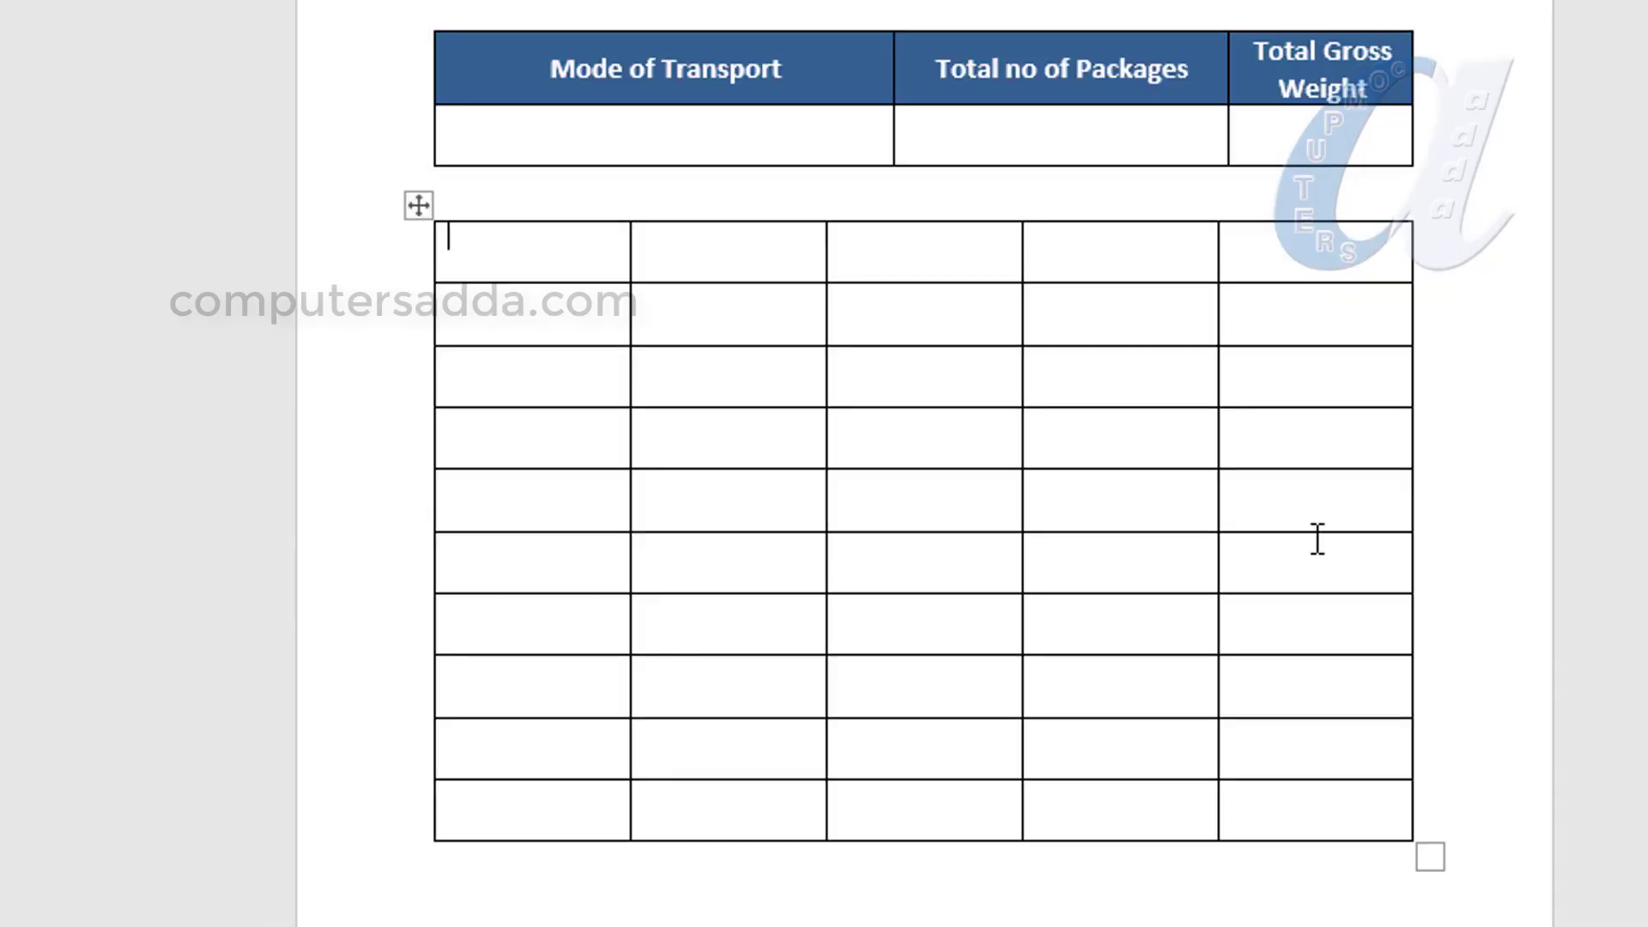
drag(621, 257, 541, 278)
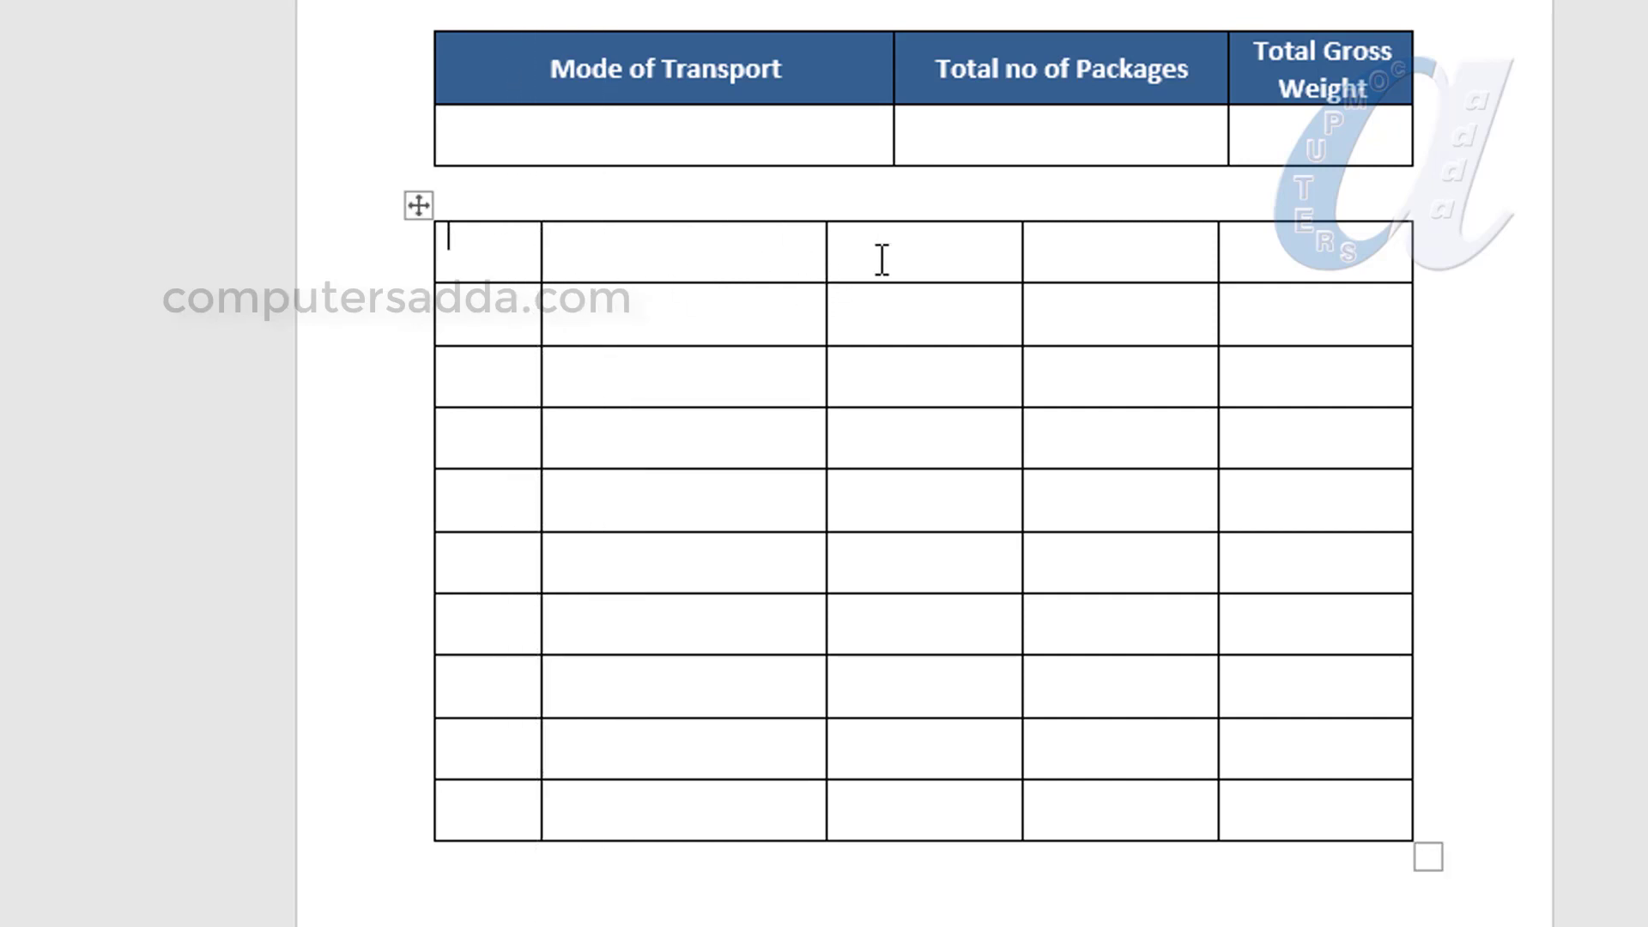
drag(824, 250, 893, 253)
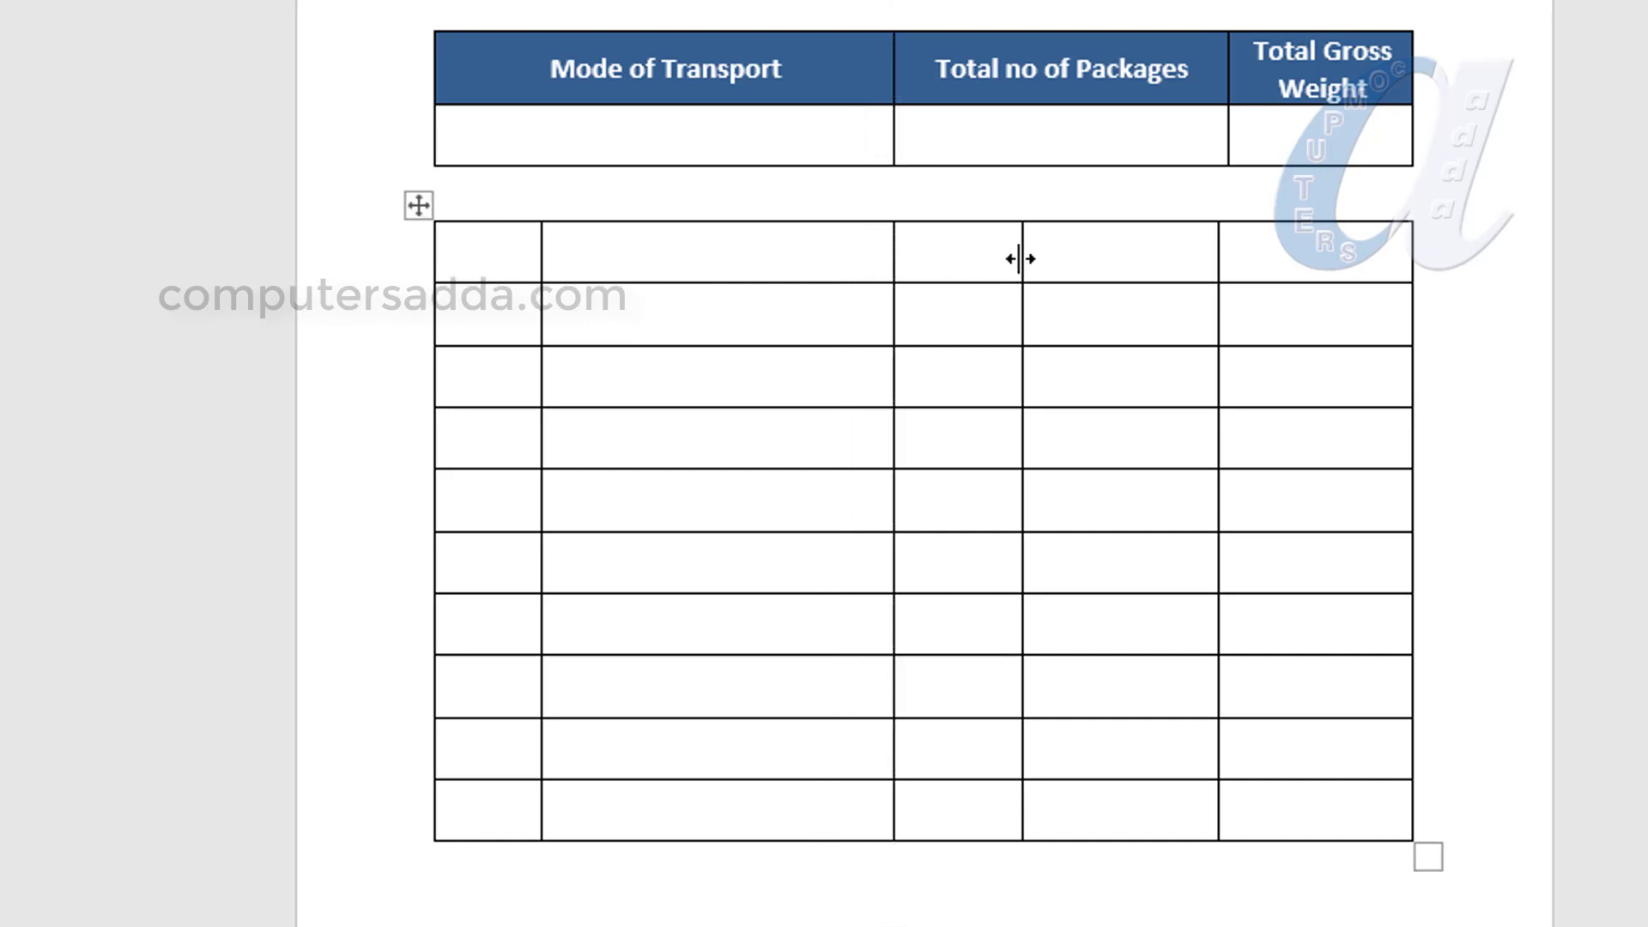
click(1213, 258)
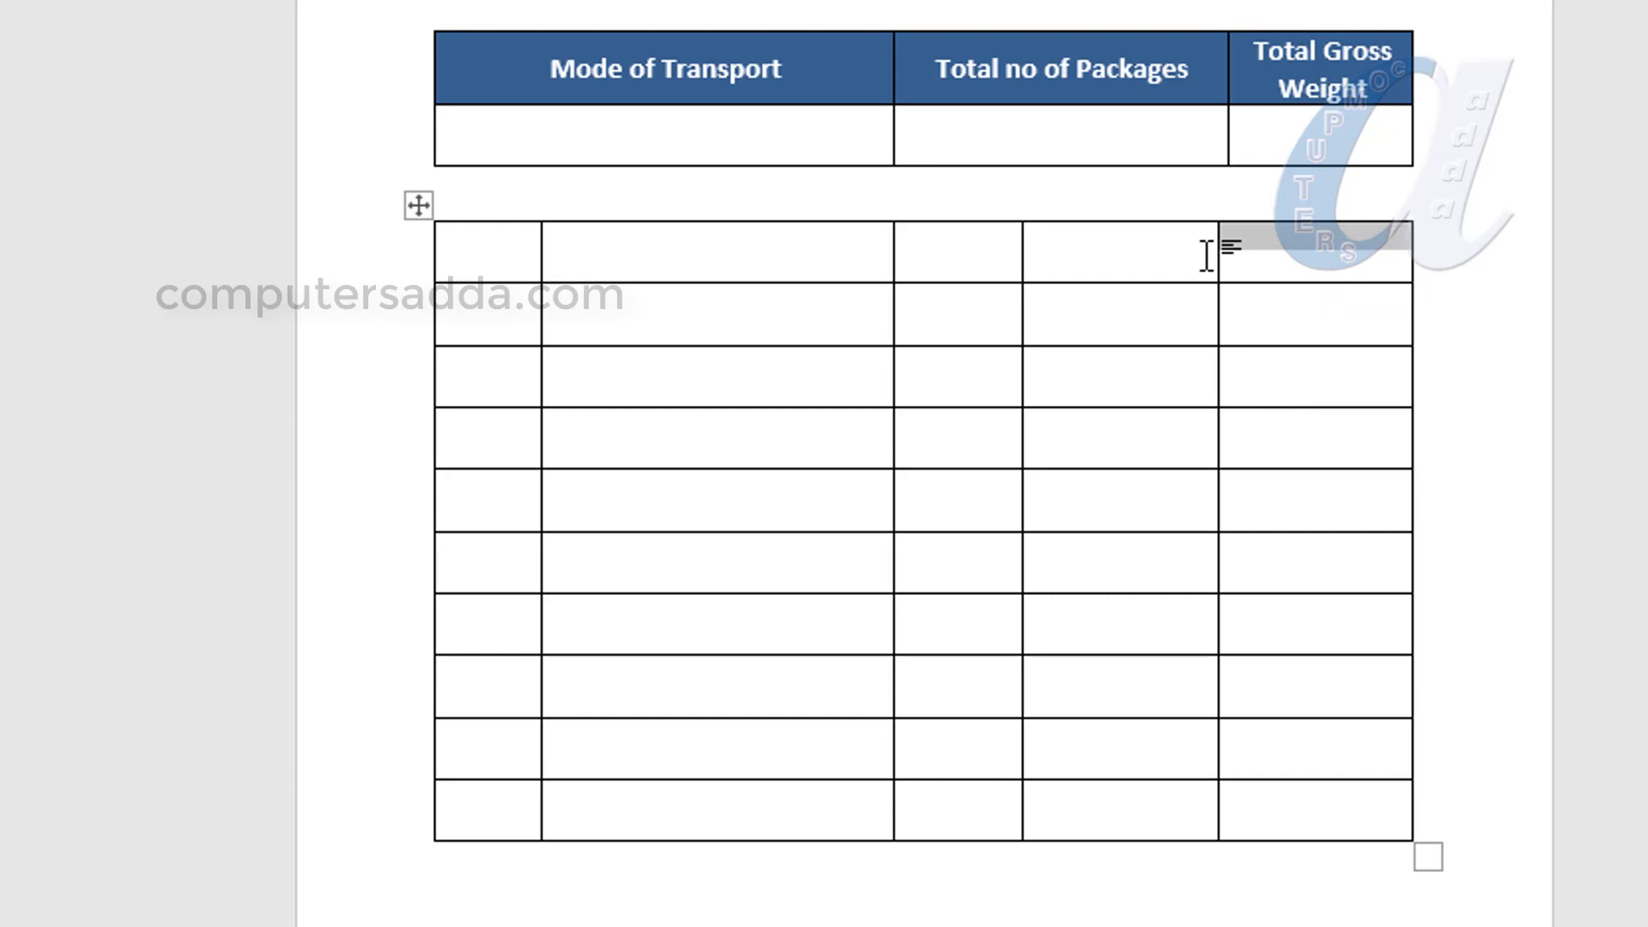
click(1206, 255)
drag(1217, 251, 1229, 250)
drag(1022, 261, 1066, 260)
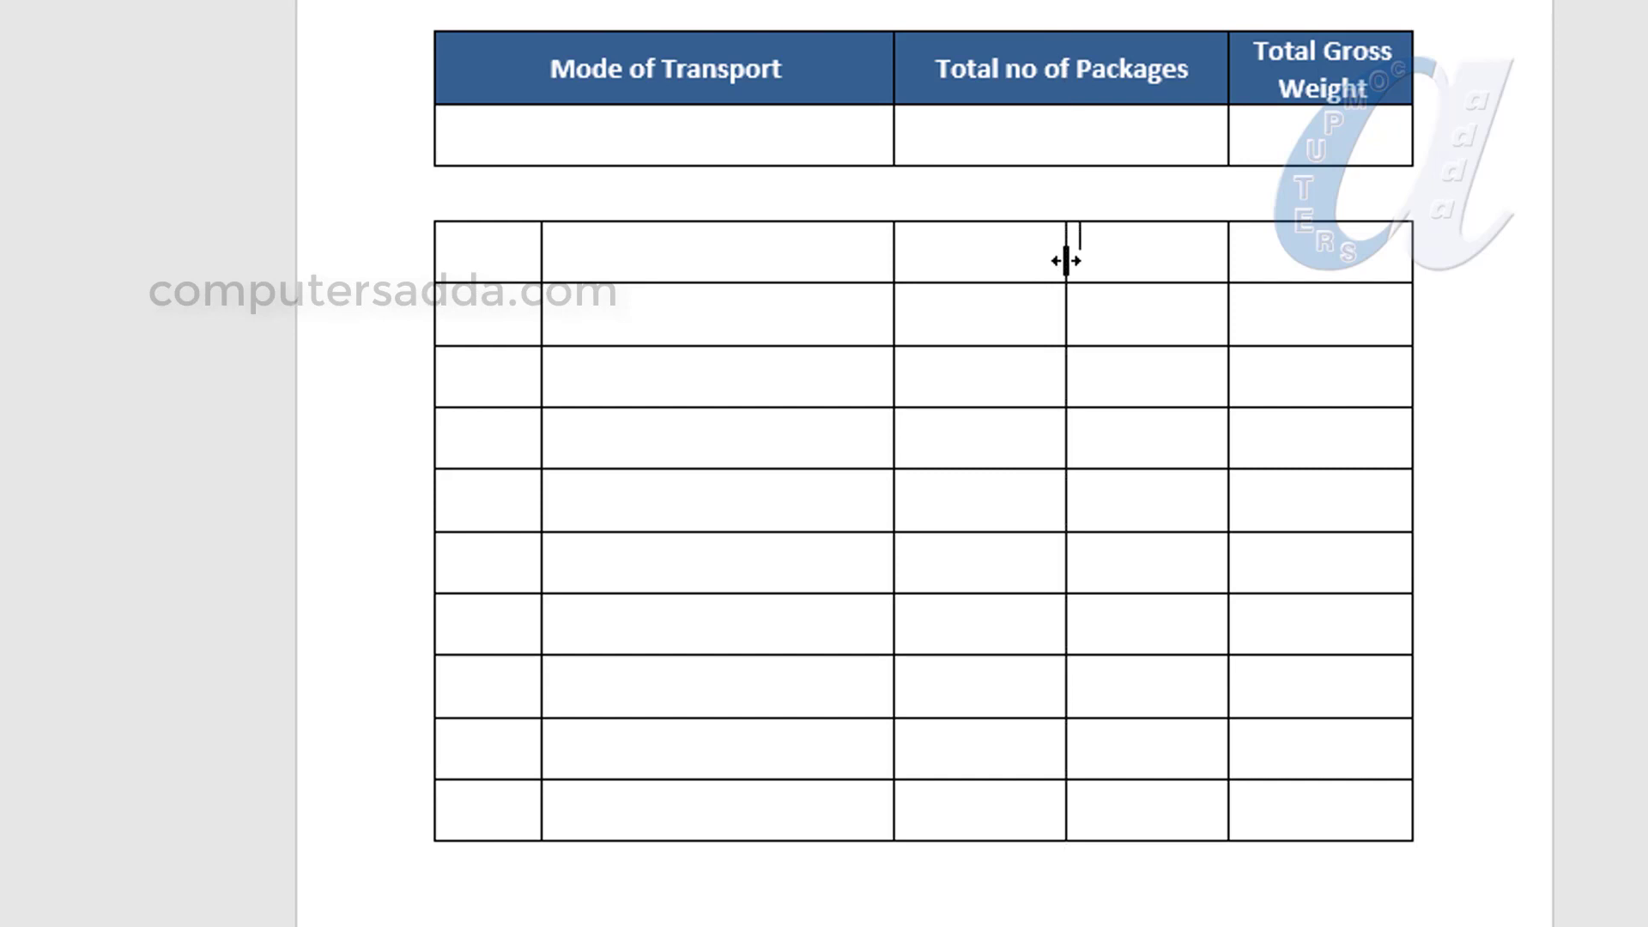
Step: Centre the item table's first row both ways and set its text to 12 pt bold
drag(492, 251, 1329, 255)
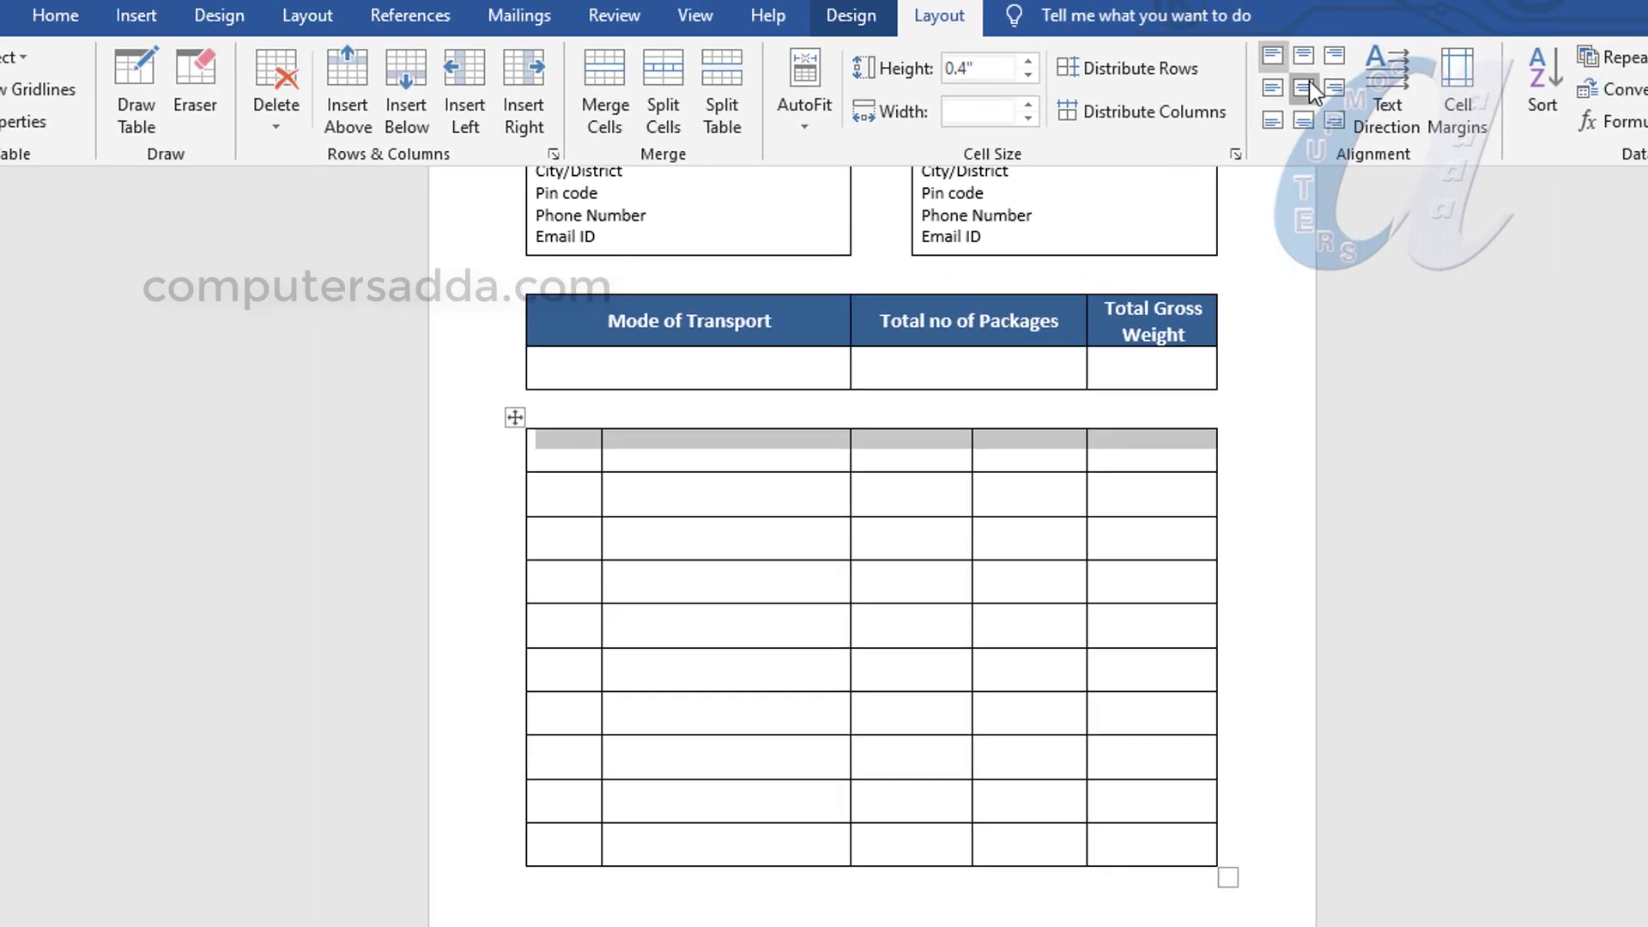
click(1306, 91)
click(55, 15)
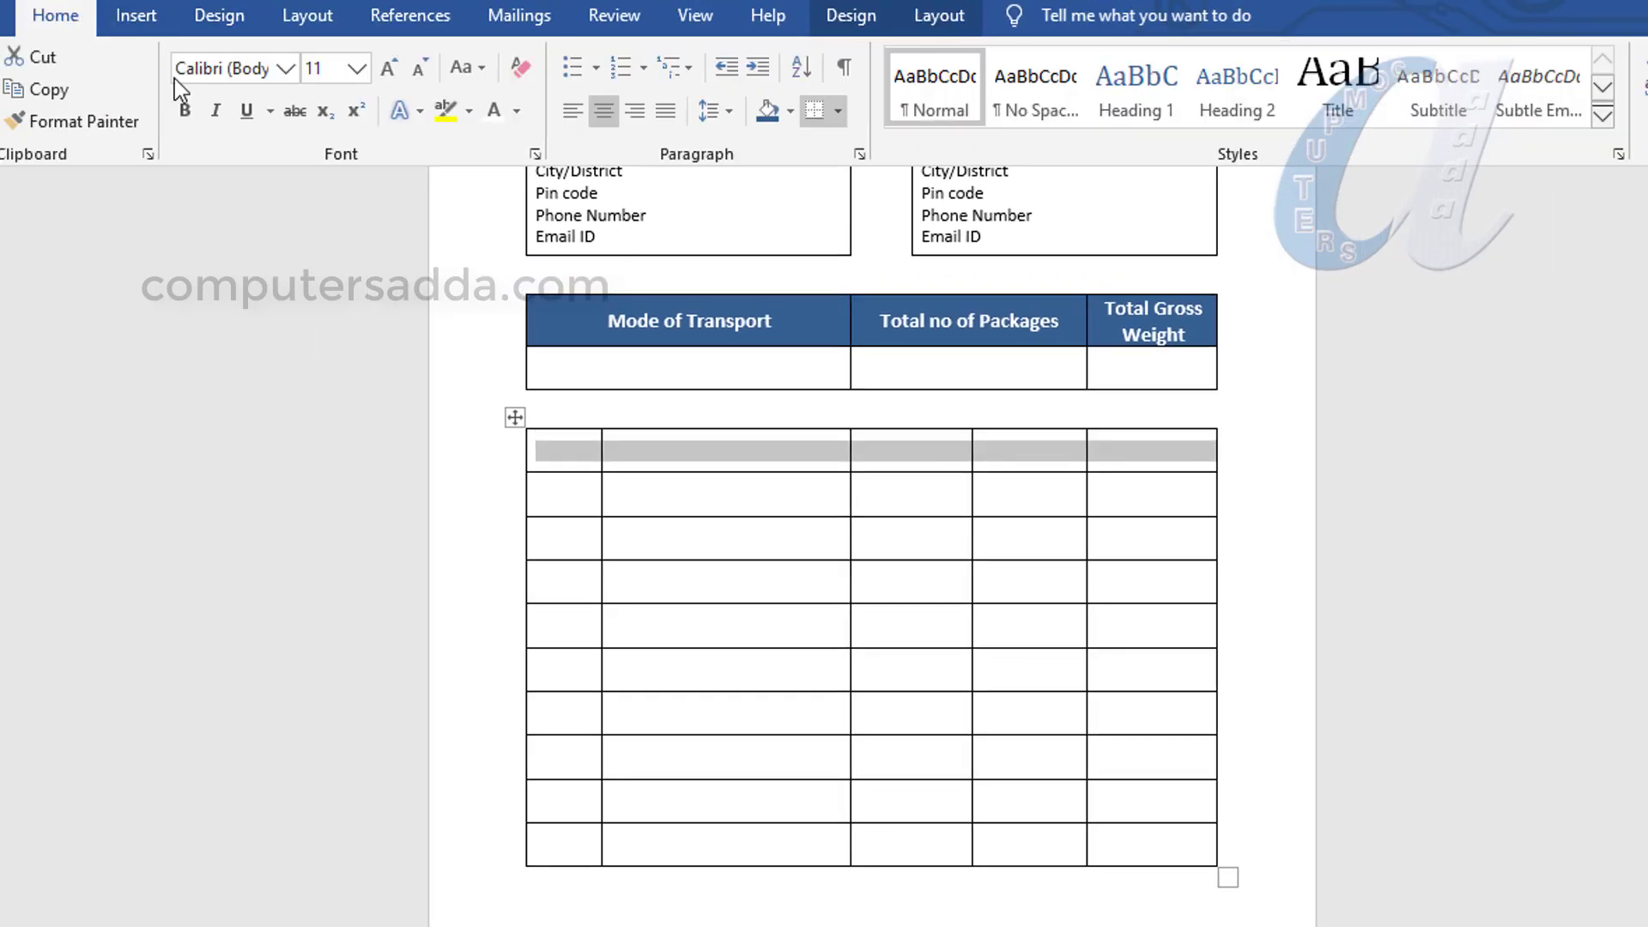
click(390, 64)
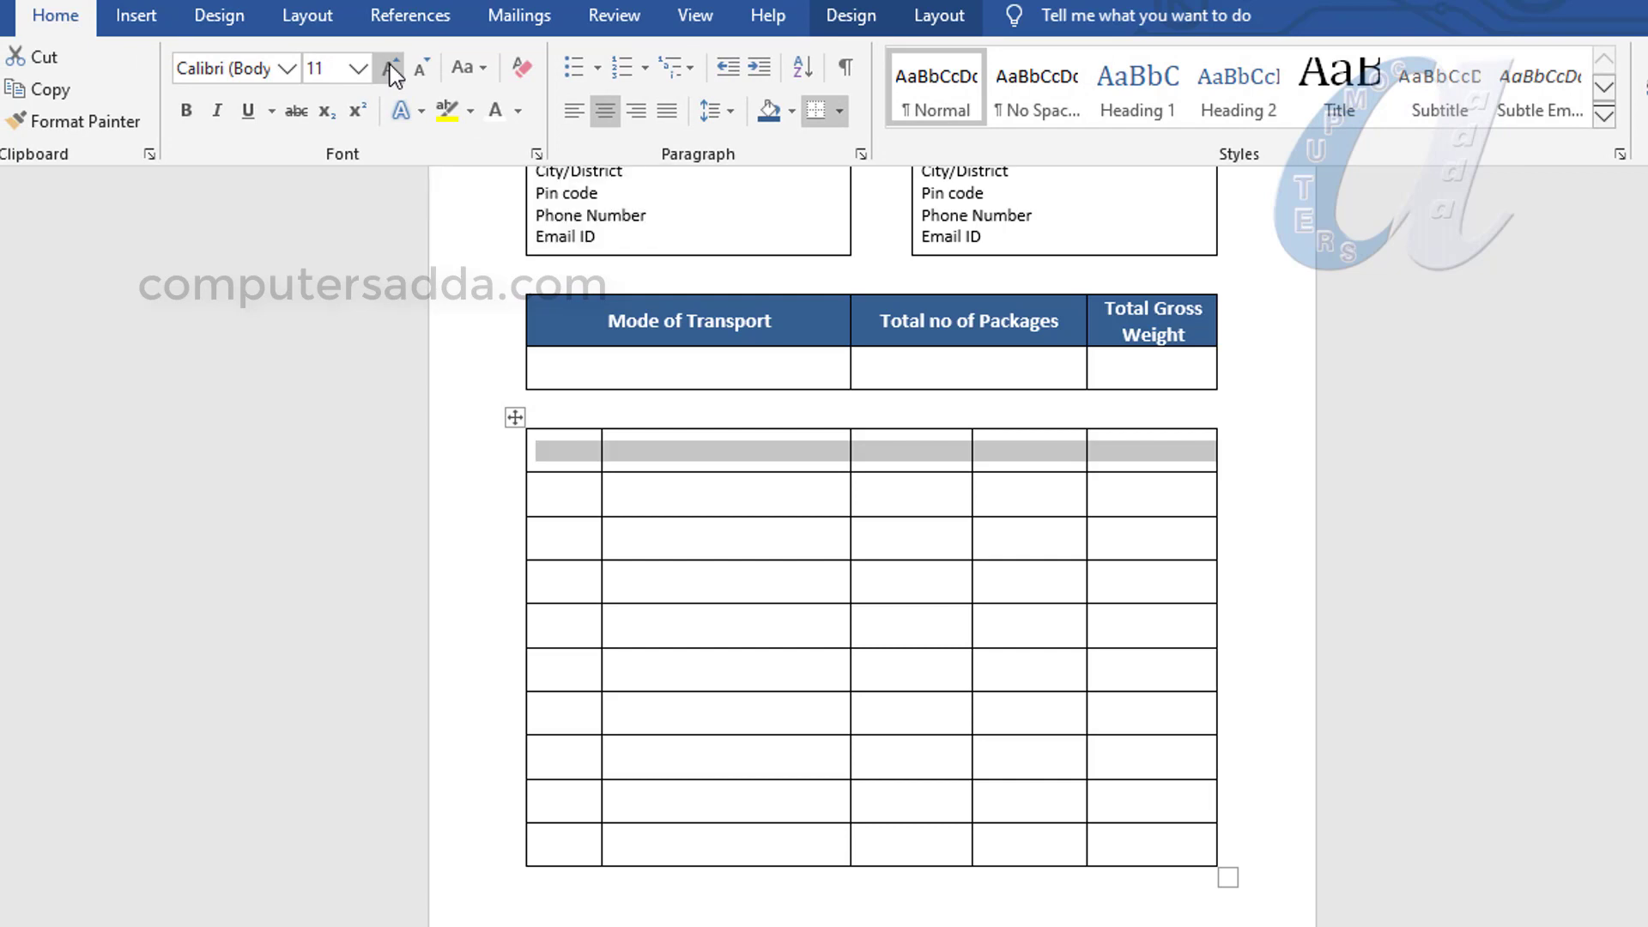
click(183, 109)
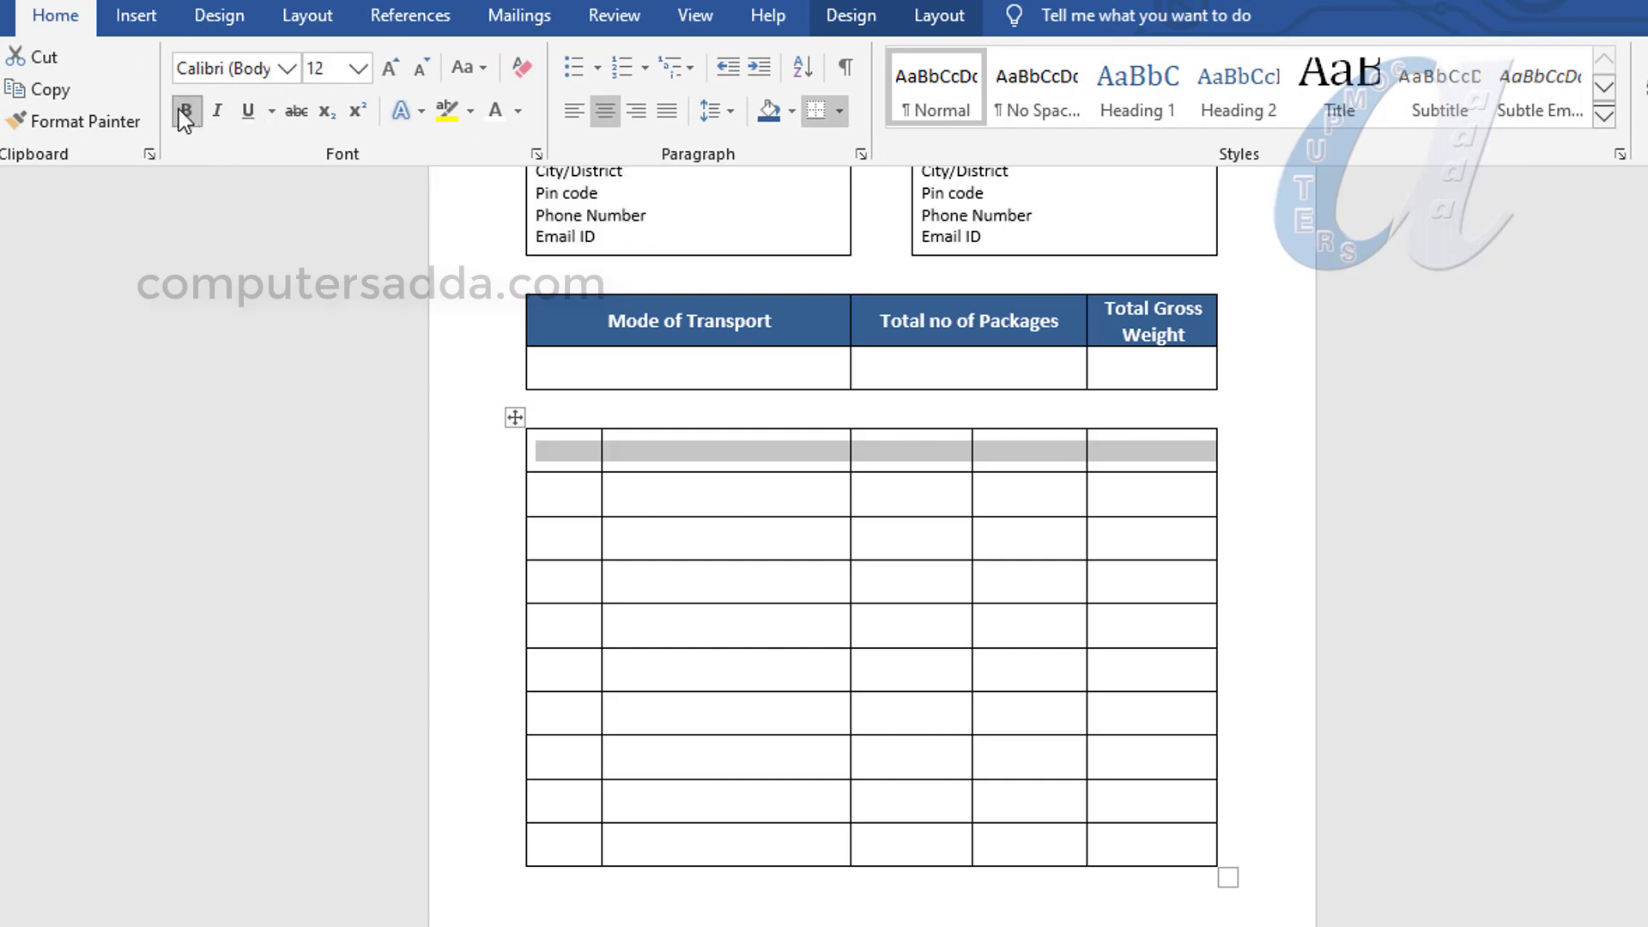
Step: Enter the item table headings SL.NO, DESCRIPTION, QTY, UNIT PRICE and AMOUNT in the first row
click(558, 447)
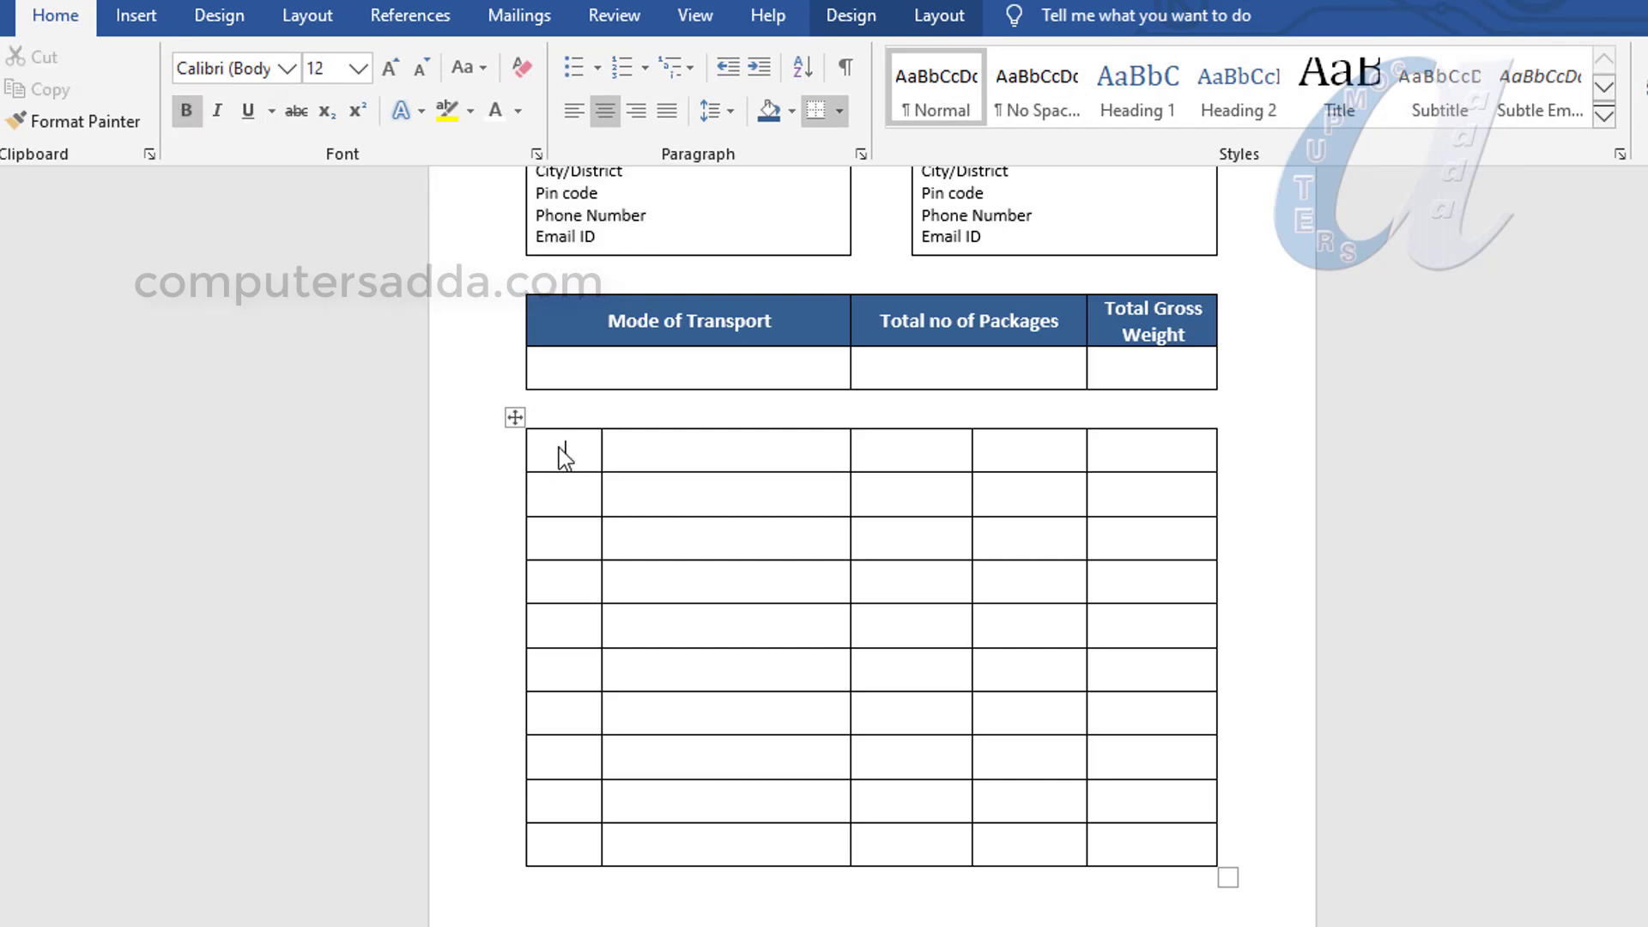
text(N)
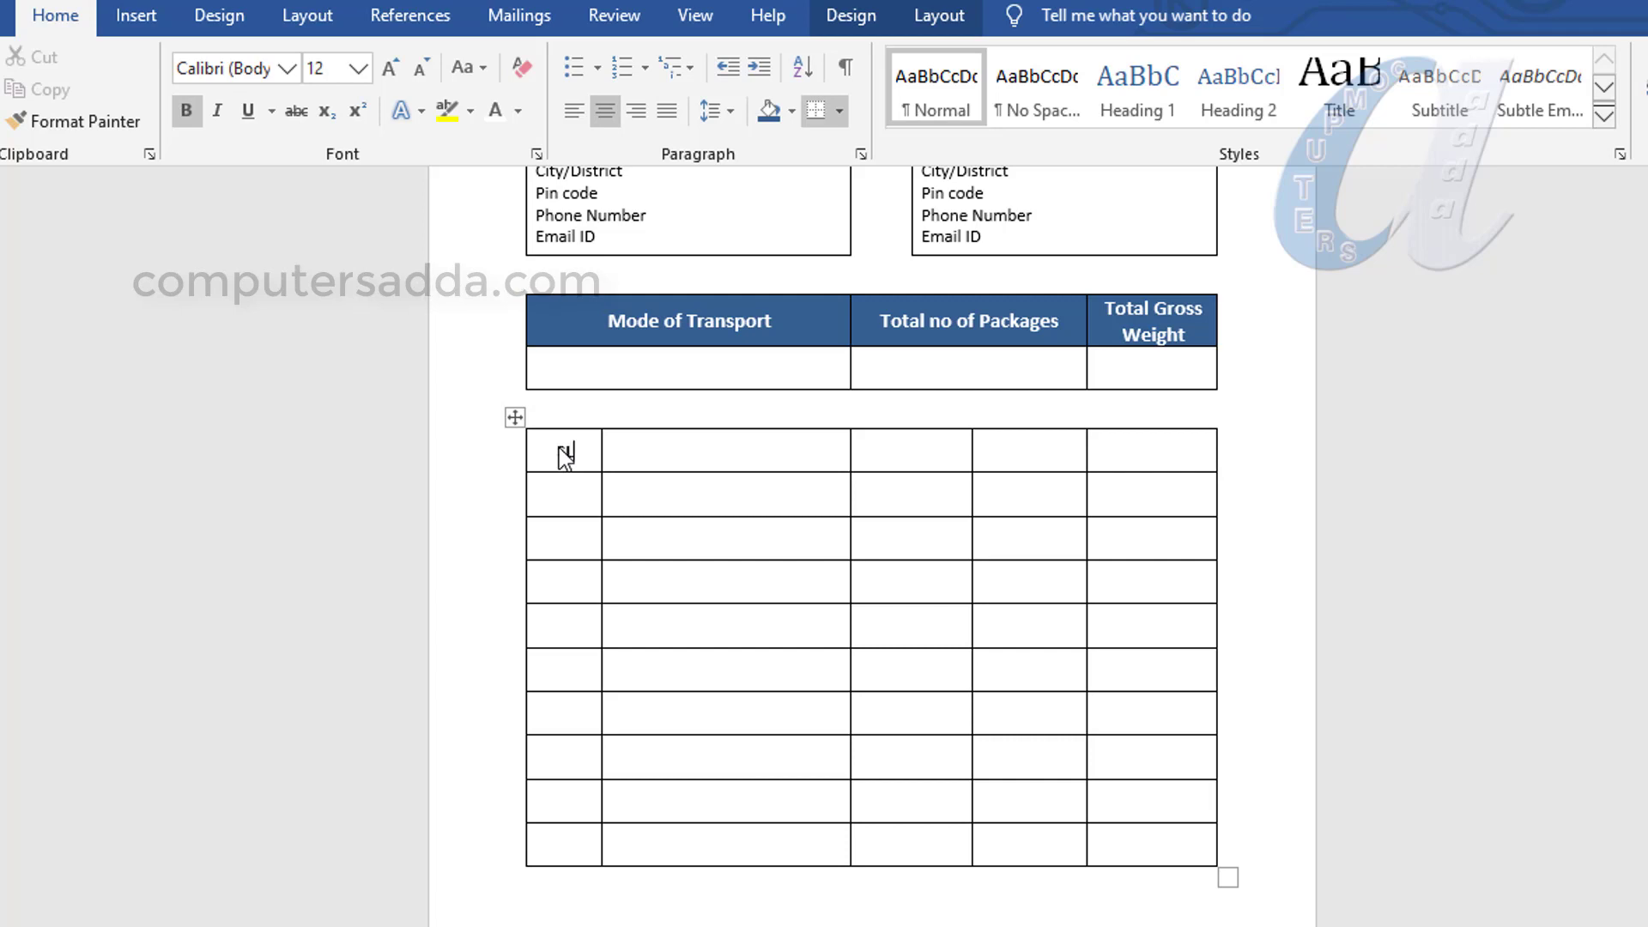
text(.NO)
key(Tab)
text(DESCRIPTION )
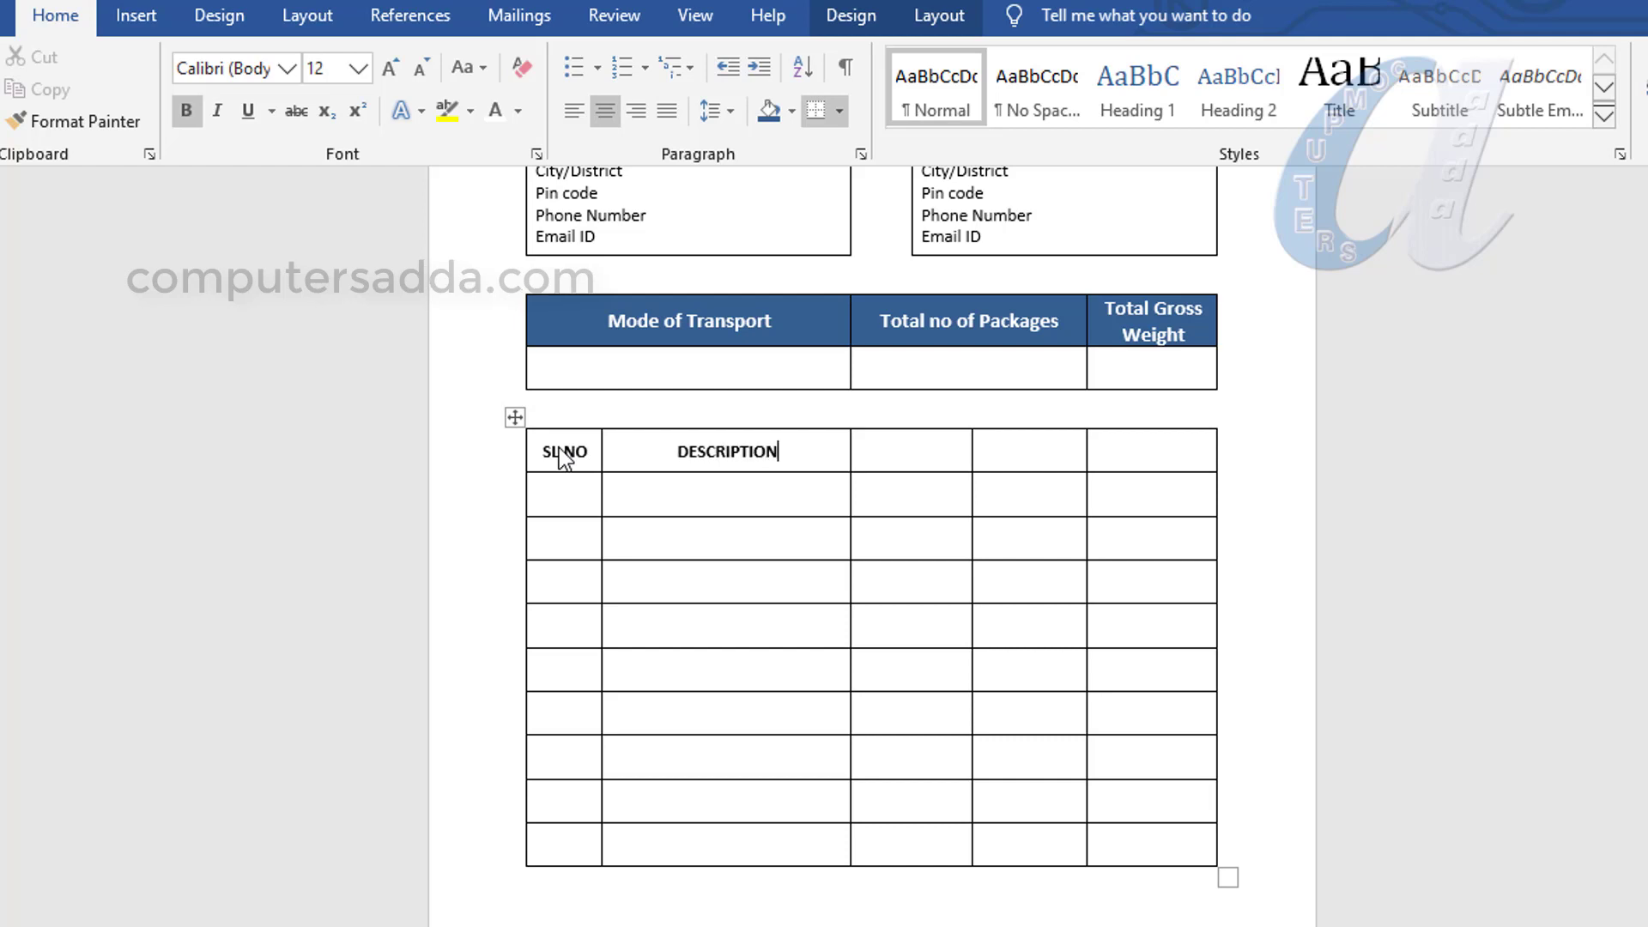
text(QTY)
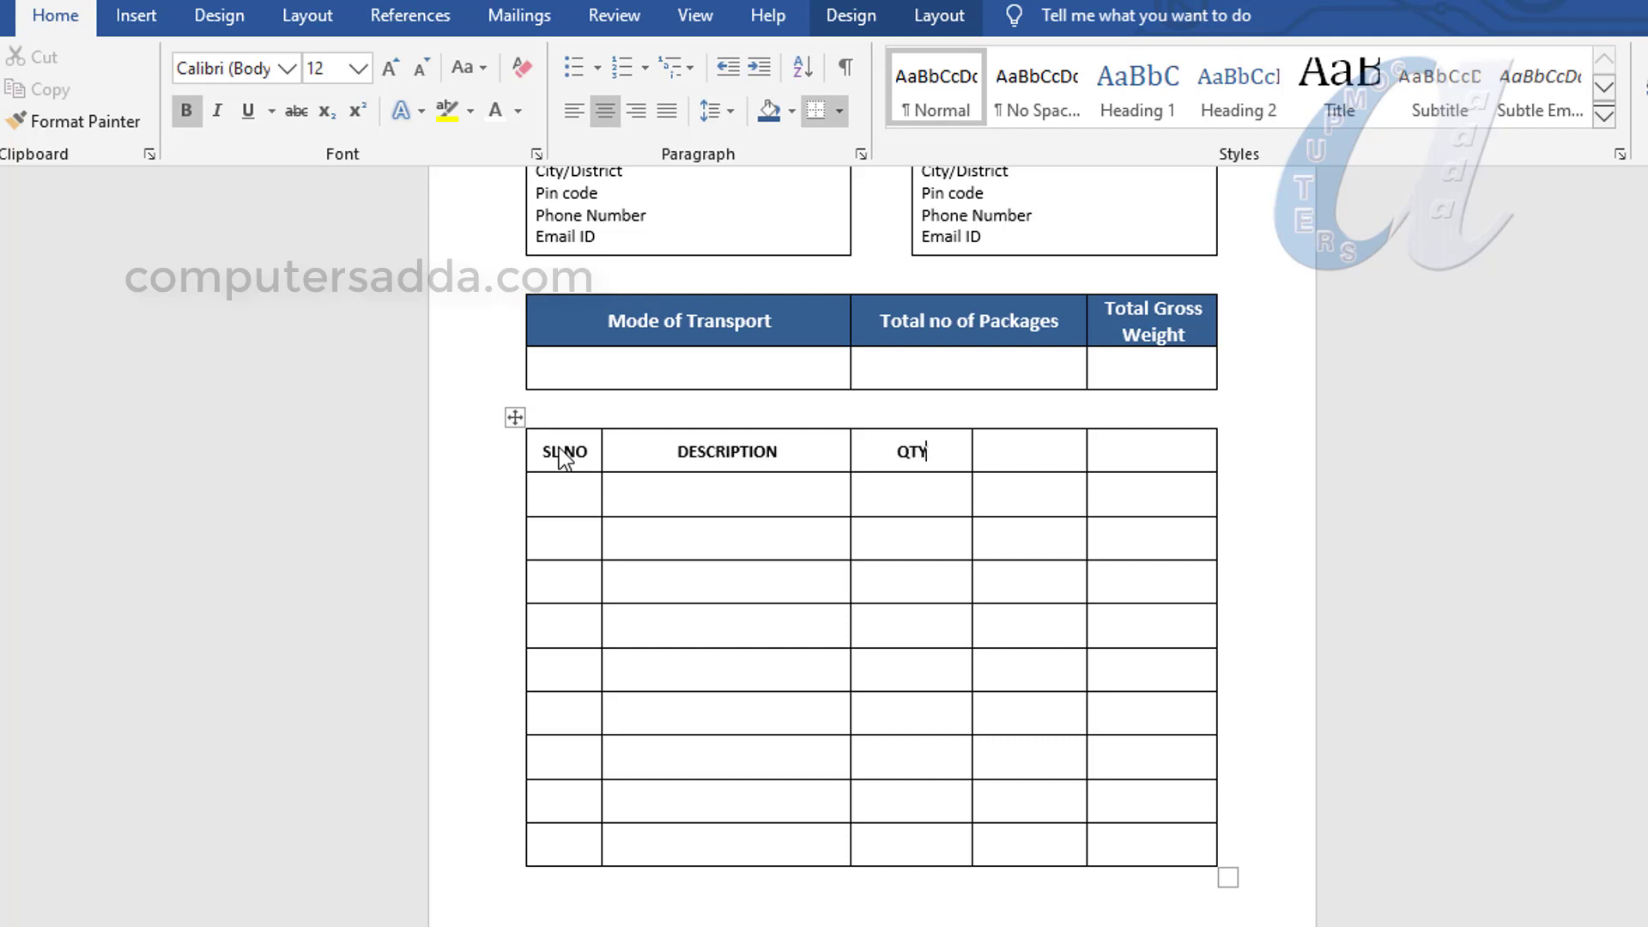
key(Tab)
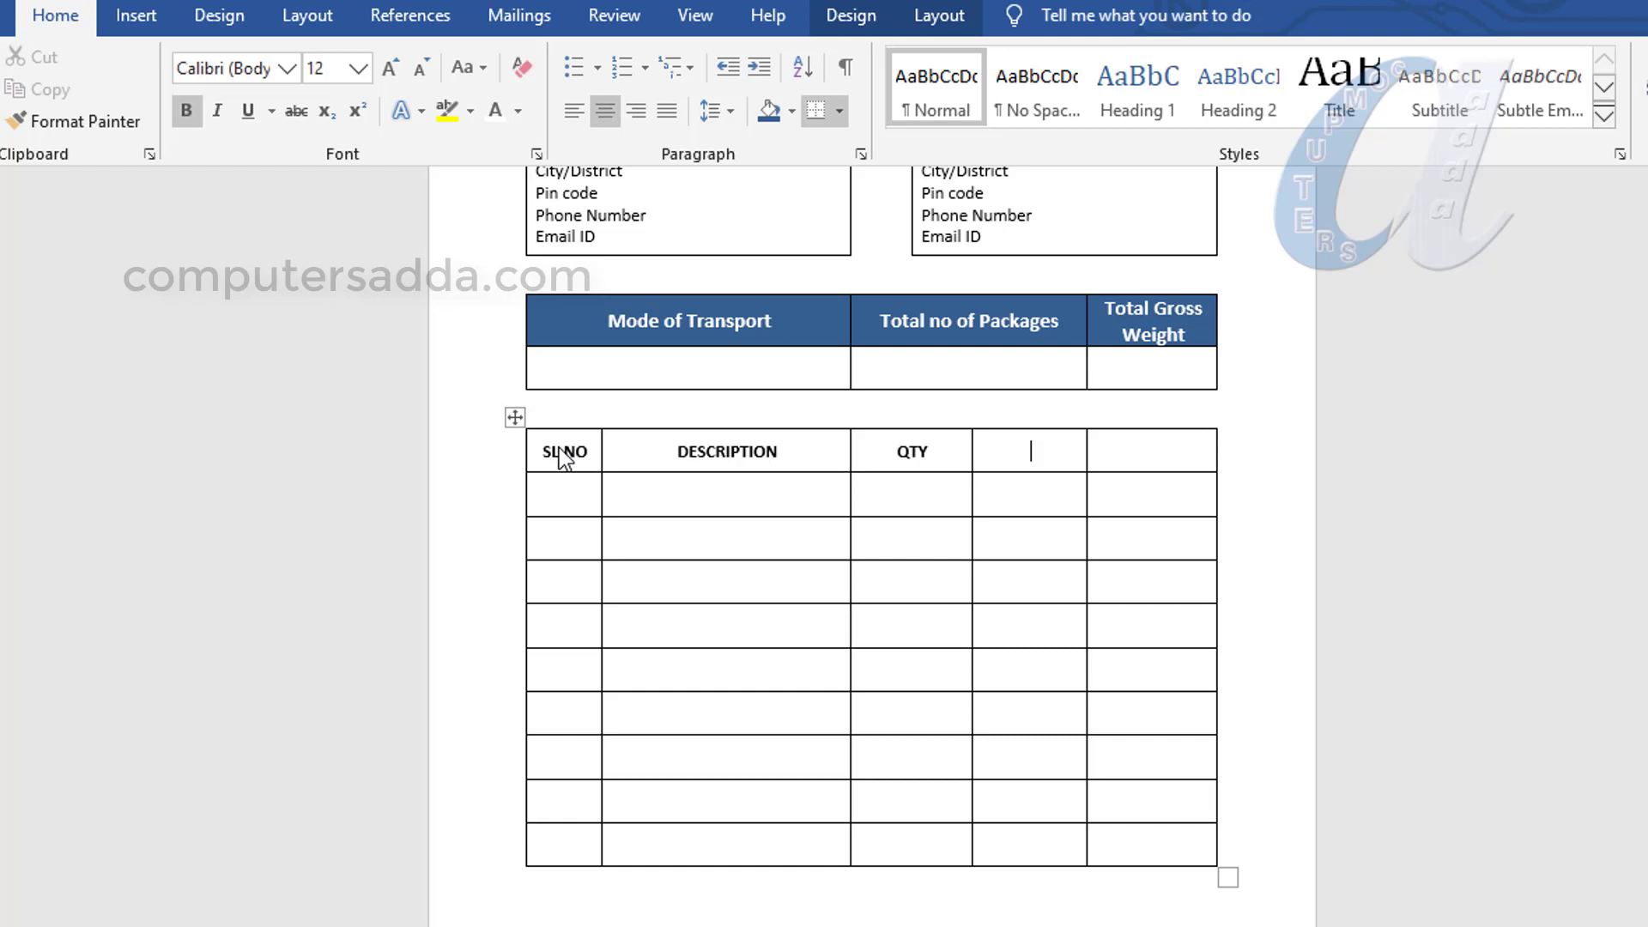
text(UNIT PRICE)
key(Tab)
text(AMOUNT)
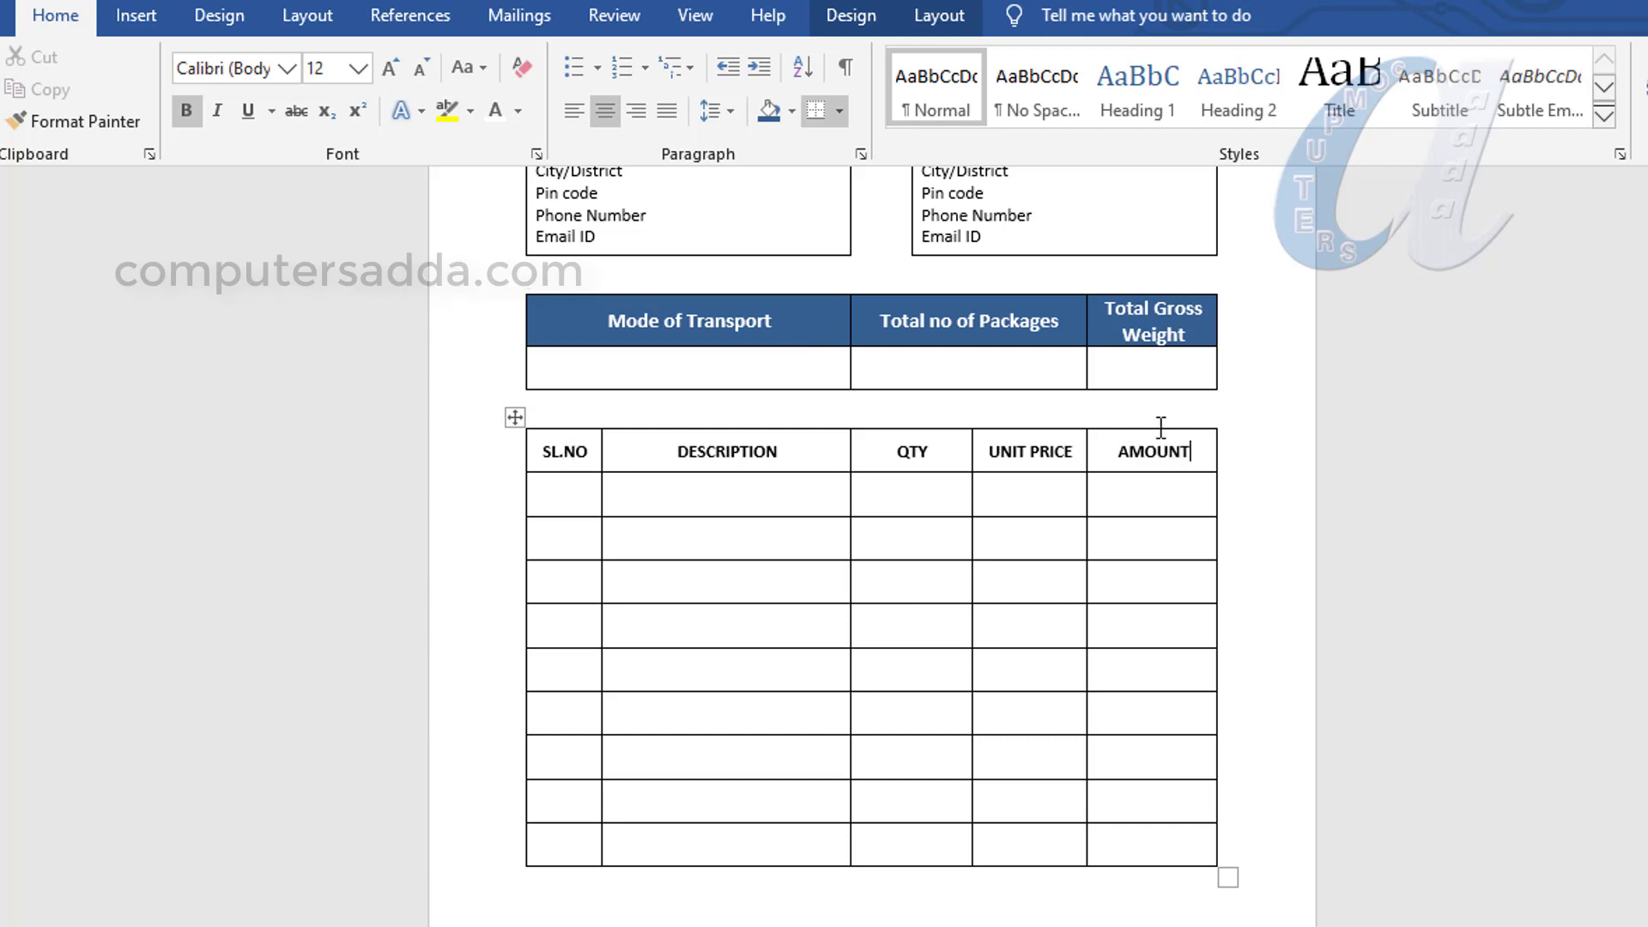
Step: Give the item table's heading row the same blue shading and white text as the transport table's heading
drag(1199, 449, 511, 467)
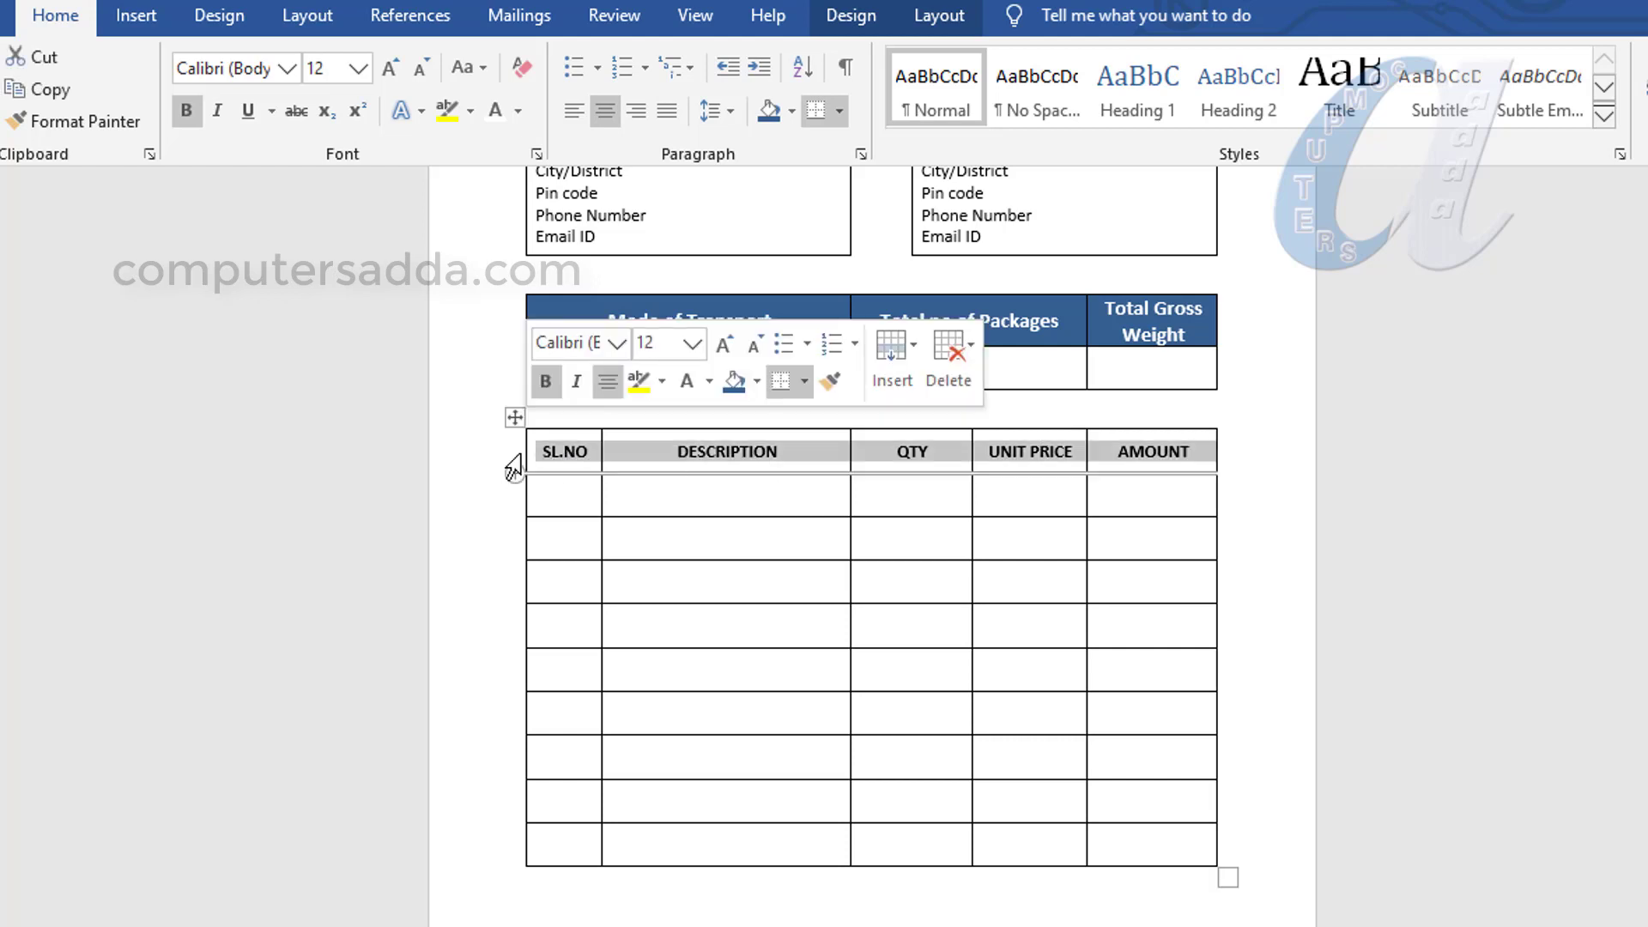
click(769, 113)
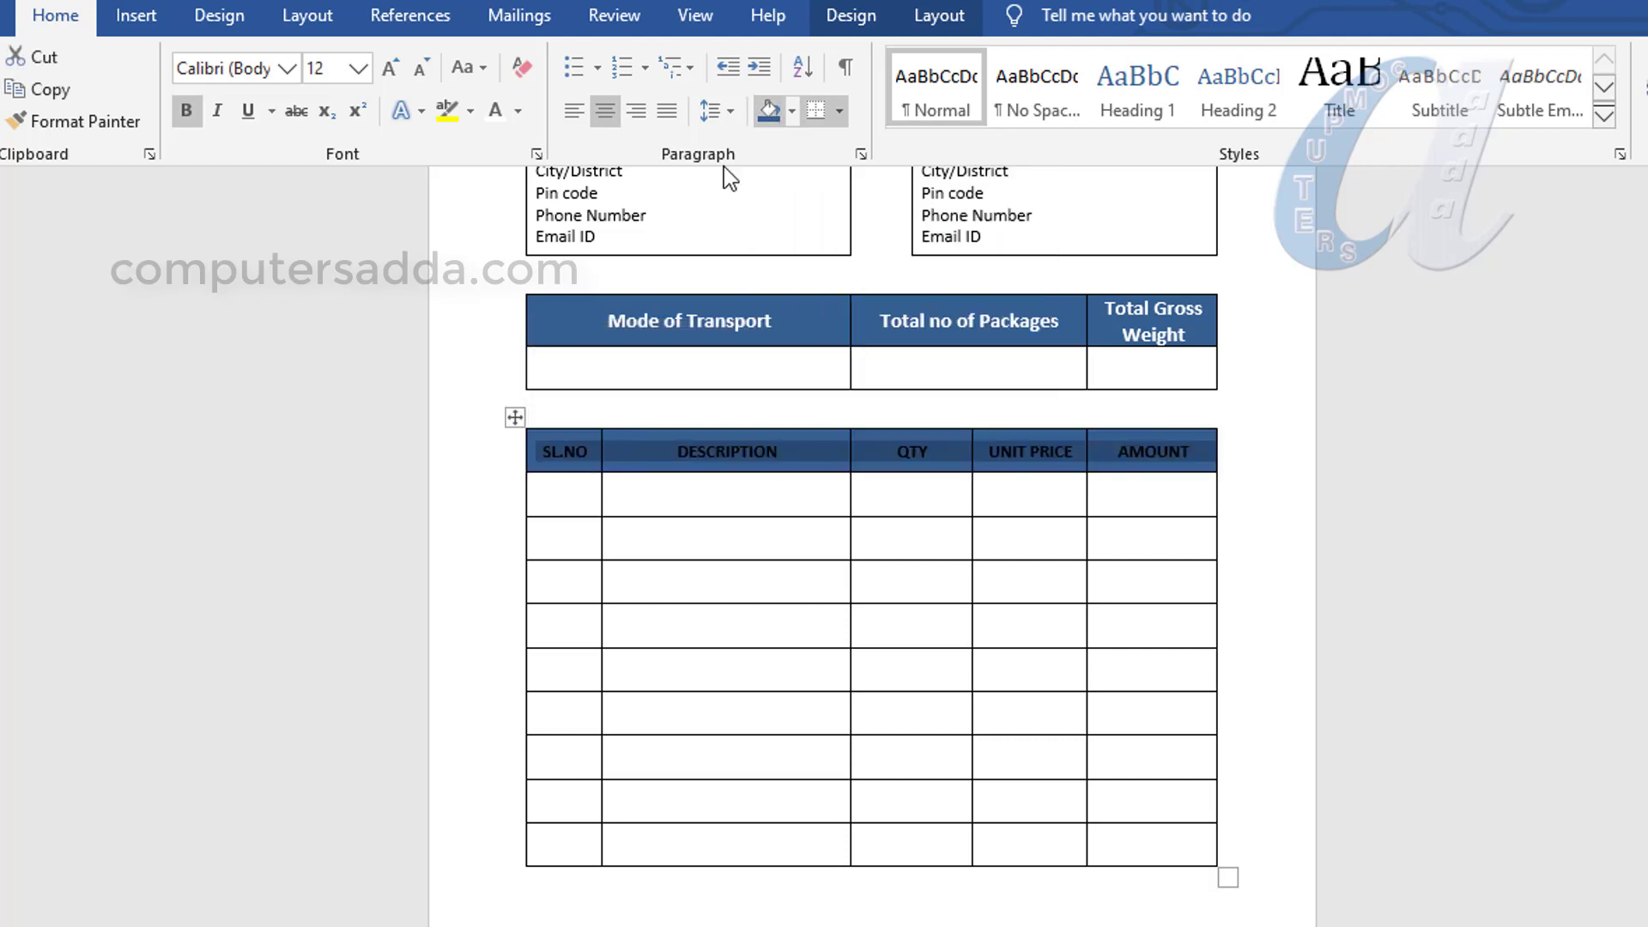
click(496, 111)
click(635, 455)
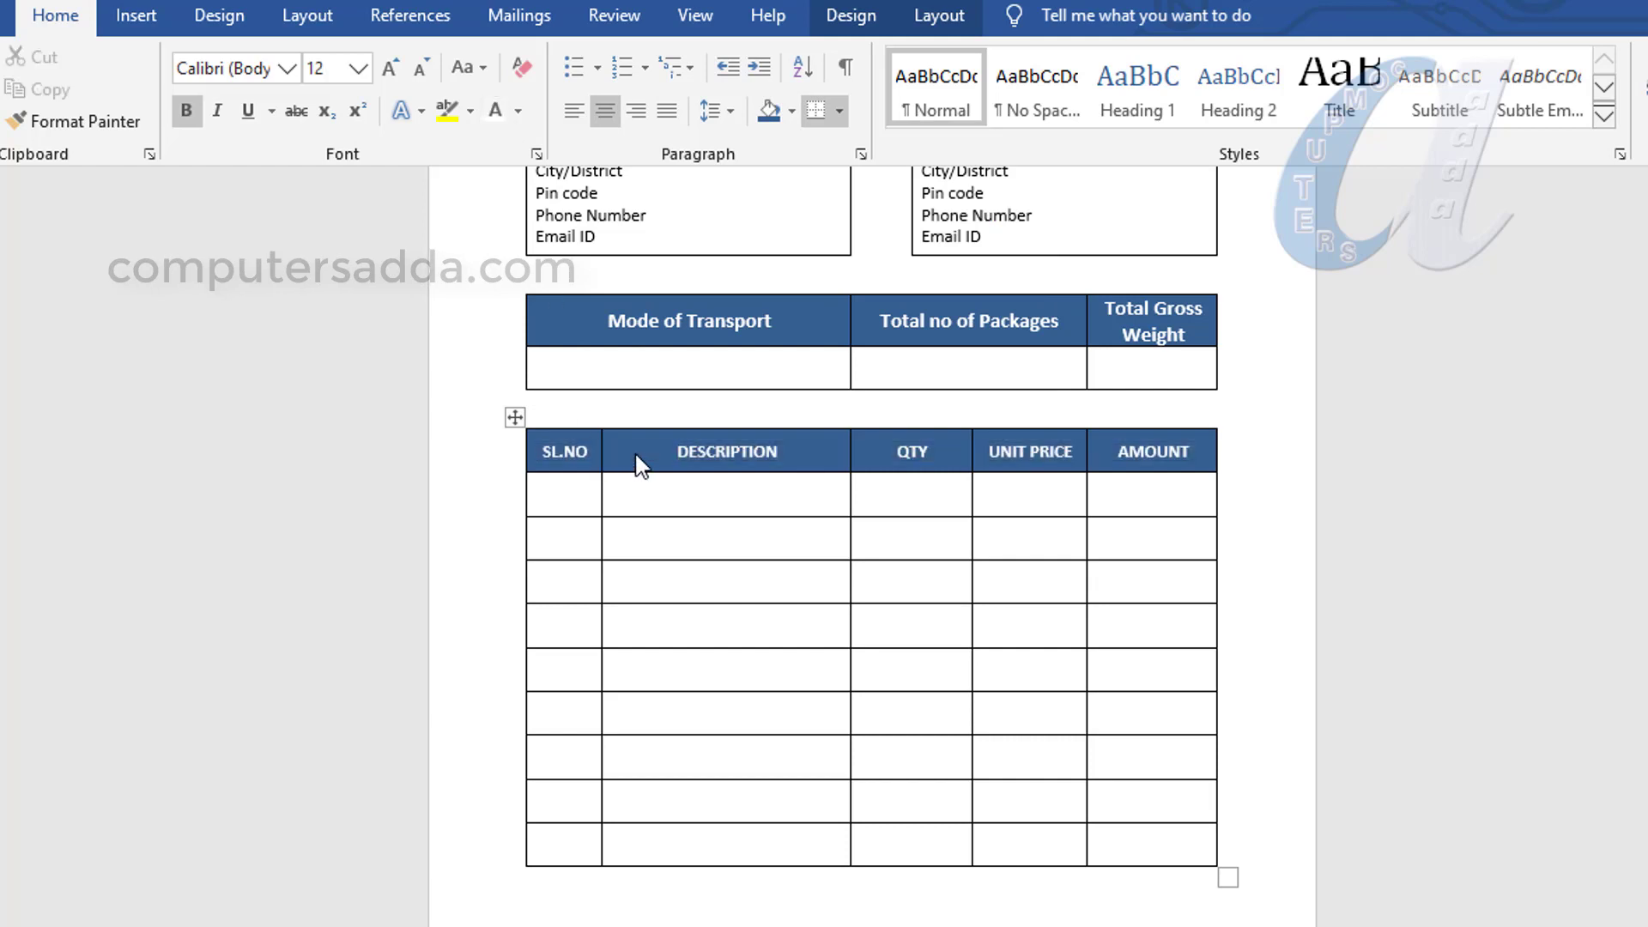
Step: Check the sample's totals area, and merge the first three columns' cells in the last four rows of the item table
mouse_move(1342, 910)
click(1287, 875)
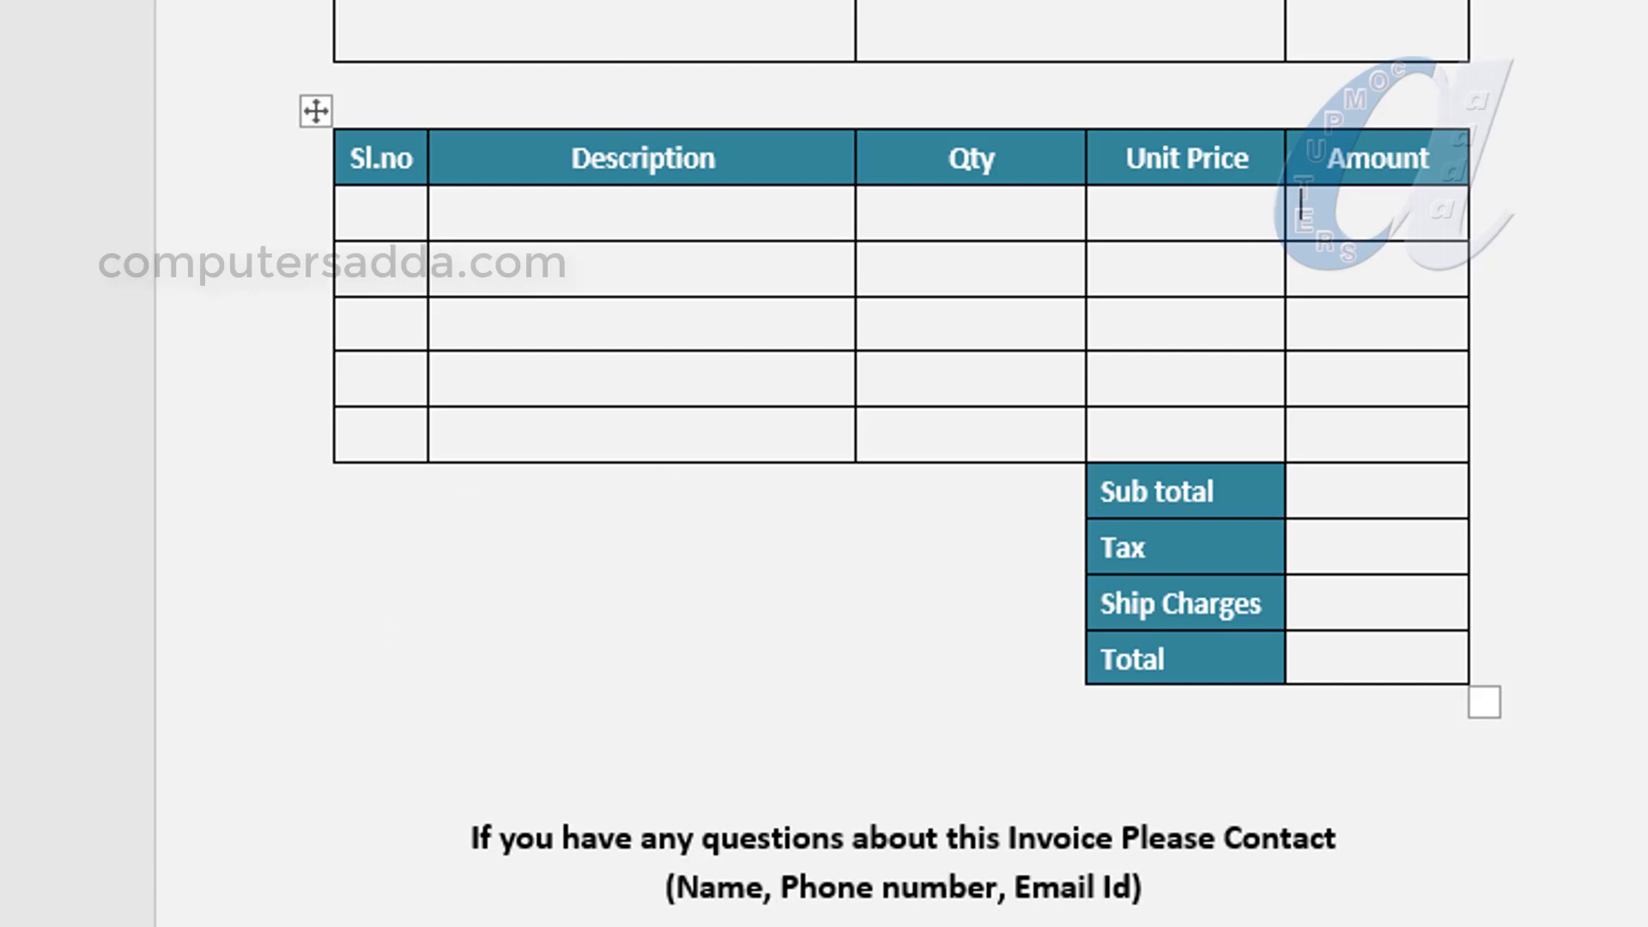
click(1518, 714)
drag(391, 804, 975, 595)
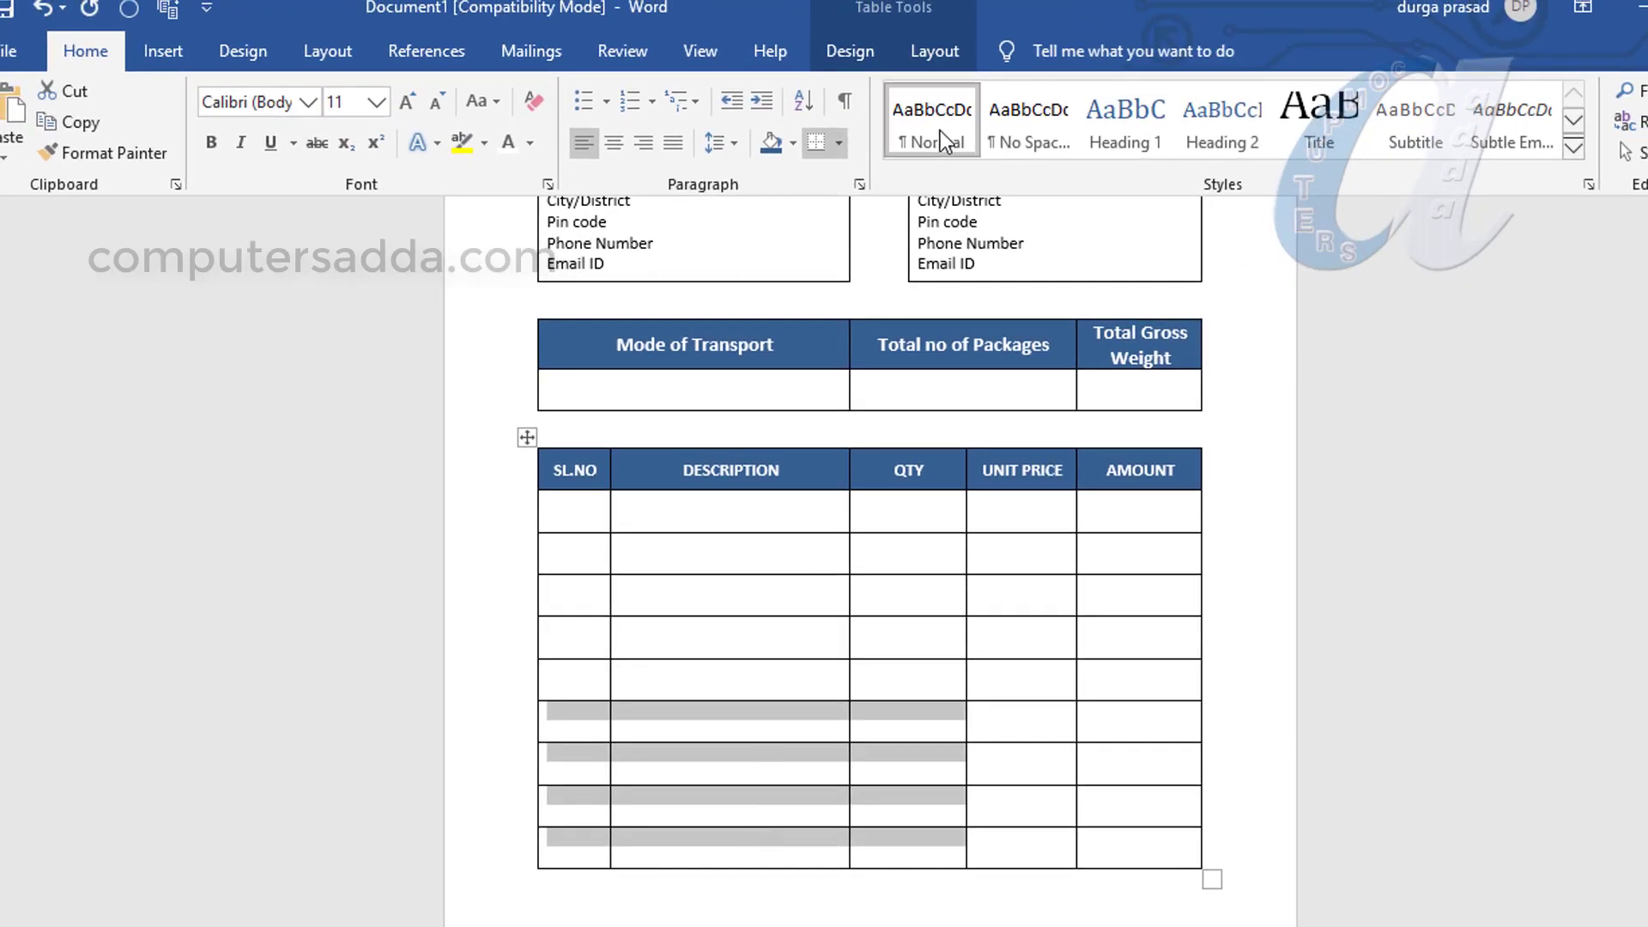
click(934, 49)
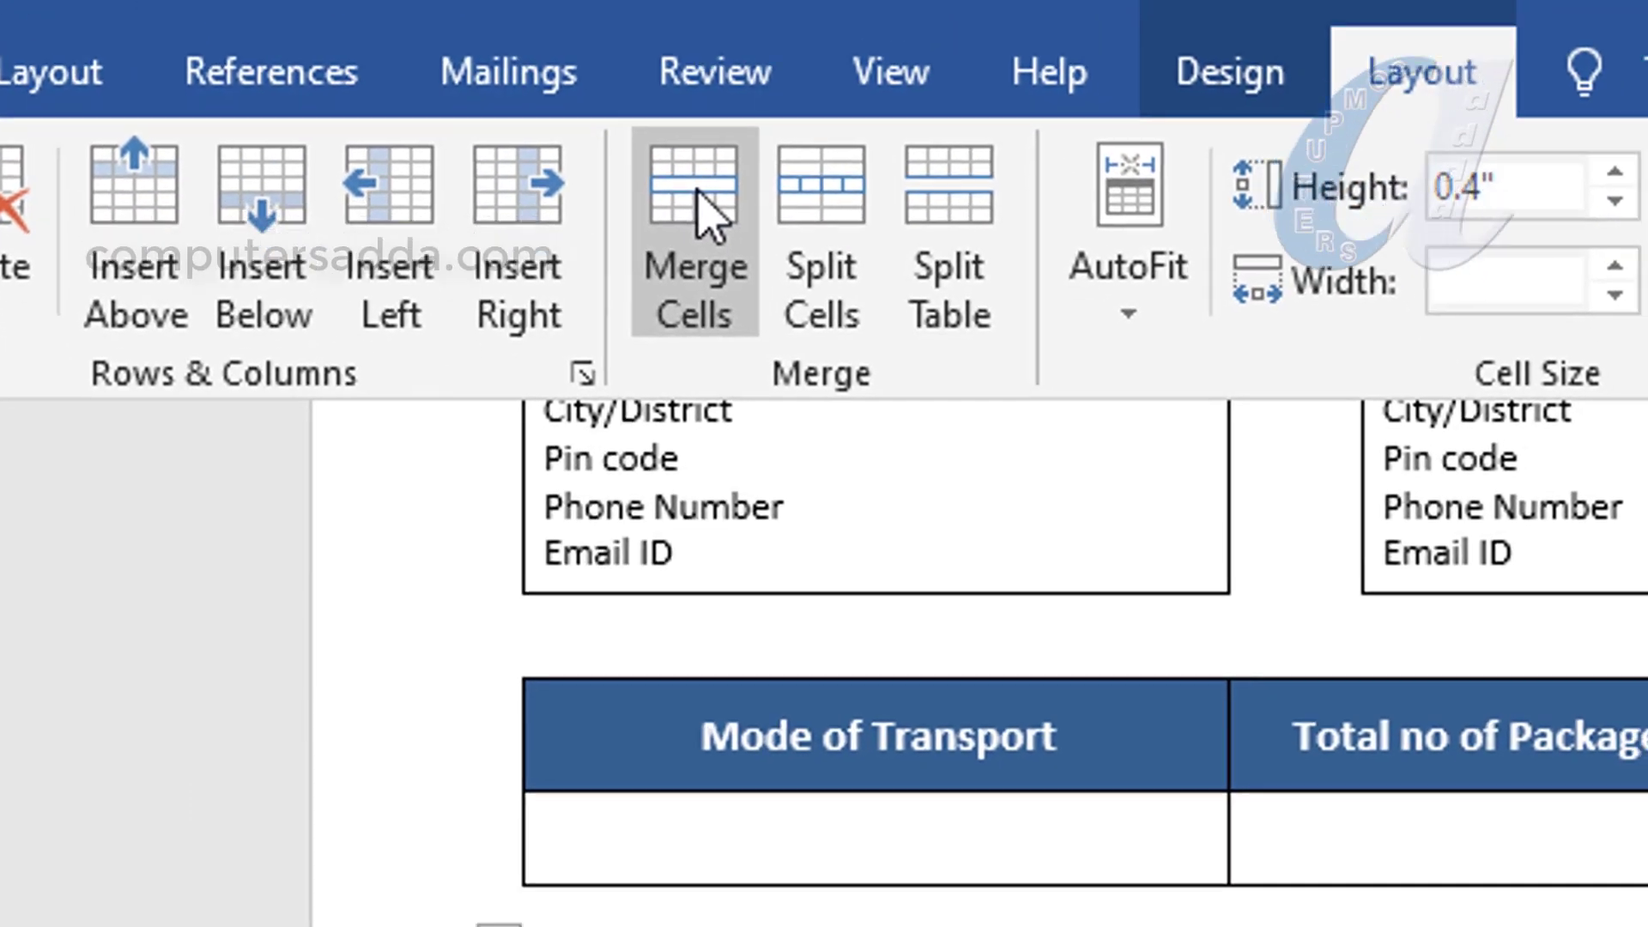
click(723, 250)
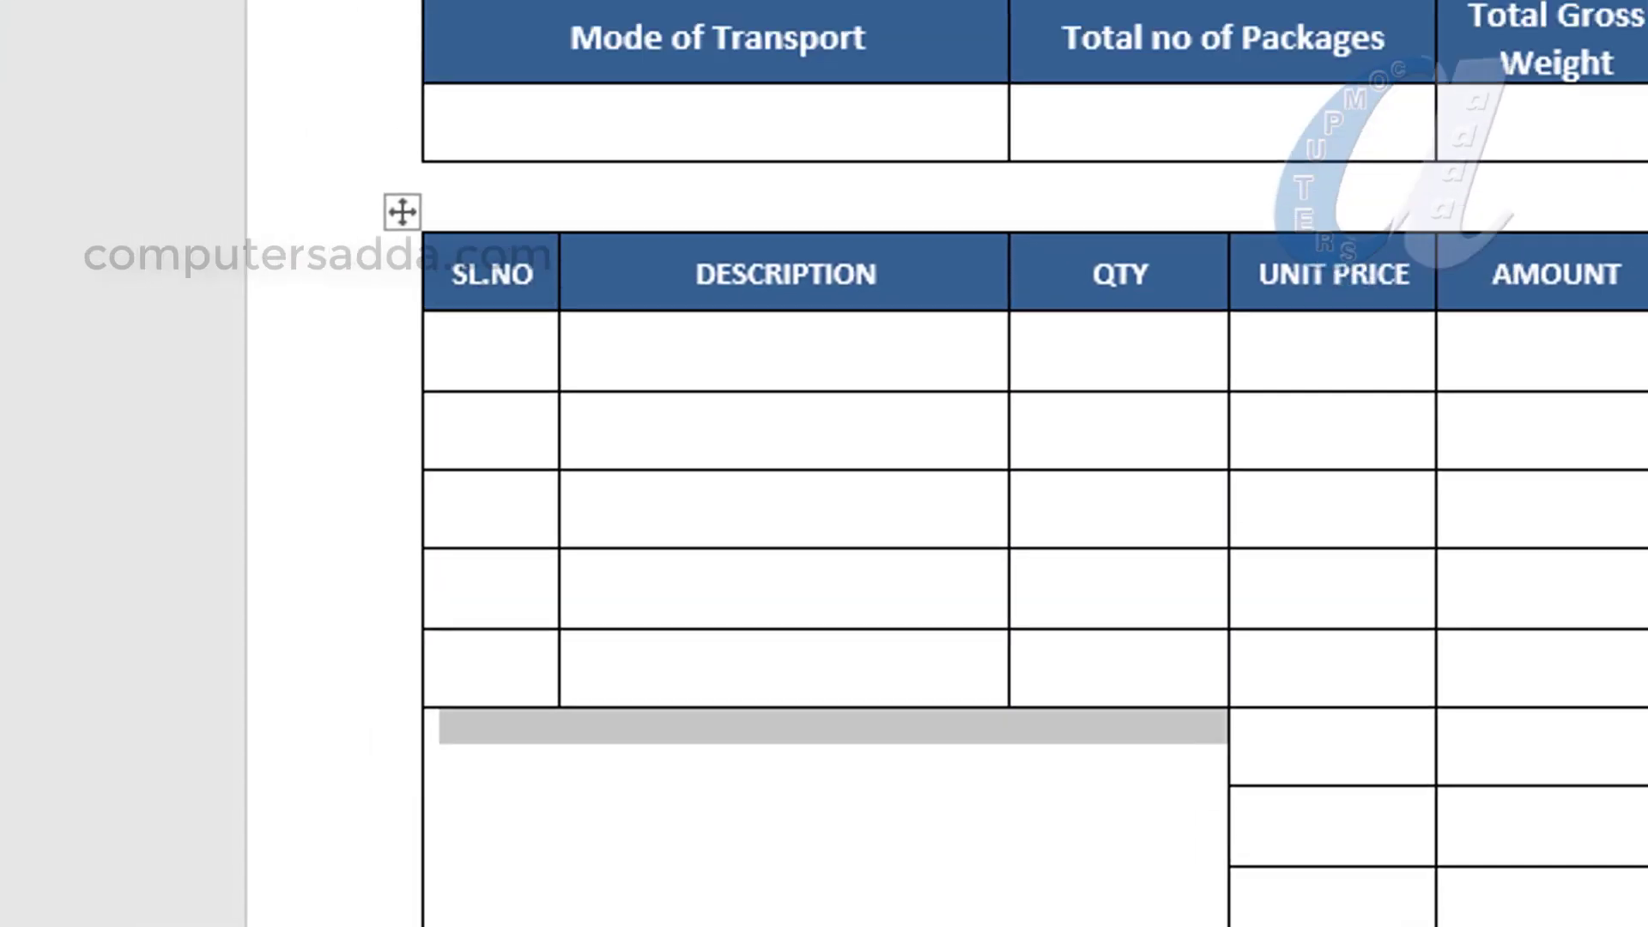
Step: Erase the left and bottom borders of the merged cell below the item rows
click(183, 194)
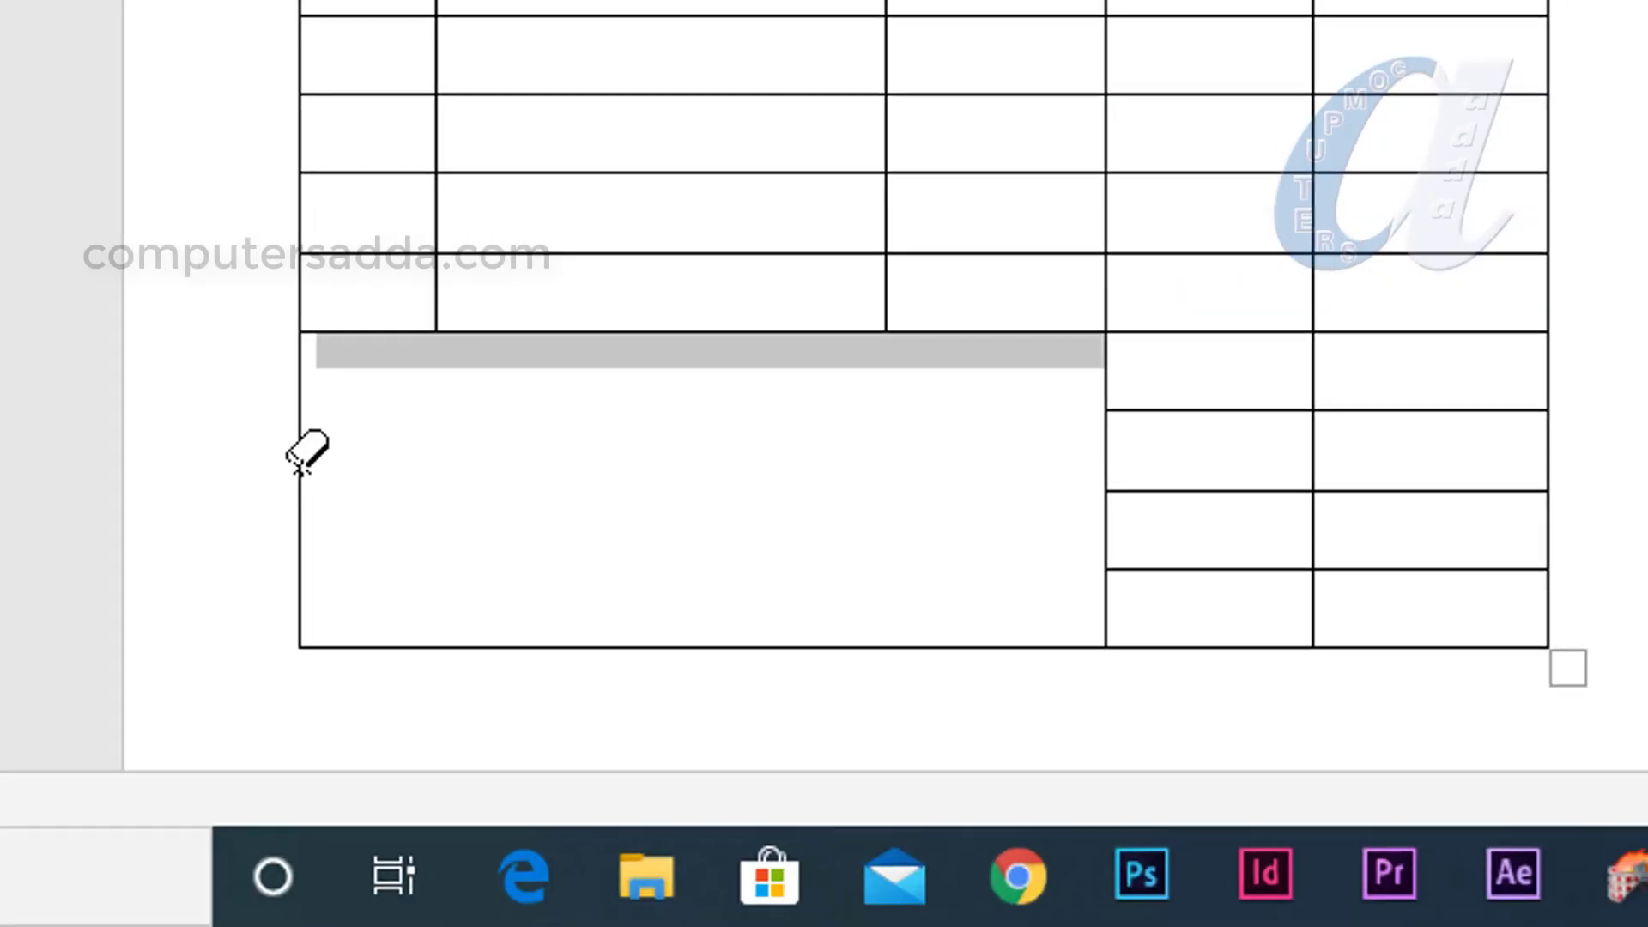
click(299, 451)
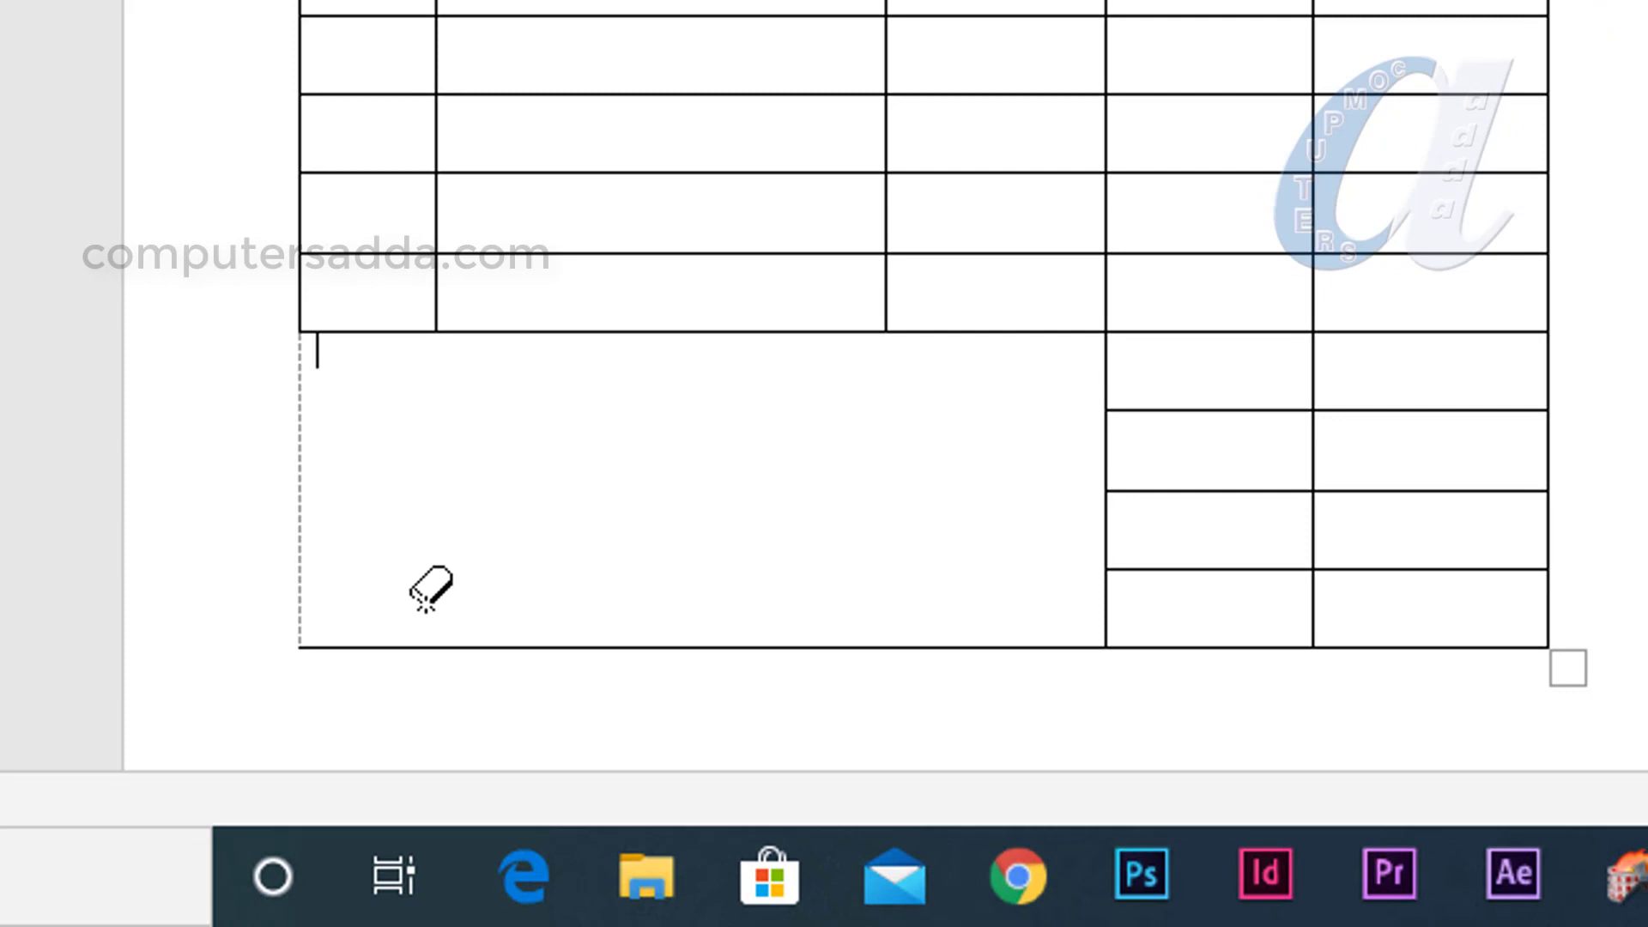
click(592, 647)
key(Escape)
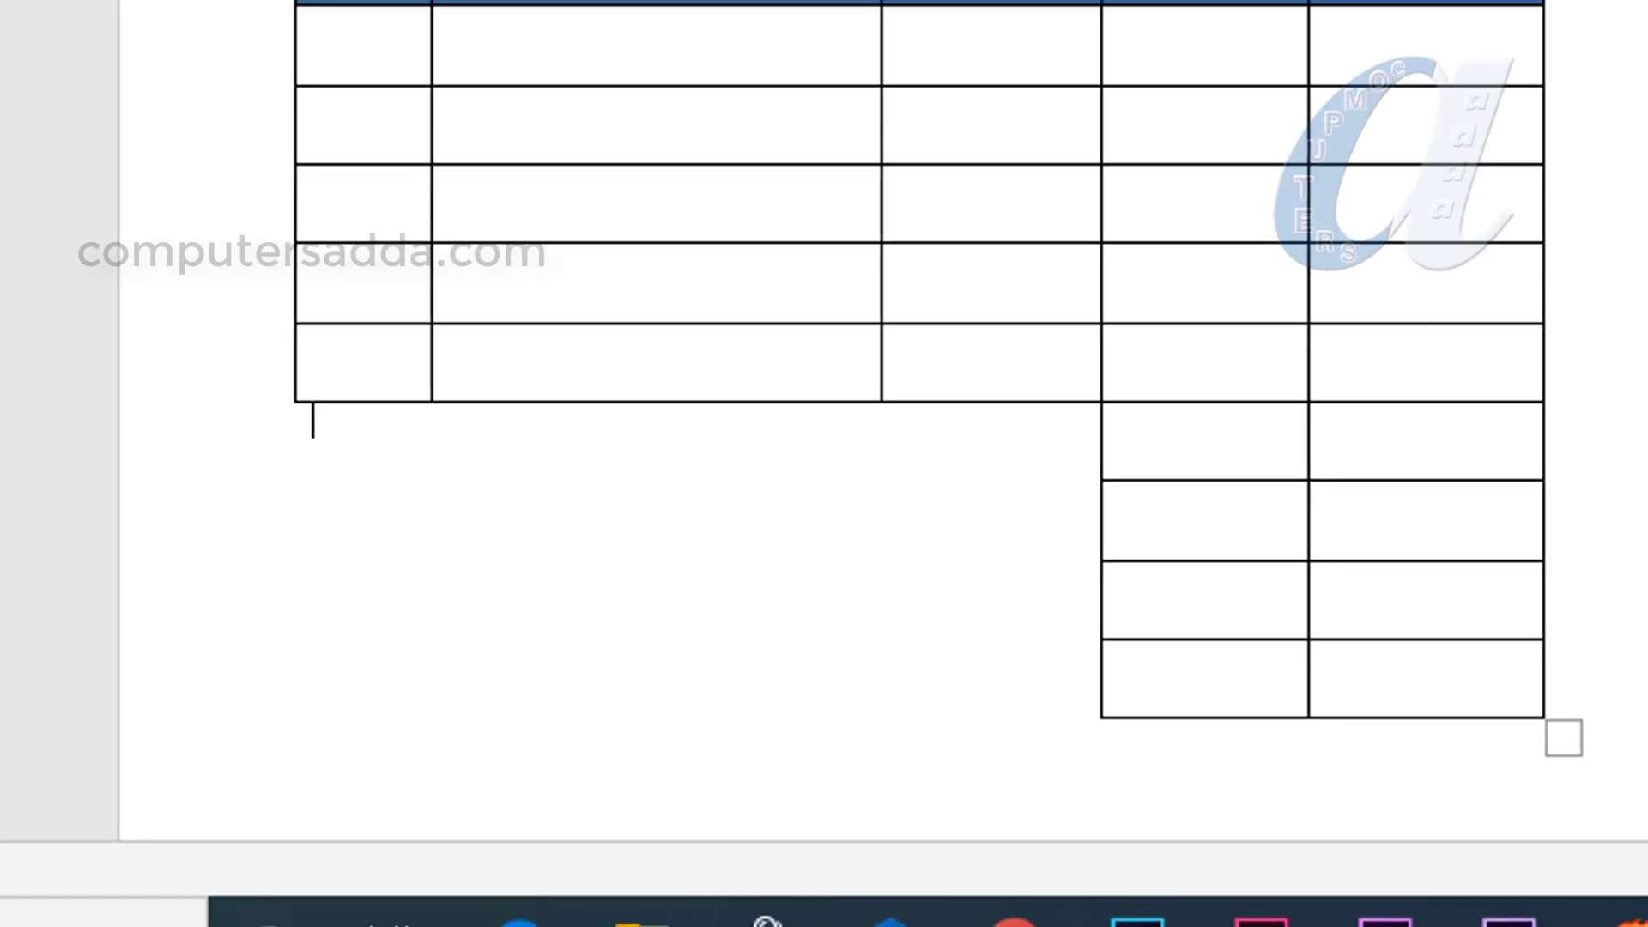
Step: Format the last four UNIT PRICE cells like the sample's totals labels: vertically centred, left-aligned, 12 pt bold white text on blue shading
click(1519, 920)
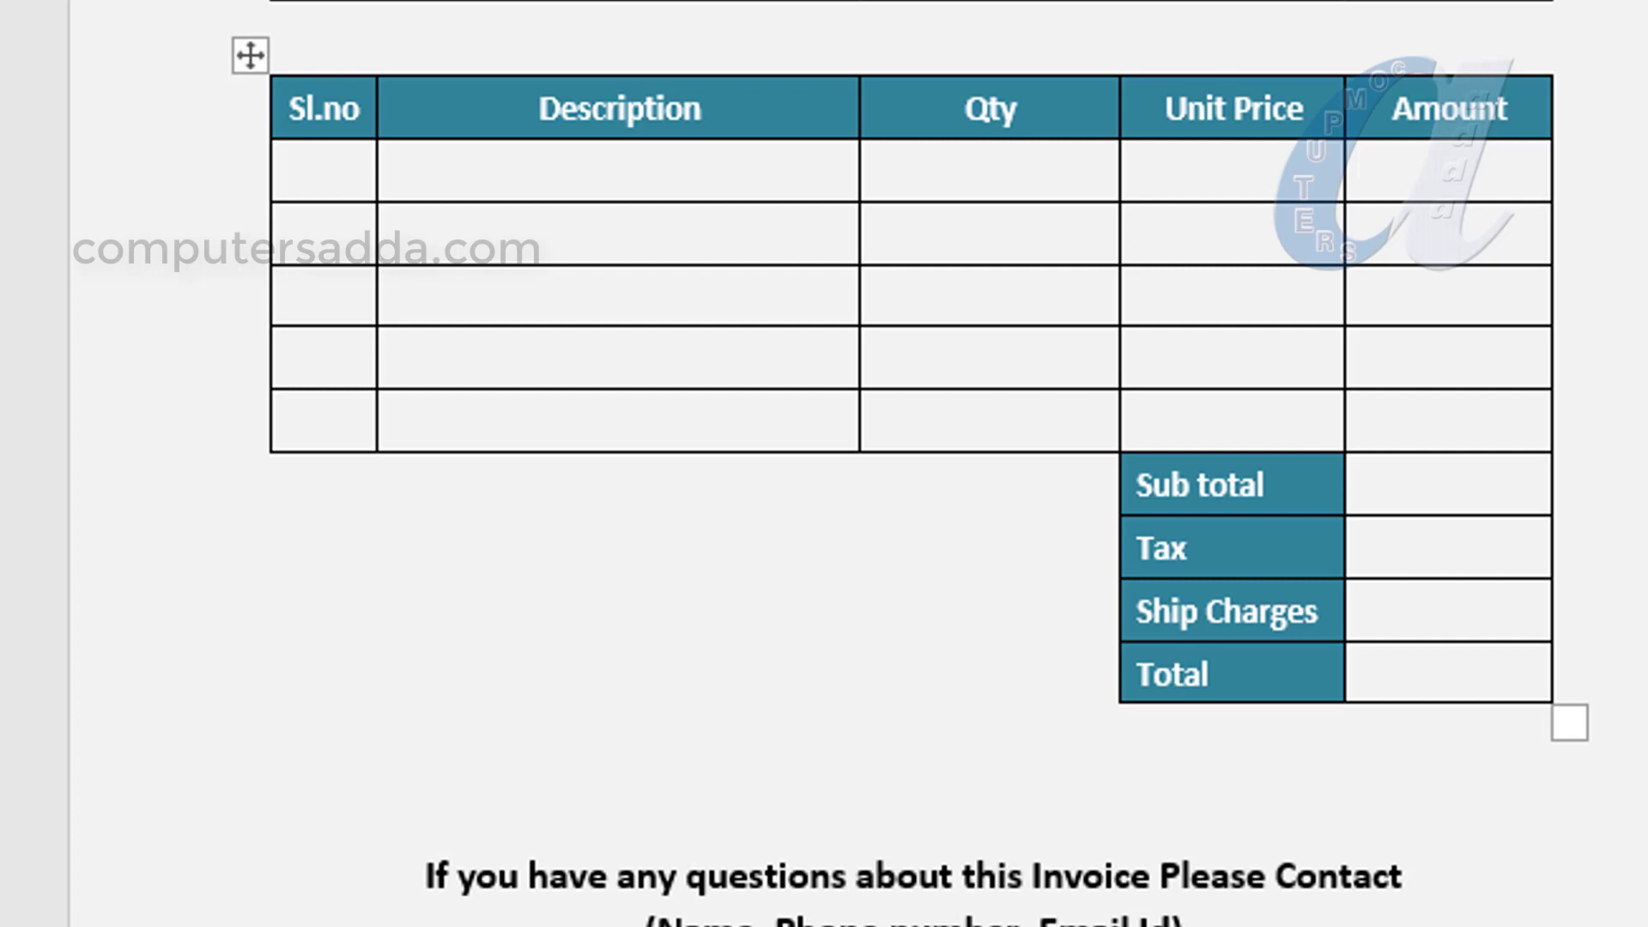
click(1510, 841)
drag(1148, 584, 1162, 824)
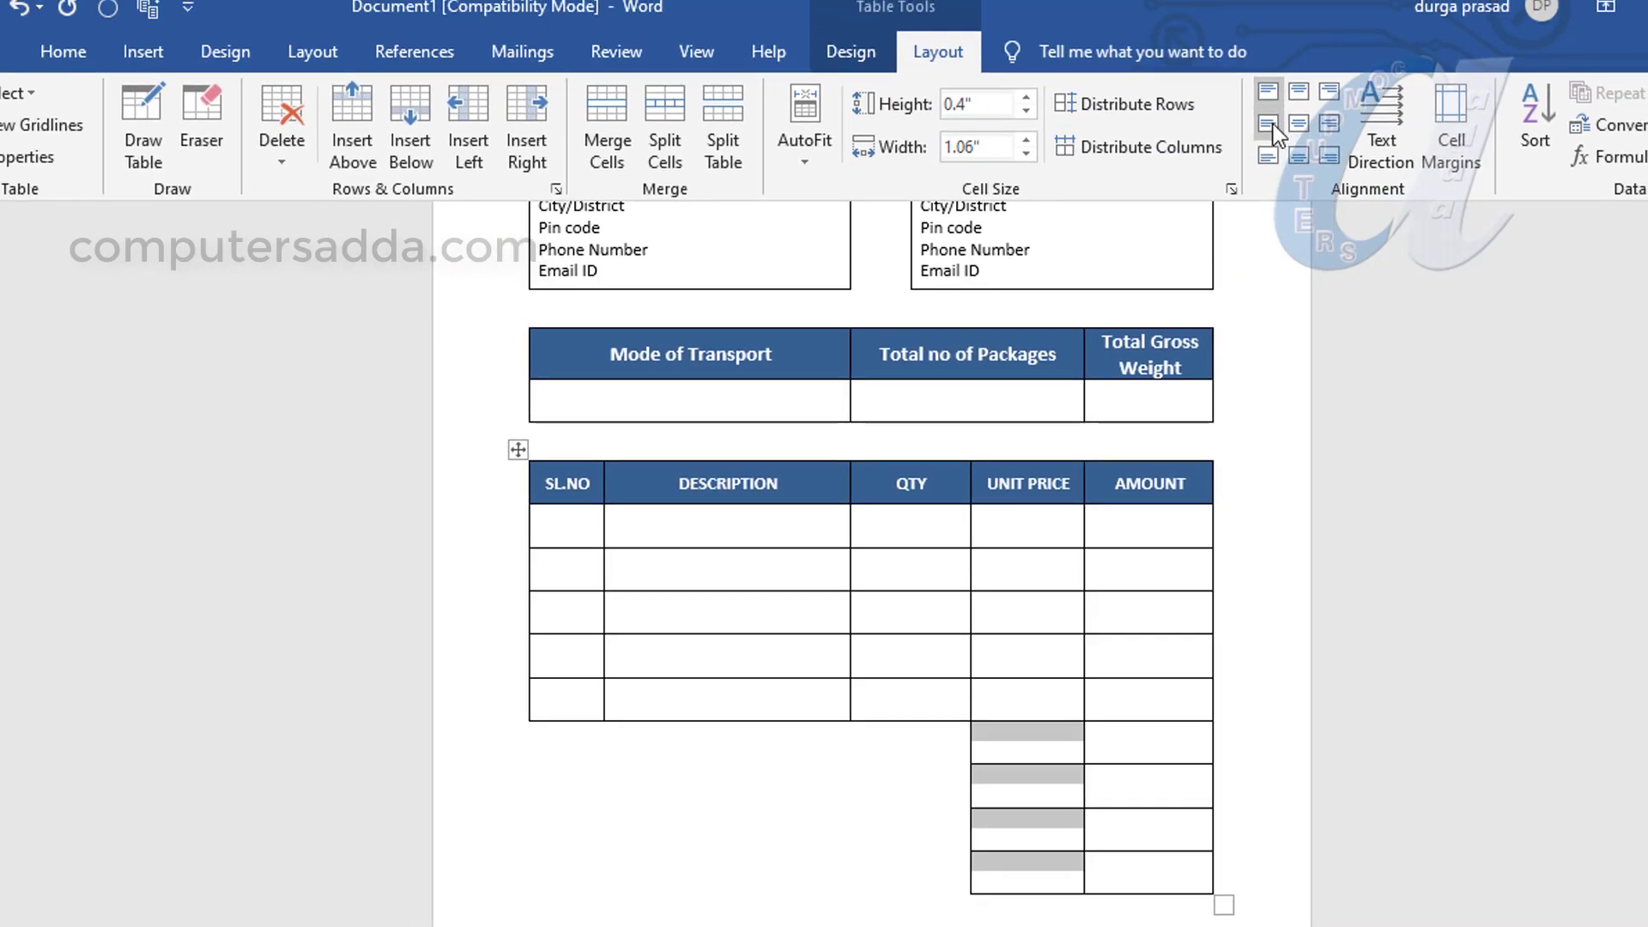
click(1270, 123)
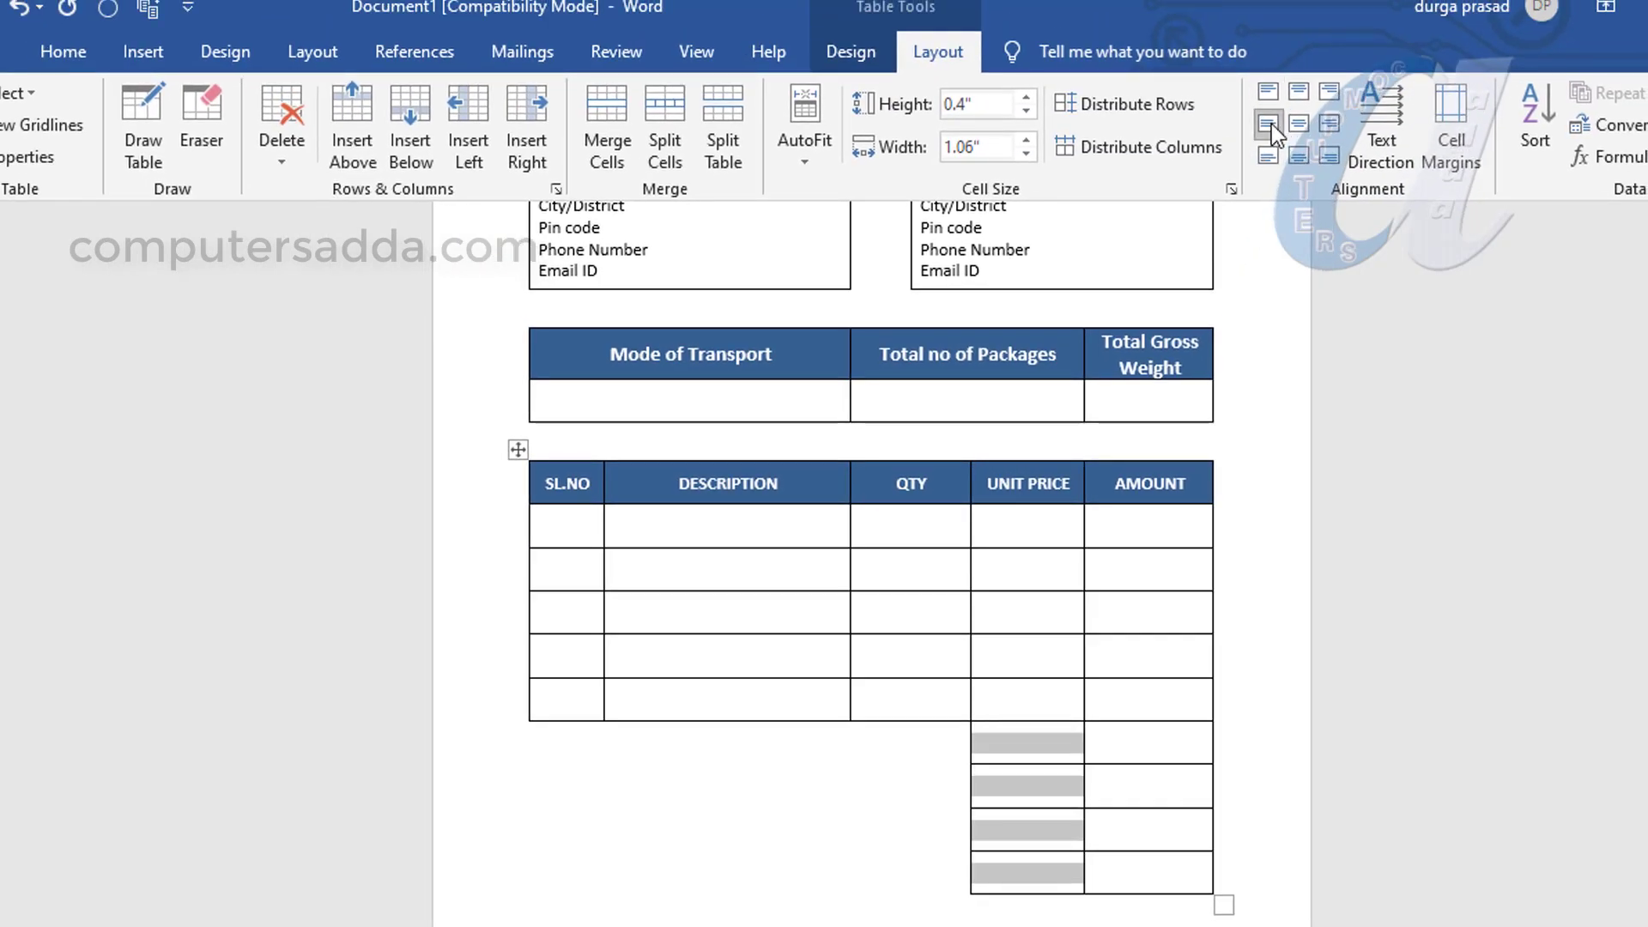
click(55, 44)
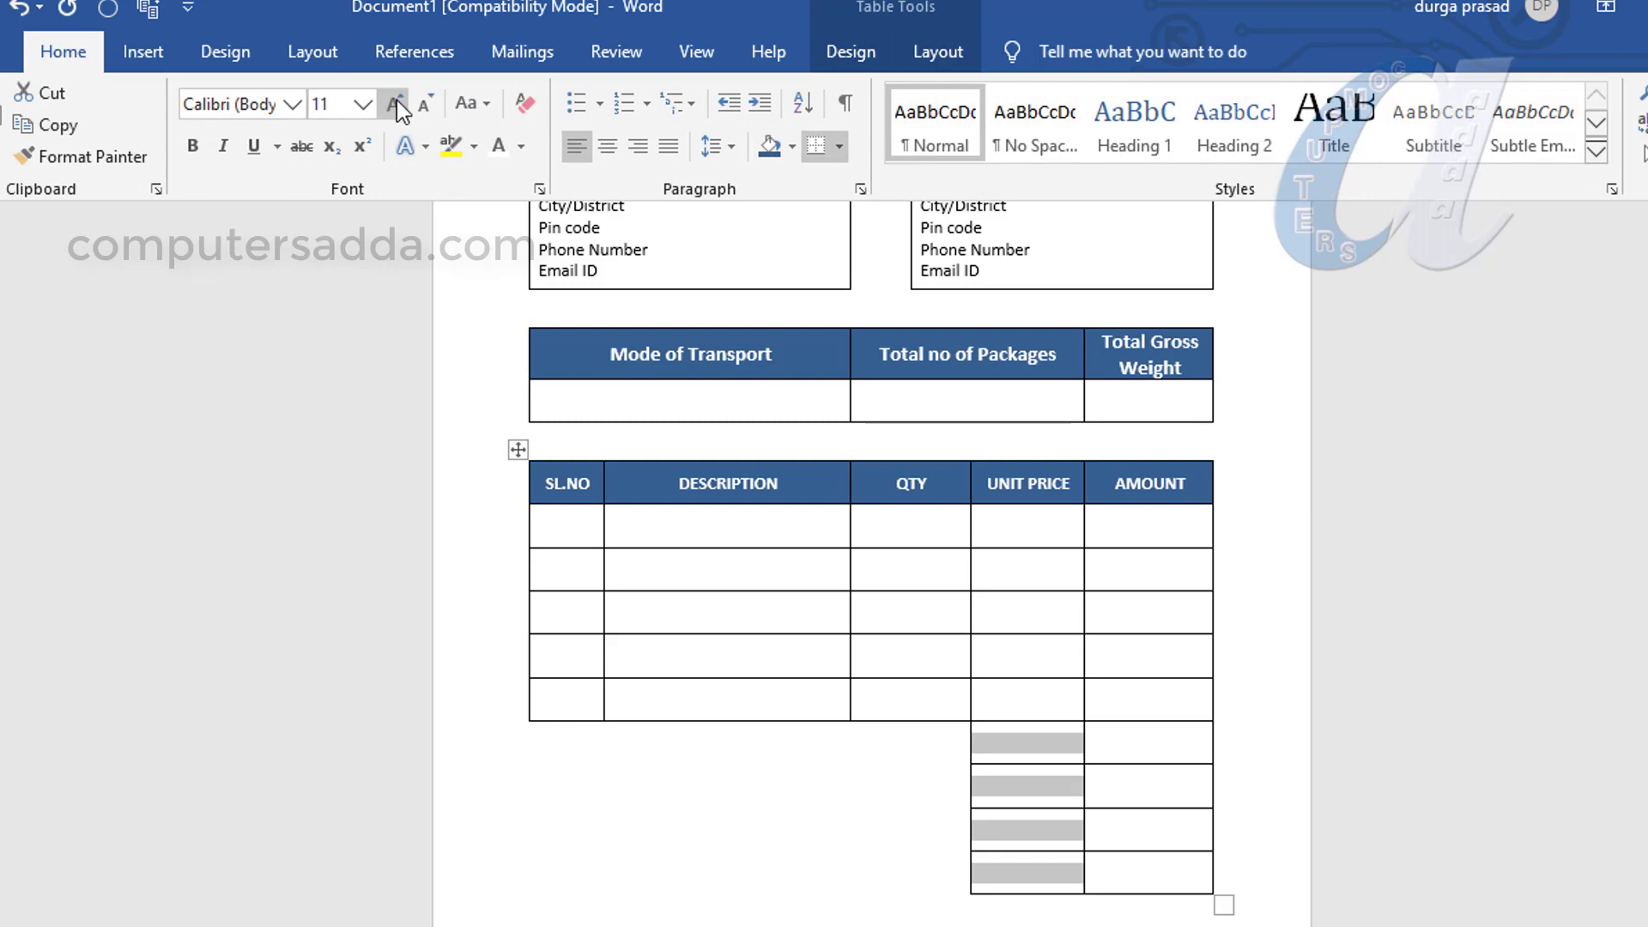
click(194, 146)
click(768, 151)
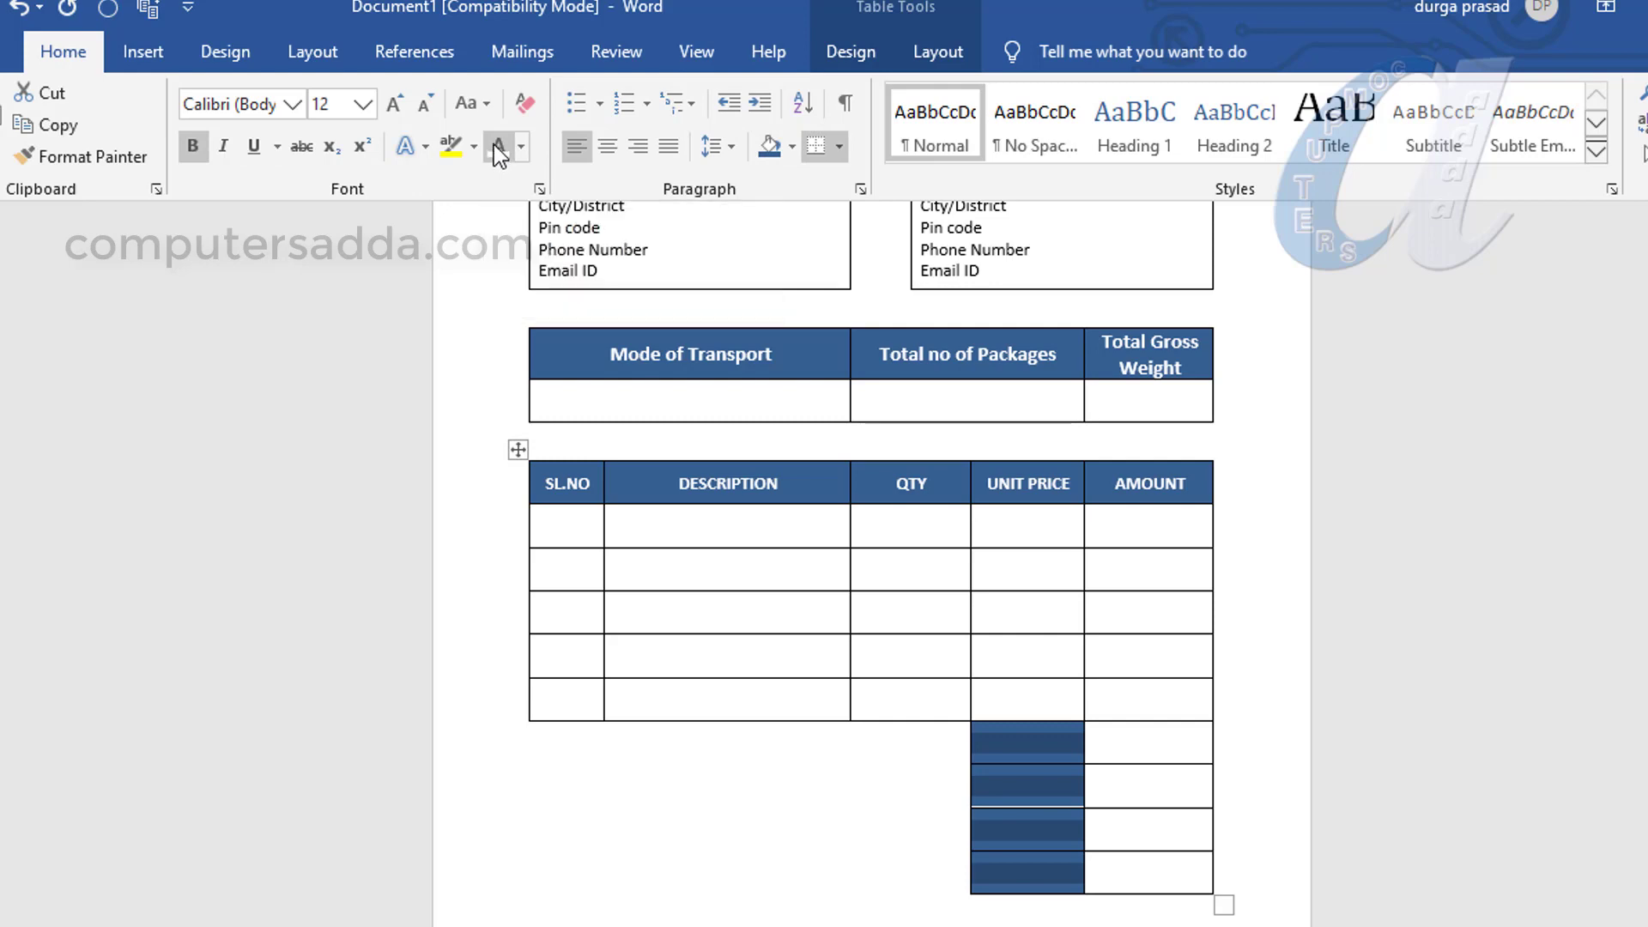
Step: Label the first three blue totals cells of the item table SUB TOTAL, TAX and SHIP CHARGES
click(1016, 750)
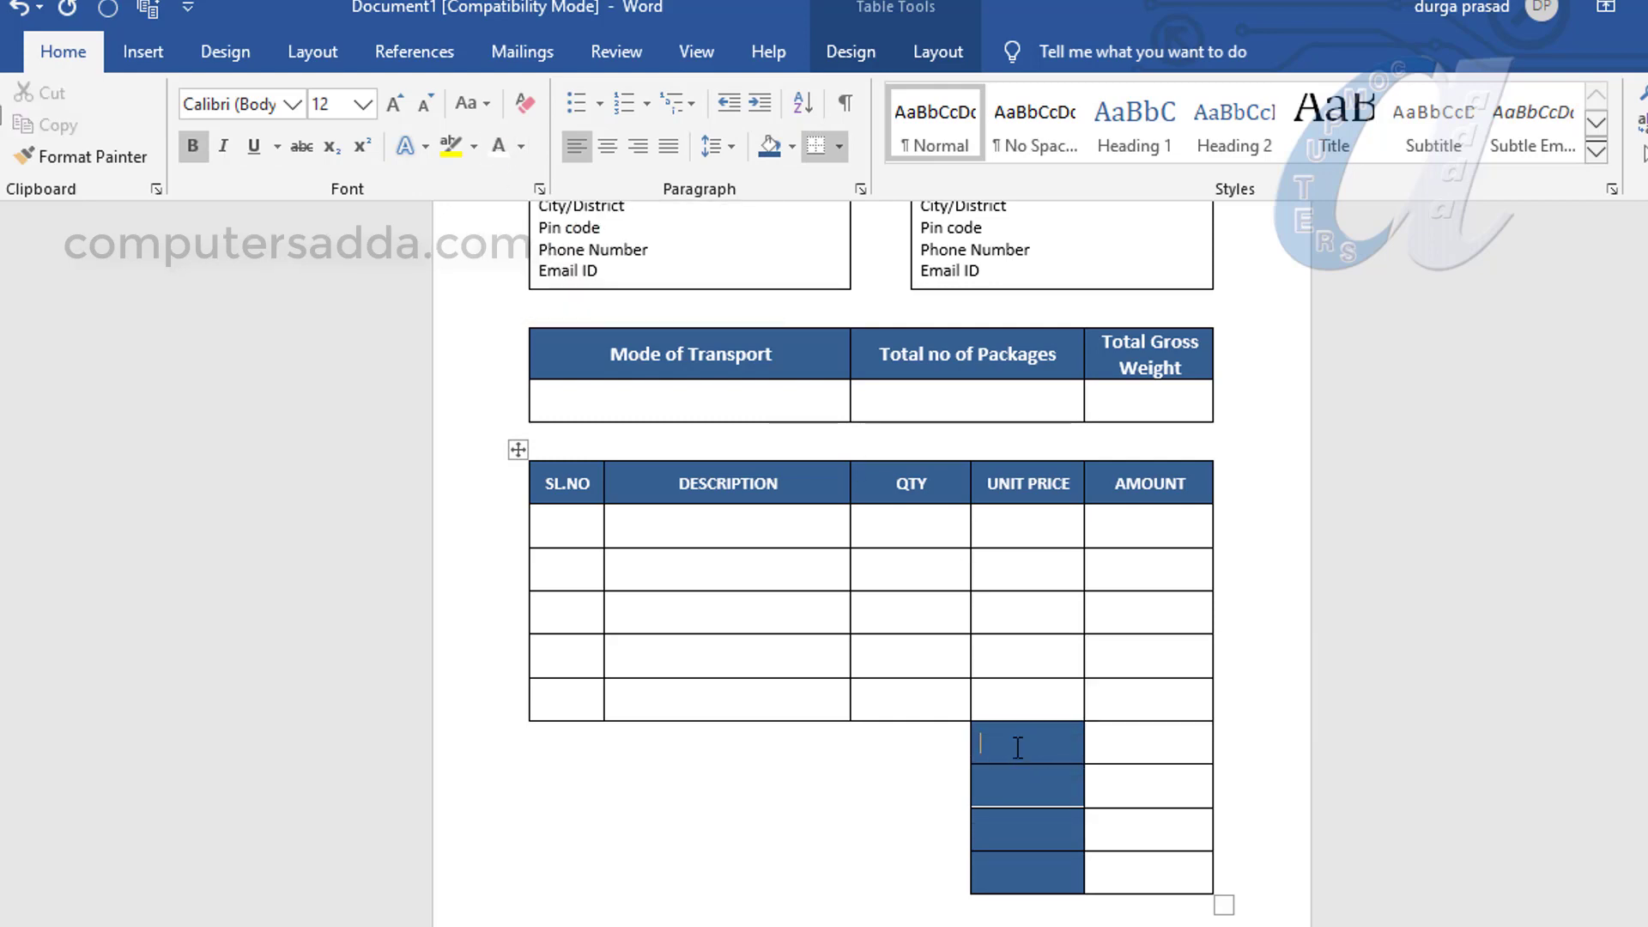
text(SUB TOTAL)
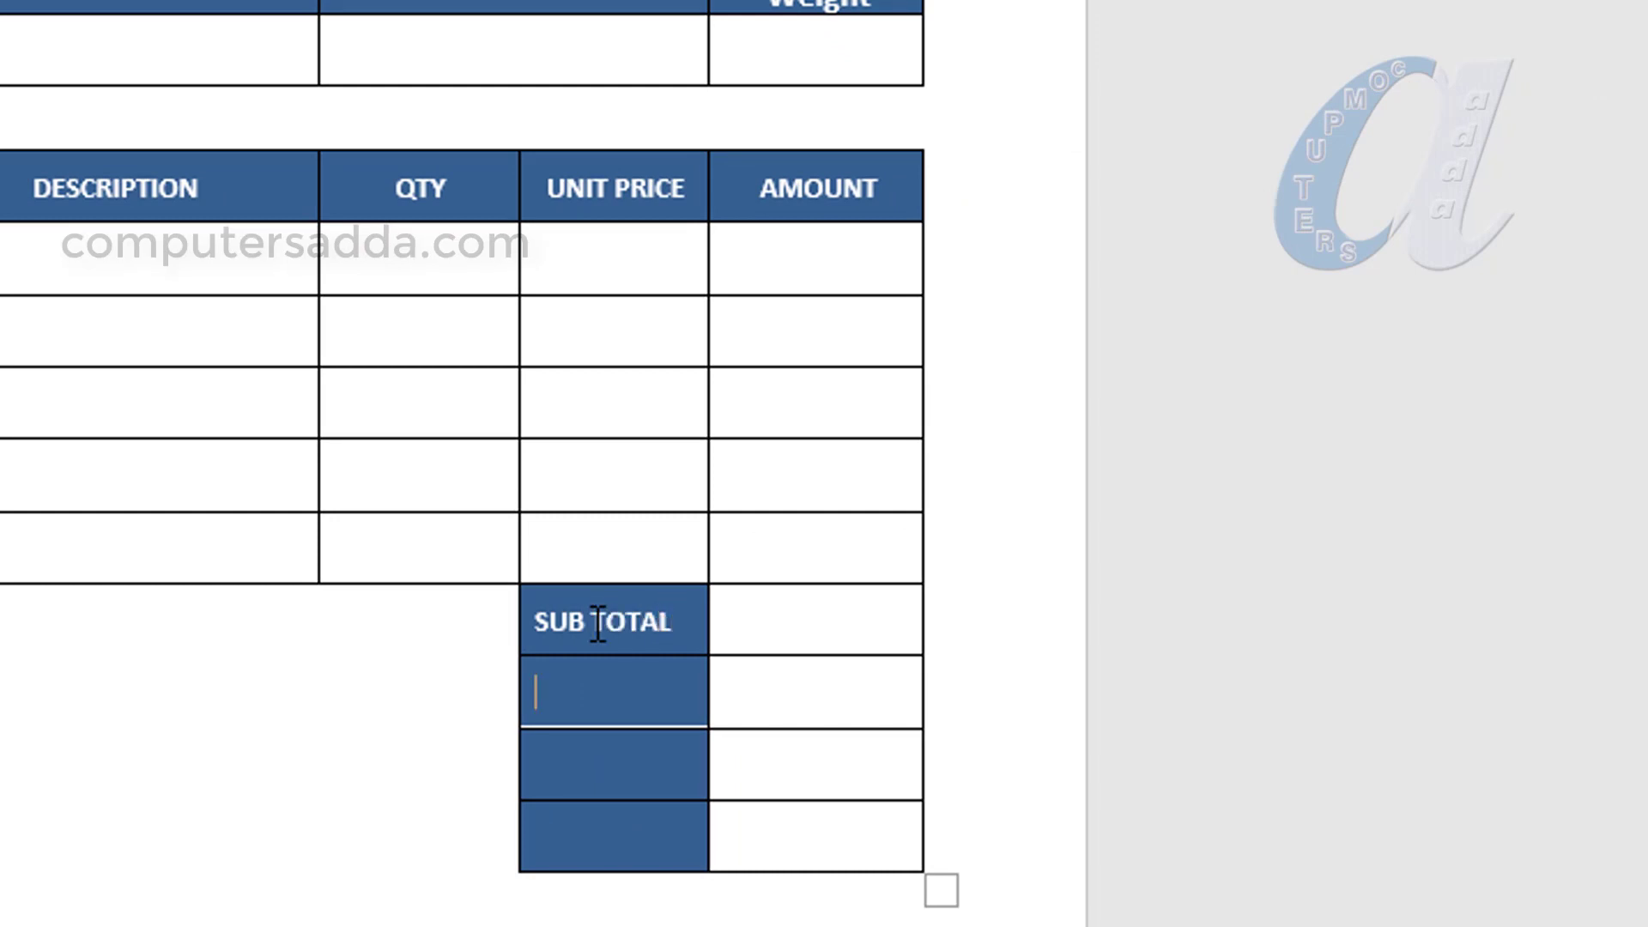
text(TAX)
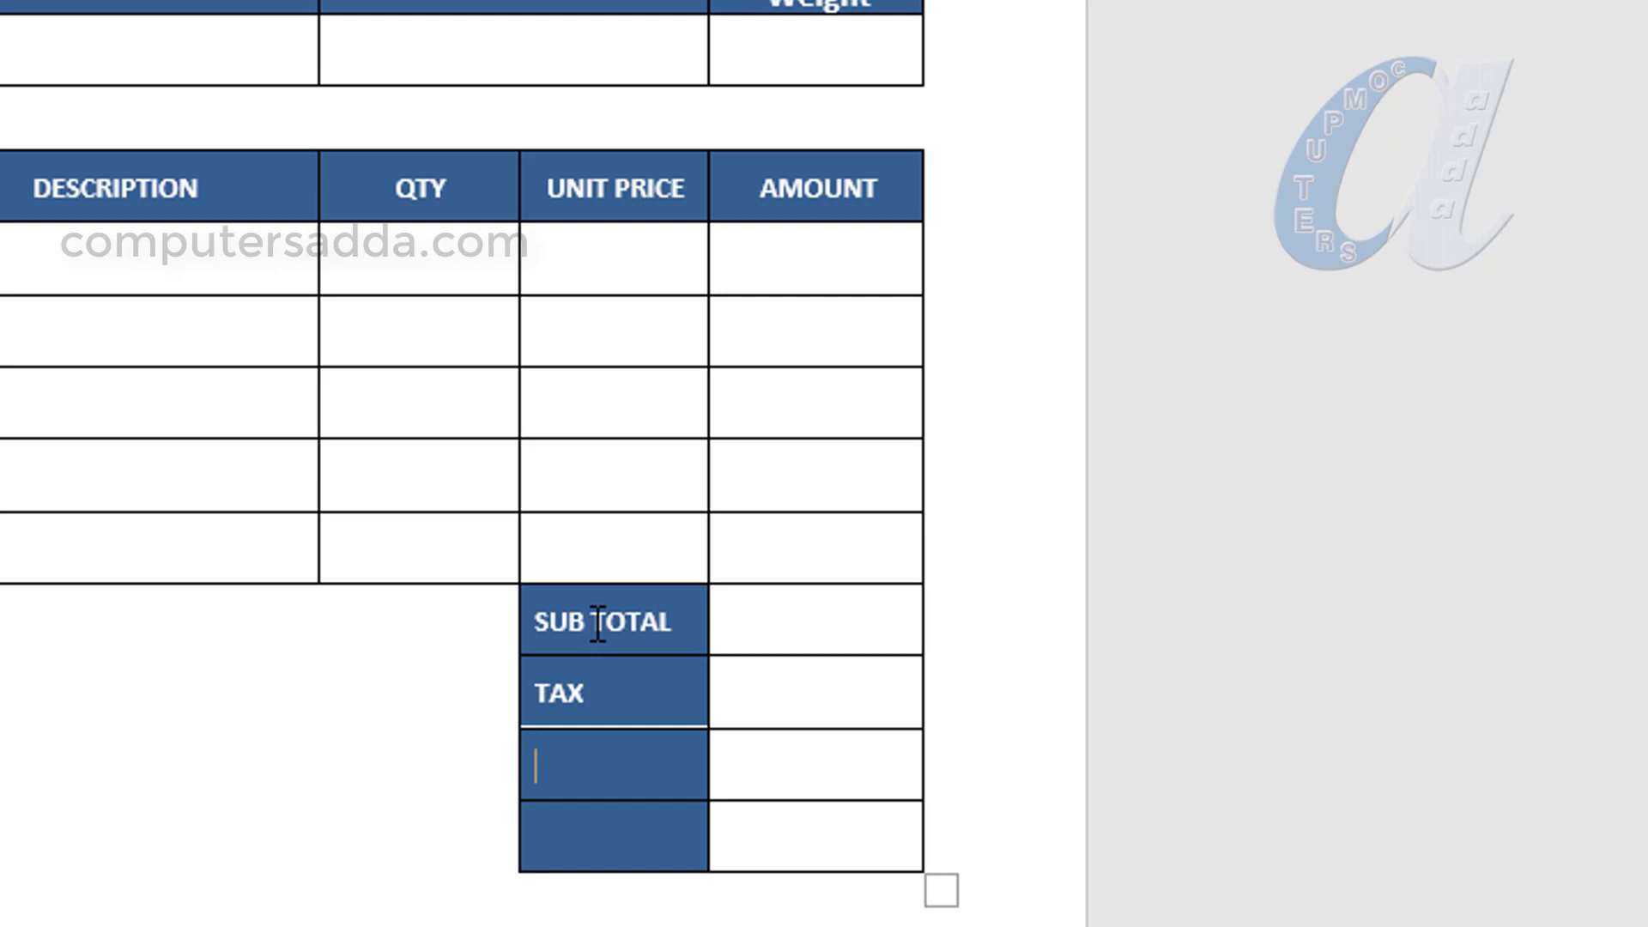
key(Down)
text(SHIP CHARGES)
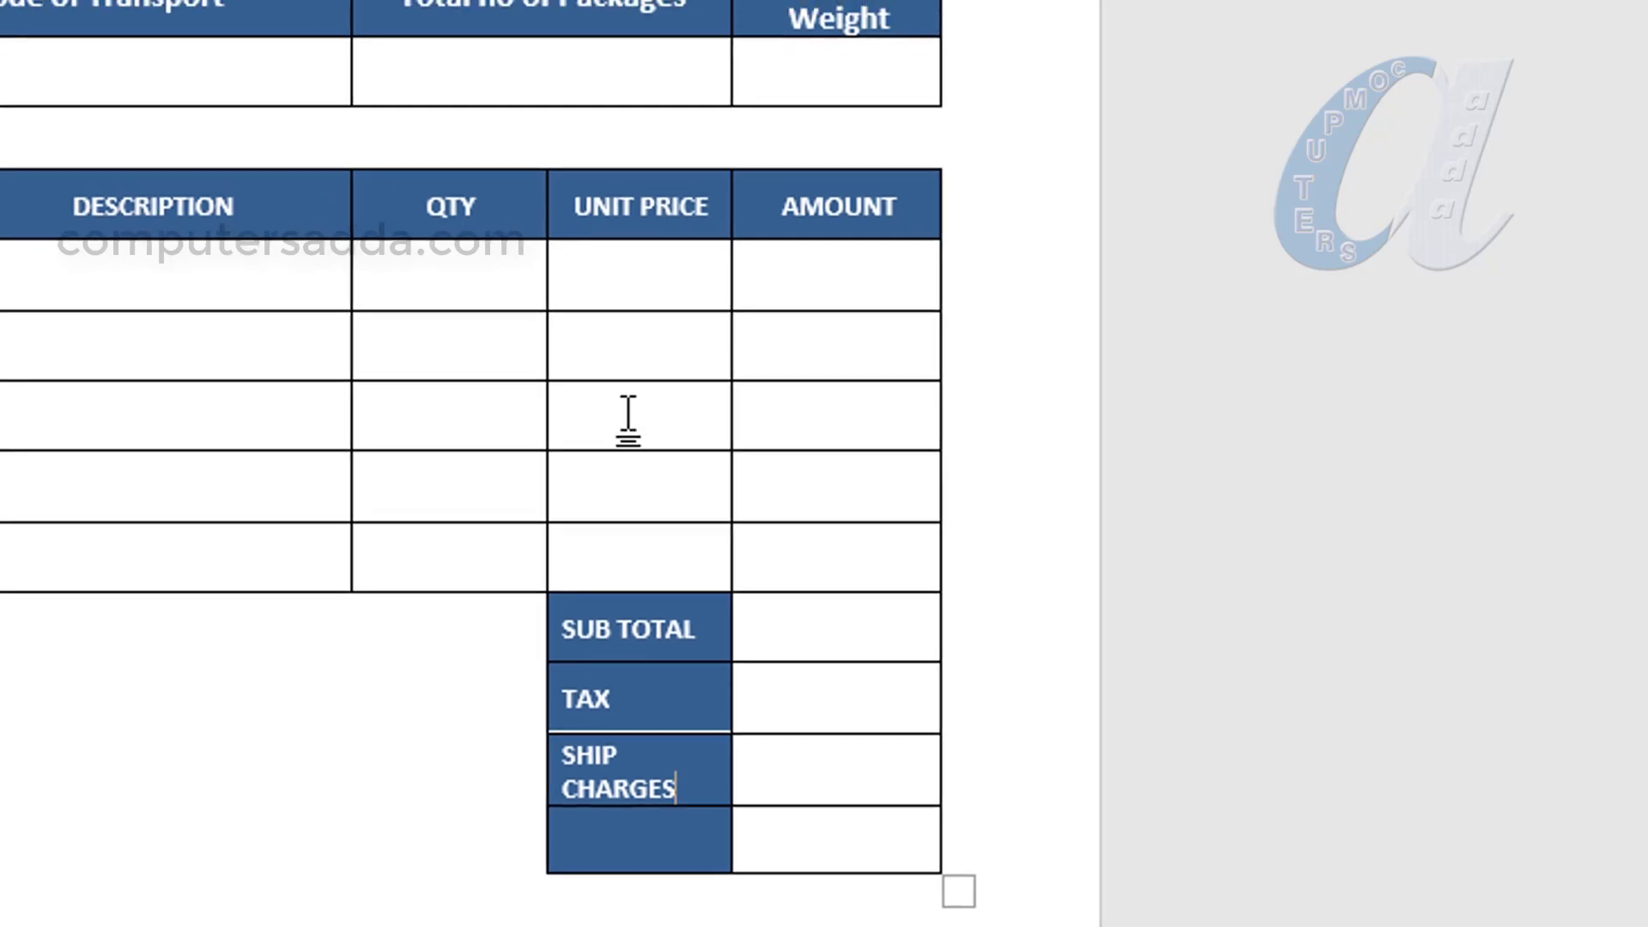
Step: Widen the UNIT PRICE column until SHIP CHARGES fits on one line, and label the last blue totals cell TOTAL
drag(603, 316, 589, 316)
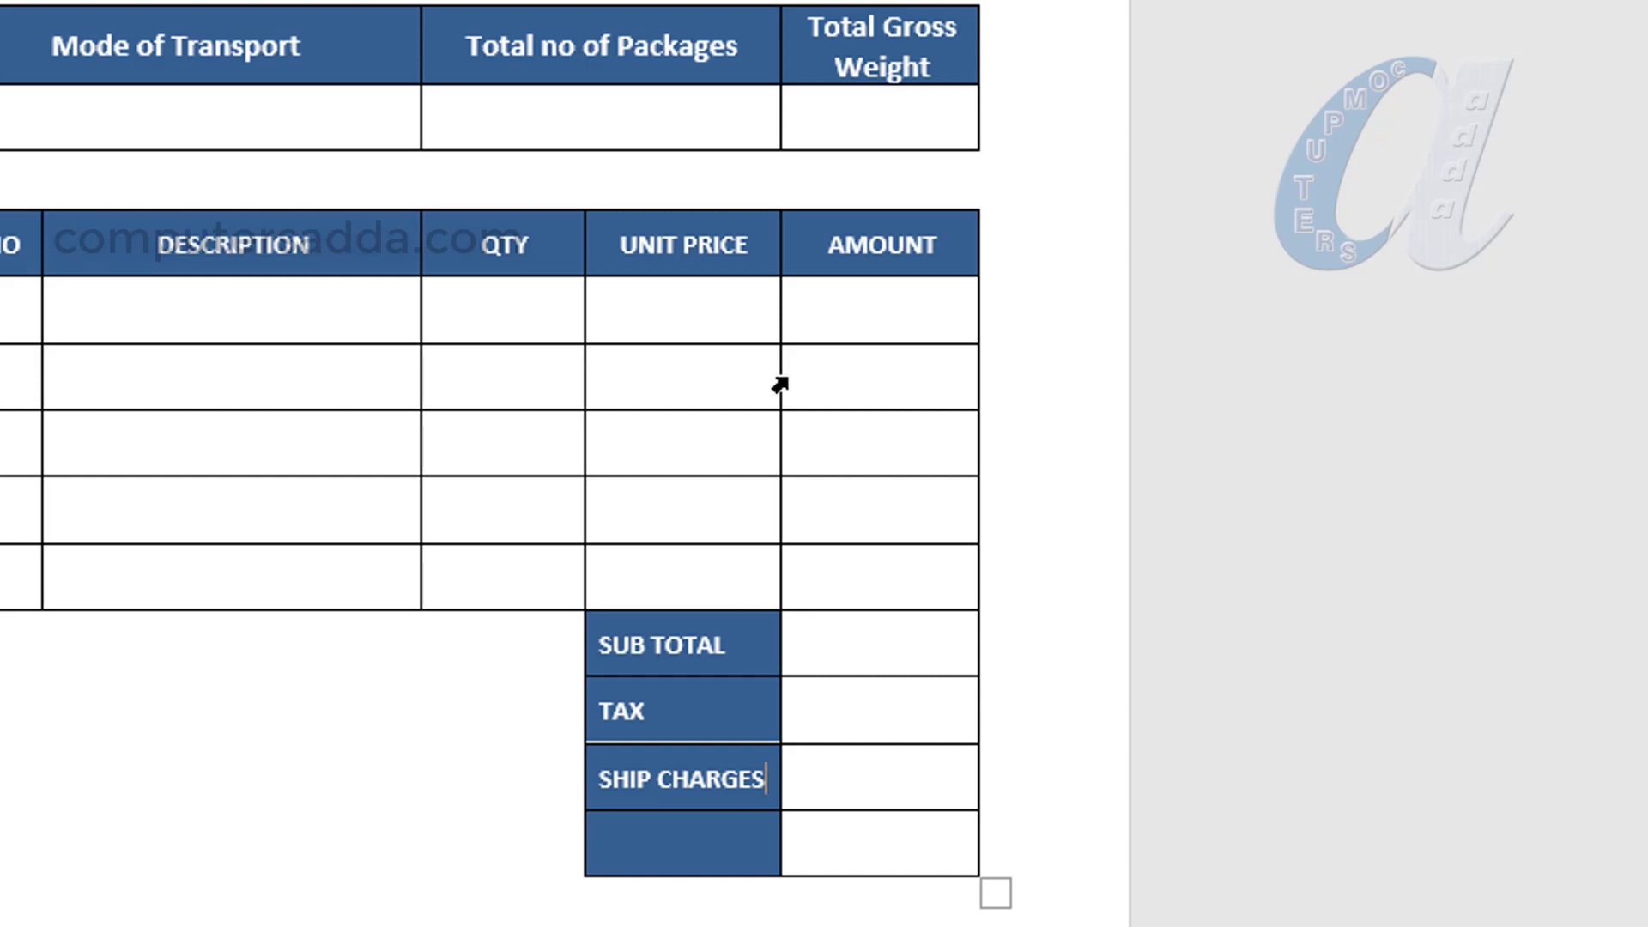
click(656, 839)
text(TOTAL)
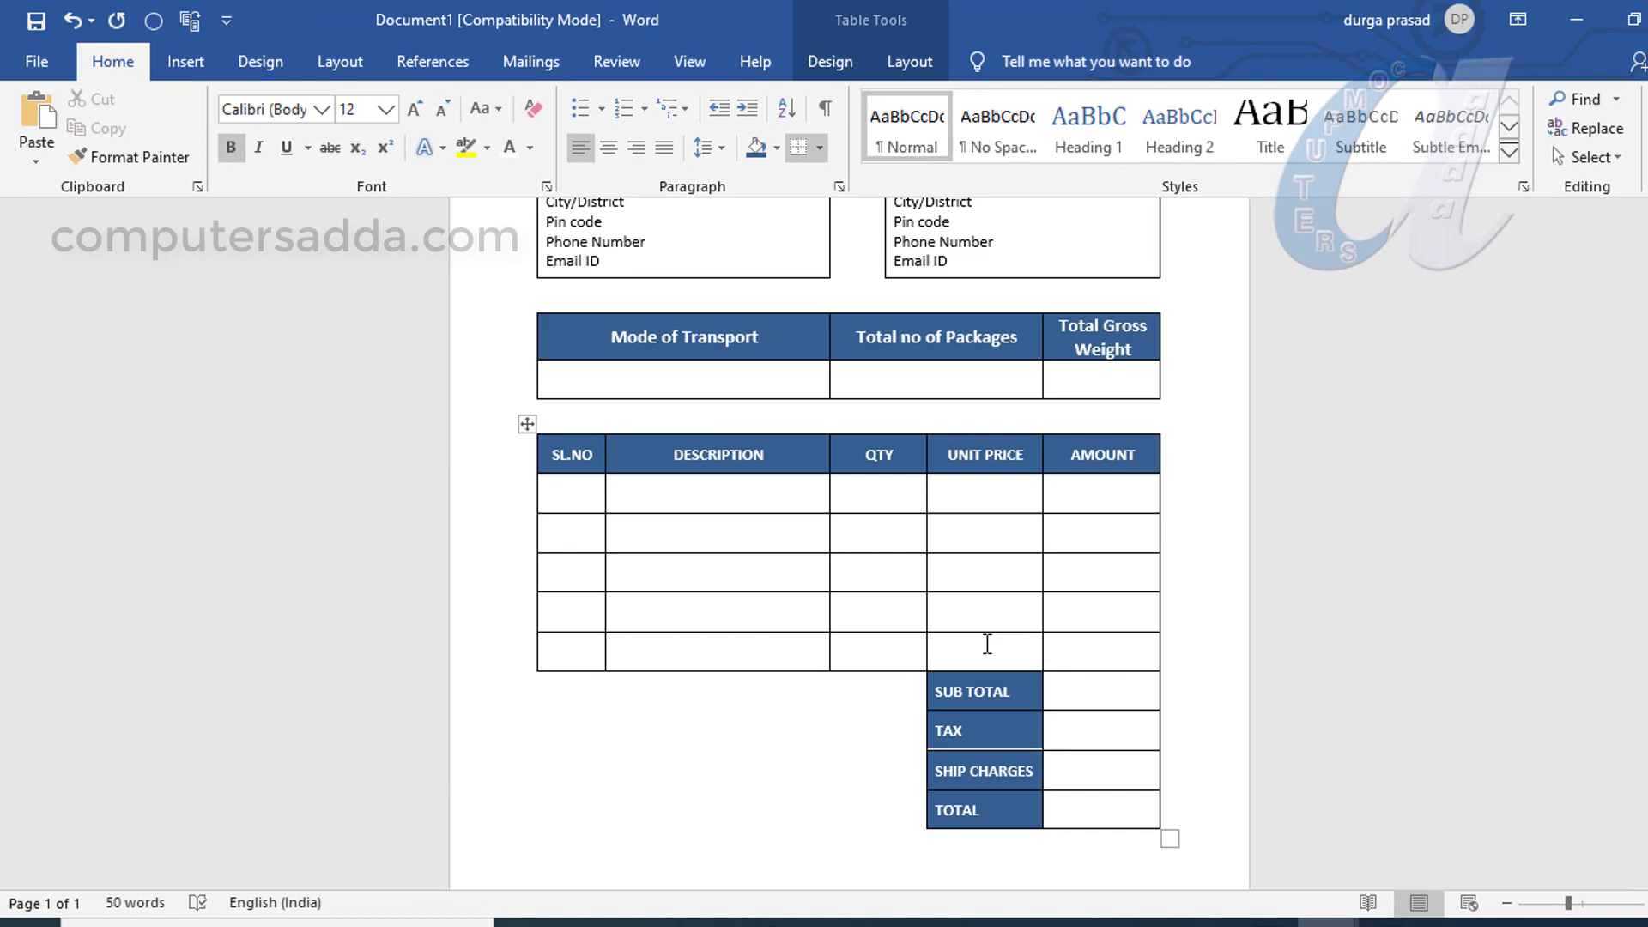
Step: Check the sample and add below the table, centred 14 pt bold black: "If you have any questions about this Invoice Please Contact (Name, Phone number, Email Id)"
scroll(987, 644, down, 3)
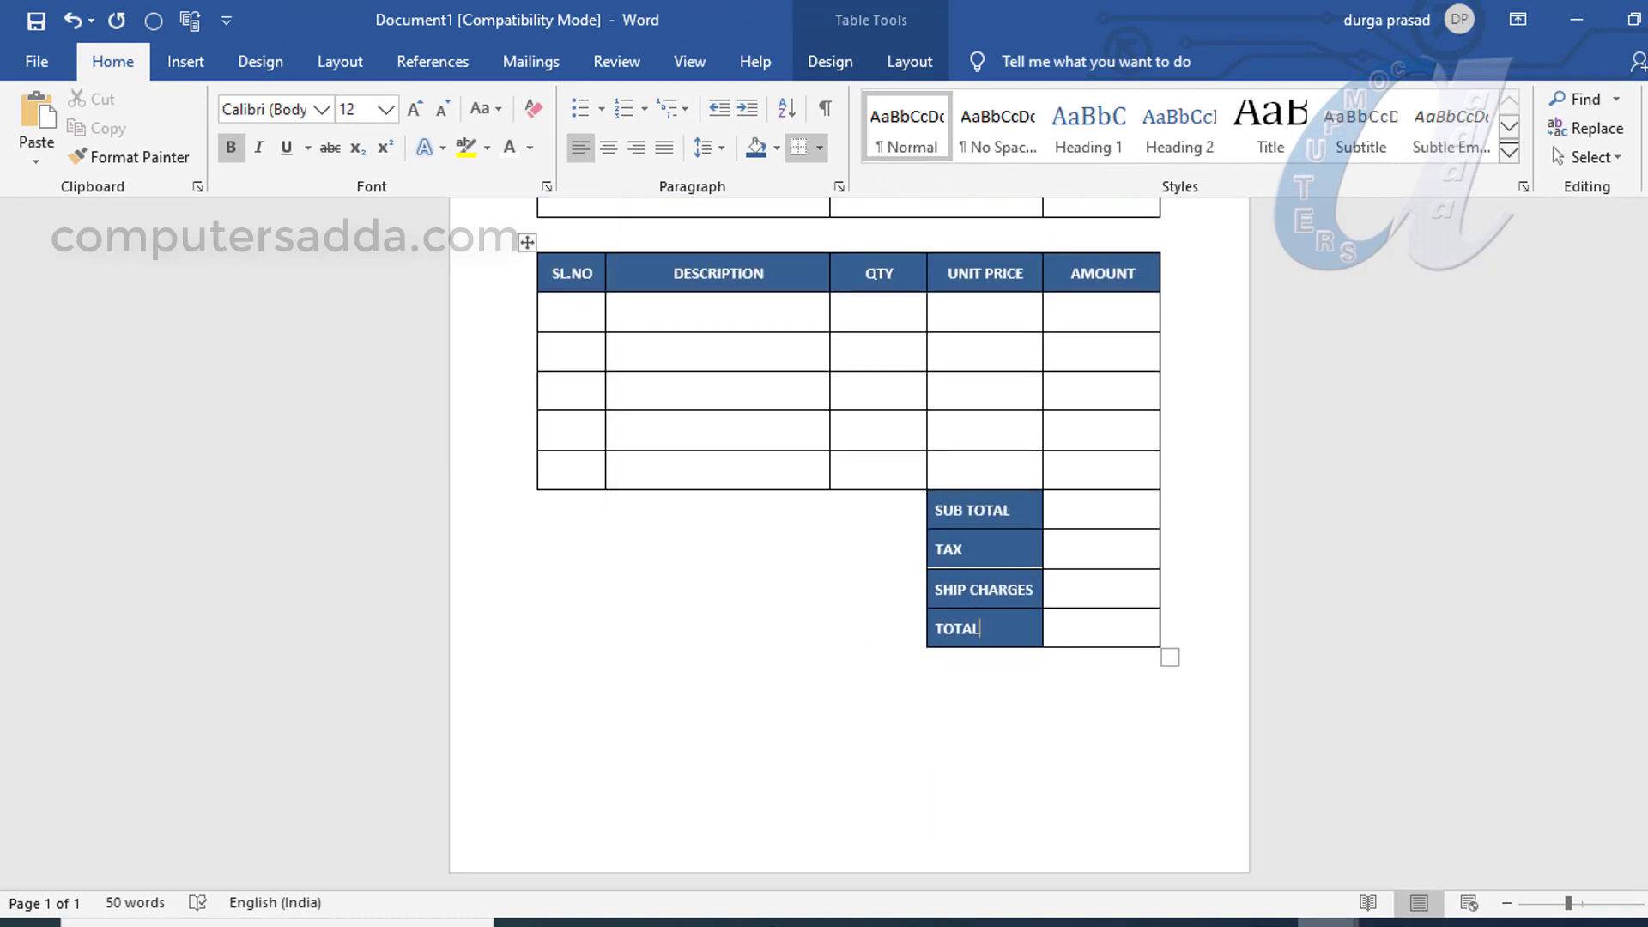
mouse_move(1368, 872)
click(1115, 816)
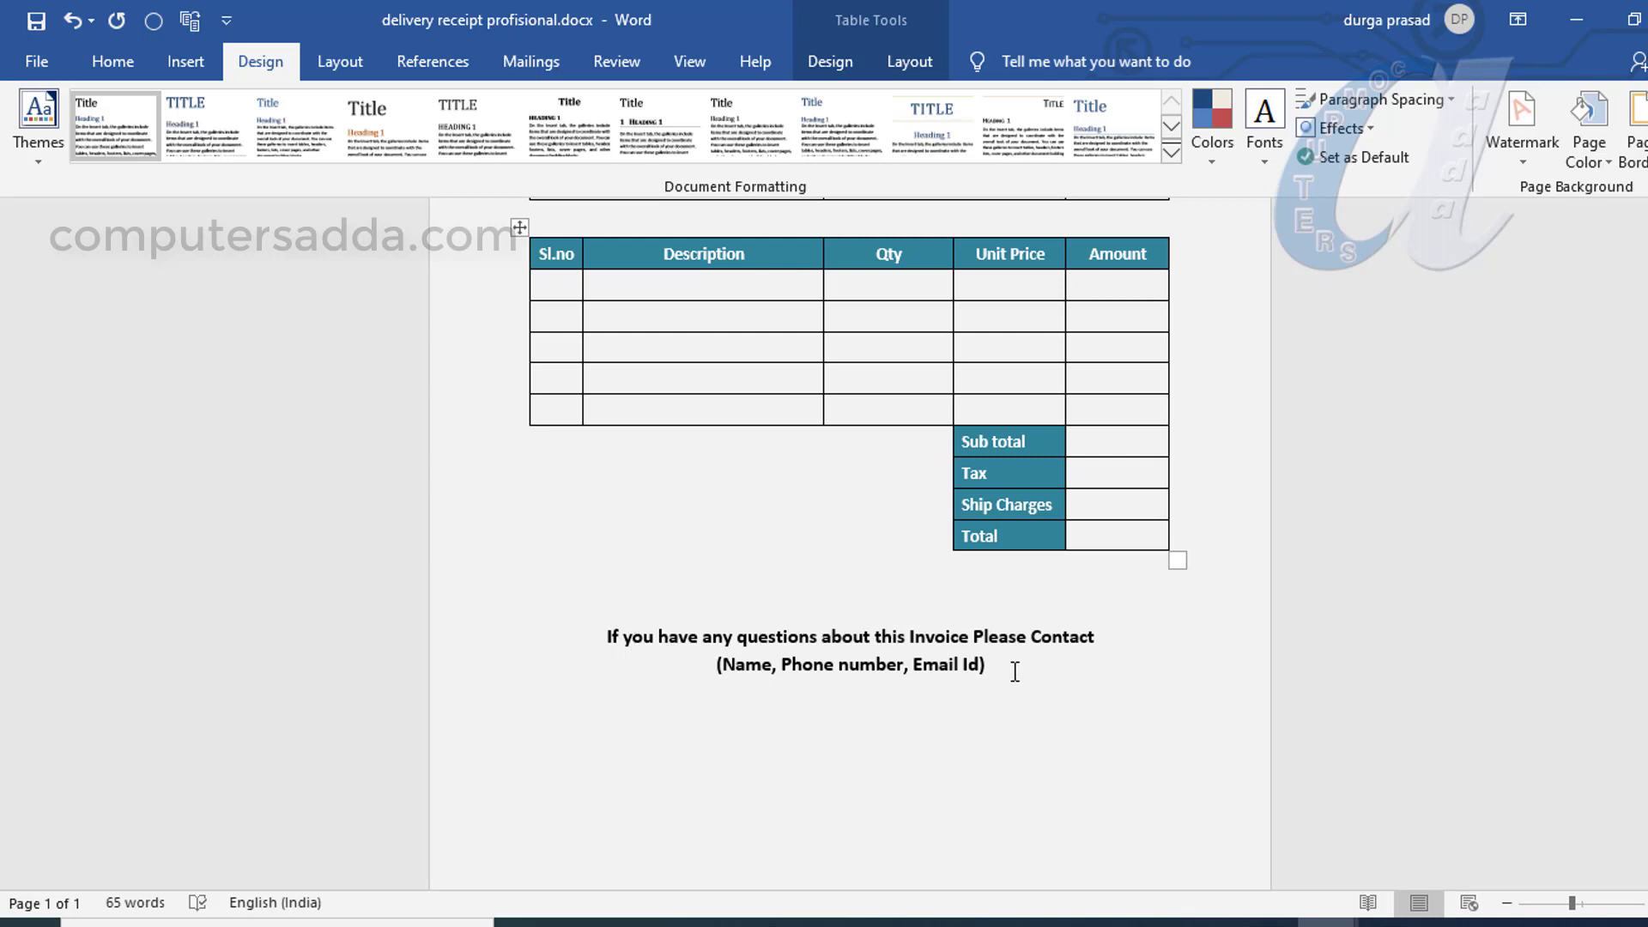
mouse_move(1326, 923)
click(1427, 872)
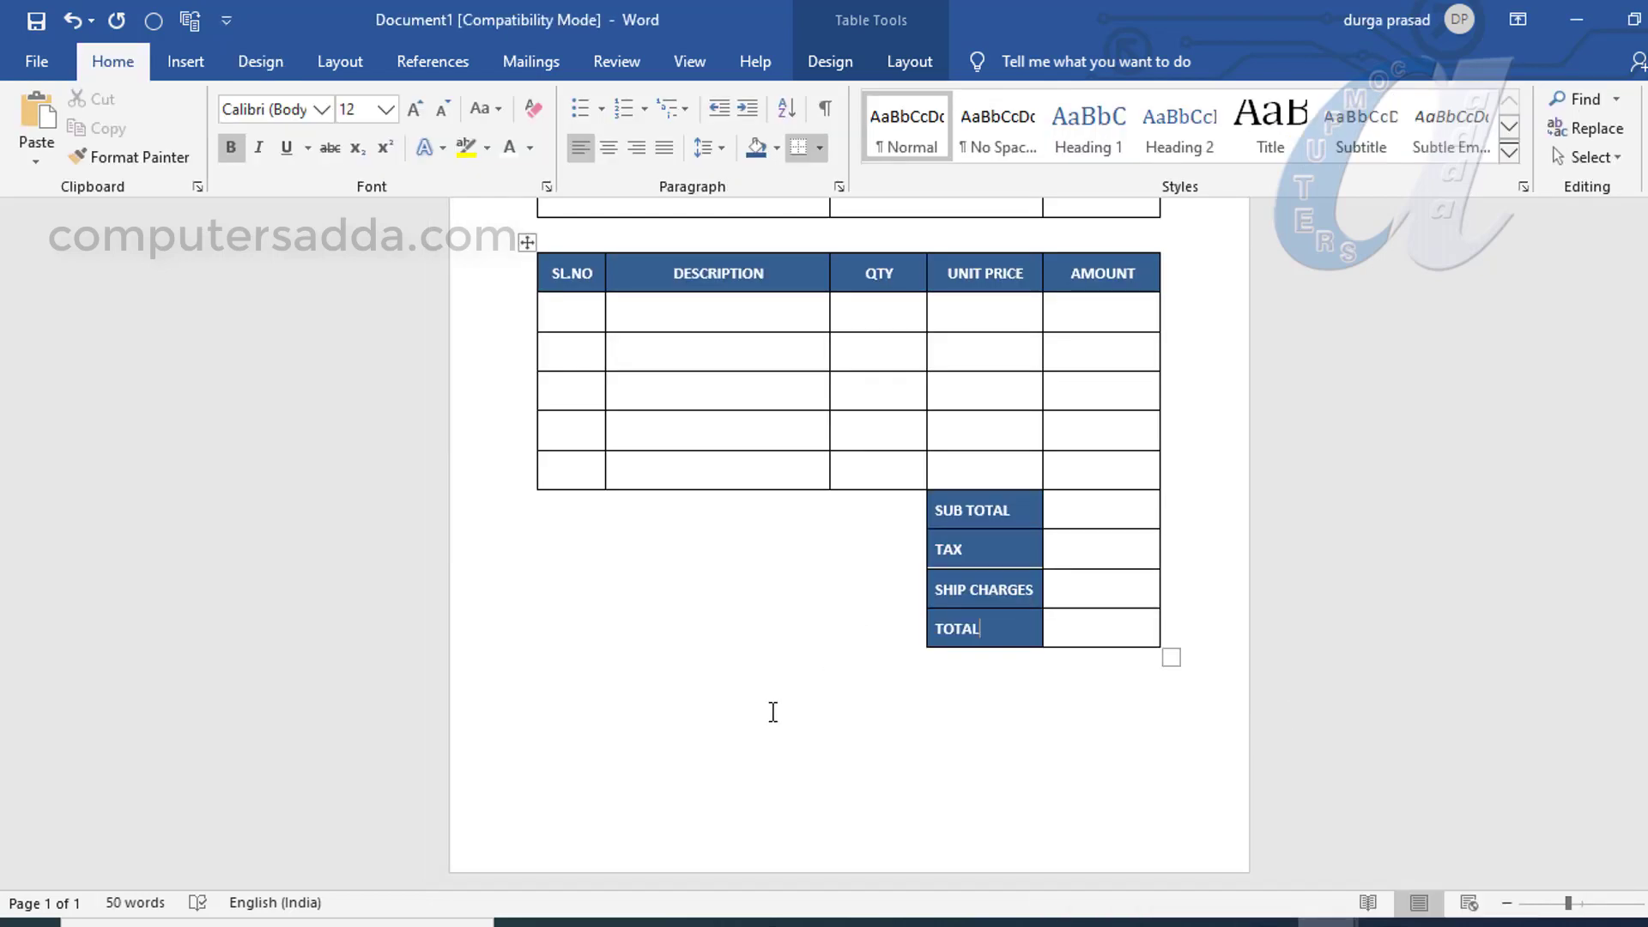
click(574, 720)
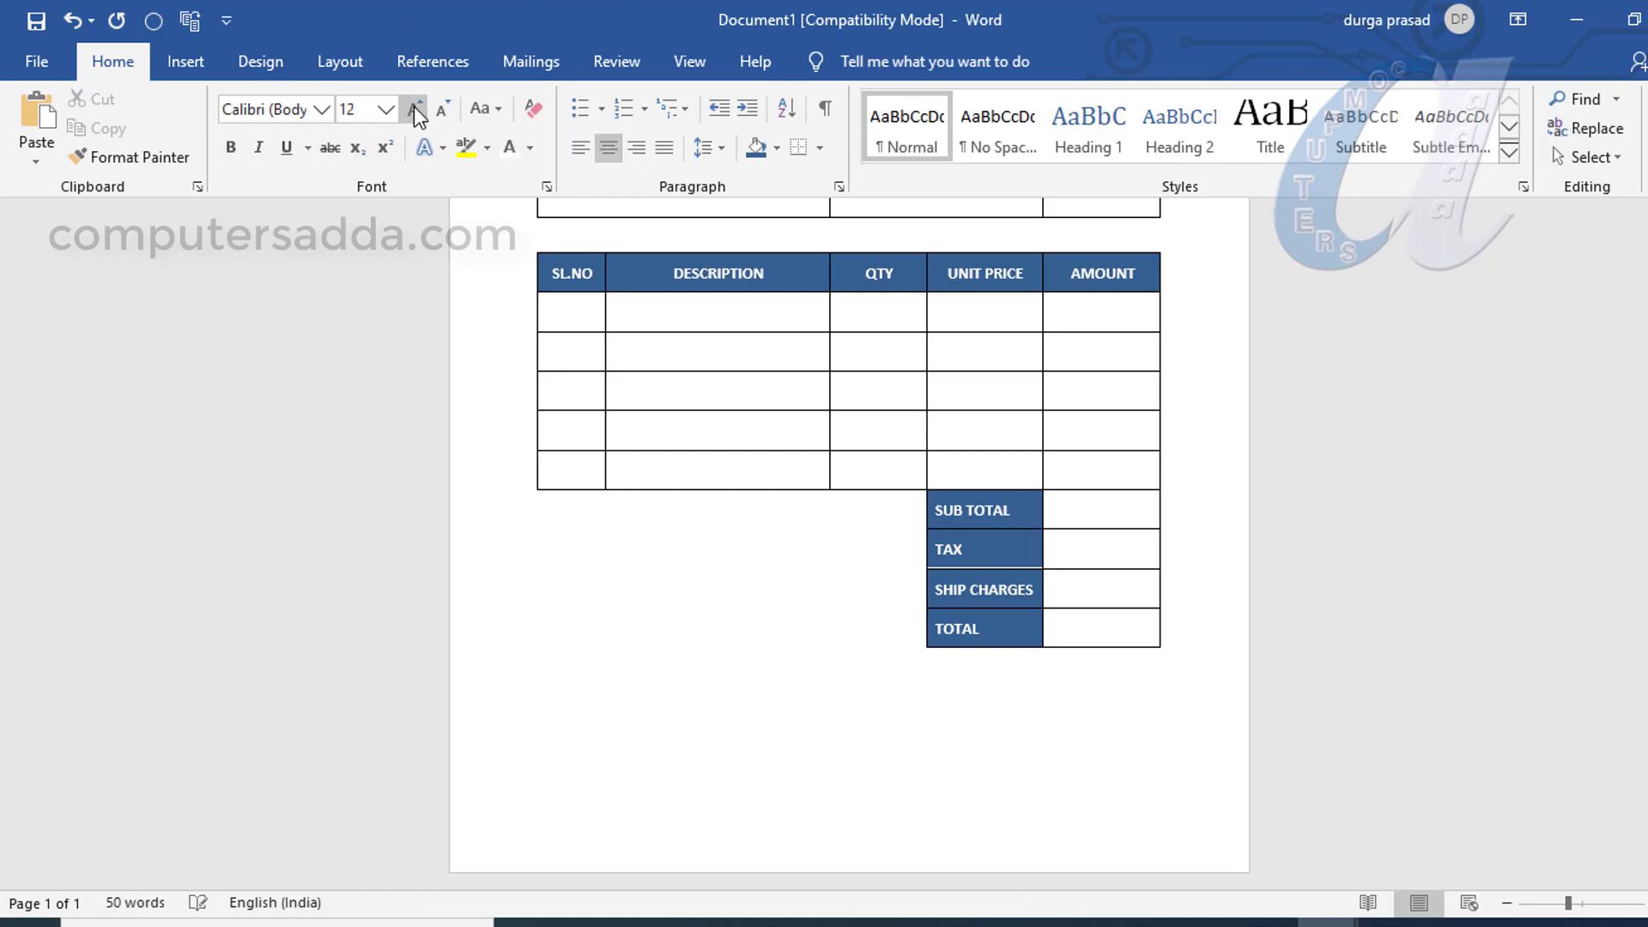
click(530, 148)
click(523, 242)
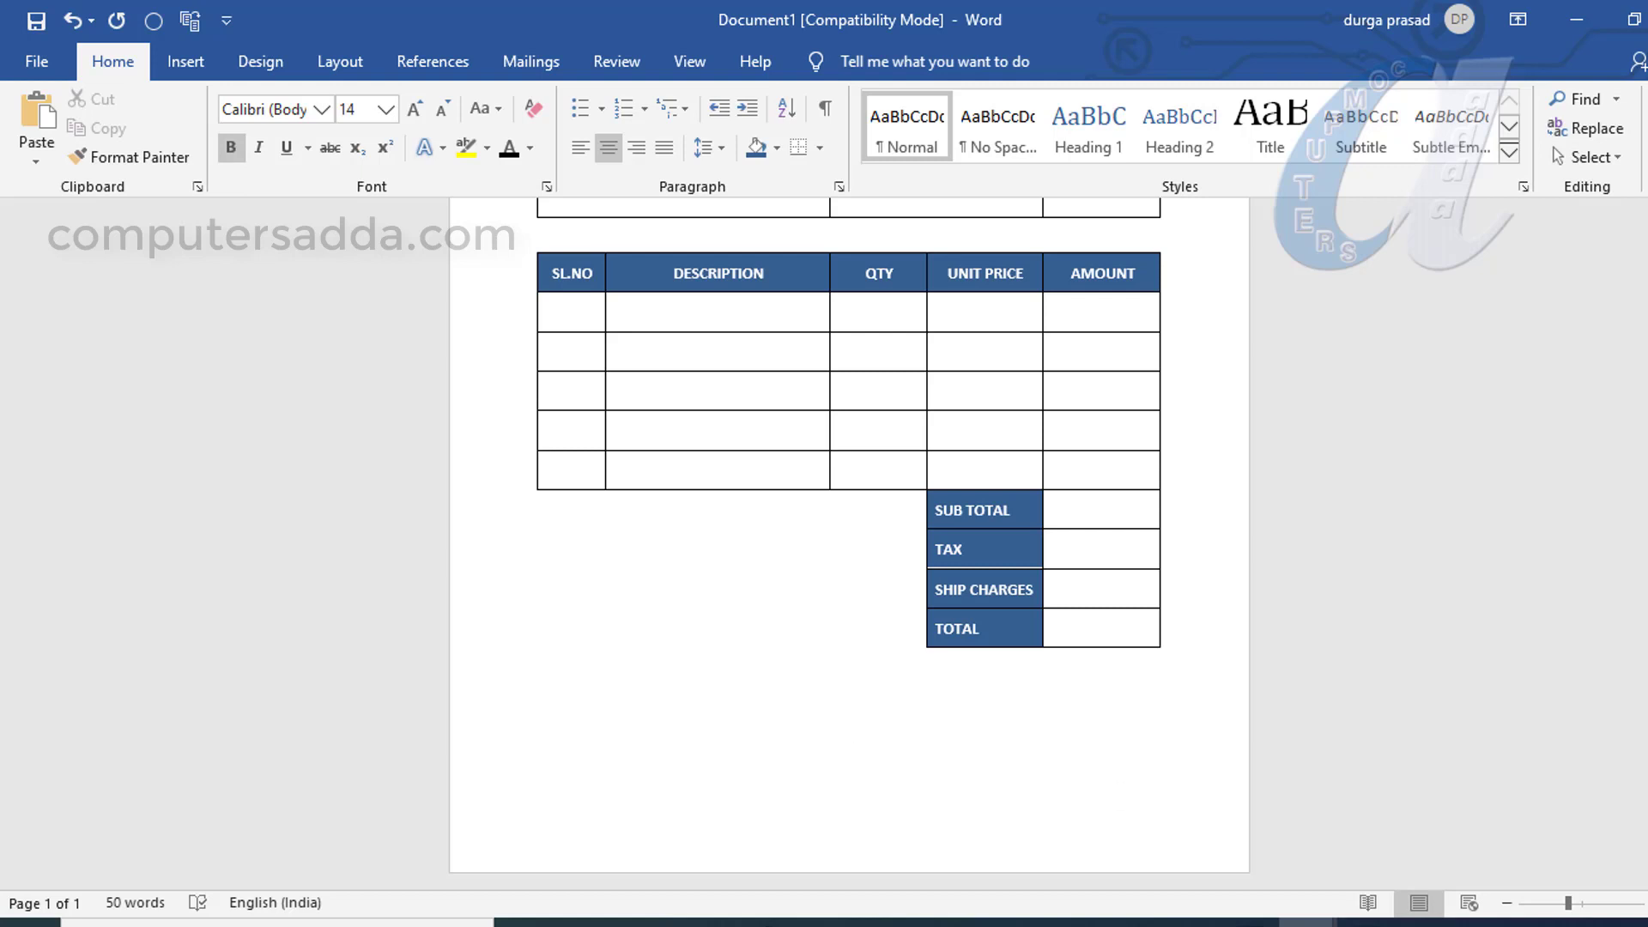
drag(986, 756, 608, 732)
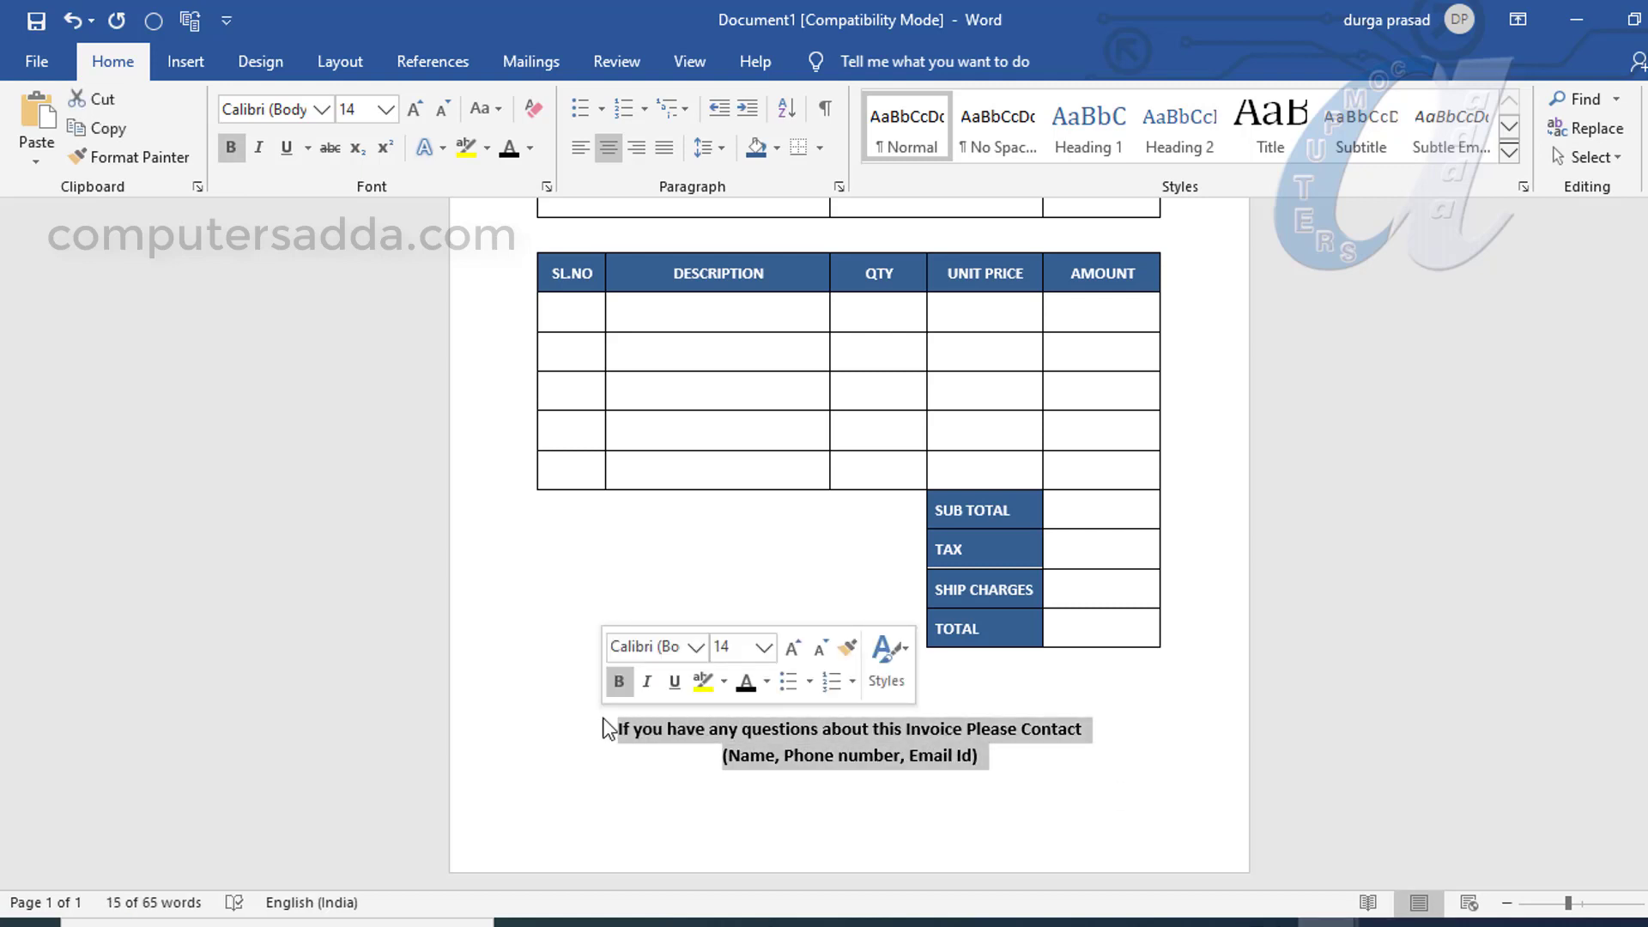
click(636, 764)
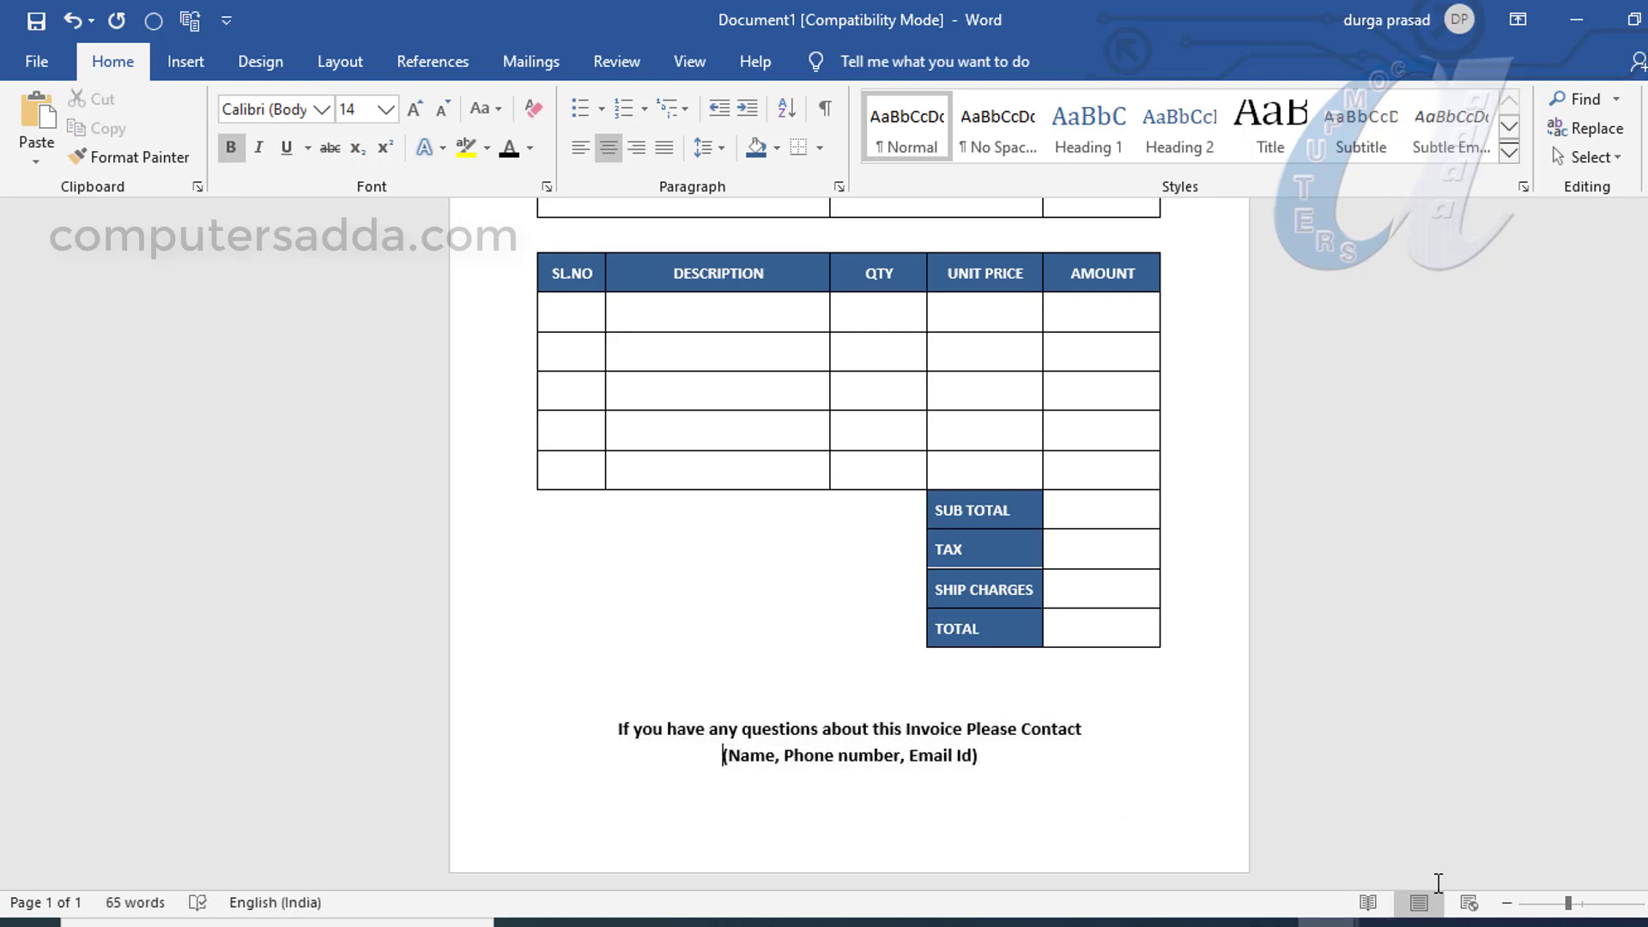
Step: Zoom out until the whole page fits the view, and review the layout of the shipping document
click(1549, 903)
drag(1548, 904, 1537, 904)
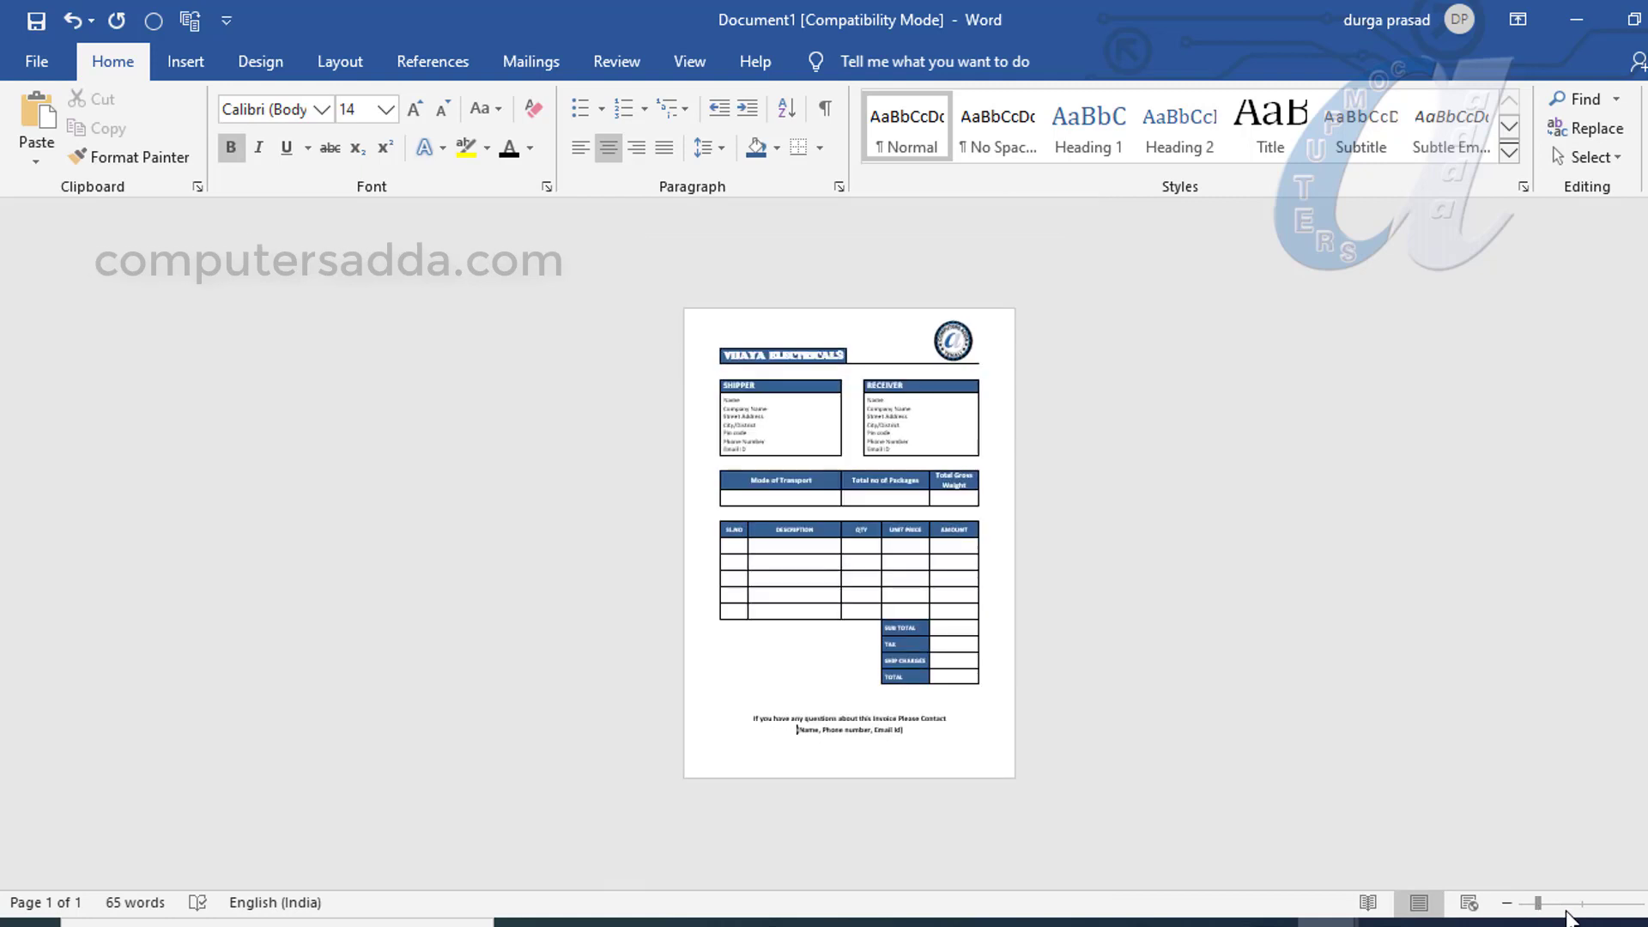
click(1550, 903)
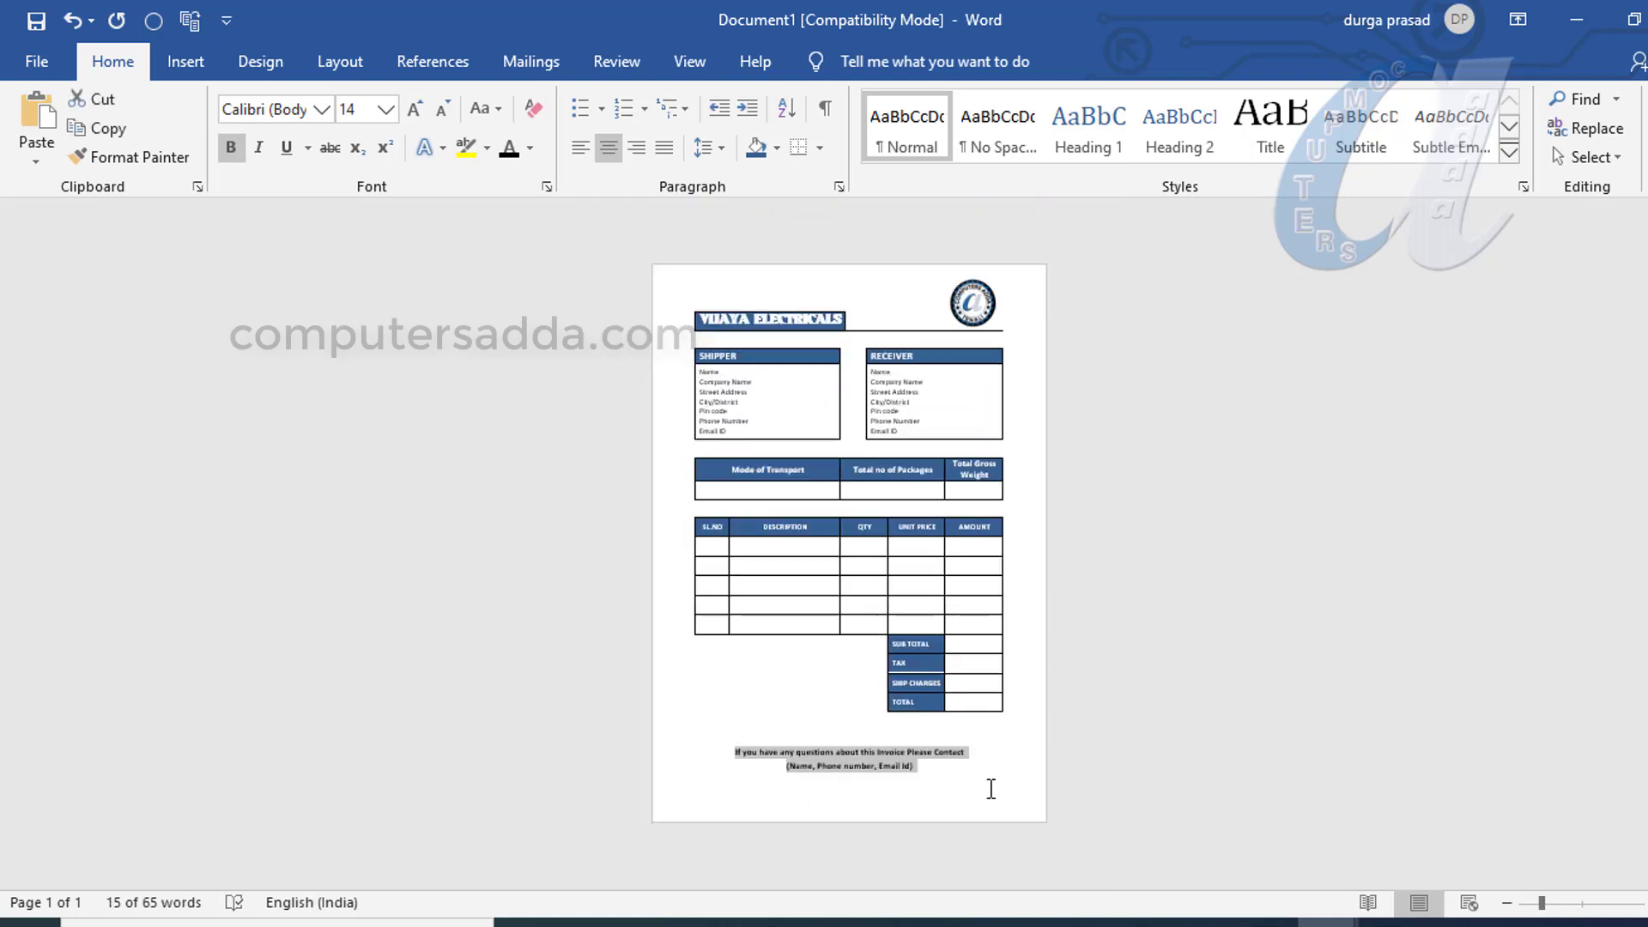
click(990, 789)
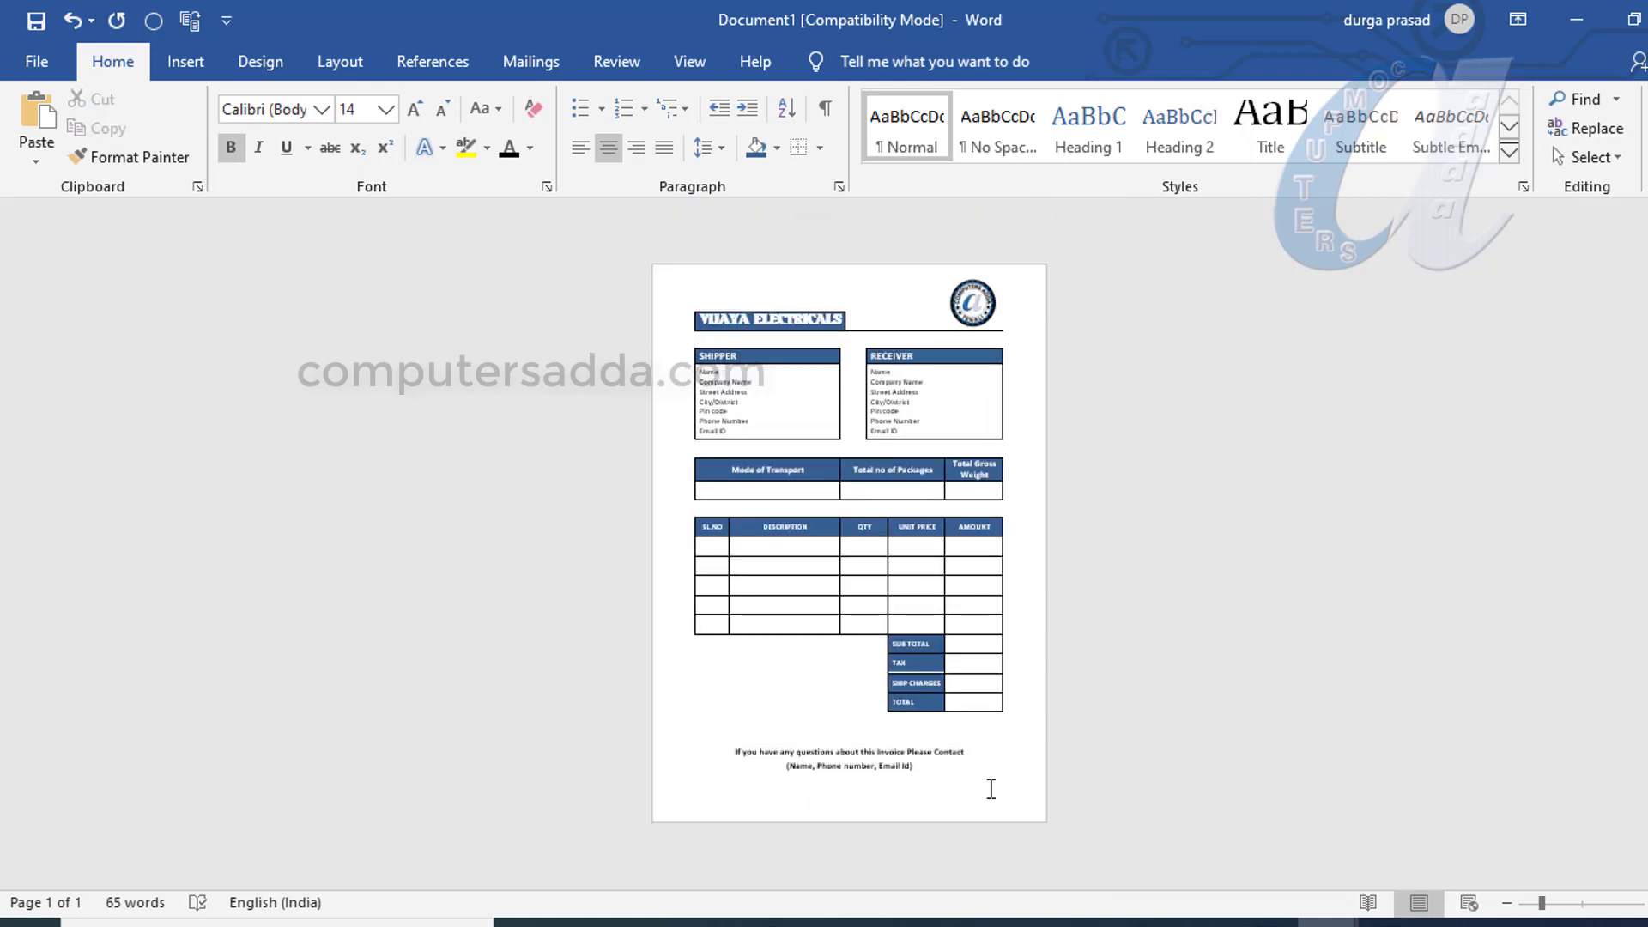